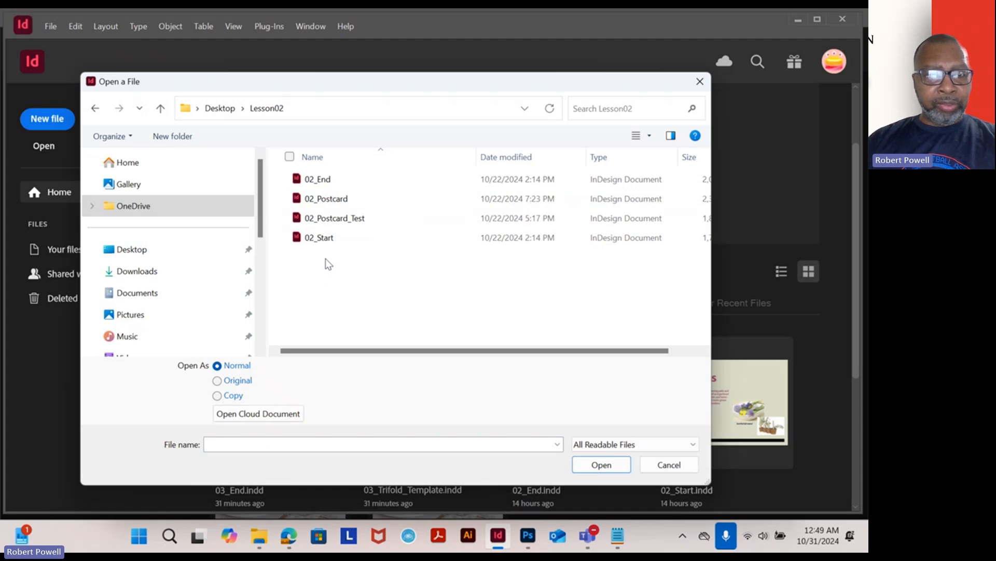
- Open 02_End and 02_Start together from the Digital Pre-Press Lesson Files Lesson02 folder
click(216, 114)
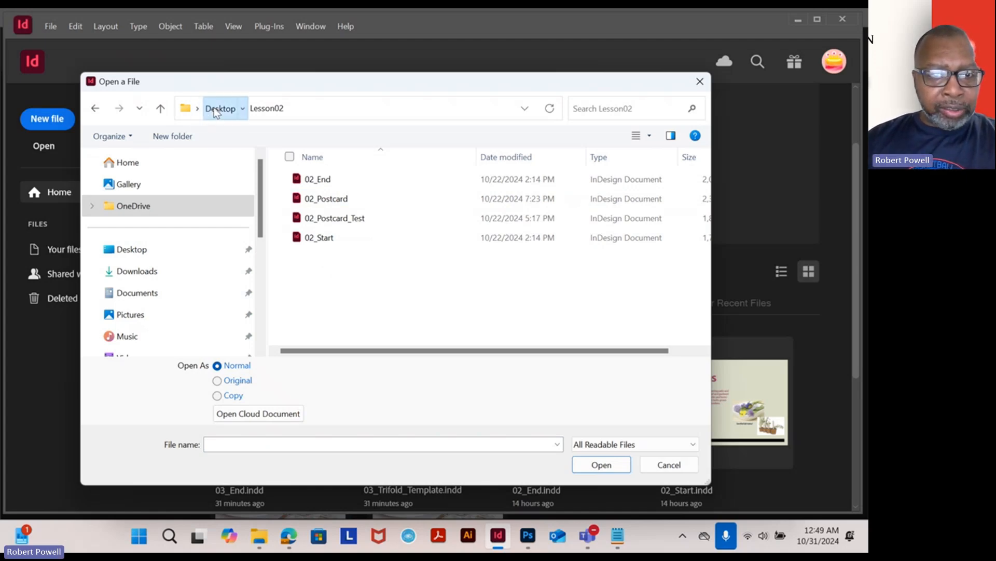
click(347, 182)
double_click(348, 179)
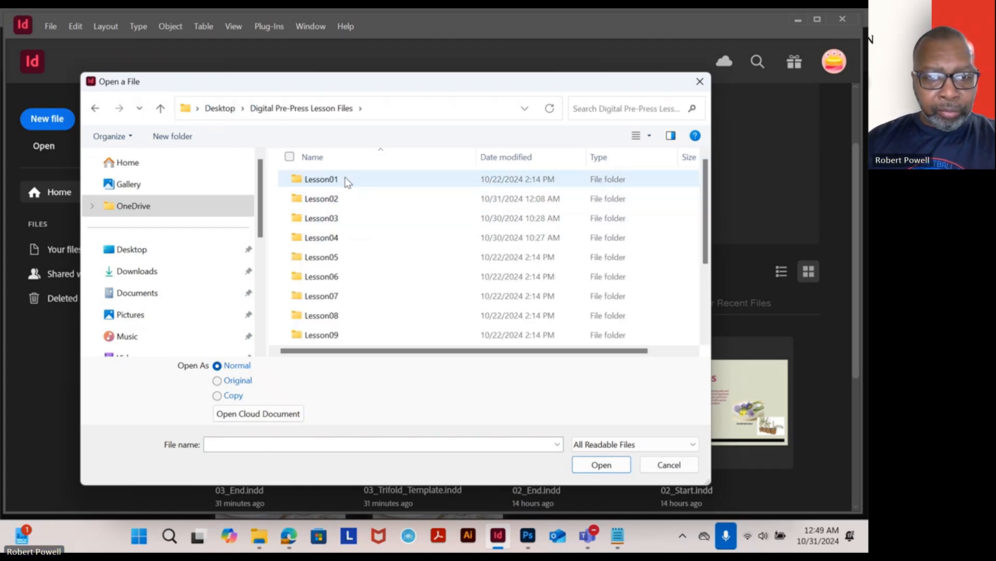
double_click(333, 200)
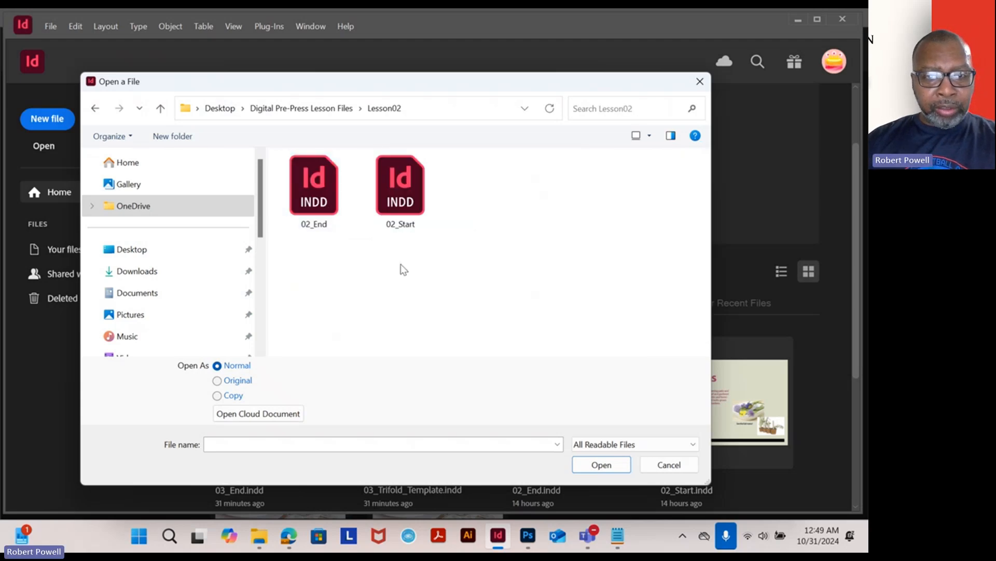
drag(409, 262, 312, 210)
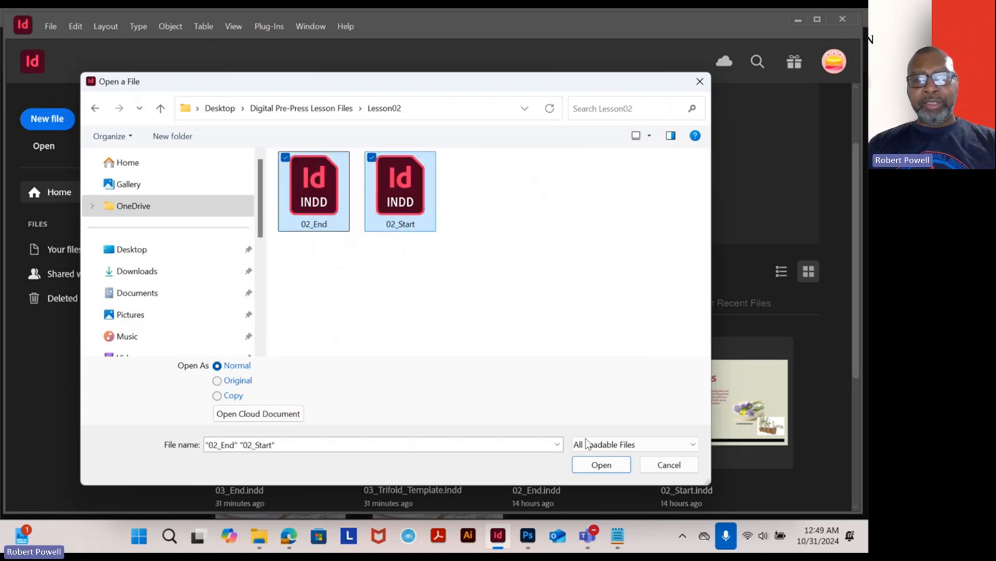
click(601, 465)
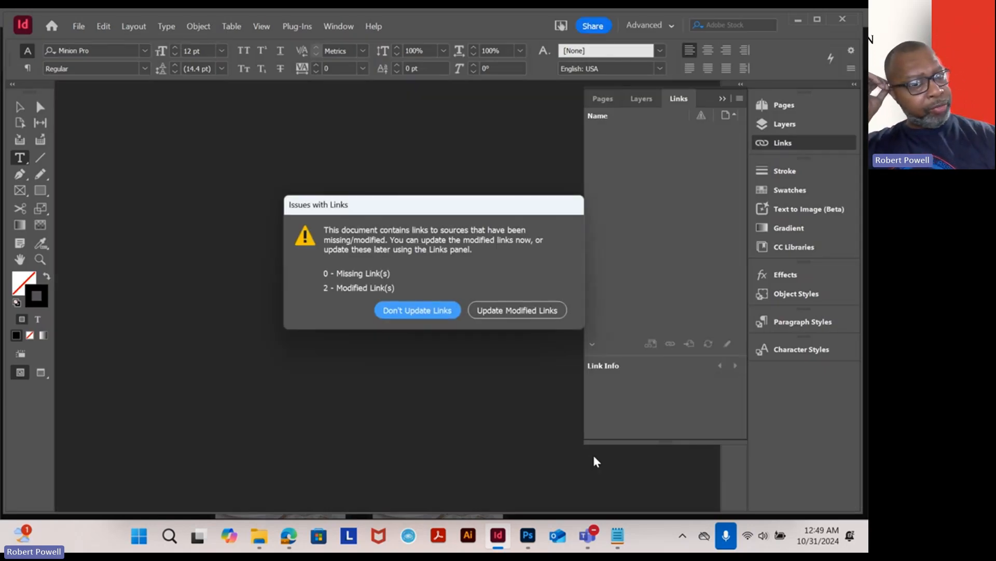
- Update the modified links in both opened documents
click(529, 313)
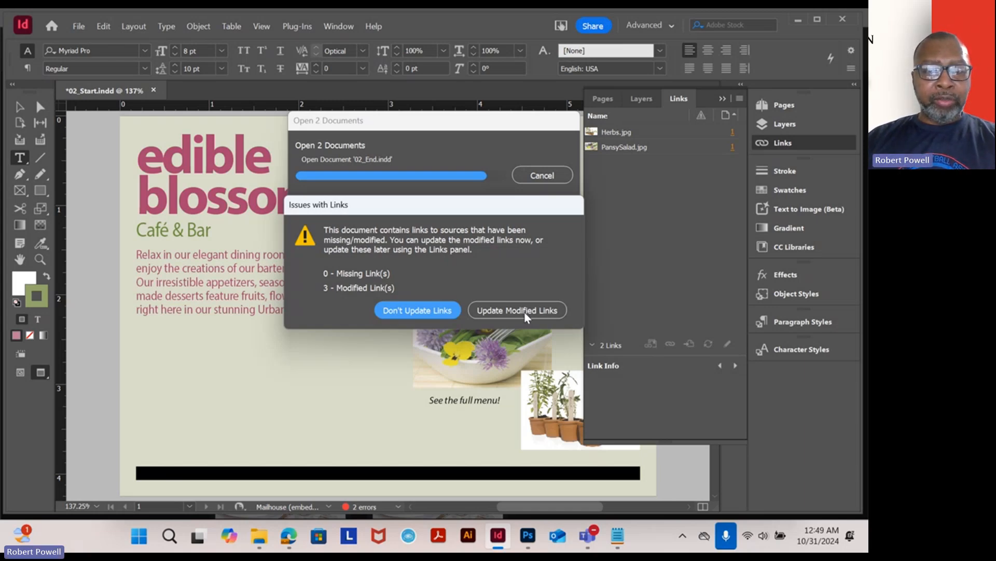
click(524, 312)
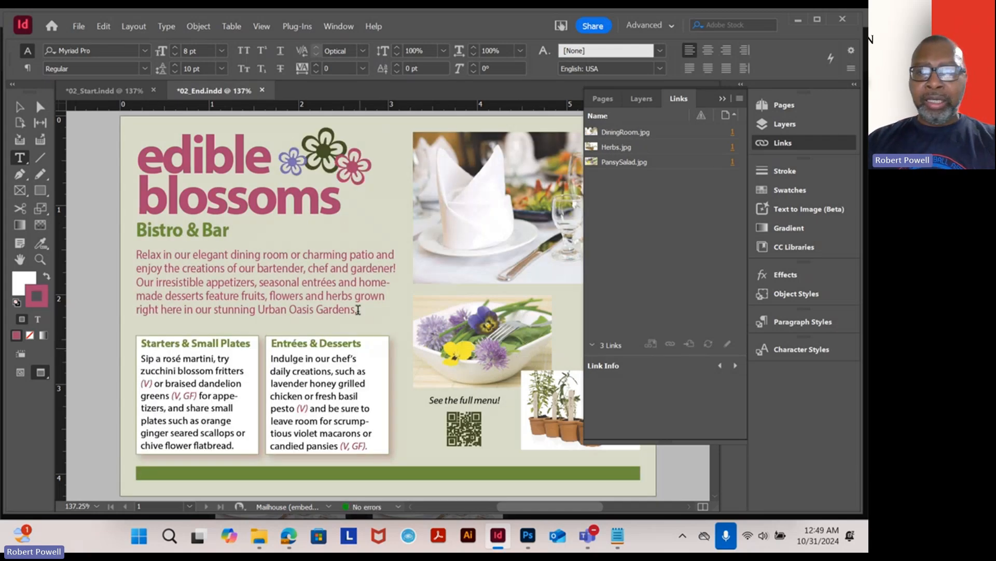
- Collapse the Links panel and switch to the 02_Start document with the Selection tool active
click(721, 98)
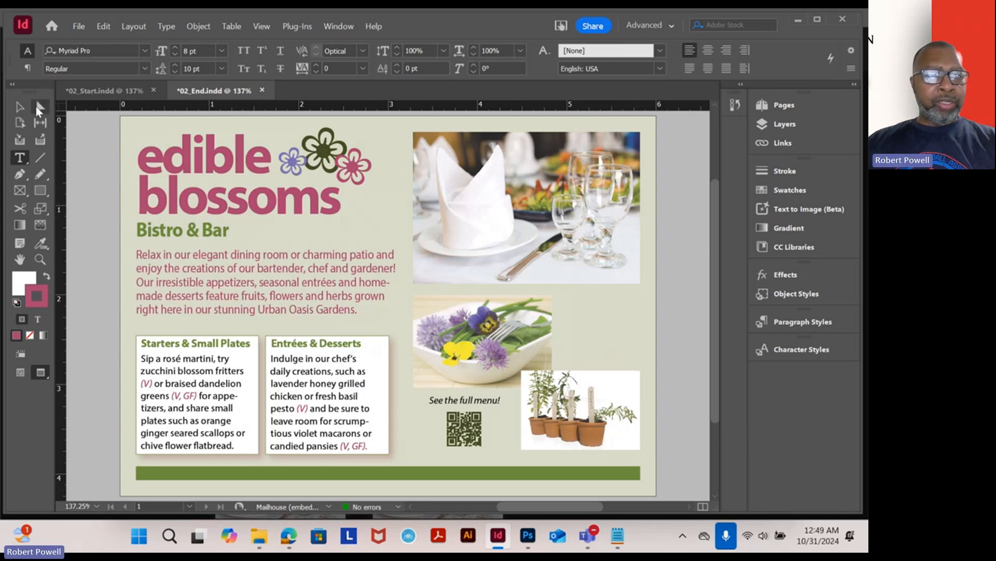
click(19, 107)
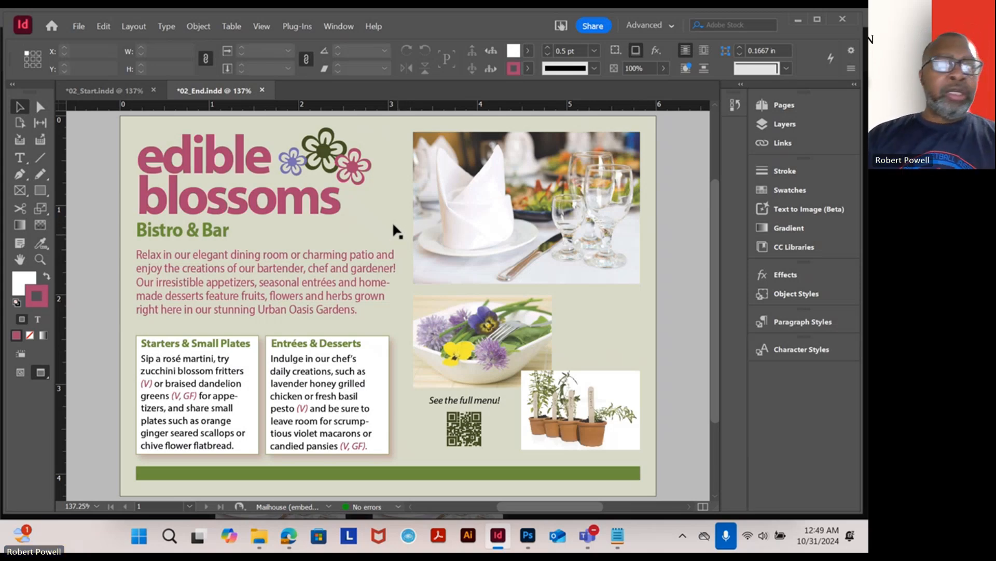
click(110, 94)
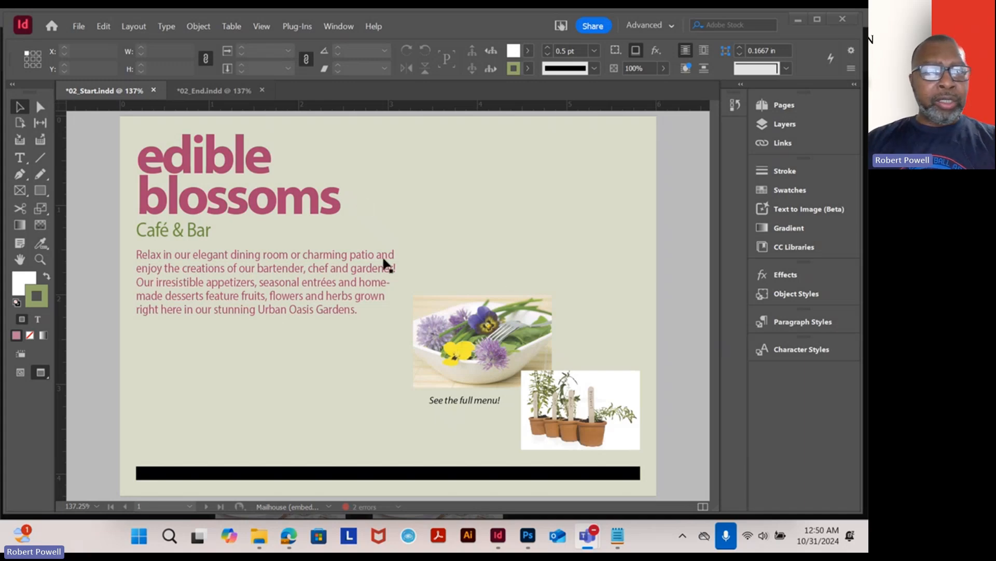
- Place the DiningRoom image at full size near the top of the page
click(79, 26)
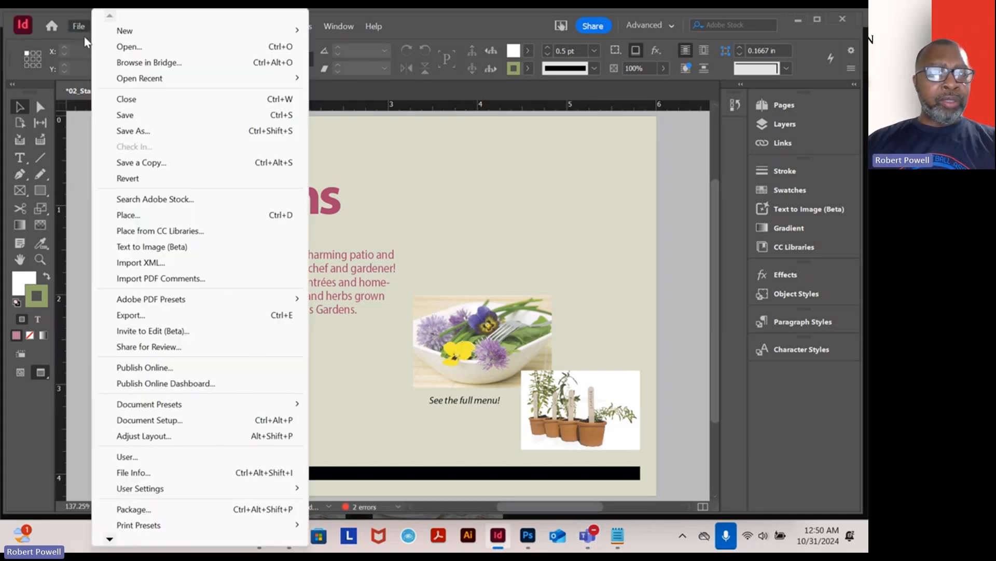
click(120, 217)
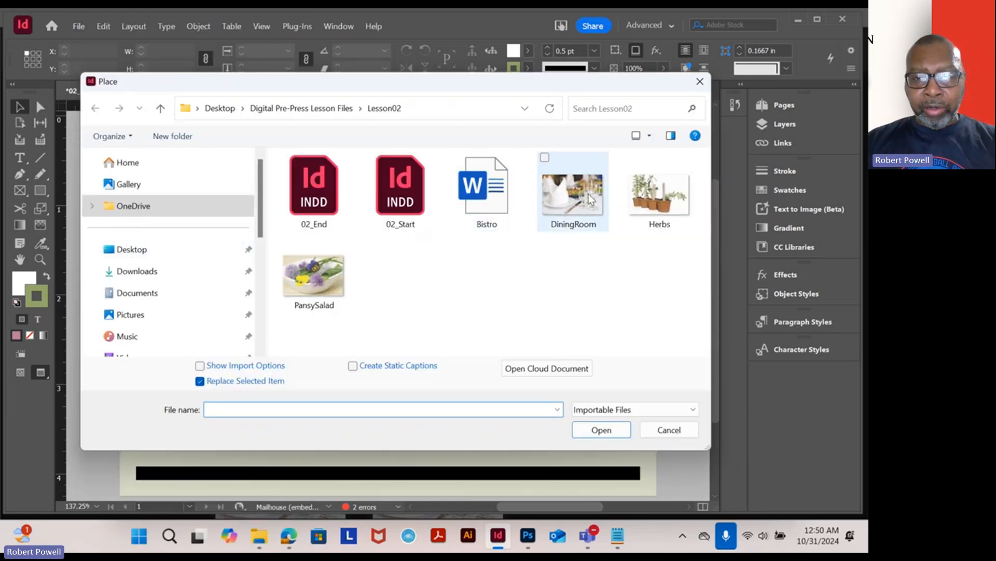
double_click(583, 205)
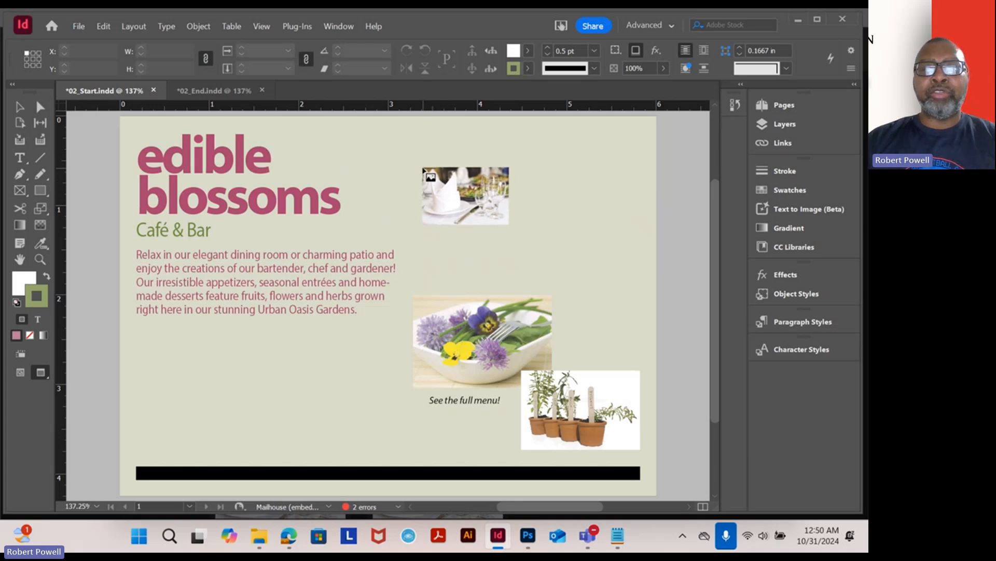
drag(314, 166, 312, 171)
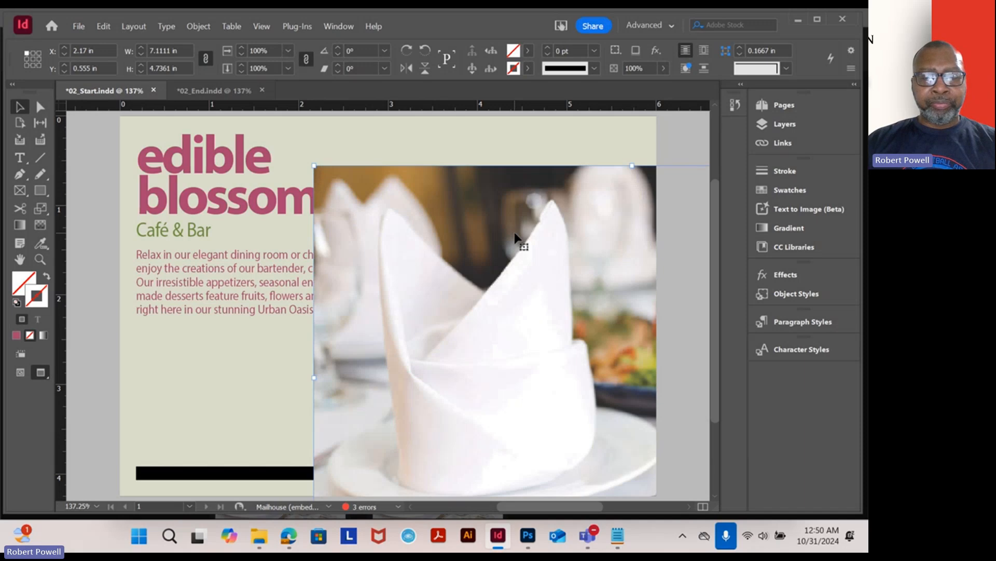
- Move the placed image toward the page's upper-left corner in Normal screen mode
key(ctrl+1)
key(ctrl+minus)
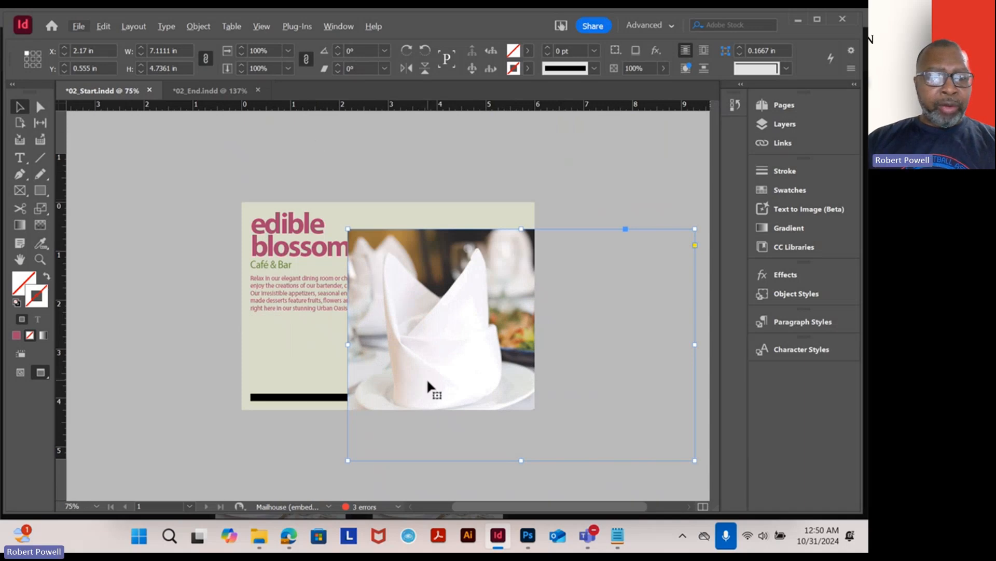
click(19, 372)
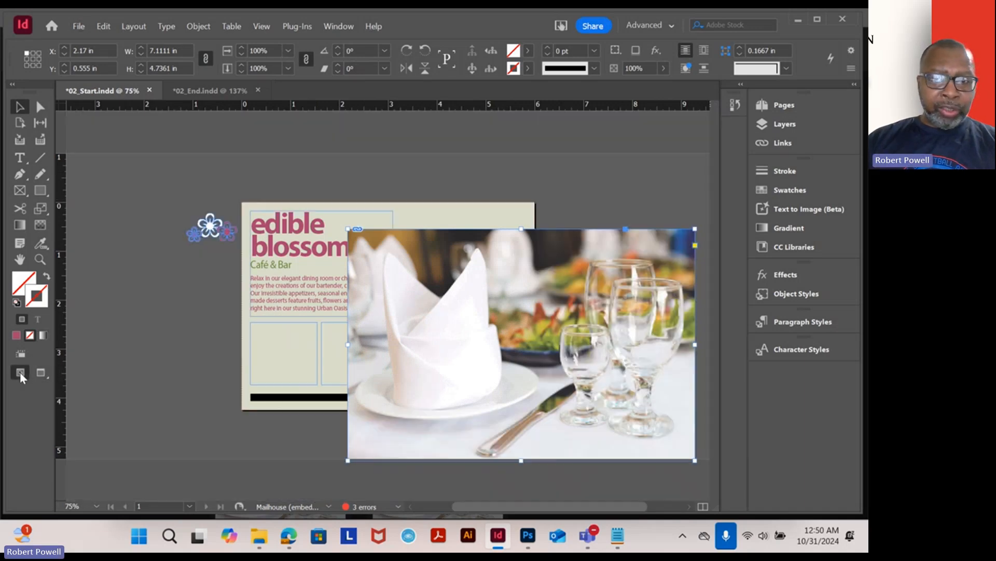
drag(458, 294, 416, 270)
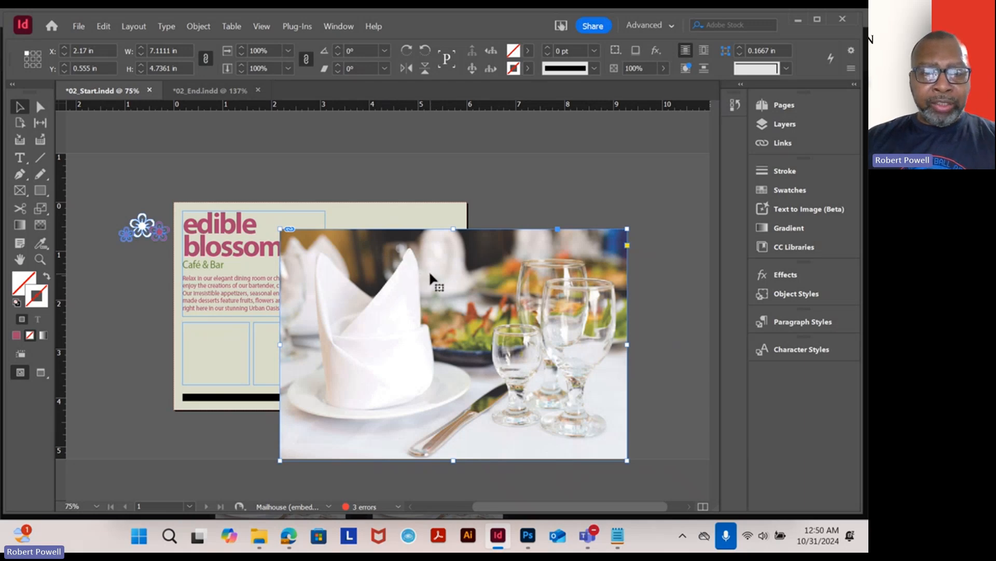
drag(434, 274, 348, 230)
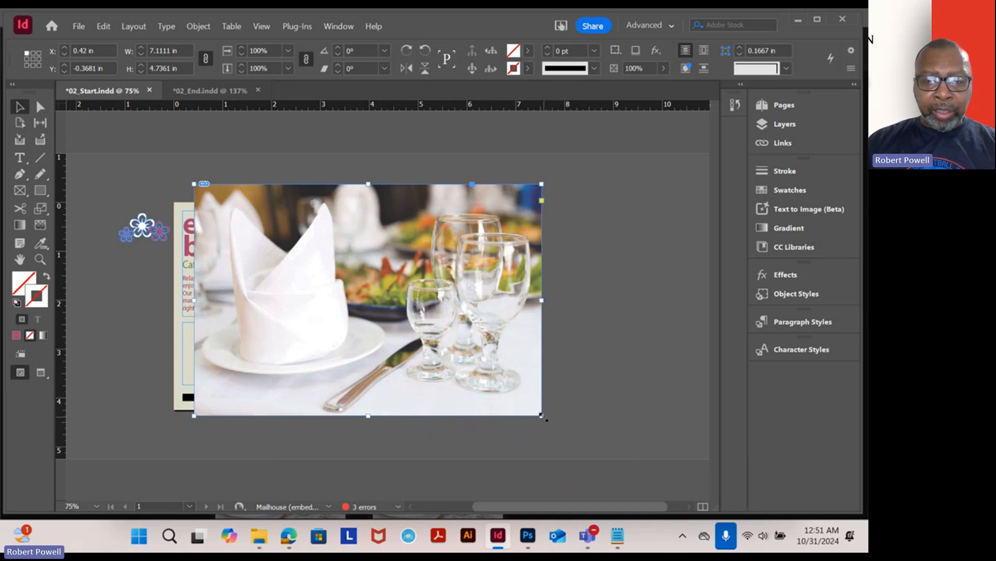
- Try cropping the image frame smaller from its lower-right corner, and undo it
drag(541, 415, 397, 318)
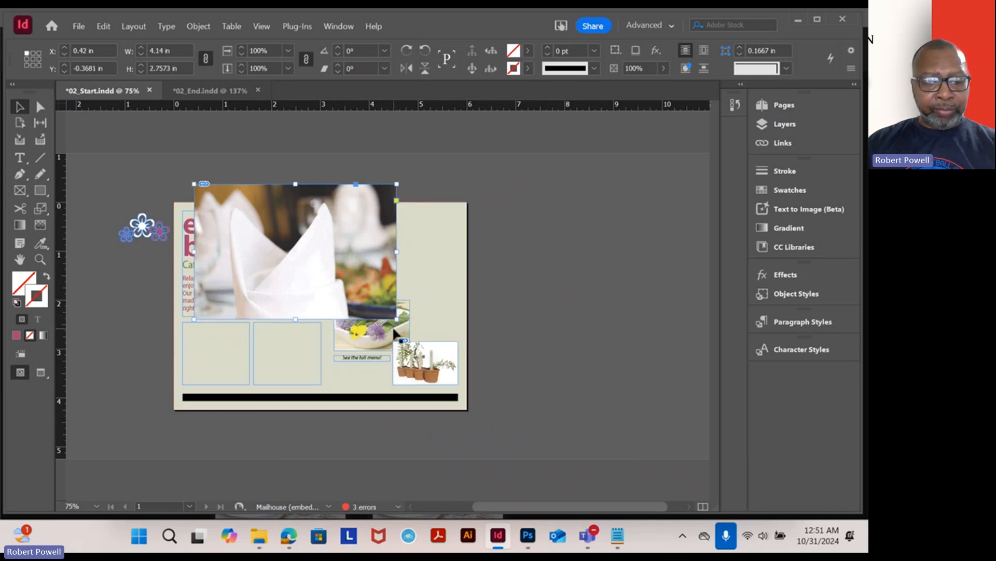
key(ctrl+z)
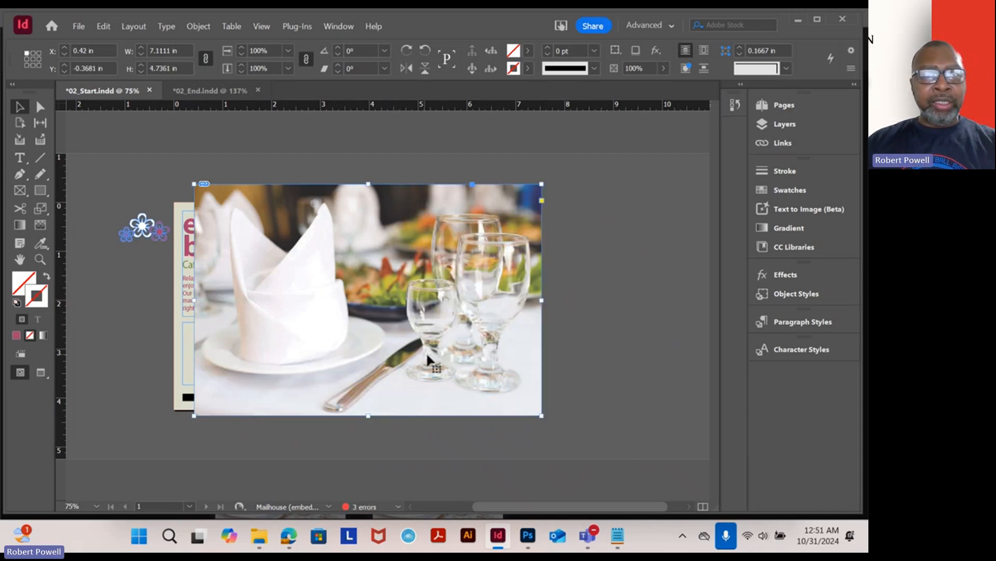
- Scale the picture inside its frame down to about 2.68 in wide with the Direct Selection tool
click(40, 108)
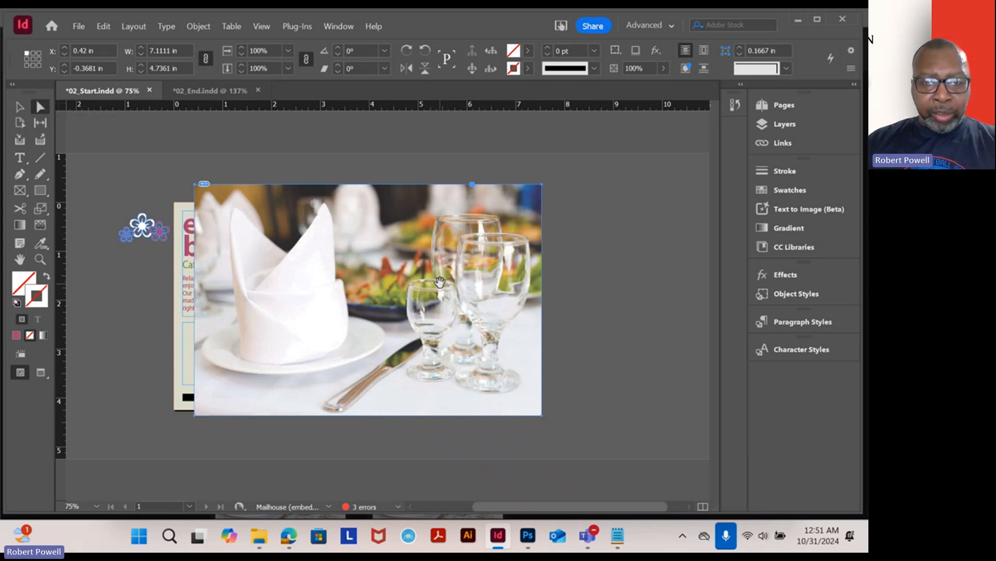
click(416, 271)
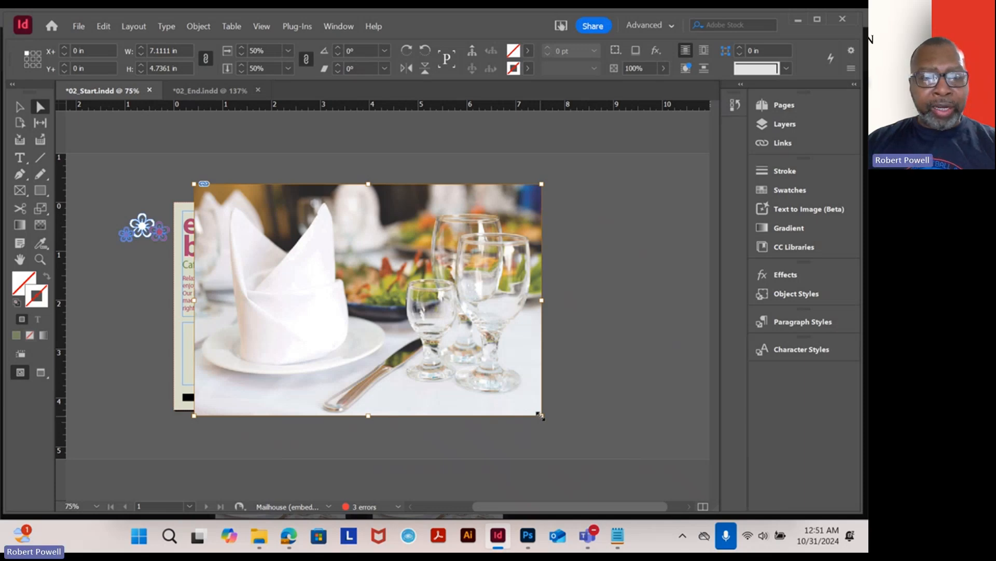
drag(541, 415, 325, 253)
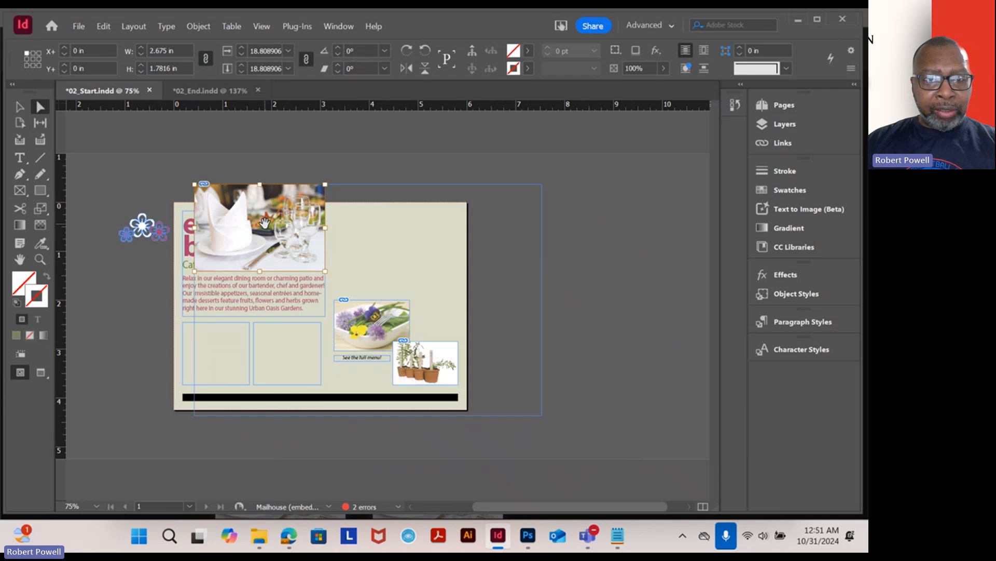
- Move the scaled picture into the page's upper-right area beside the headline text
drag(265, 224, 398, 257)
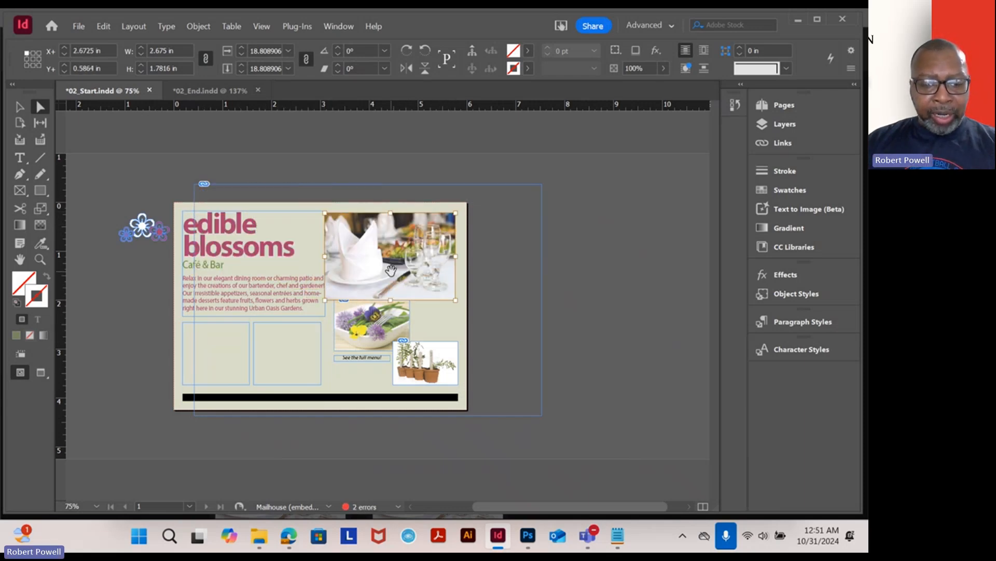
key(ctrl+equal)
key(ctrl+equal)
key(ctrl+equal)
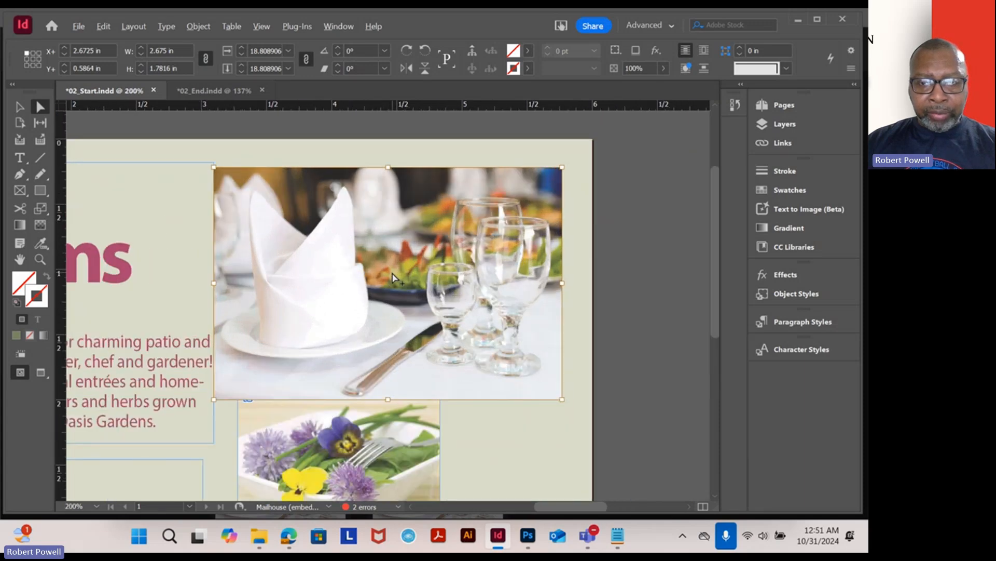
key(ctrl+minus)
- Nudge the picture and scale it from its lower-left corner to about 2.55 by 1.70 in
drag(447, 332, 462, 228)
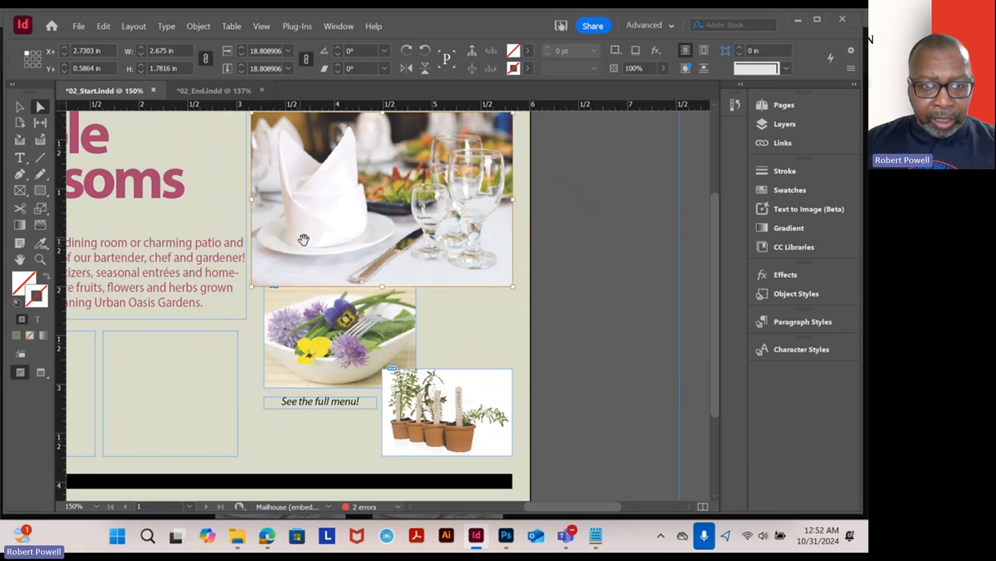
drag(355, 226, 364, 262)
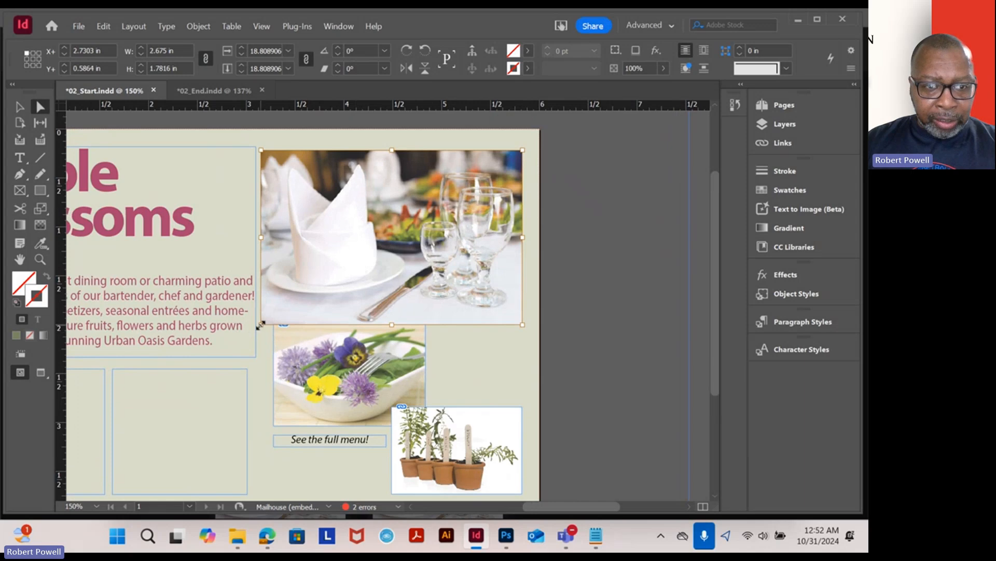
drag(261, 324, 278, 316)
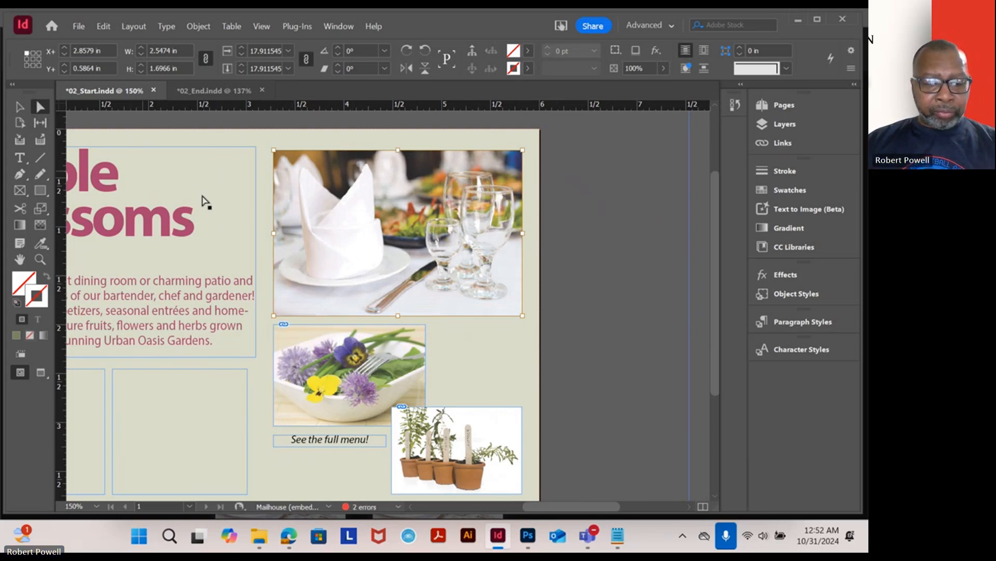
- Resize the picture's frame with the Selection tool to fit around the picture, about 2.54 by 1.74 in
scroll(358, 225, down, 3)
scroll(358, 225, up, 1)
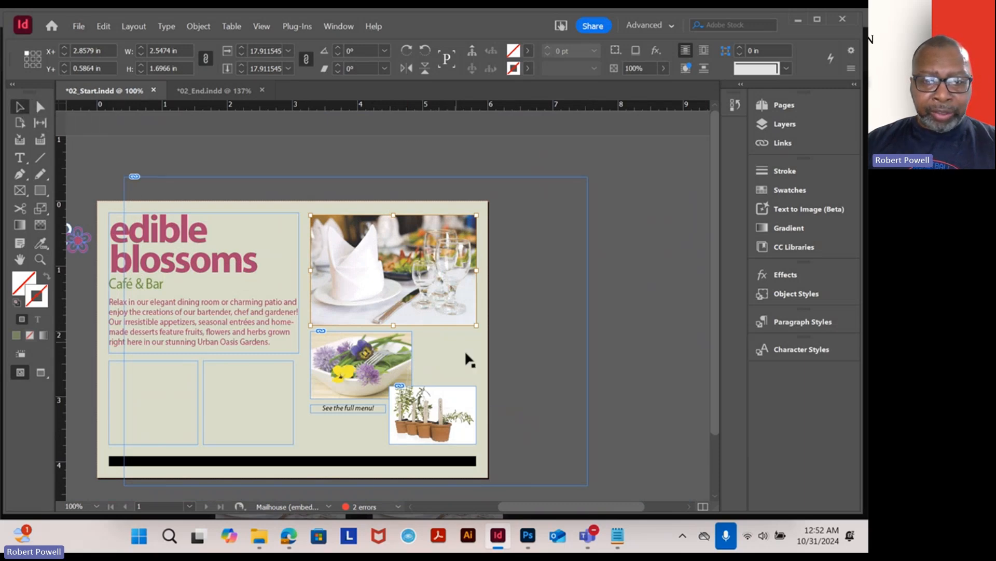
click(618, 295)
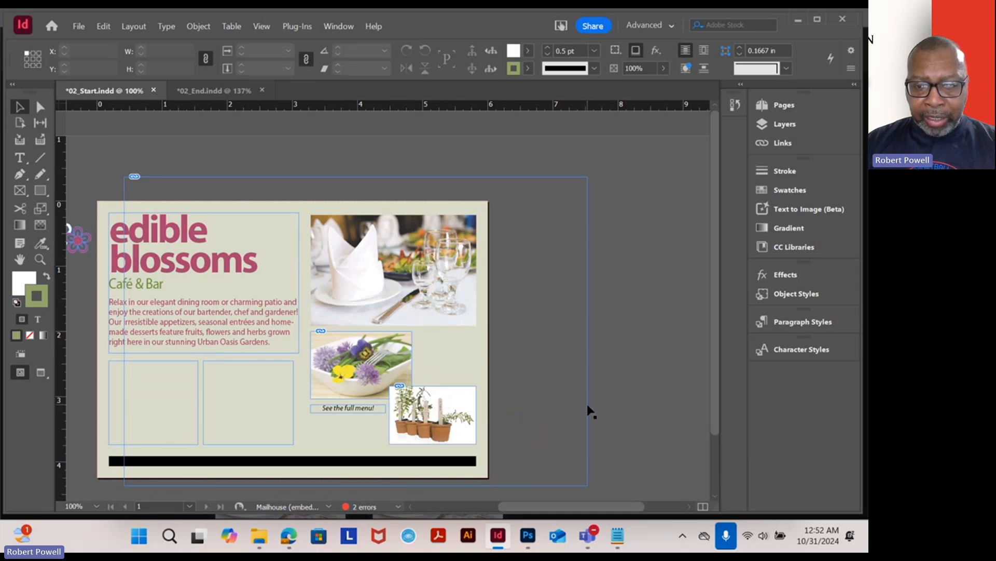
click(587, 407)
drag(587, 485, 477, 327)
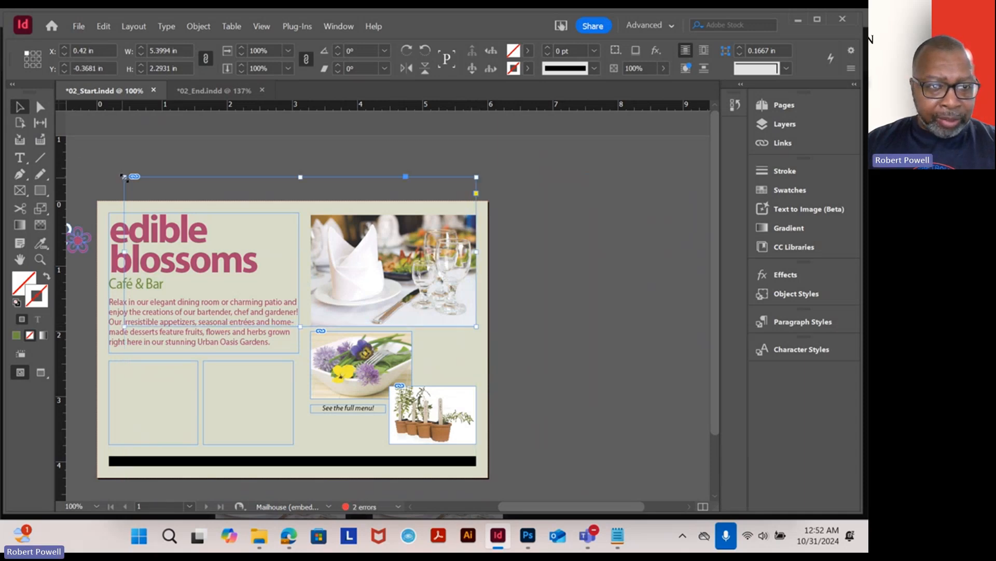
drag(125, 177, 310, 212)
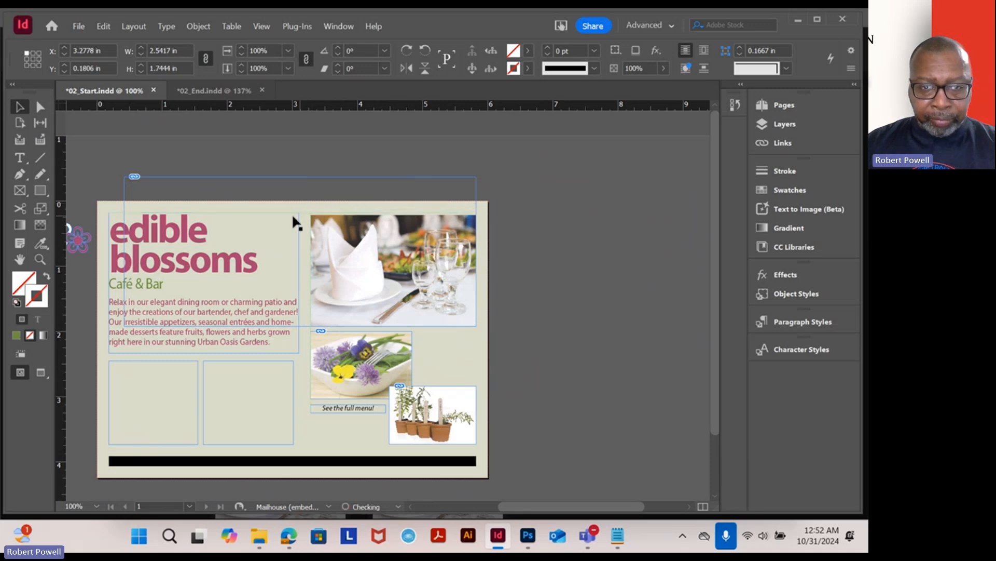
click(523, 284)
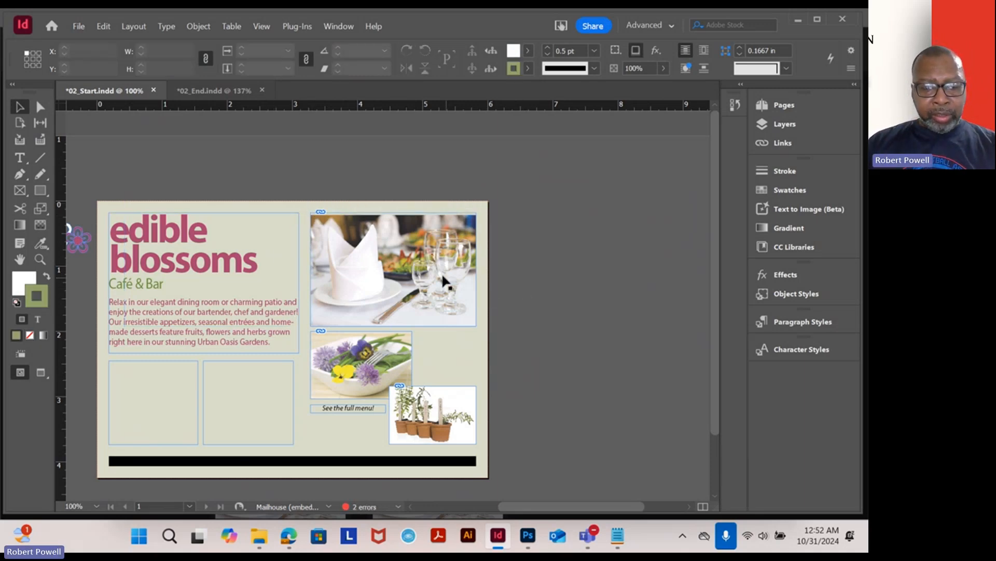
- Trim the frame's top edge so its height is about 1.70 in
scroll(425, 264, up, 2)
scroll(424, 262, up, 1)
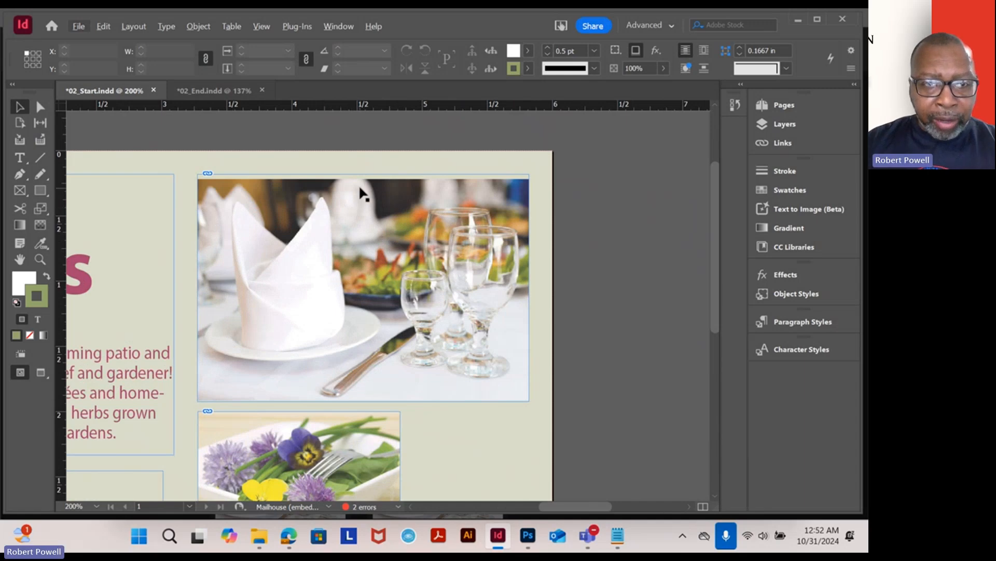
click(359, 184)
drag(365, 173, 352, 206)
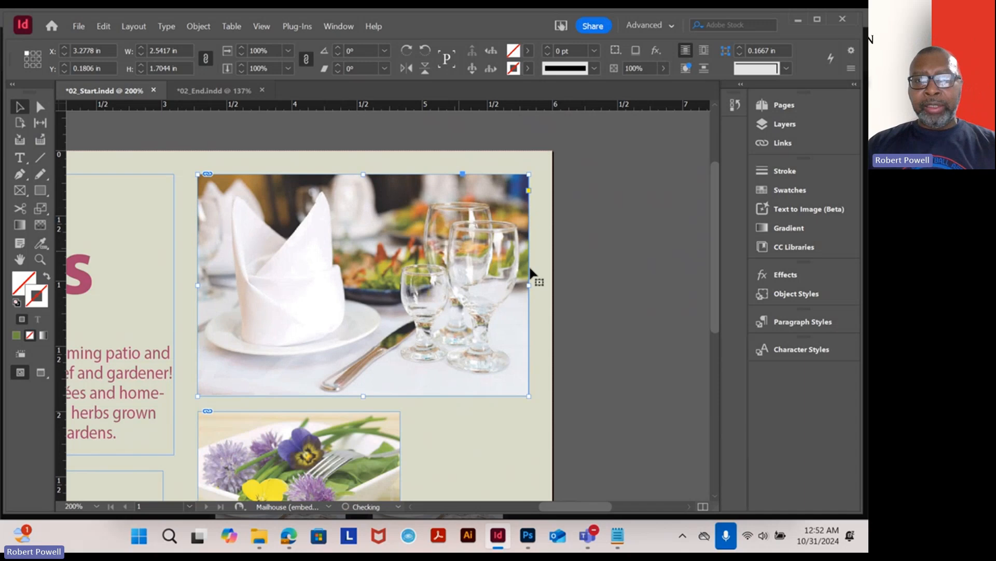
- Delete the placed dining-room picture from the page's upper-right area
click(655, 304)
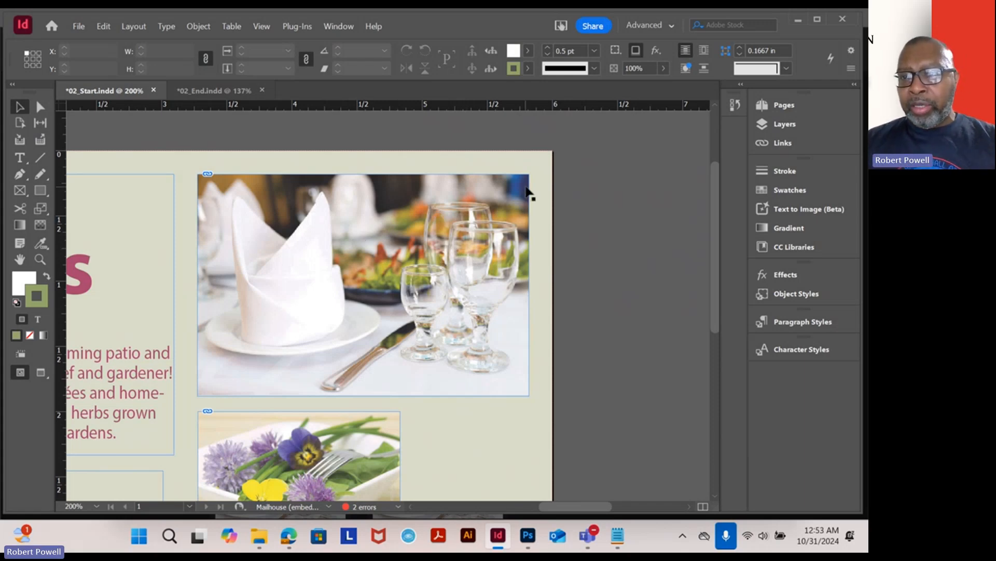
click(464, 200)
key(Delete)
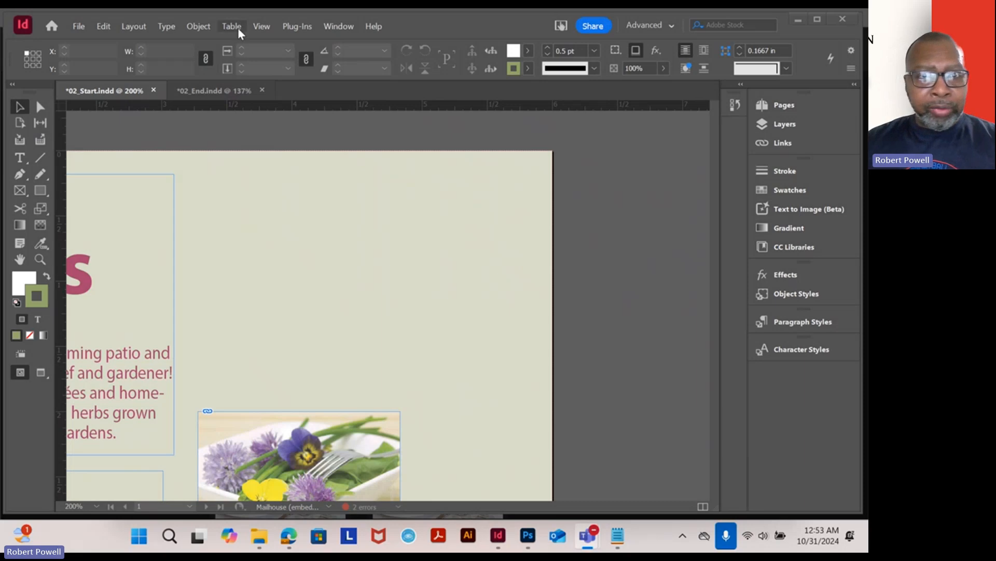
- Open the Properties panel
click(262, 28)
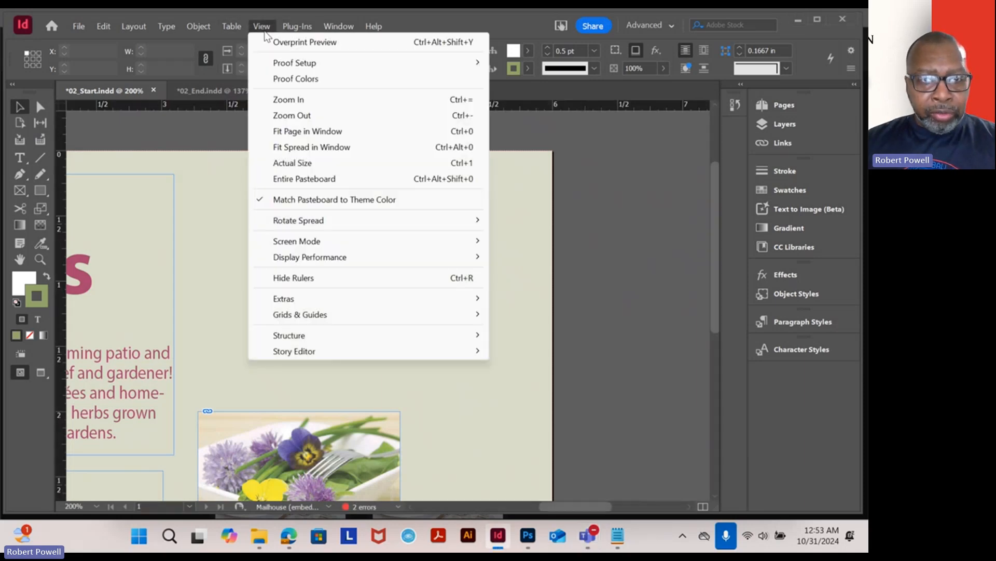
mouse_move(328, 29)
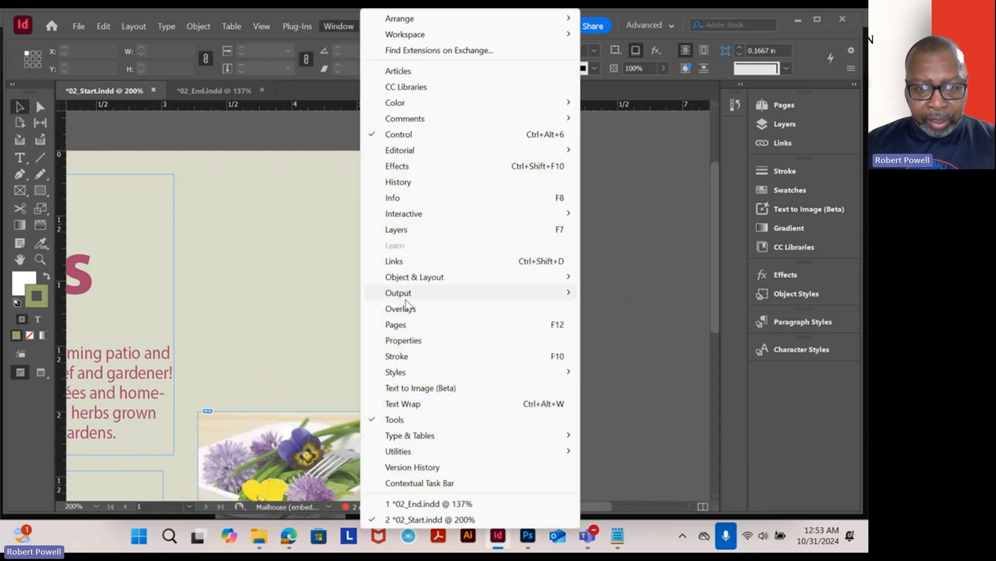
click(410, 340)
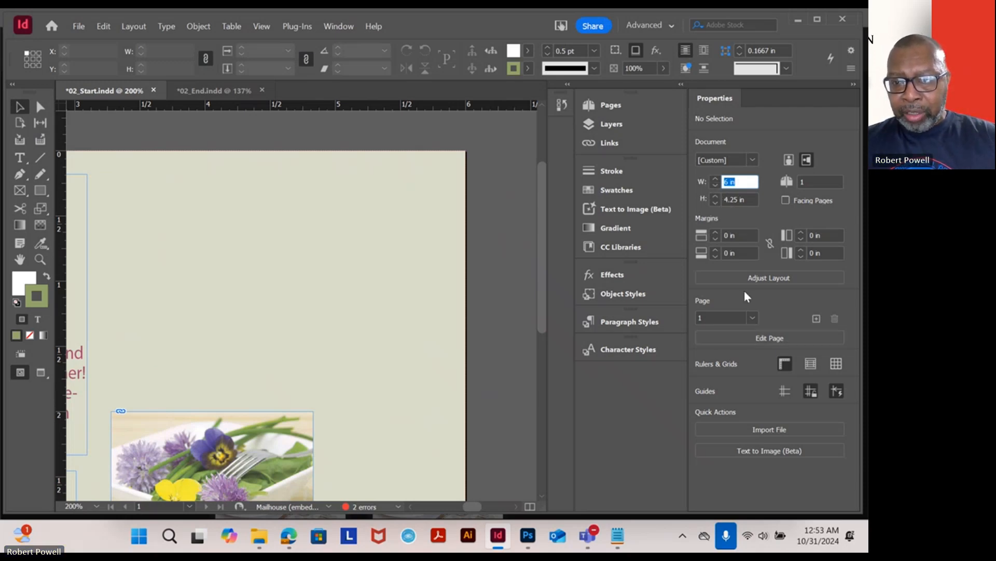
click(746, 387)
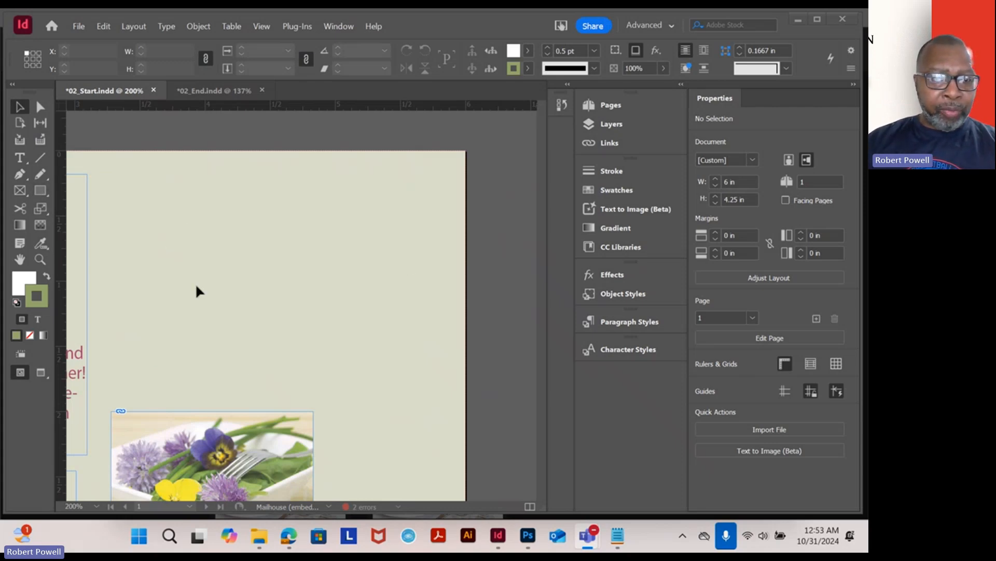
- Draw a rectangle frame about 2.56 by 1.72 in across the page's upper-right area with the Rectangle Frame tool
click(19, 191)
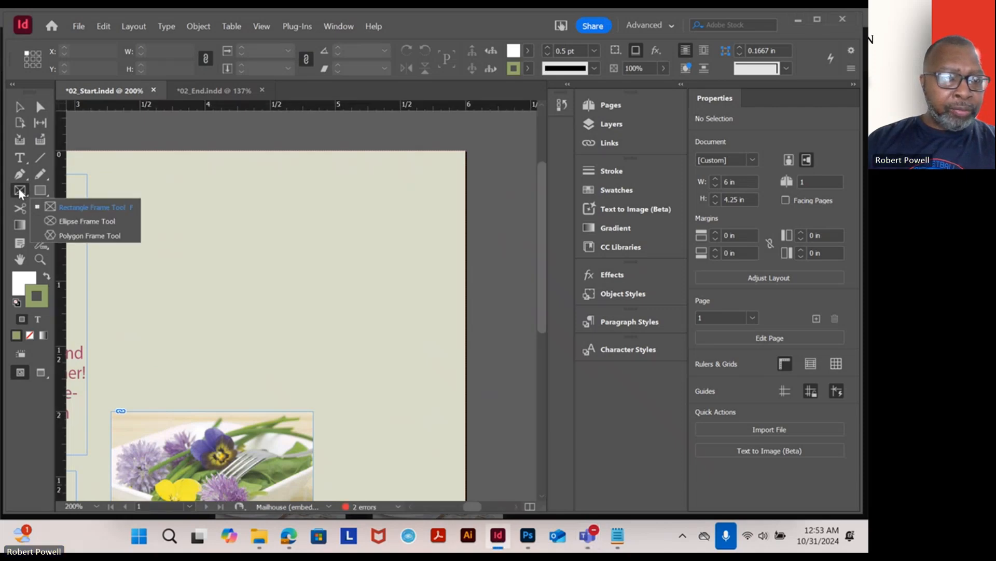
click(72, 206)
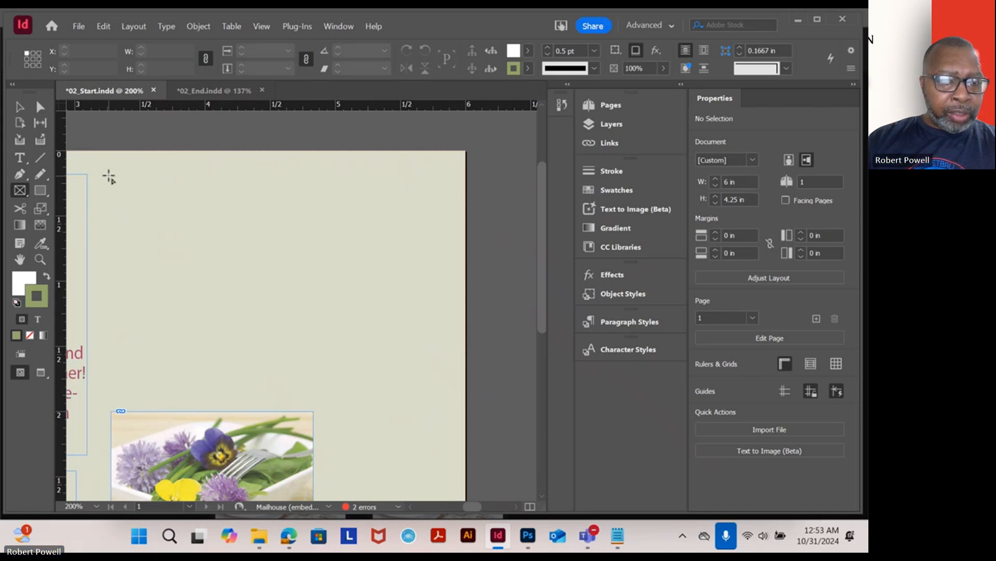
drag(112, 174, 445, 399)
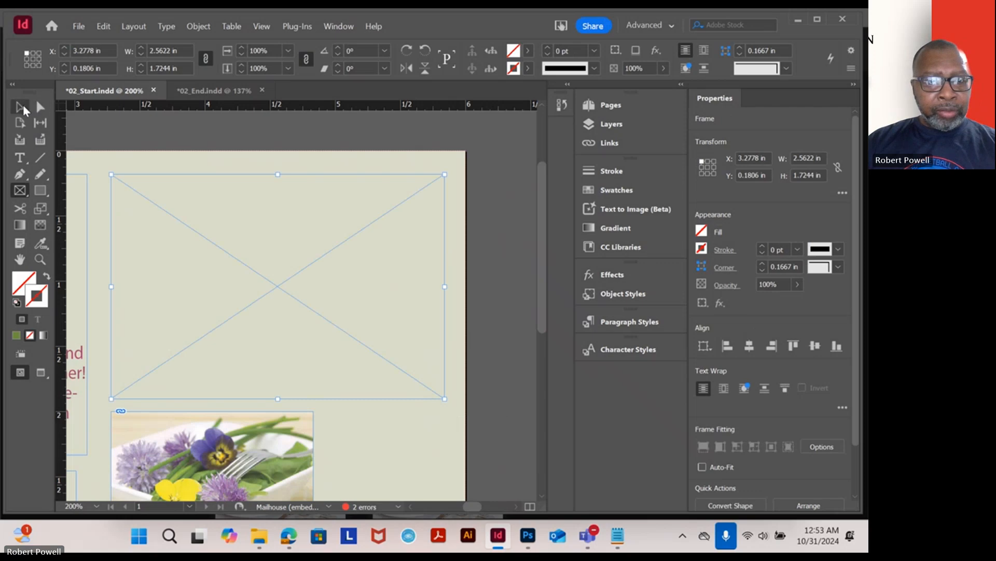
click(20, 107)
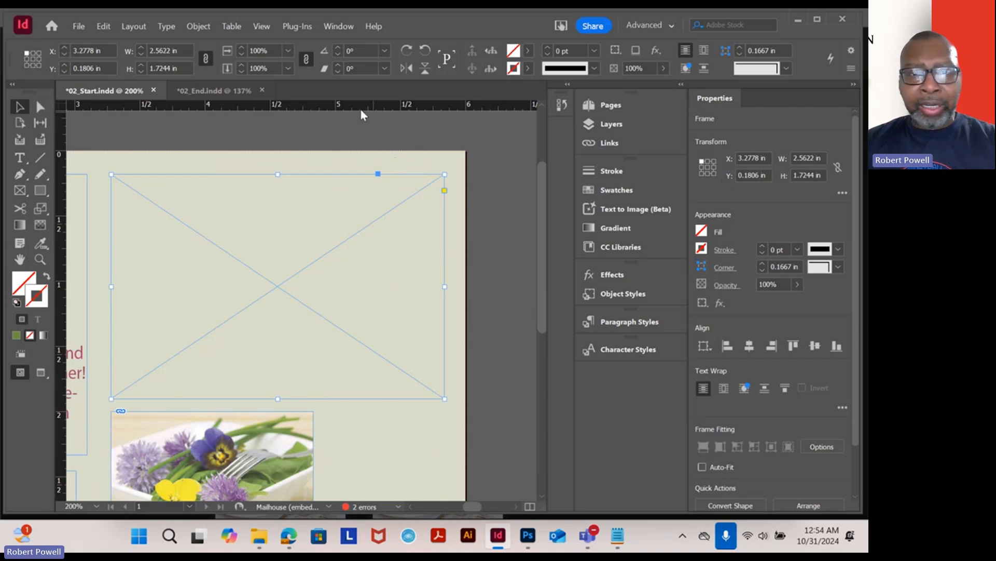
- Examine the ruler unit options on the horizontal and vertical rulers
right_click(295, 105)
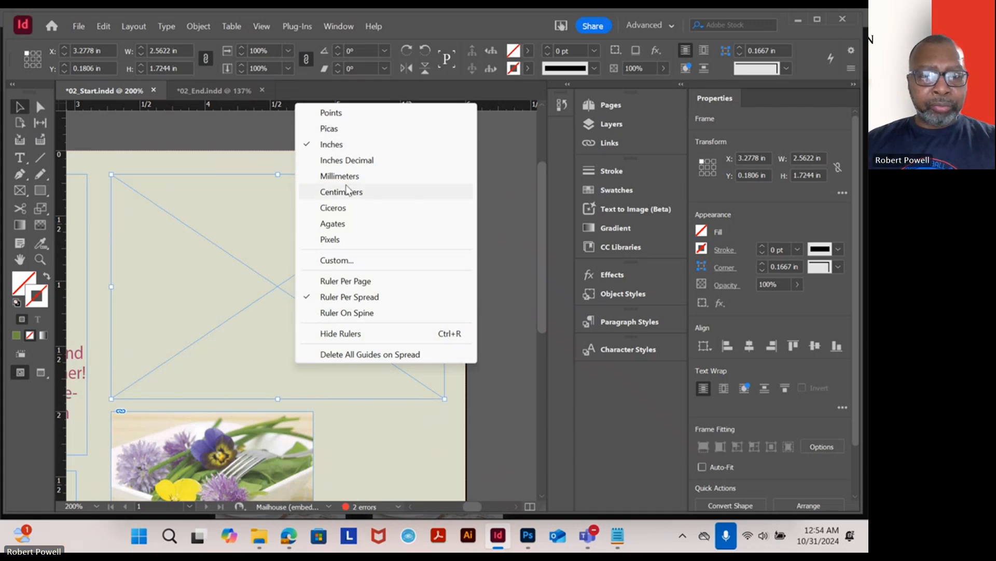
click(276, 145)
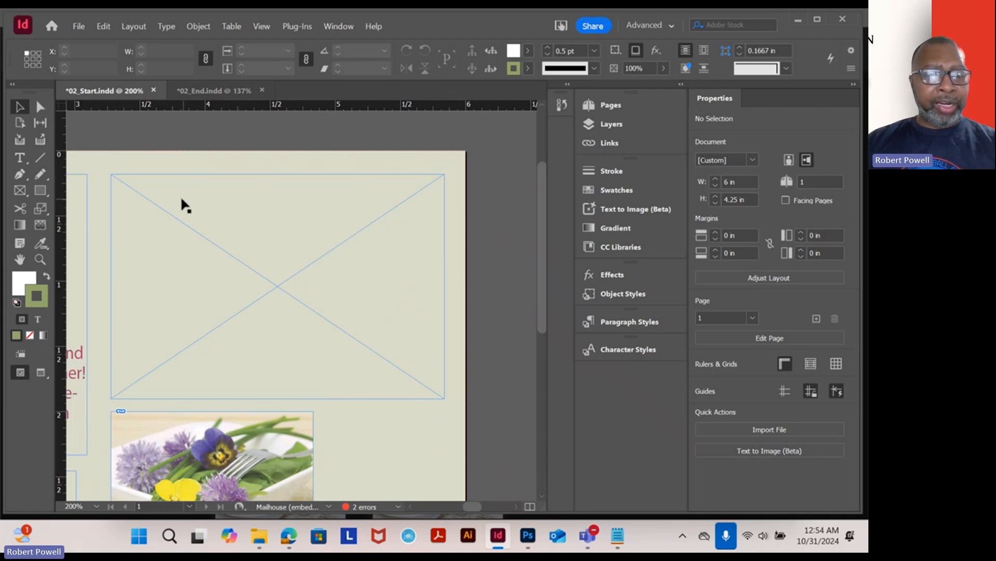
scroll(255, 196, left, 3)
scroll(255, 197, right, 3)
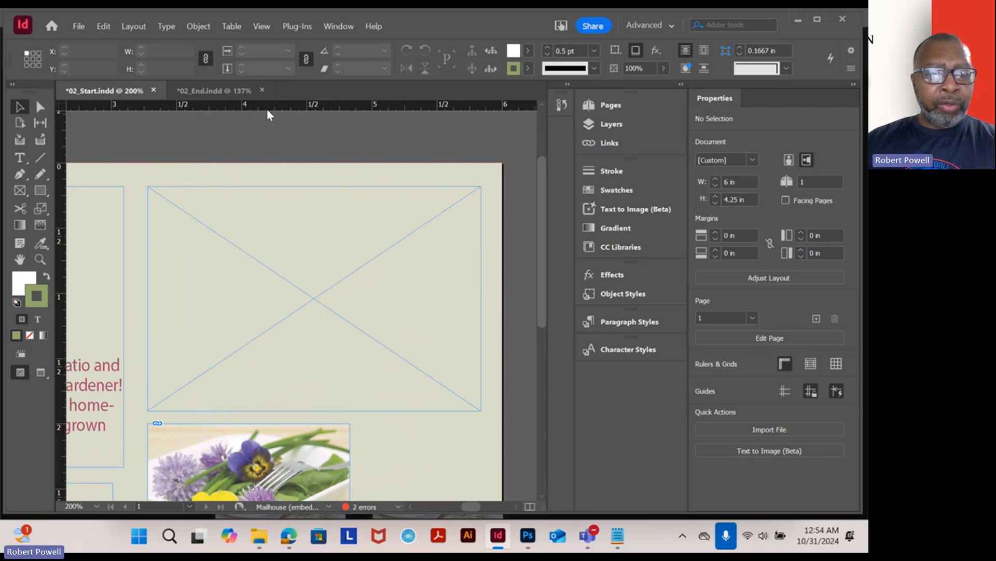
right_click(281, 110)
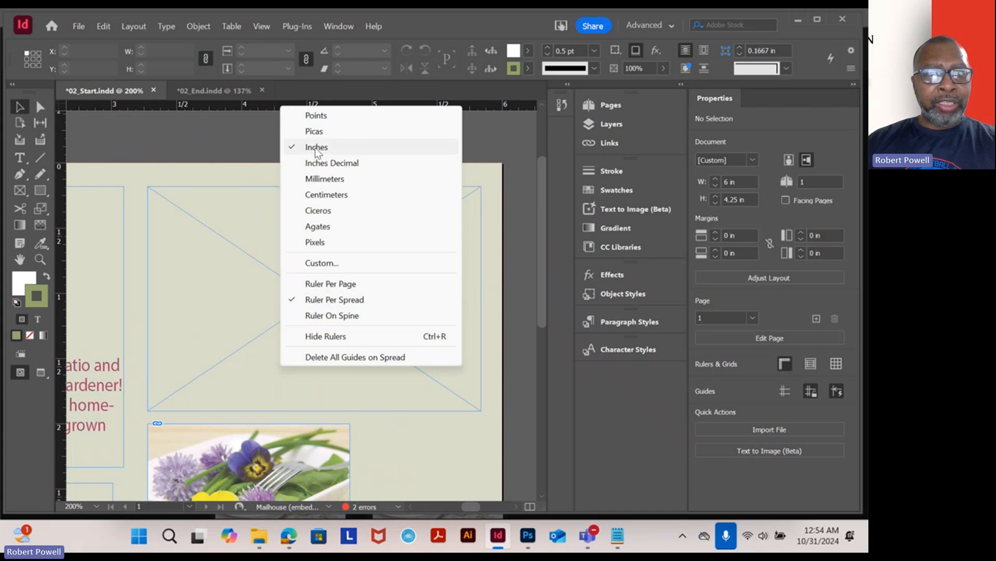
click(156, 150)
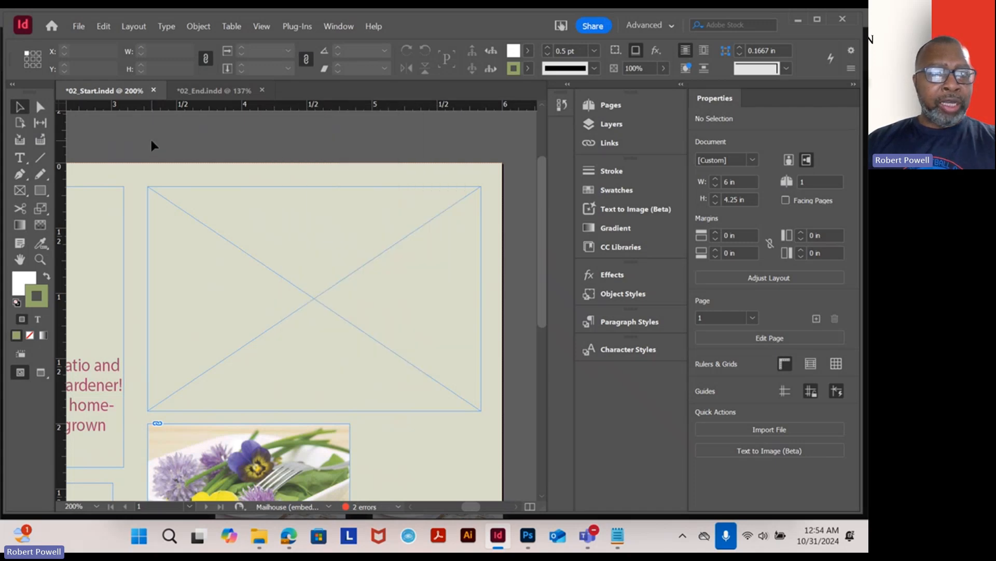
right_click(61, 164)
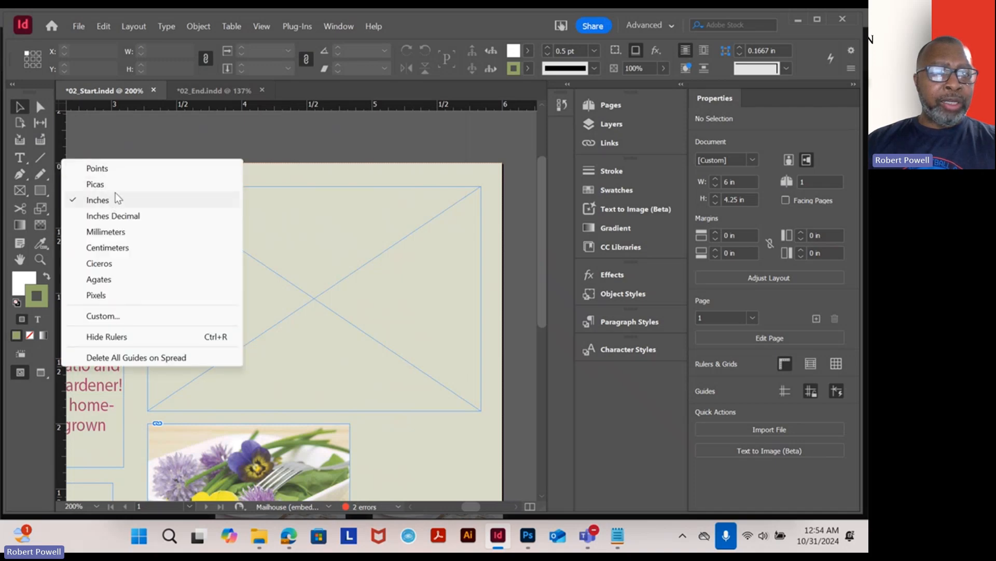
click(401, 132)
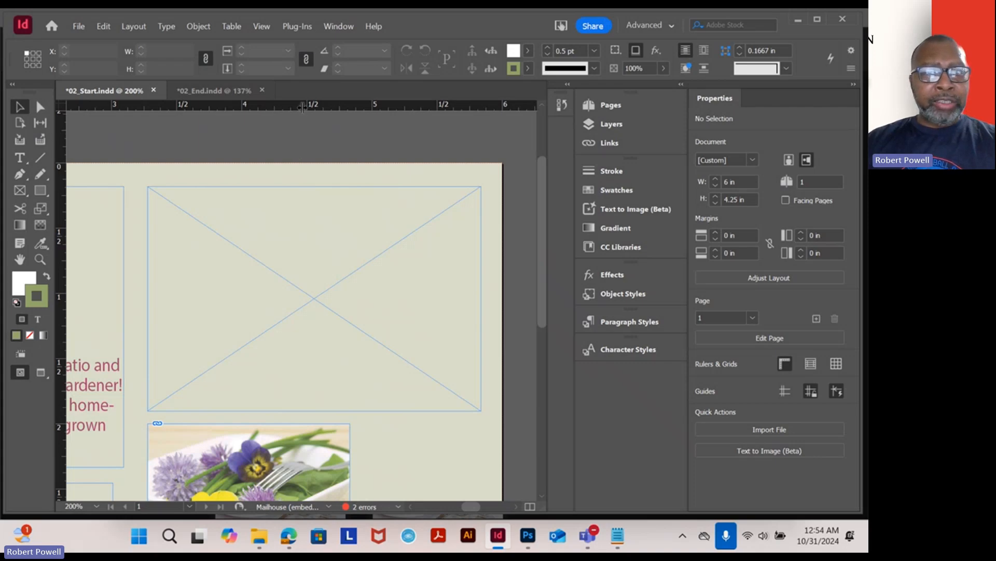
- Switch both rulers to pixels and then back to inches
right_click(258, 105)
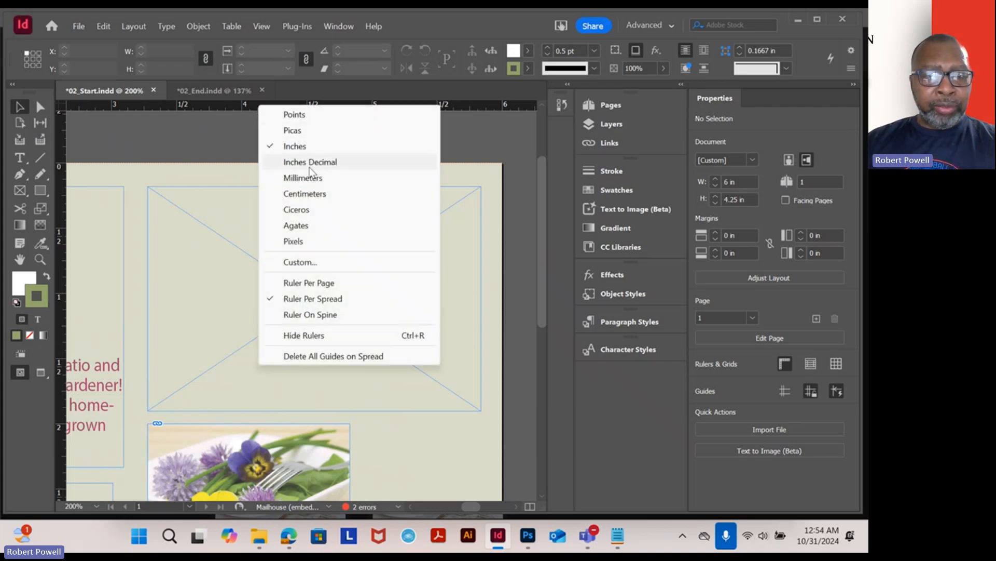
click(294, 241)
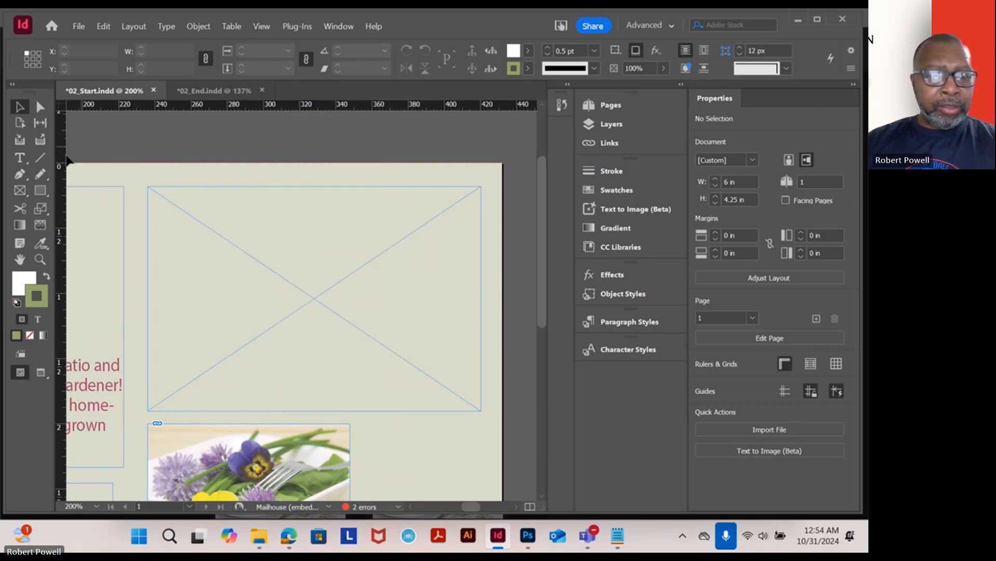
right_click(56, 170)
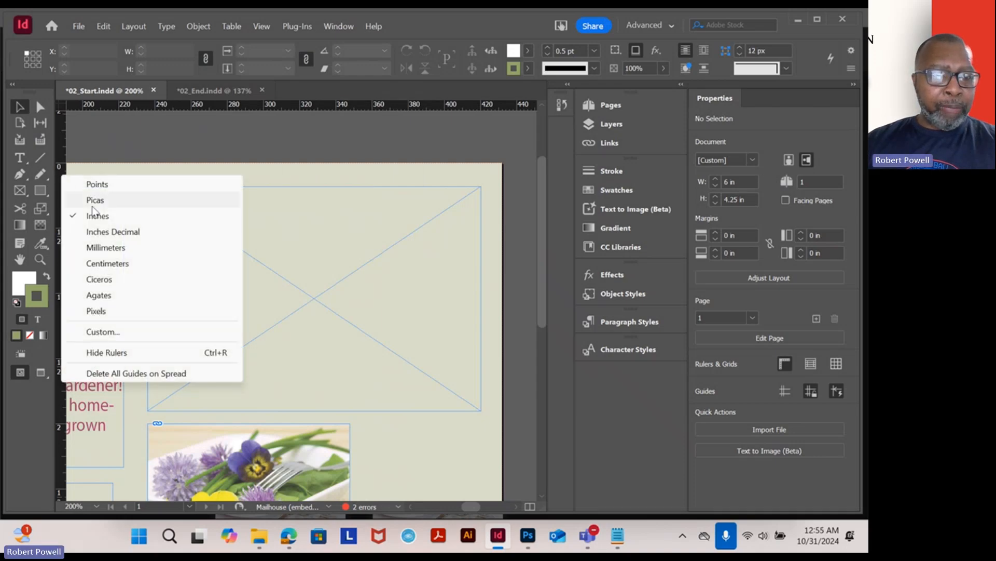
click(98, 310)
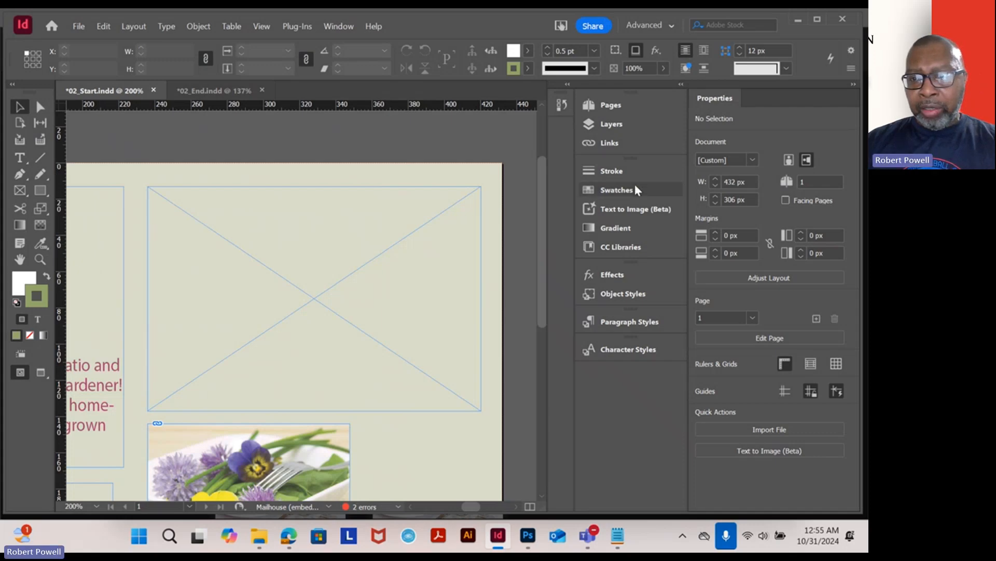
click(376, 219)
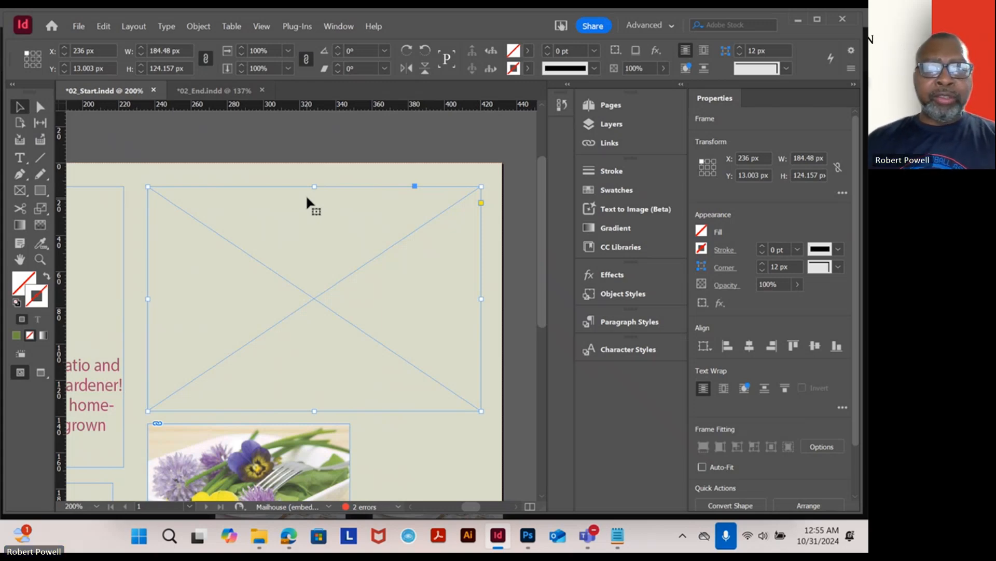
right_click(349, 104)
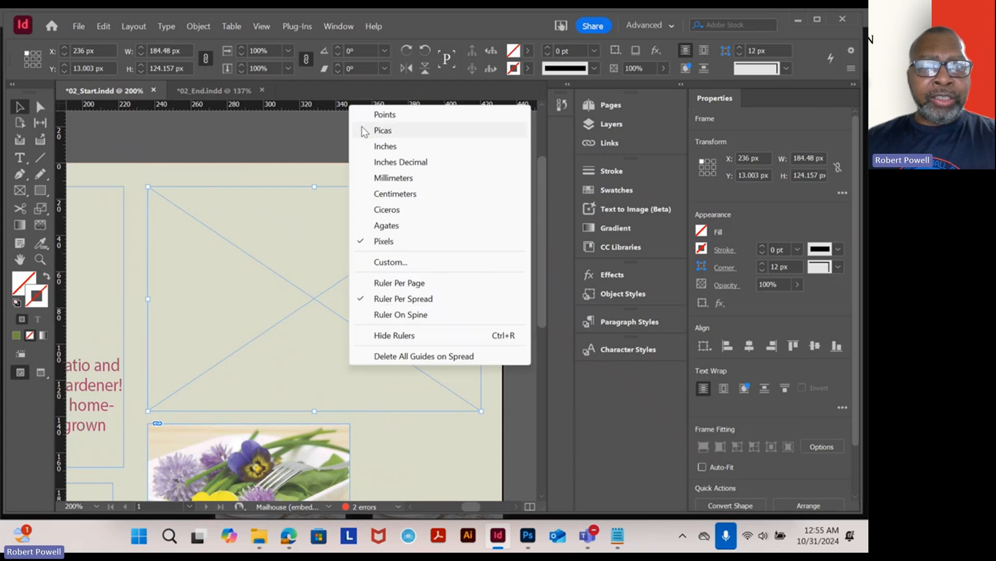
click(398, 146)
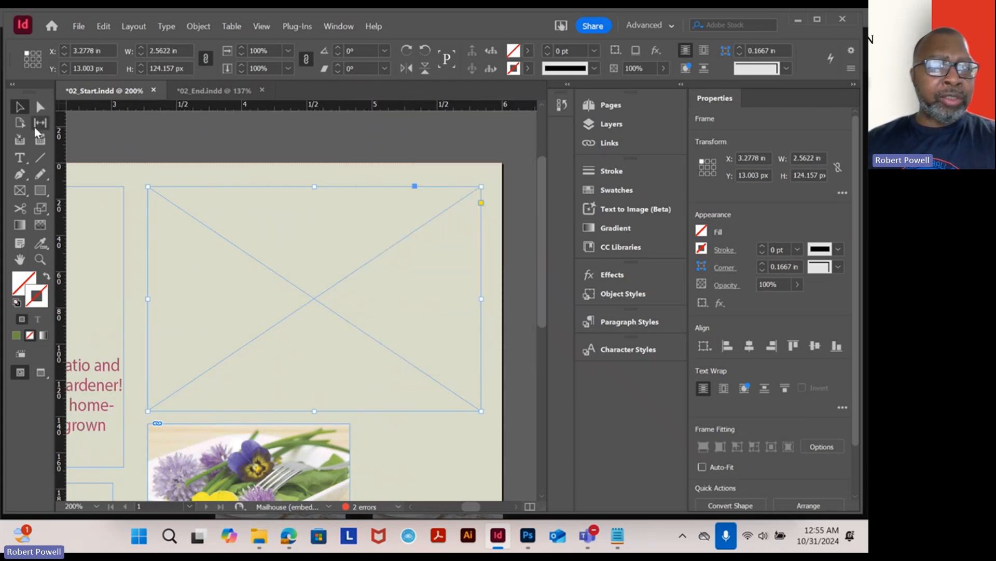
right_click(64, 160)
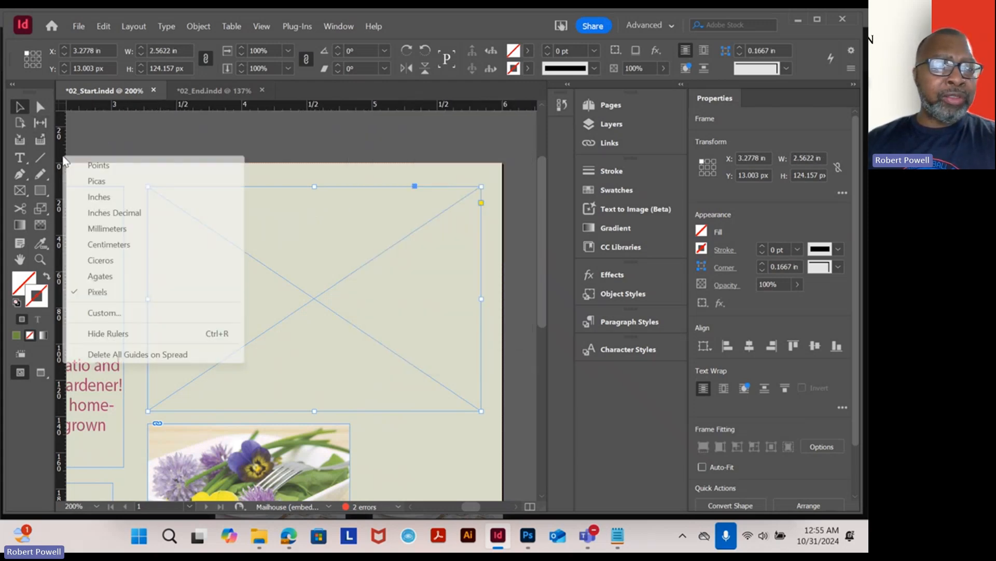
click(110, 196)
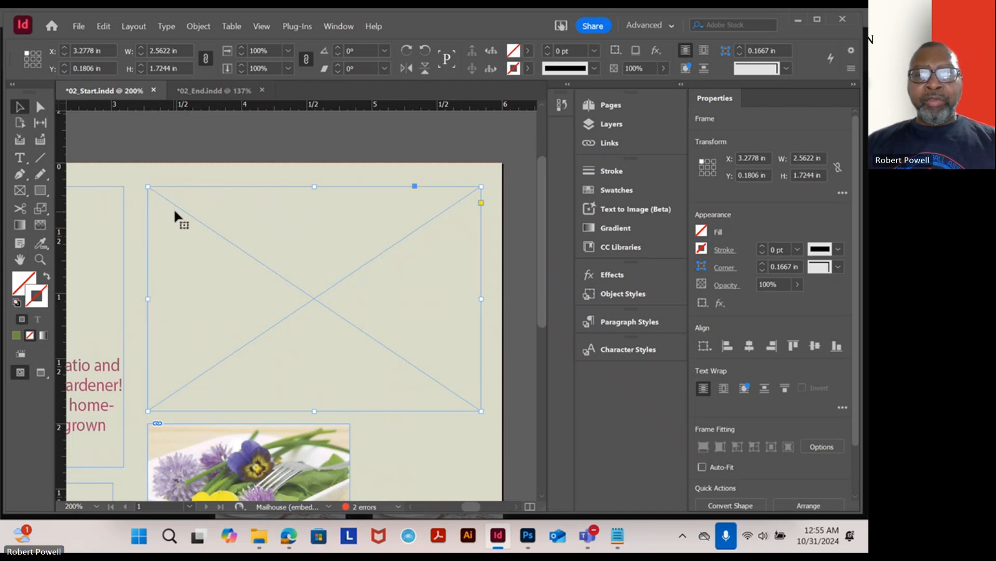
- Move the empty frame near the page's top edge, to about 3.27 in by 0.175 in
drag(120, 203, 429, 223)
scroll(428, 224, down, 3)
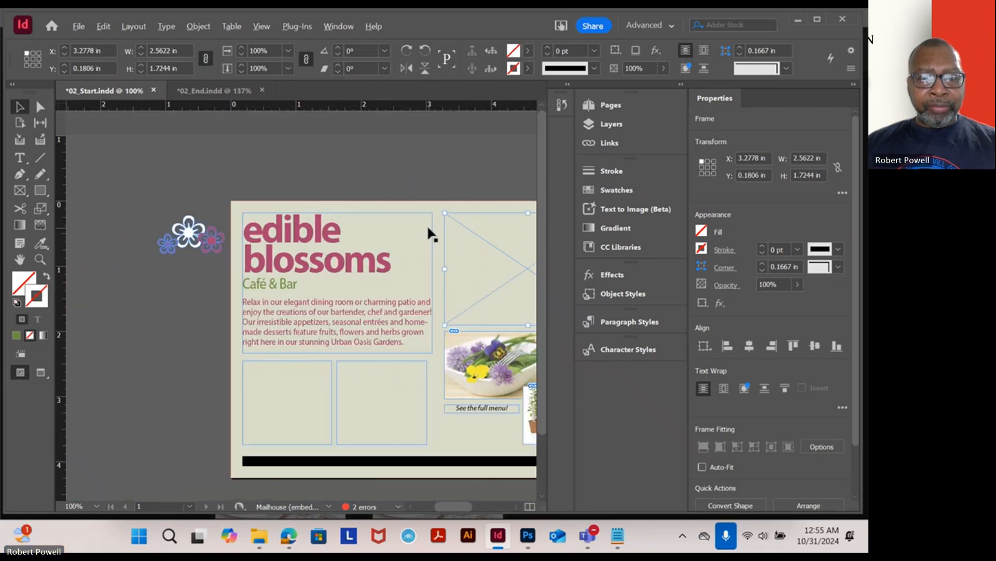
scroll(429, 223, up, 1)
drag(460, 264, 367, 258)
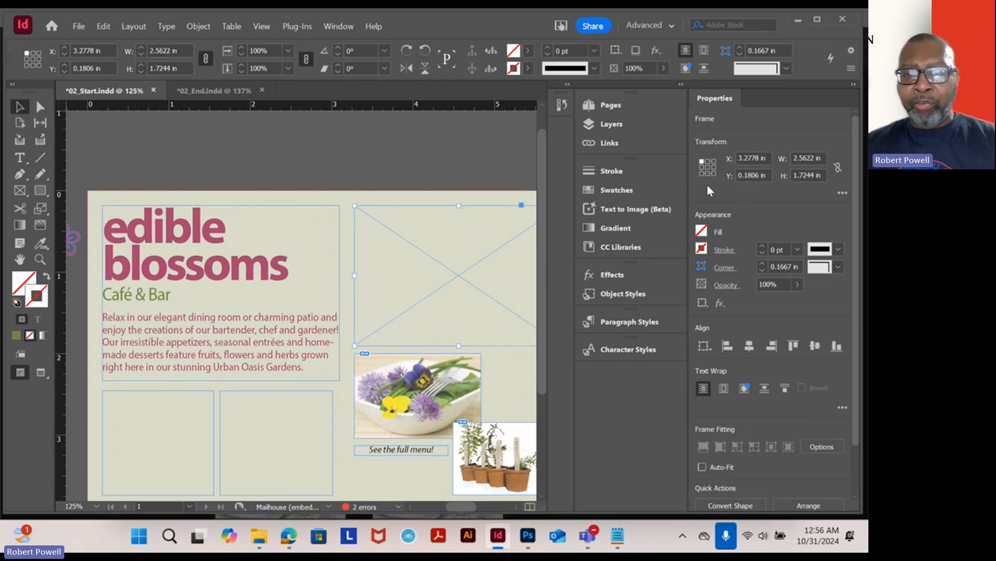
drag(454, 238, 455, 273)
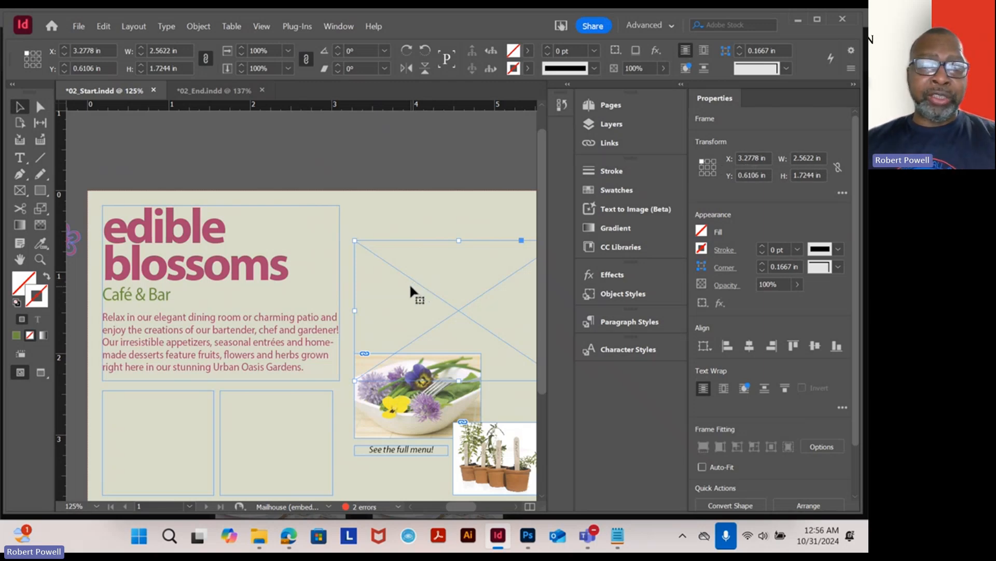
drag(410, 286, 401, 250)
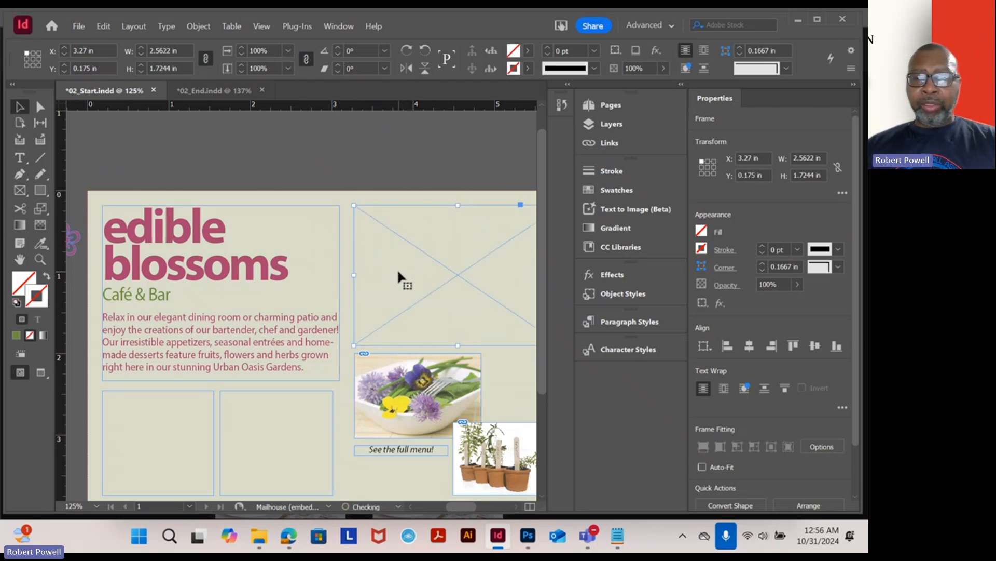
- Set the empty frame's position to X 4 in and Y 1 in
click(757, 157)
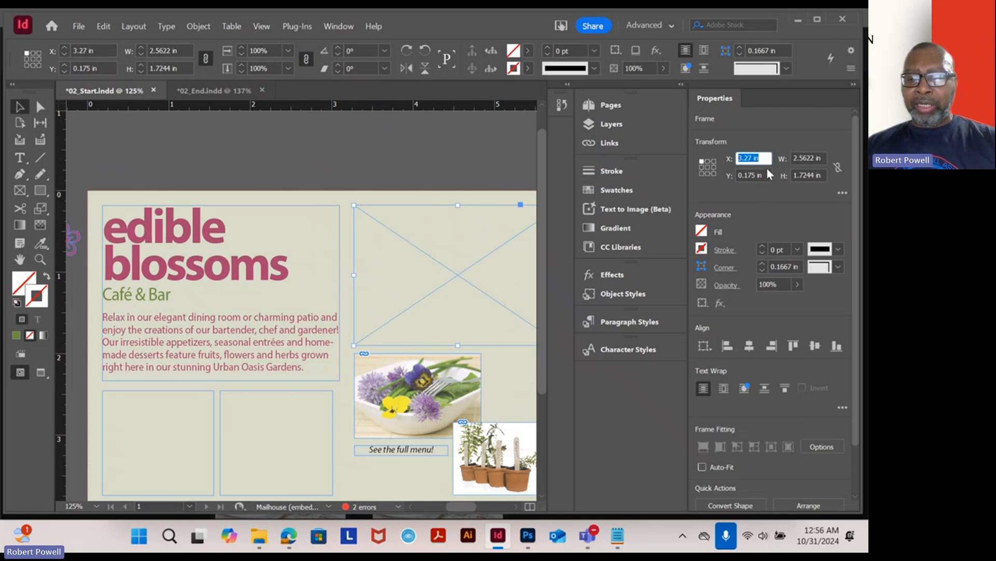
text(4)
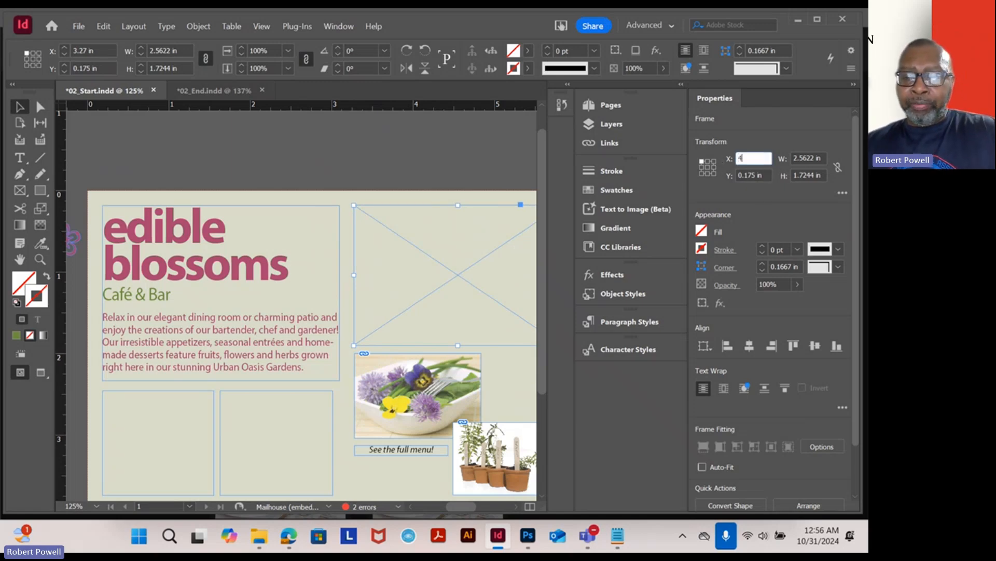
key(Return)
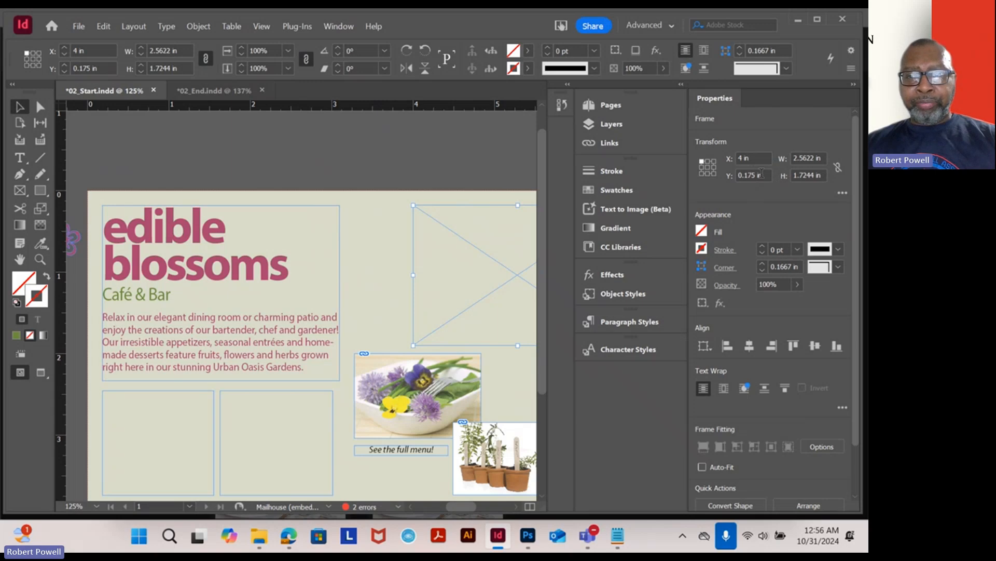
triple_click(759, 174)
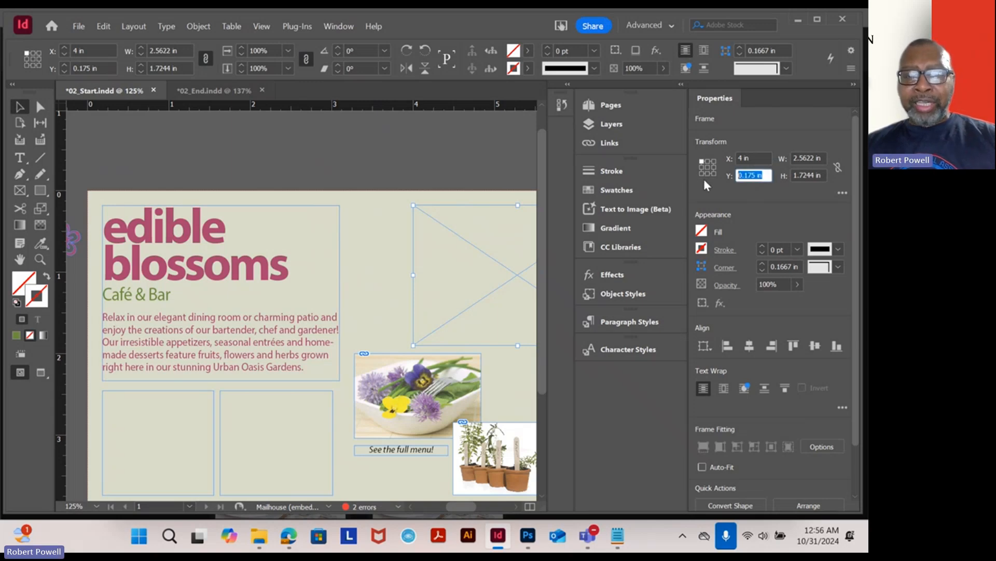
text(1)
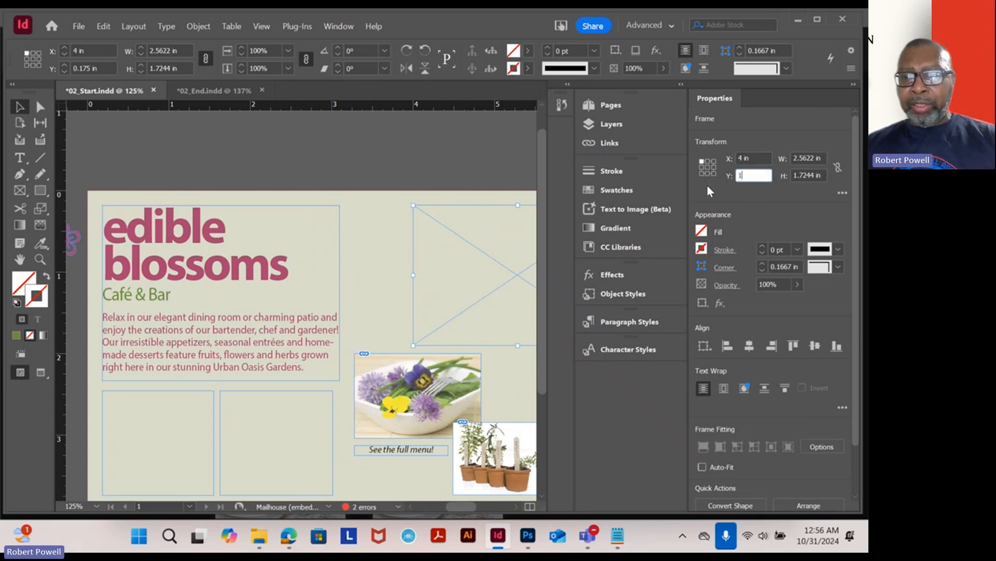
key(Return)
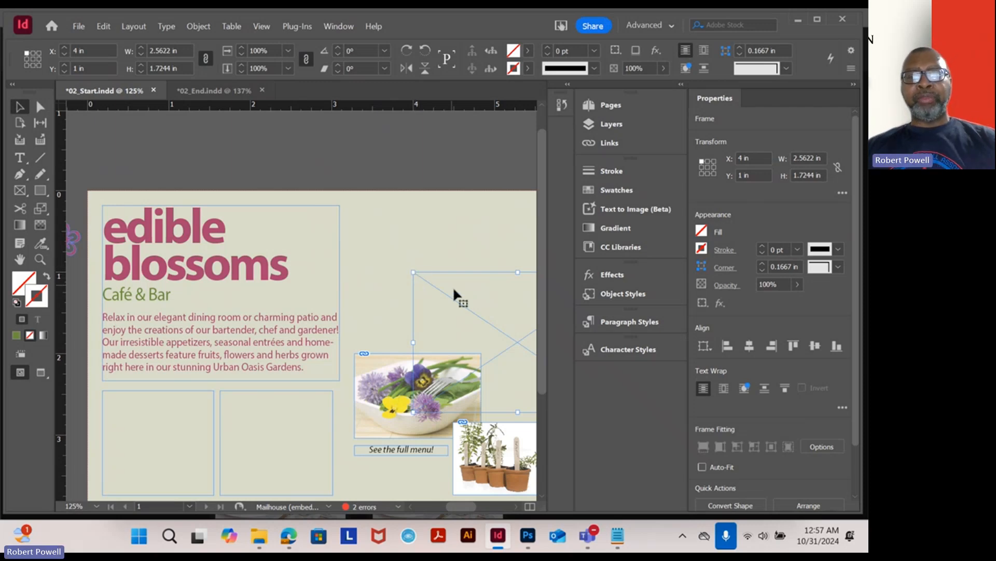
- Drag the frame back to the page's top edge, at about 3.28 in by 0.18 in
drag(472, 319, 413, 247)
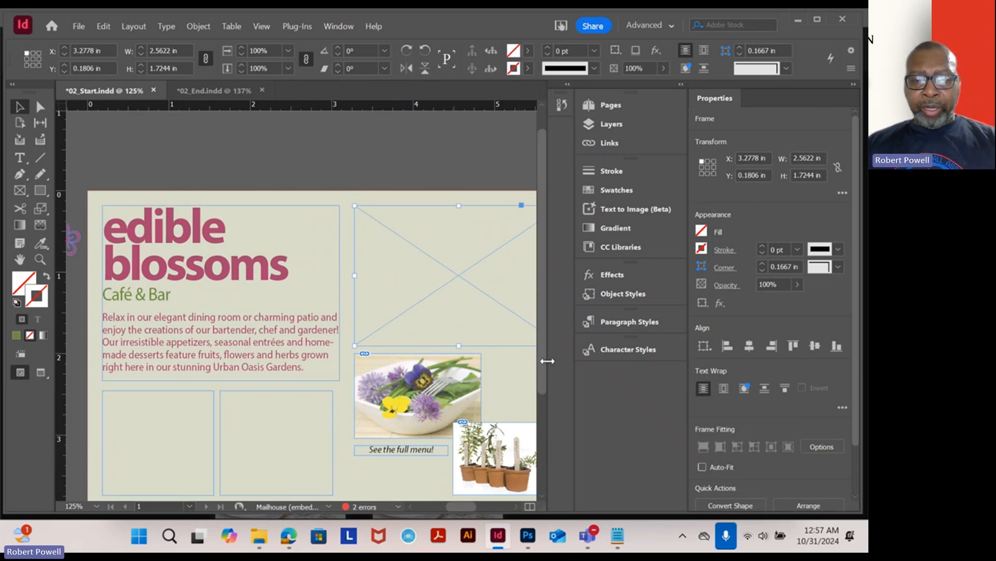
drag(447, 282, 355, 264)
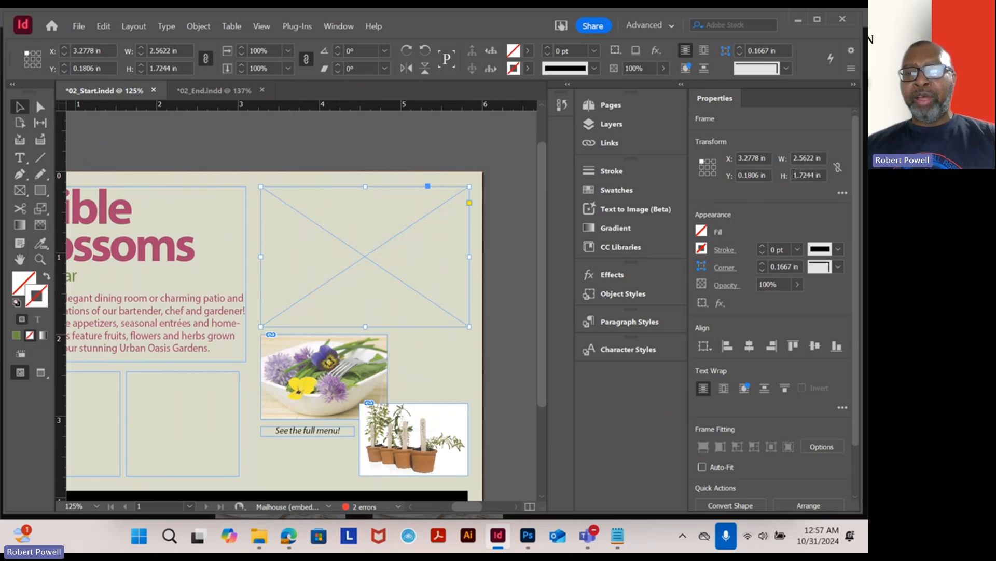
- Switch to Photoshop and open the DiningRoom image from the Lesson02 folder
mouse_move(528, 538)
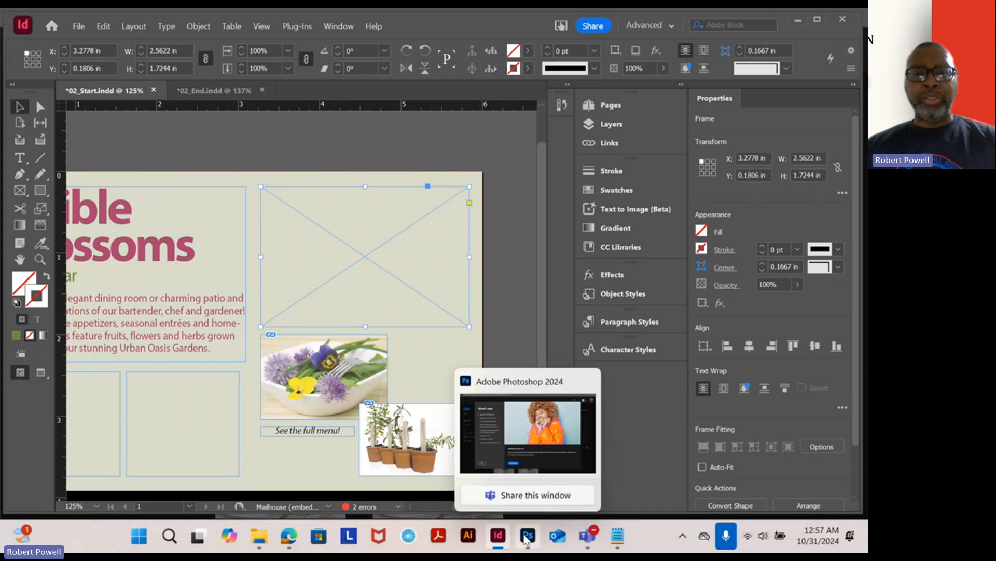
click(532, 463)
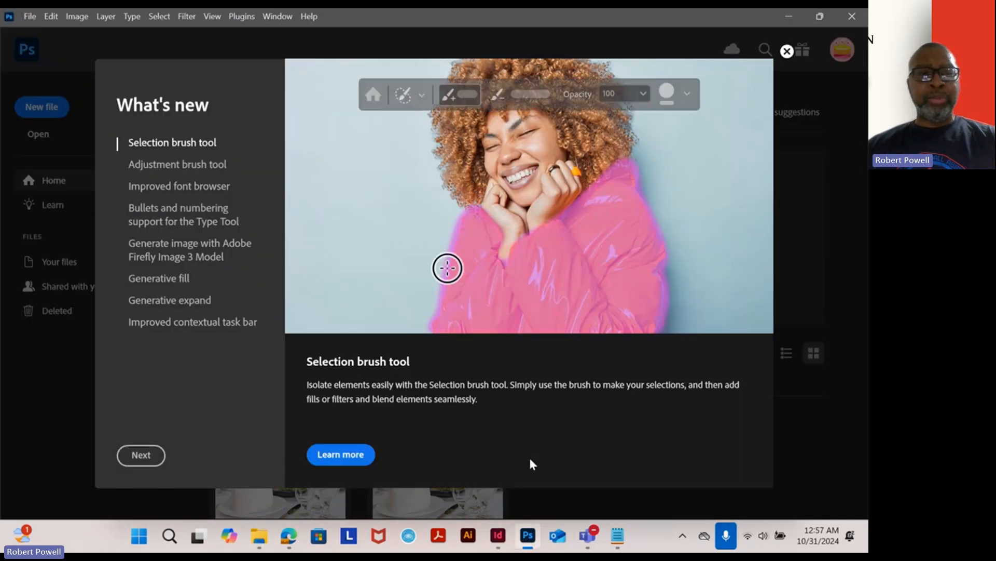
click(30, 17)
click(40, 45)
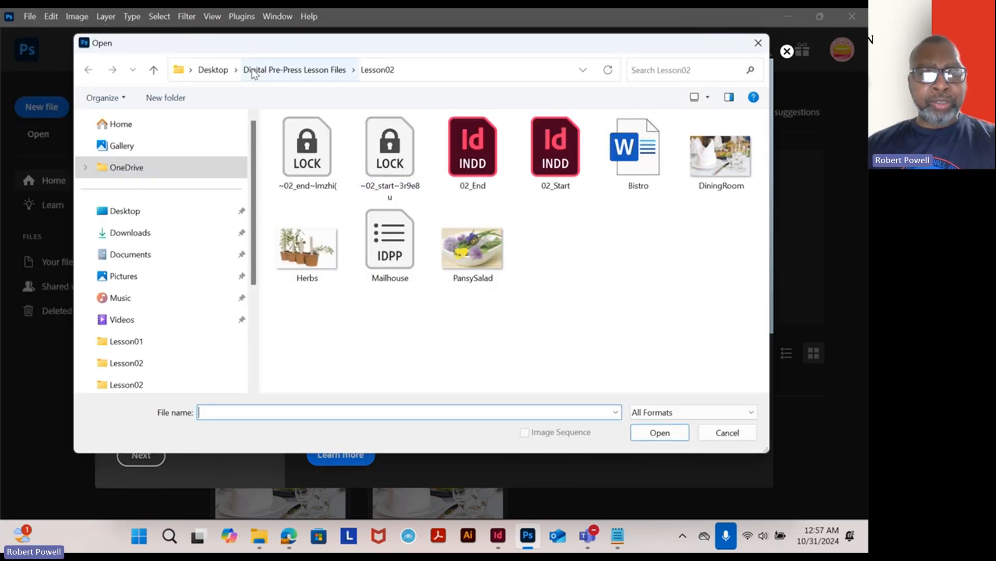
click(268, 71)
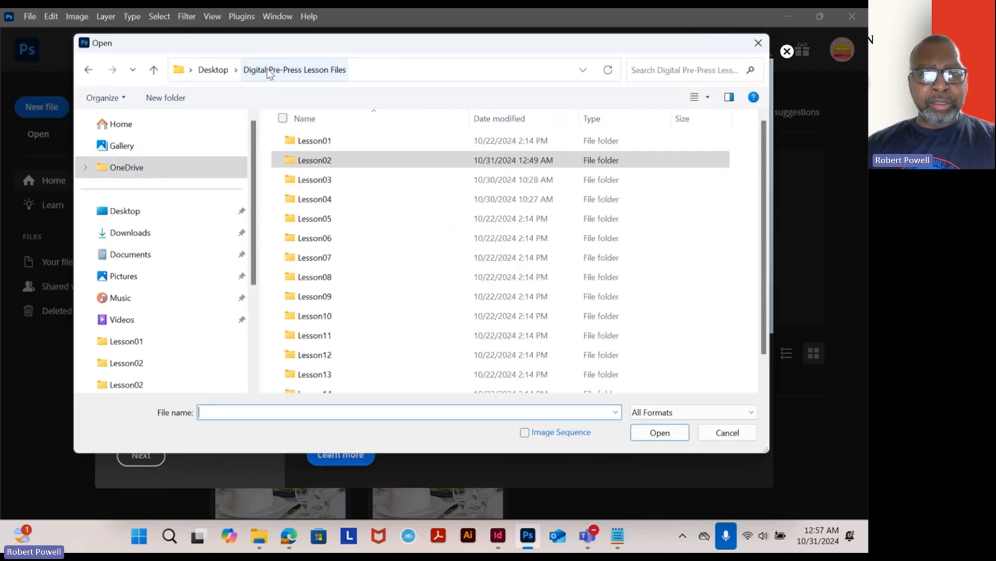
double_click(326, 164)
click(718, 173)
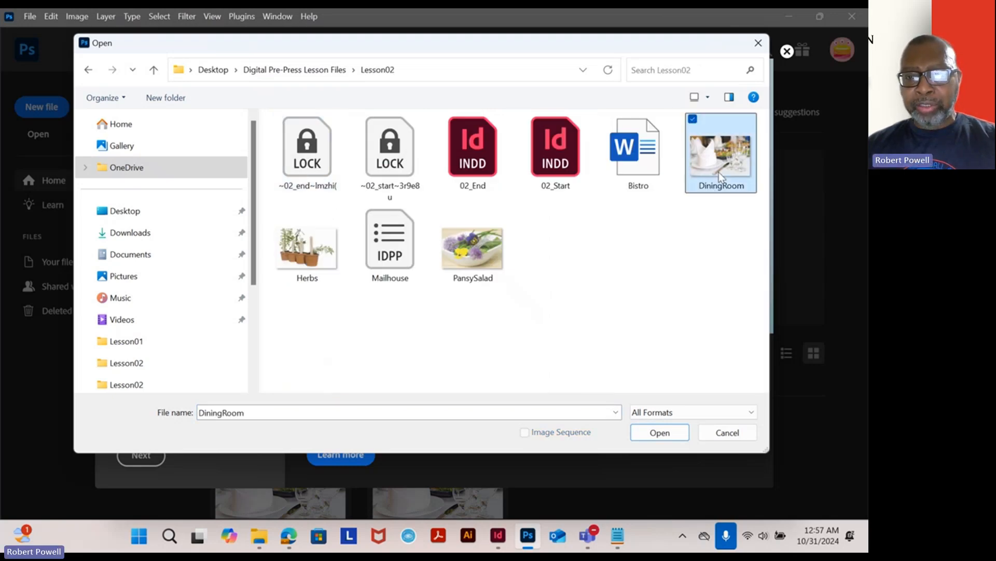
double_click(718, 173)
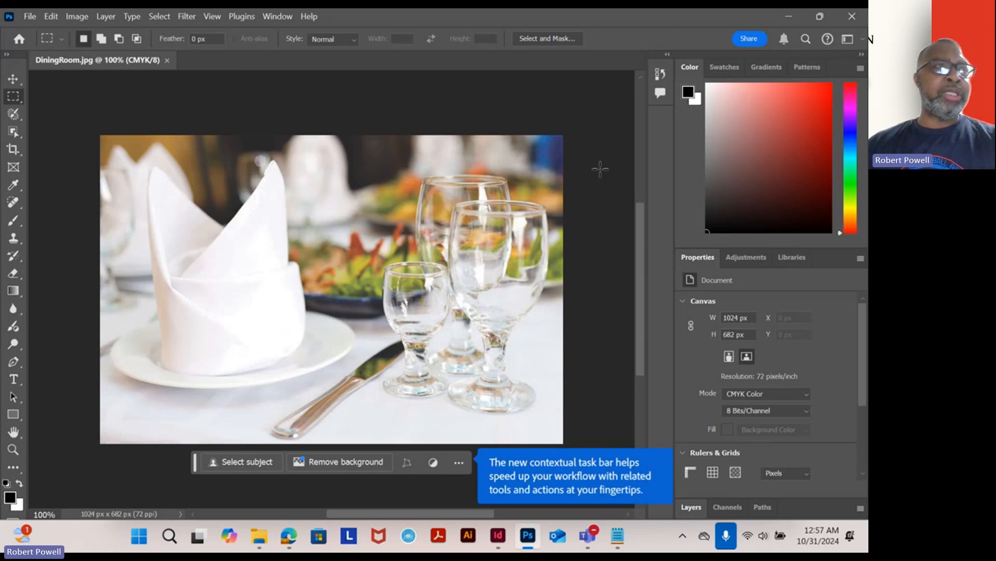
- Open the Image Size dialog for the DiningRoom image
click(77, 16)
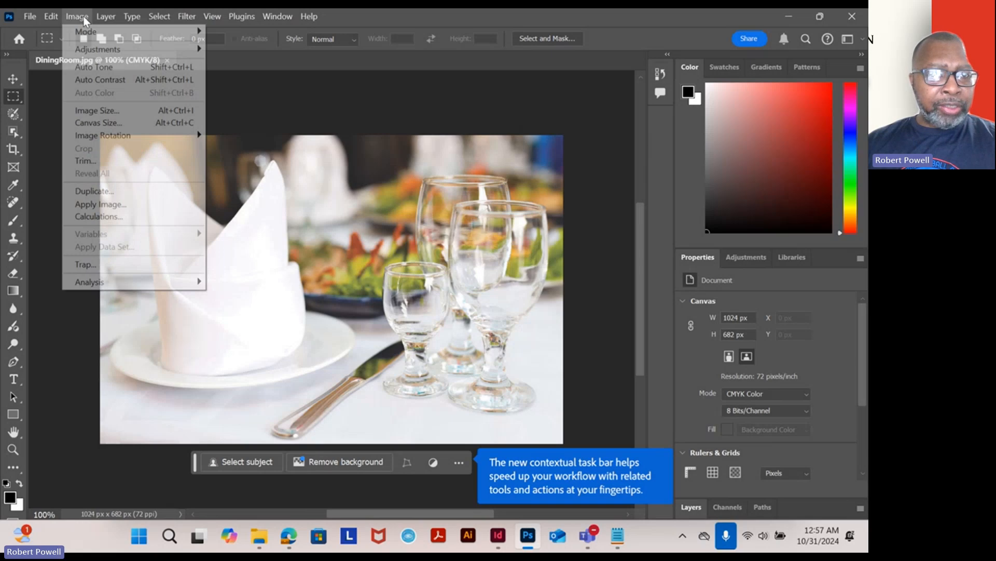
click(84, 112)
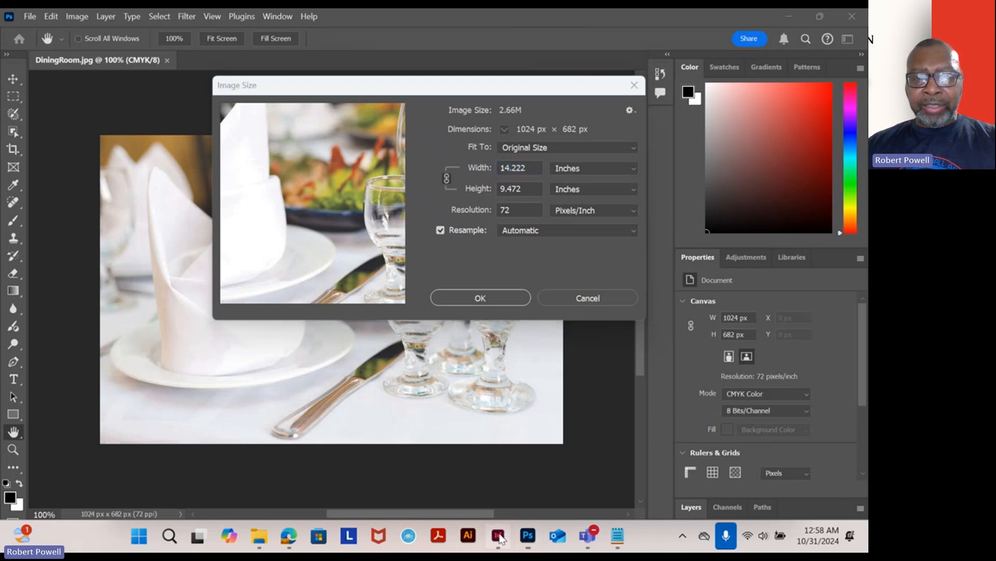
- Try to enter cm in the InDesign frame's width field
click(498, 536)
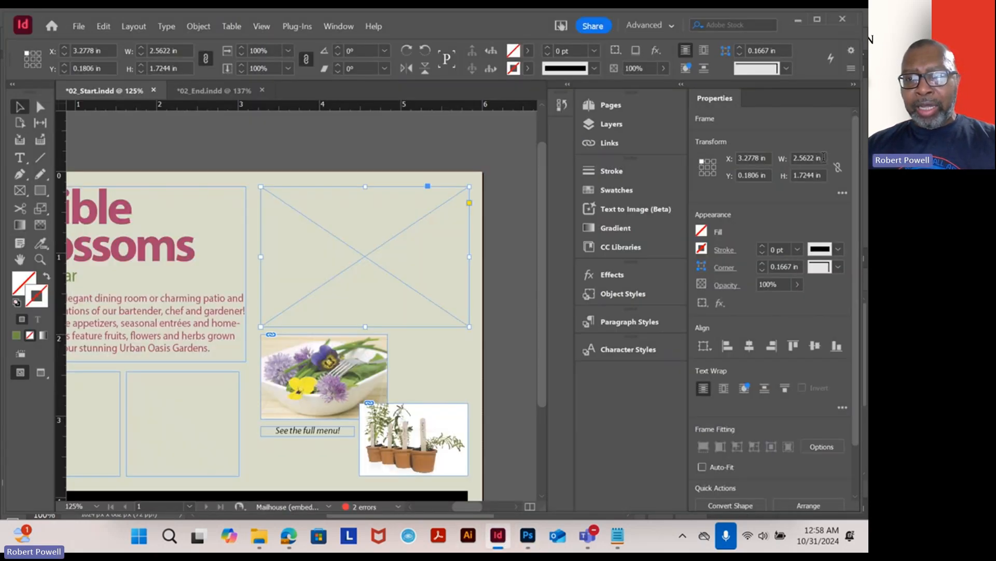
click(808, 158)
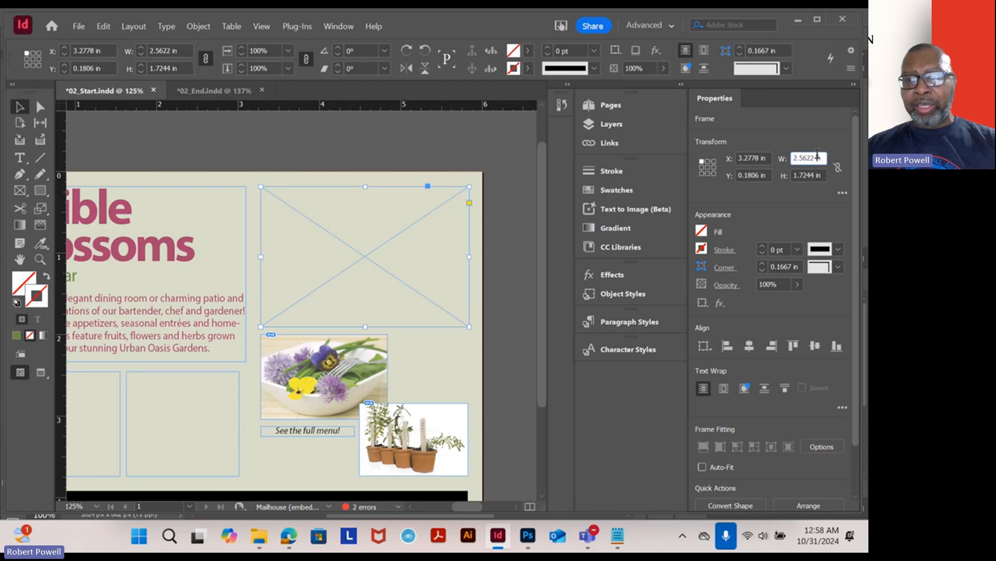
text(cm)
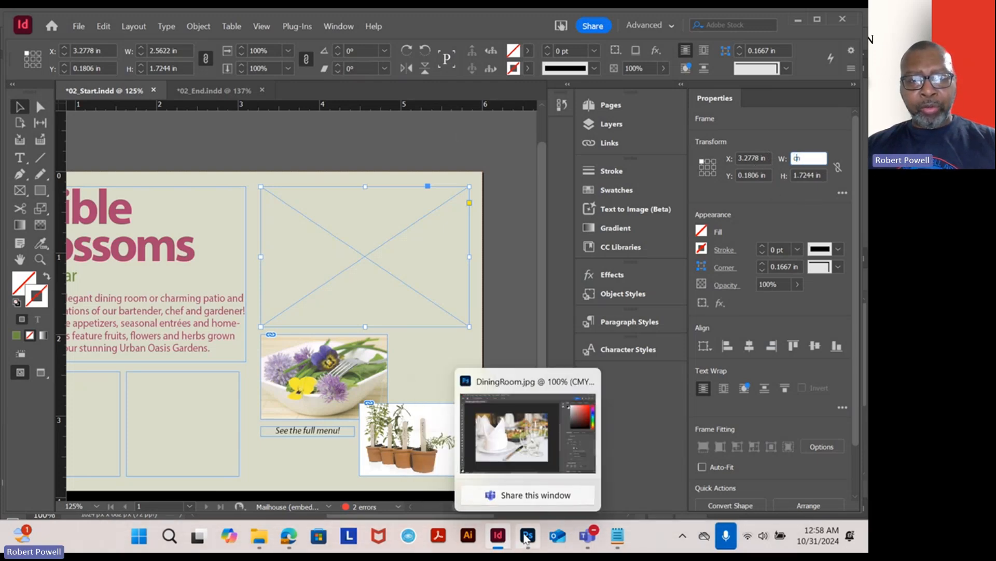
click(530, 415)
- Resize the DiningRoom image to 2.56 inches wide, dismissing the InDesign error along the way
double_click(537, 166)
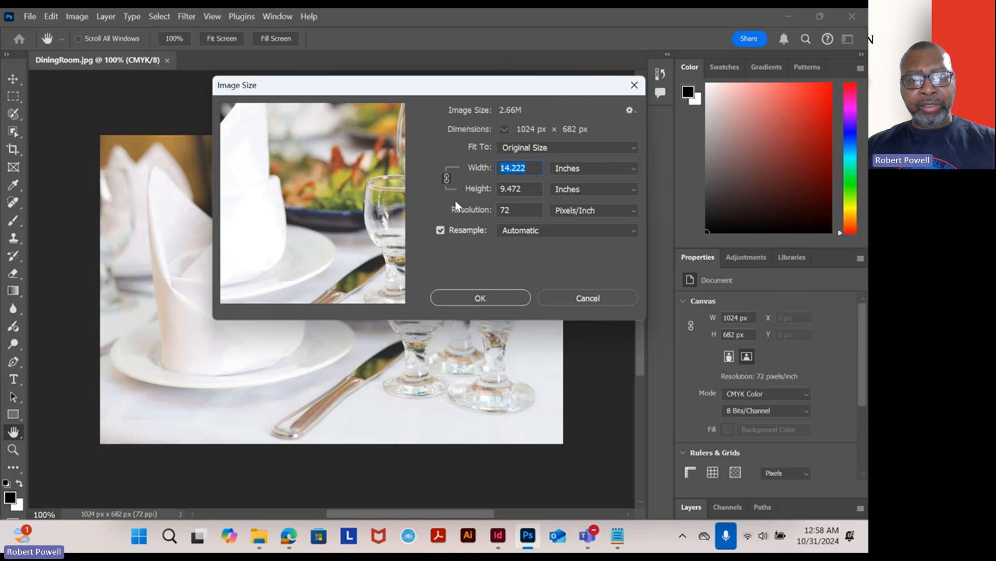
text(DEN NEWS)
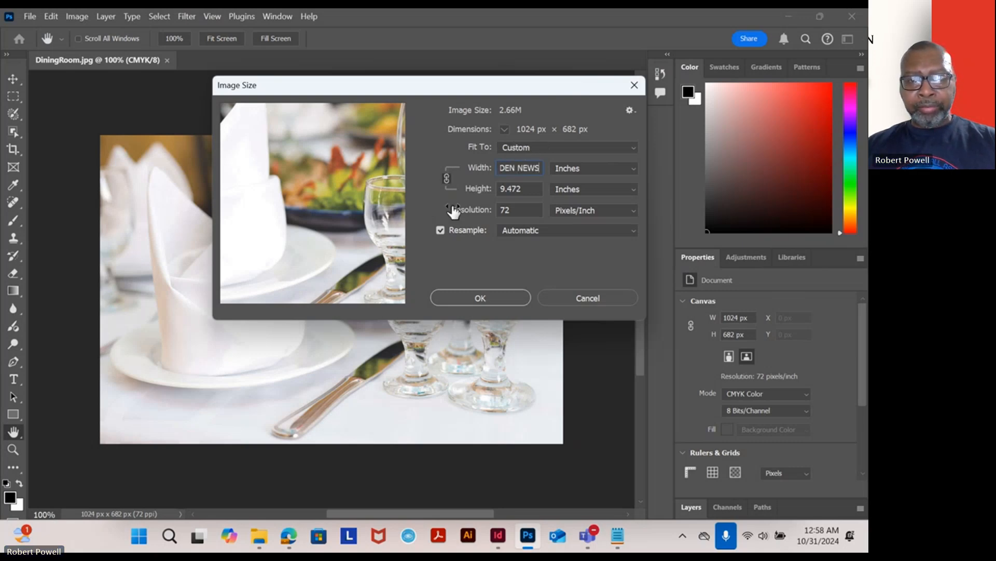
drag(539, 167, 489, 166)
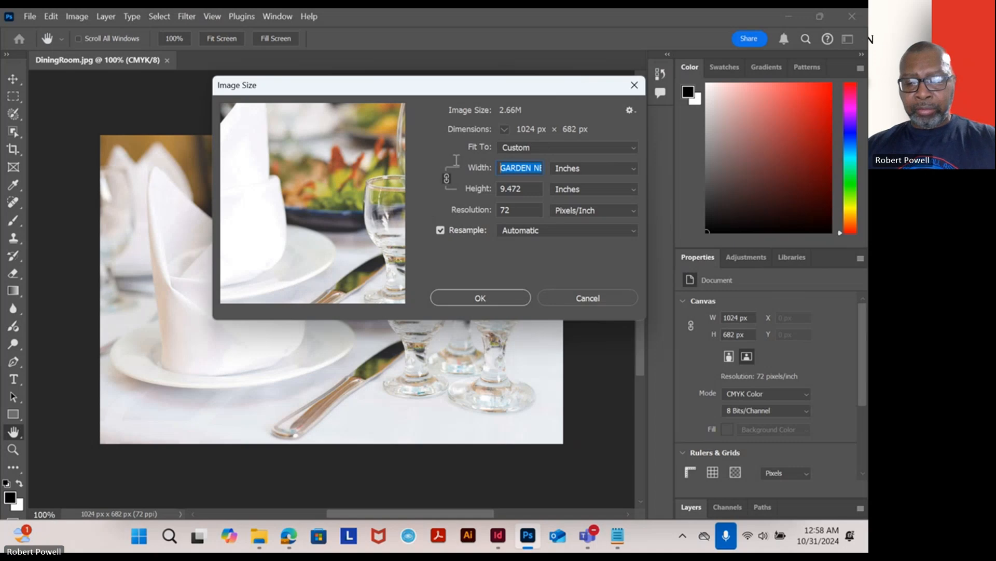
key(BackSpace)
text(2)
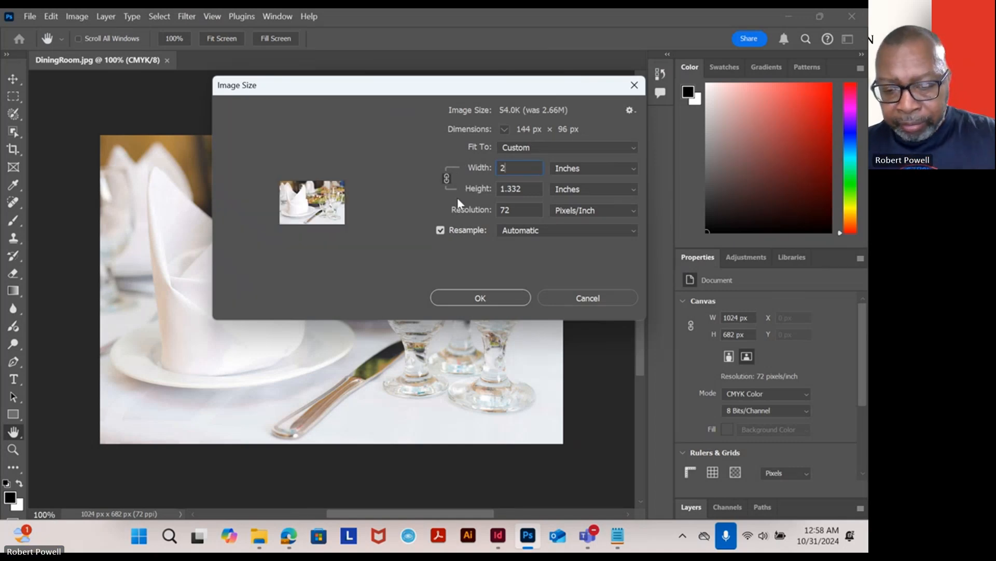
text(.56)
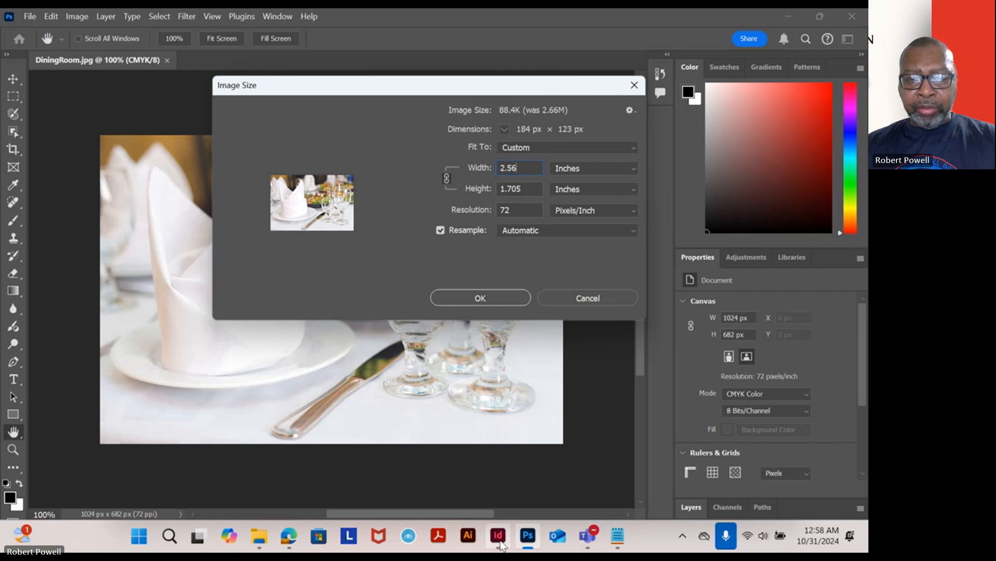
click(499, 539)
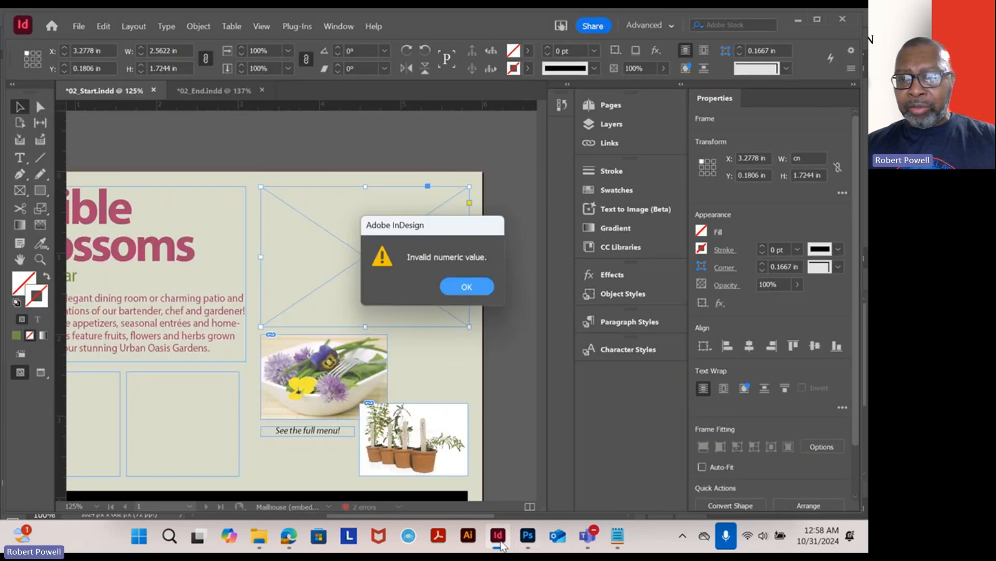
click(465, 288)
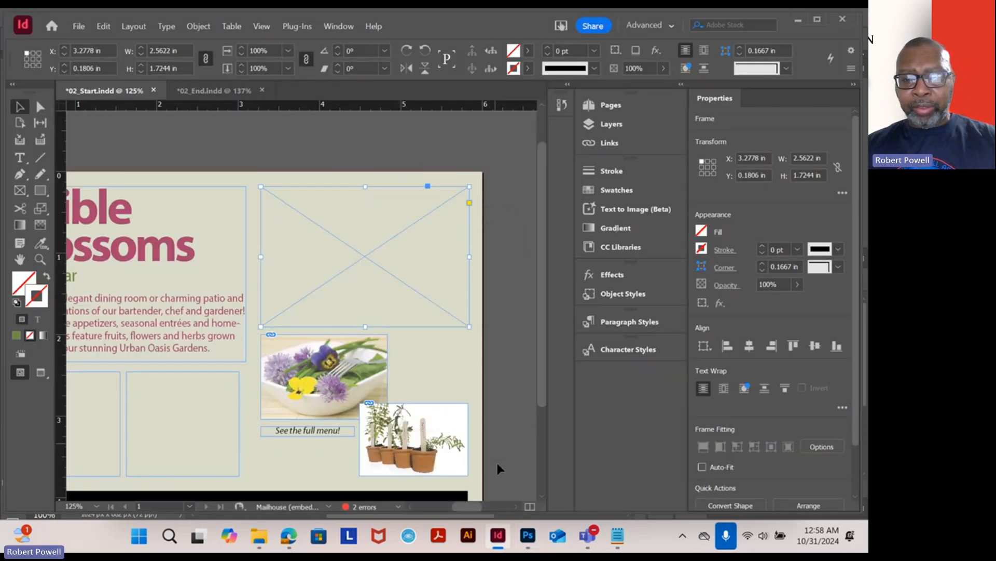
click(524, 540)
click(478, 297)
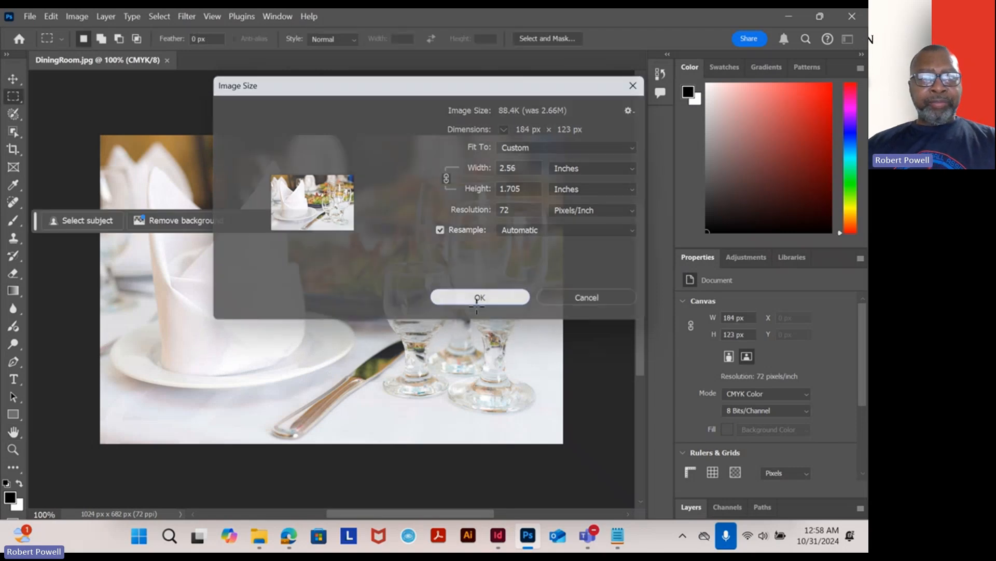
- Save the resized image as a maximum-quality JPEG named DiningRoom2 in the Lesson02 folder
scroll(207, 197, up, 4)
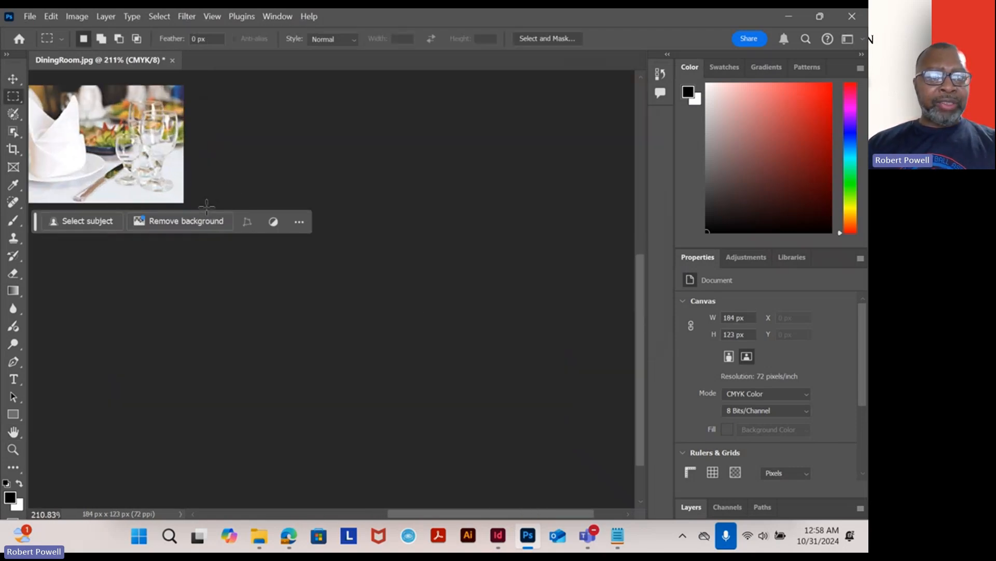
scroll(207, 206, up, 3)
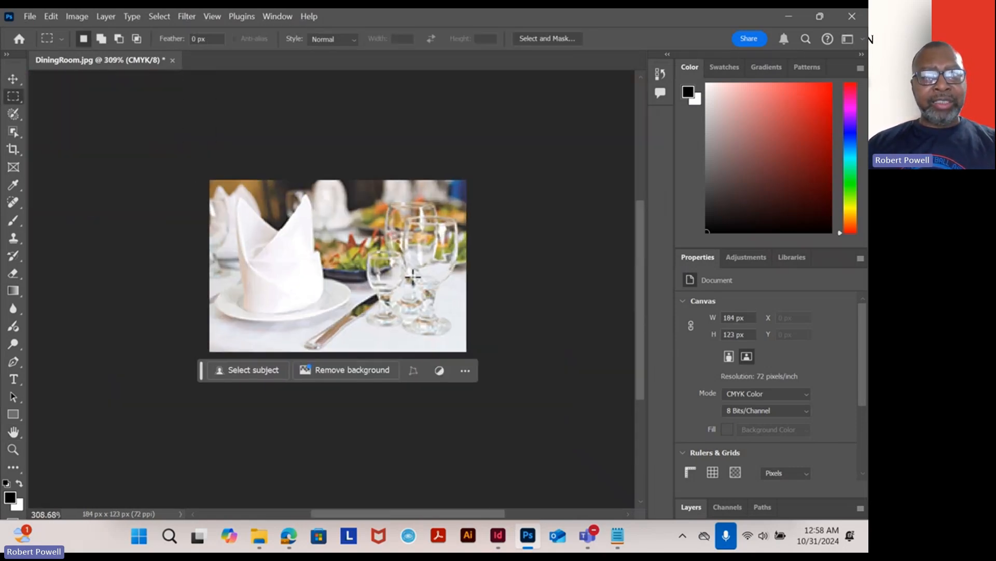
scroll(414, 277, up, 1)
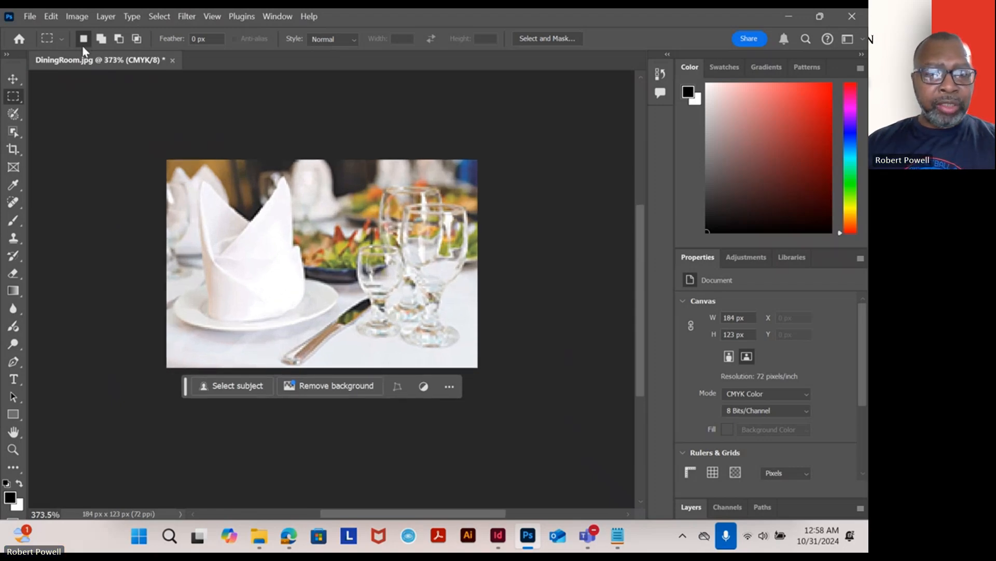
click(30, 16)
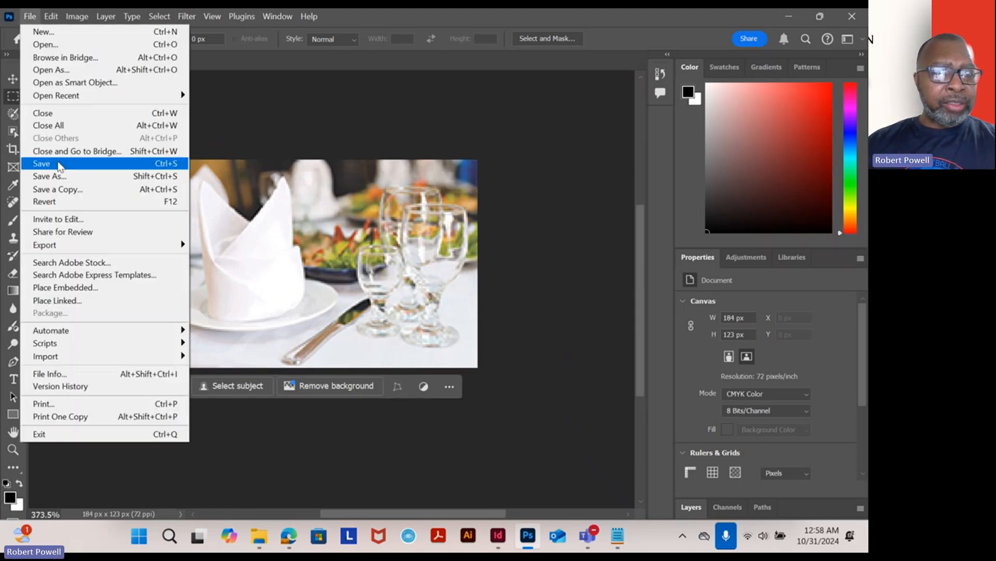
click(52, 176)
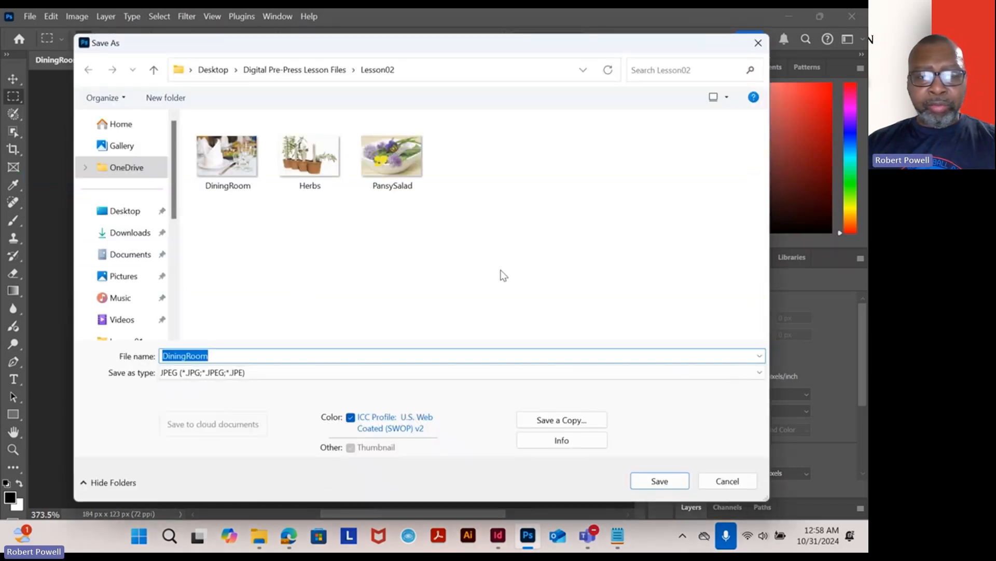
drag(653, 45, 606, 45)
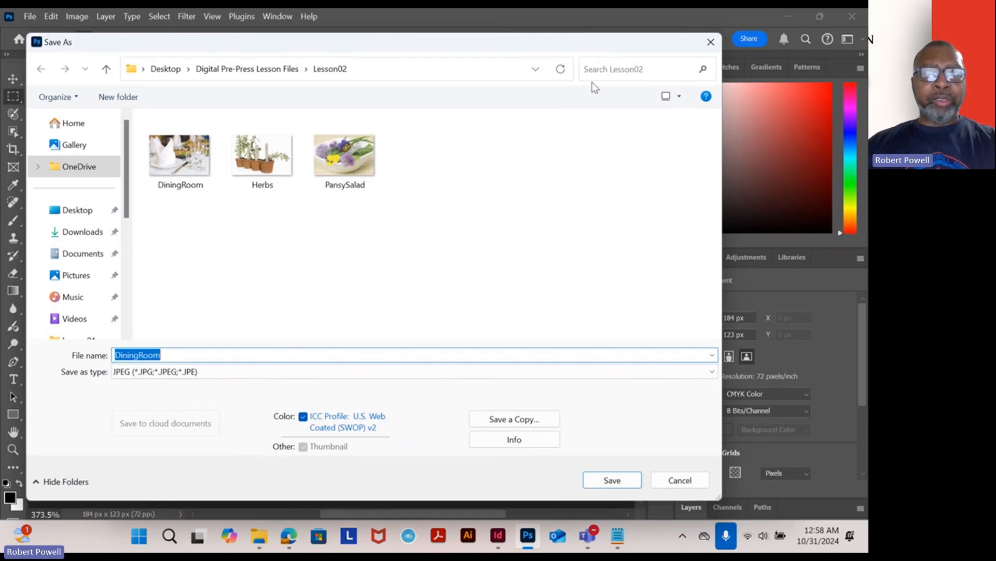
click(179, 353)
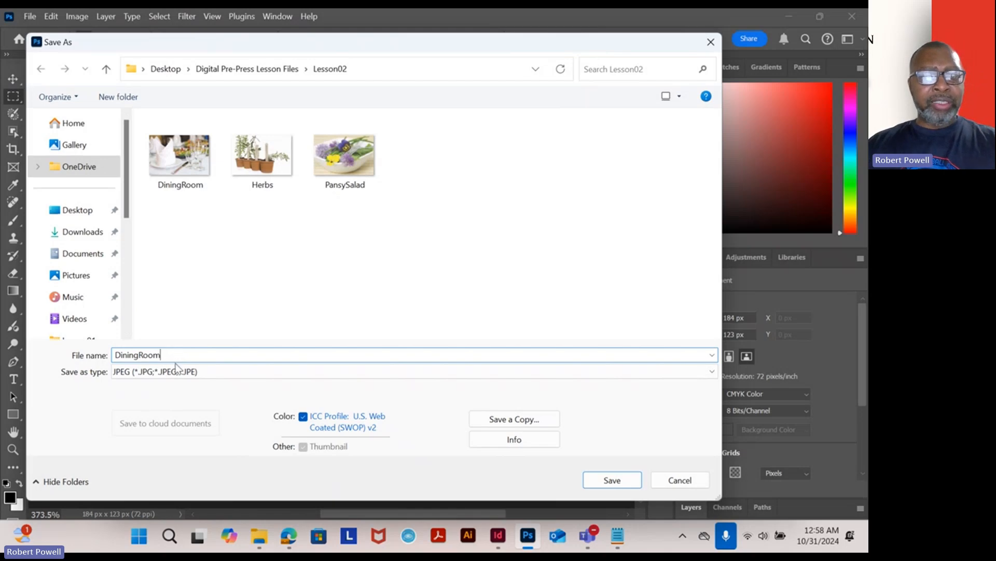
click(615, 478)
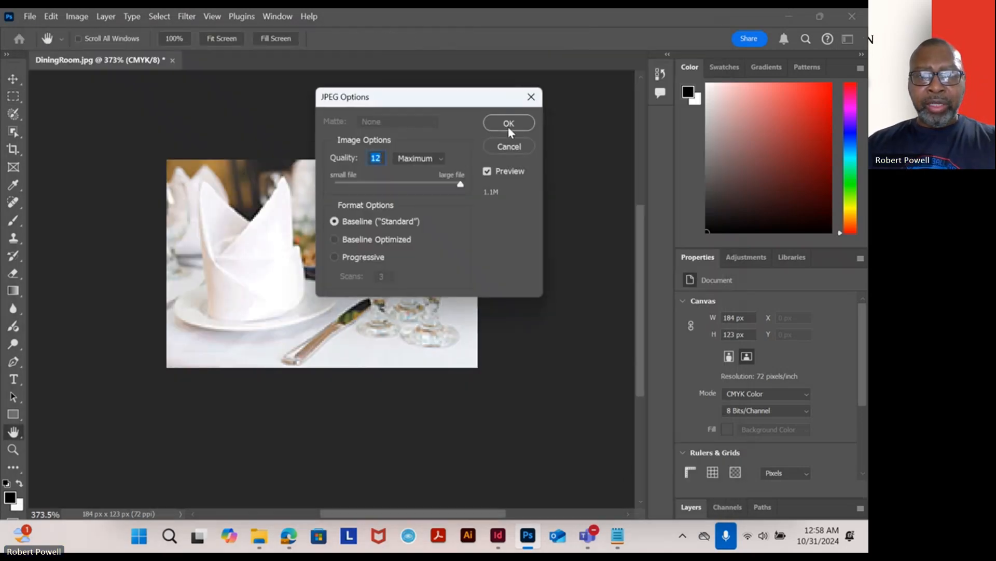
click(512, 121)
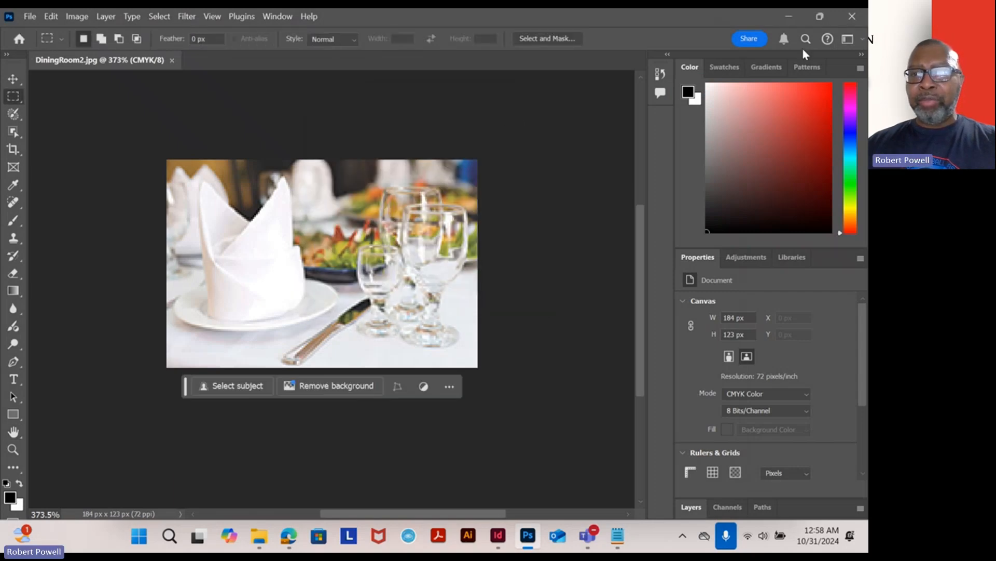
- Return to InDesign and delete the empty upper-right frame
click(789, 17)
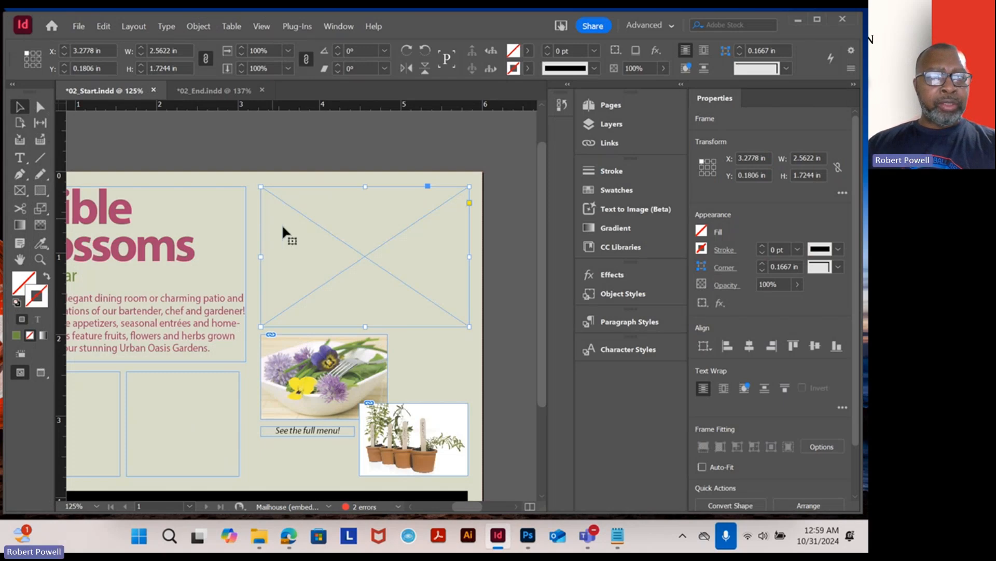
key(Delete)
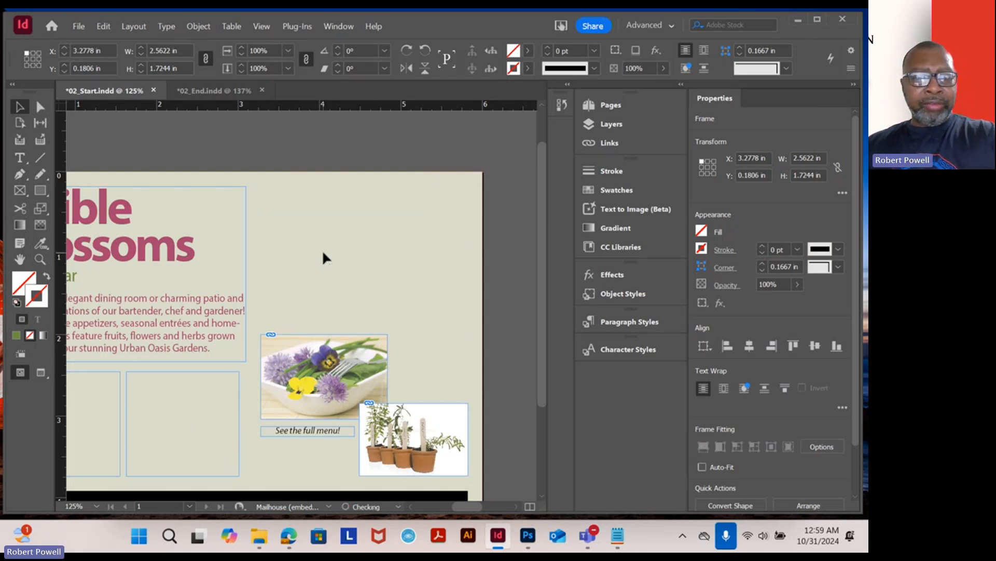
- Place DiningRoom2 into the upper-right area of the postcard, aligned with the top of the headline frame
click(79, 26)
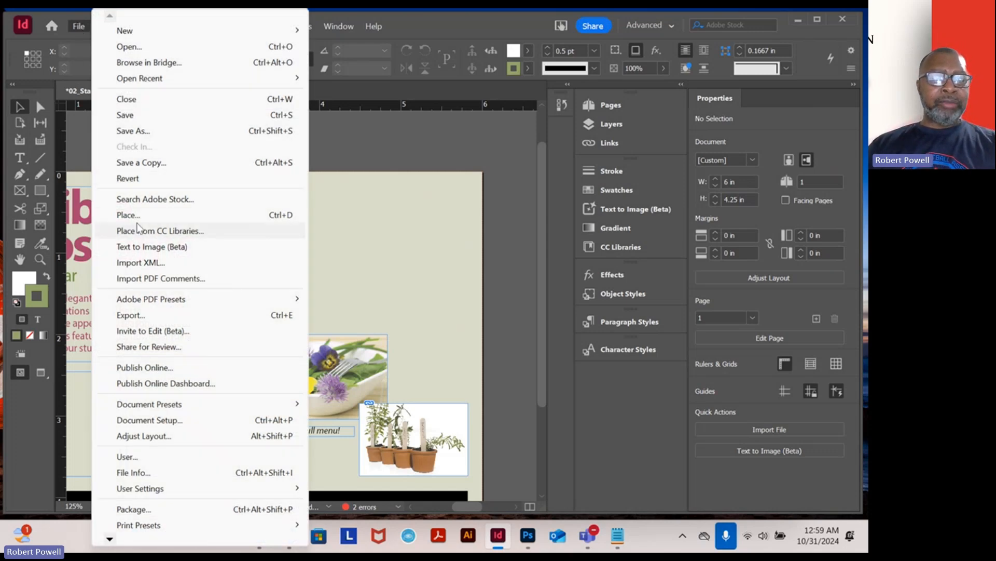
click(141, 214)
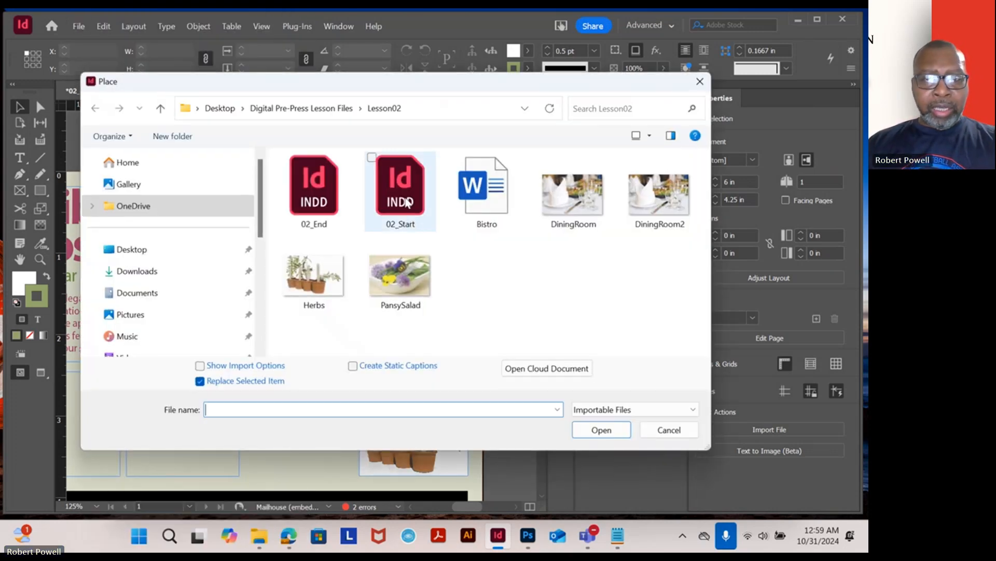
double_click(656, 218)
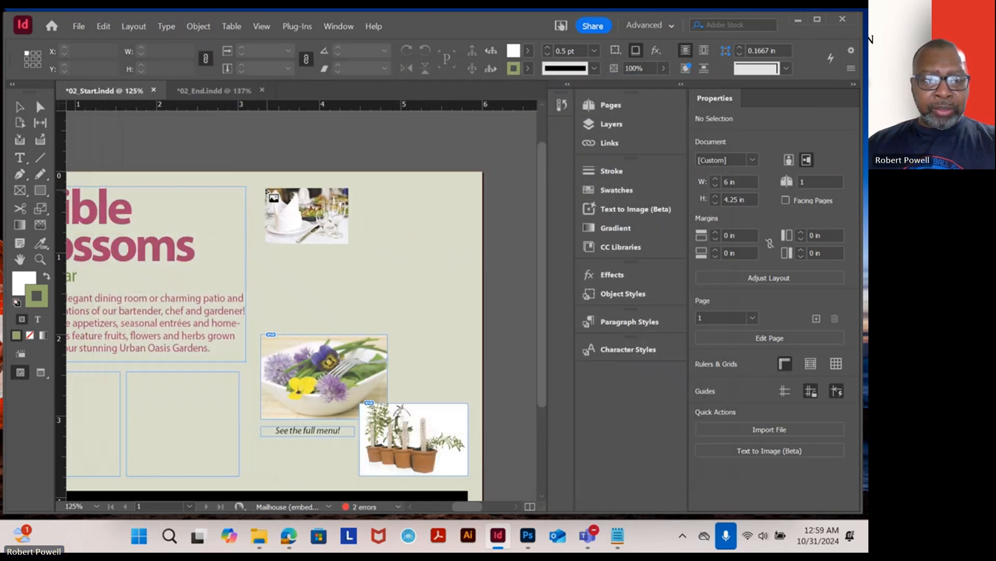
click(262, 186)
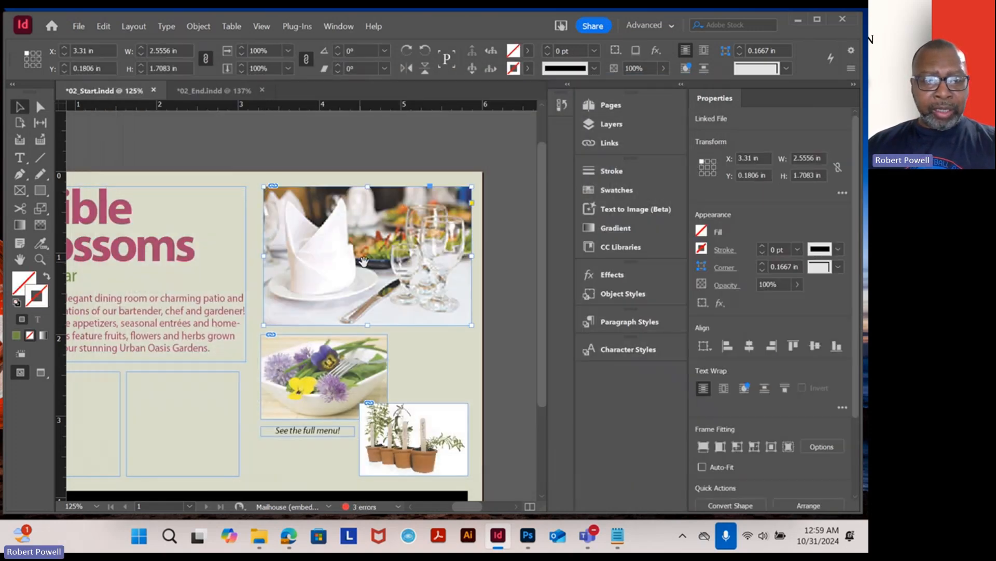
click(508, 260)
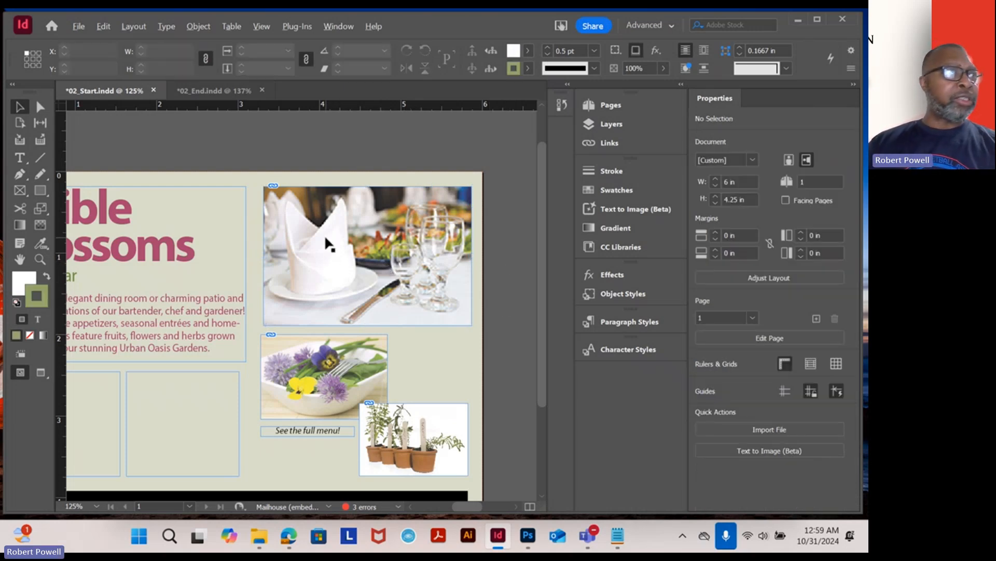
scroll(325, 235, down, 1)
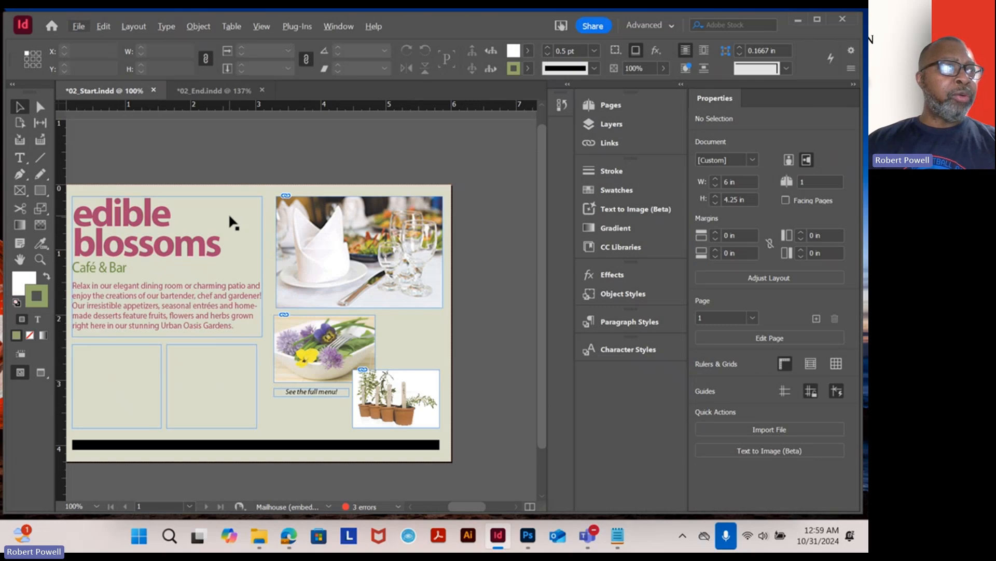
drag(214, 217, 265, 195)
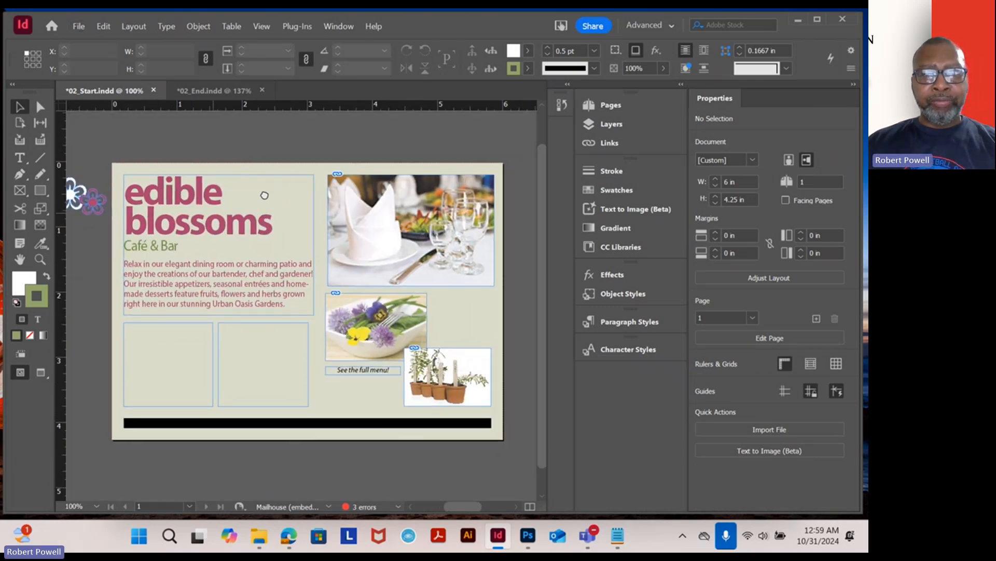
scroll(394, 248, up, 2)
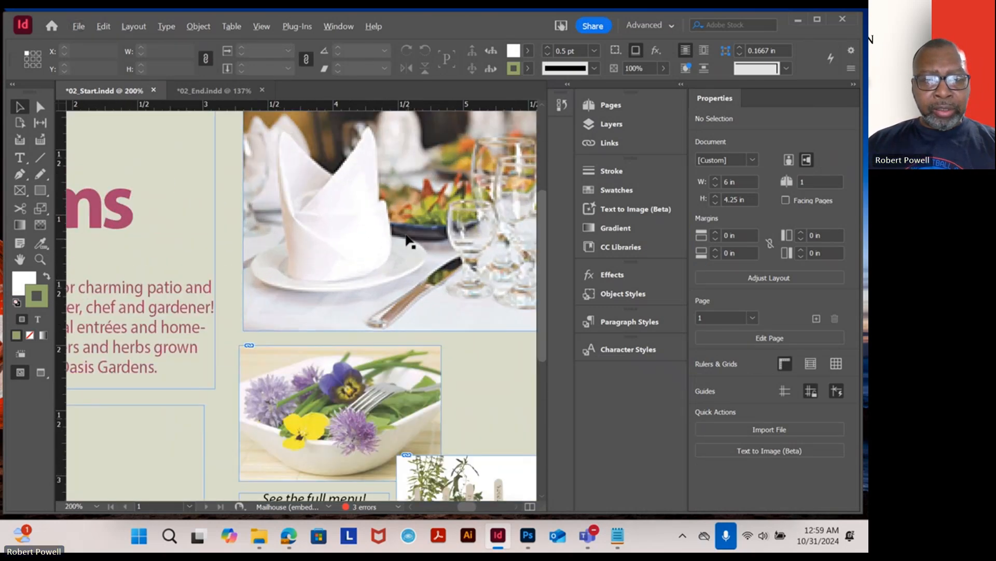
scroll(407, 242, down, 2)
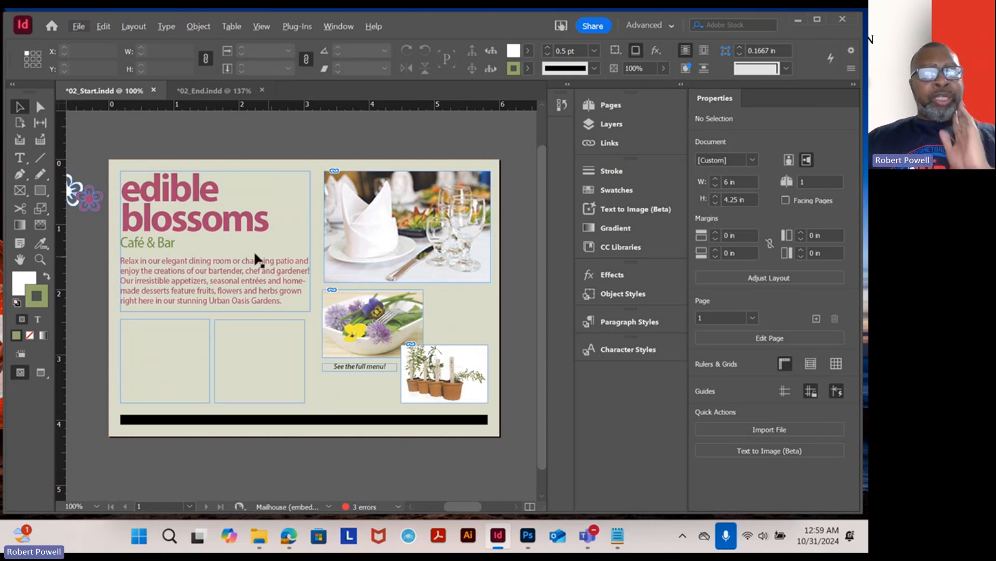
drag(126, 195, 202, 194)
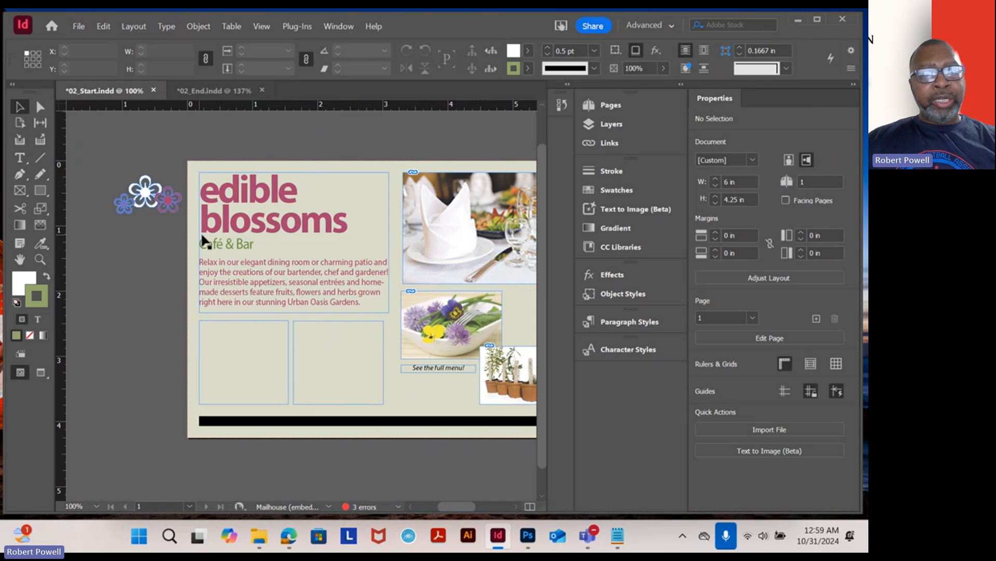
click(262, 234)
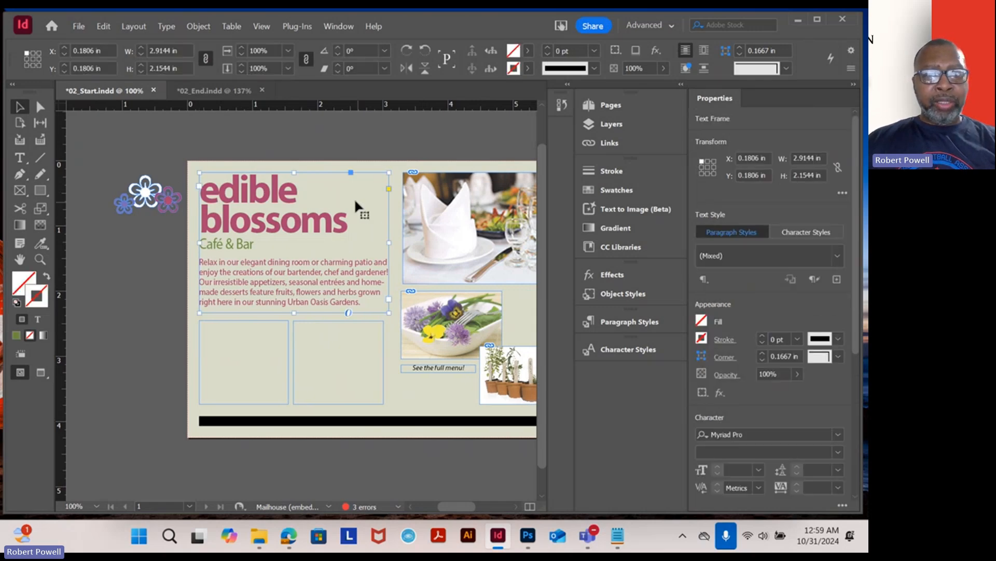
scroll(354, 195, up, 2)
key(super)
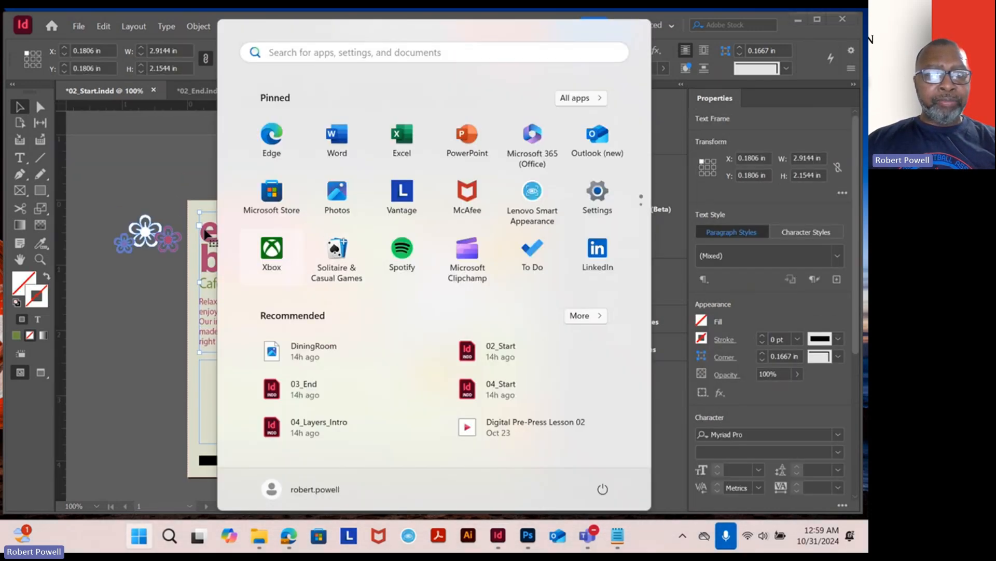
click(173, 235)
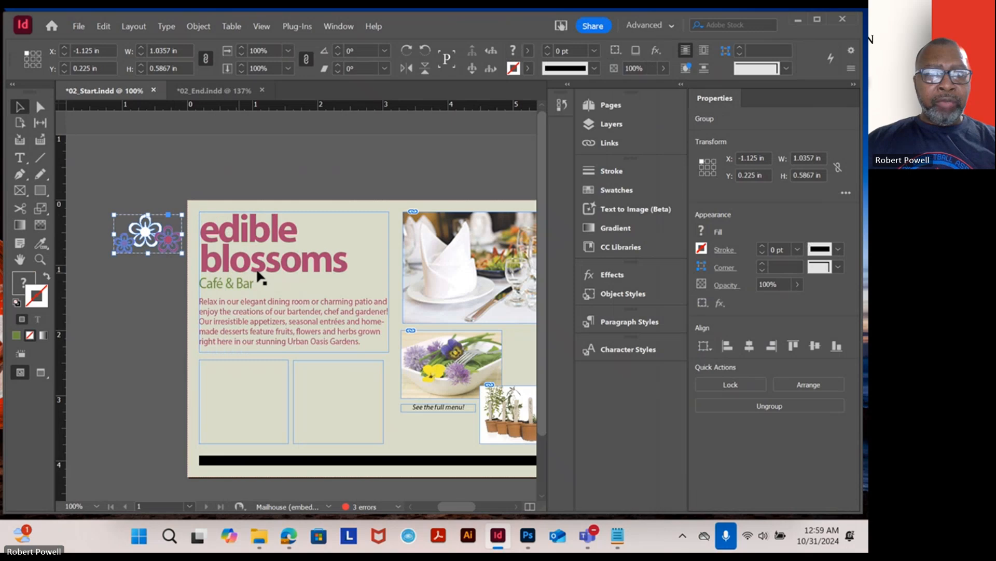
- Rotate the headline text frame about 12° as a demonstration, then undo the rotation
click(299, 257)
scroll(356, 220, up, 2)
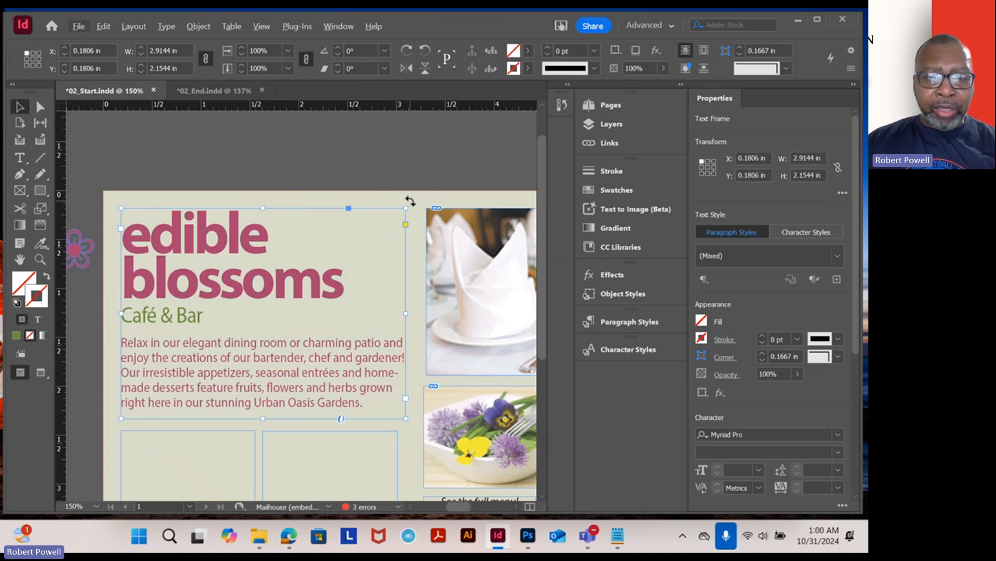
drag(410, 200, 385, 170)
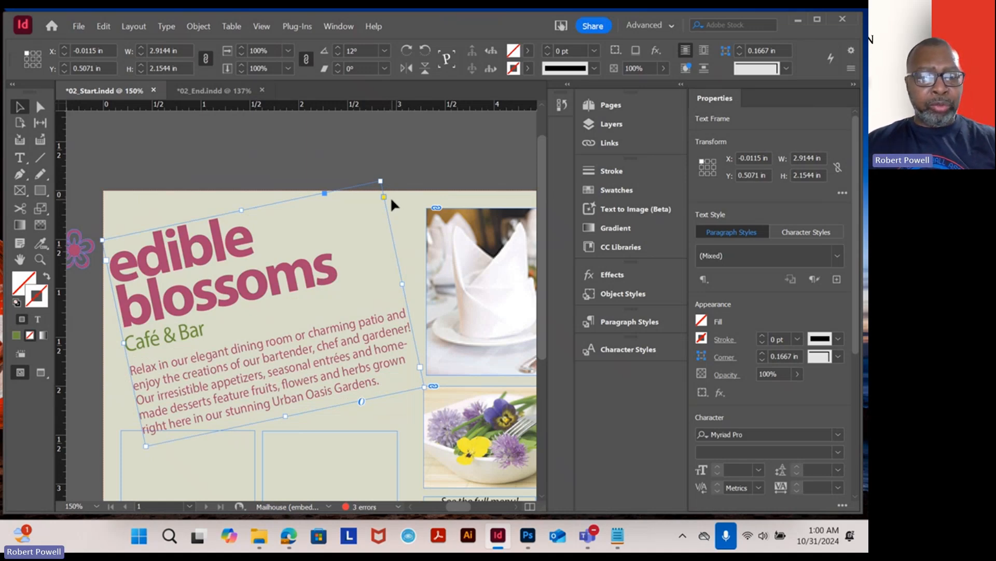
key(ctrl+z)
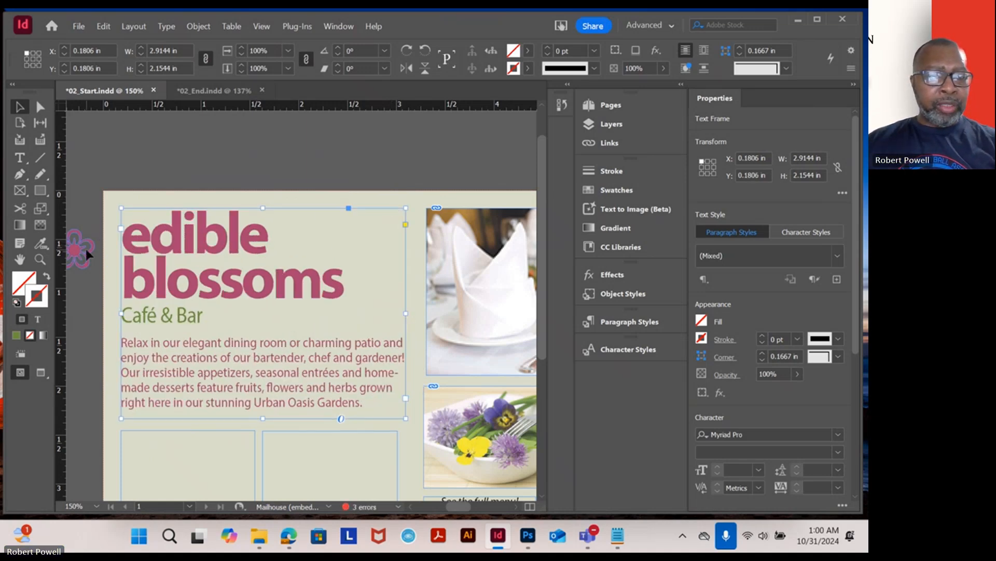
- Move the flower group from the pasteboard to the upper right of the headline frame
drag(83, 249, 377, 235)
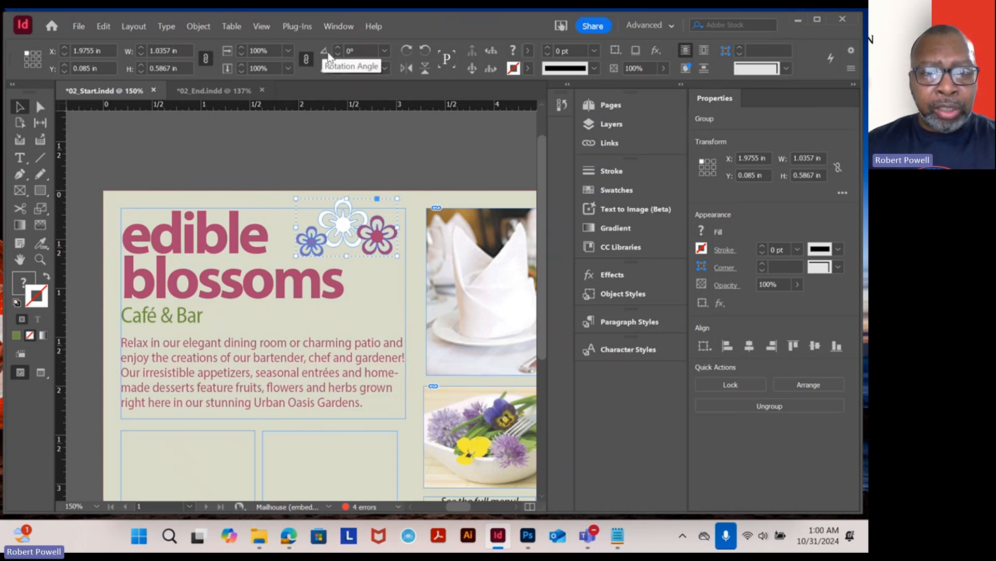
- Set the flower group's rotation angle to -10°, then undo it
click(360, 51)
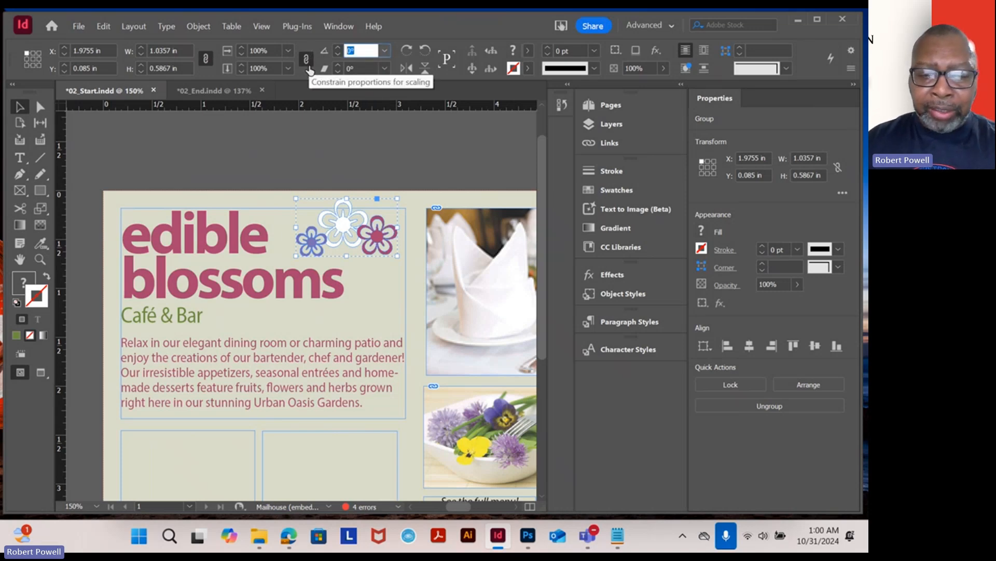
text(-10)
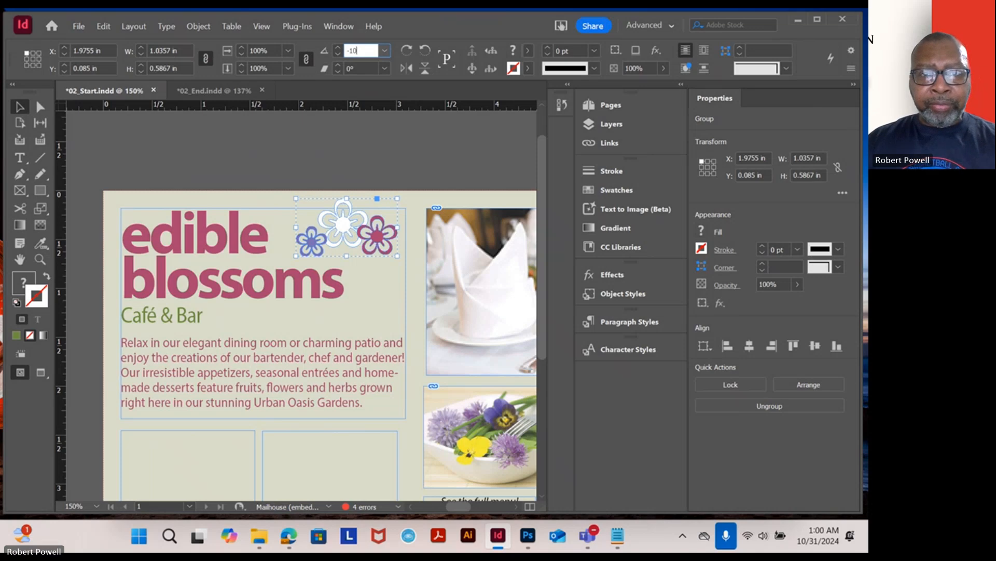
key(Return)
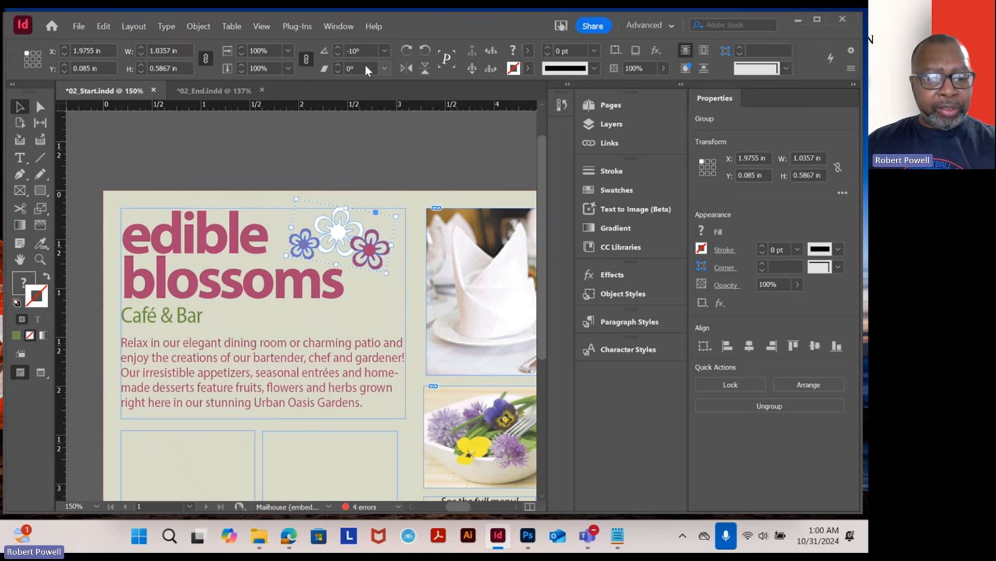
key(ctrl+z)
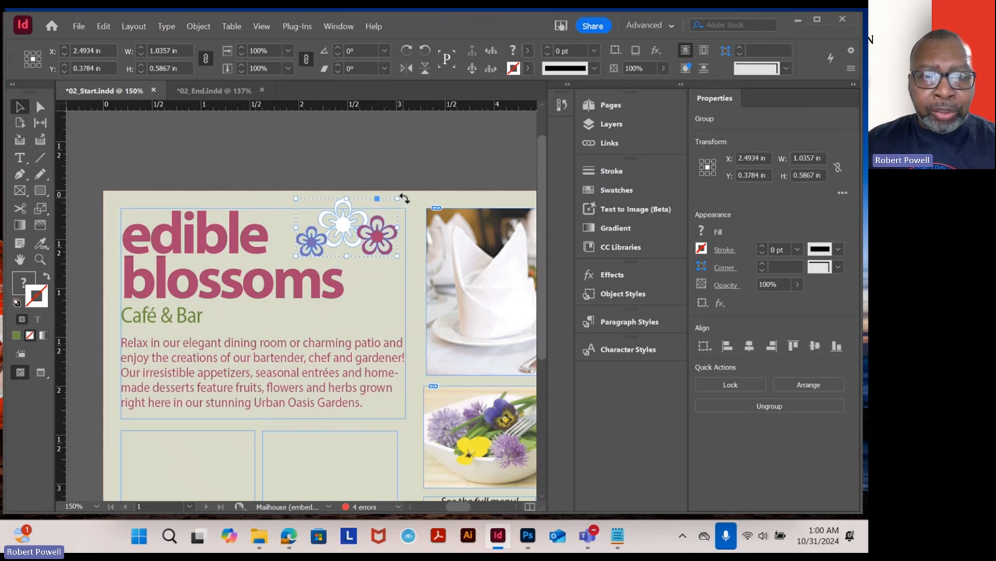
- Rotate the flower group by hand to about -11°
drag(402, 197, 401, 209)
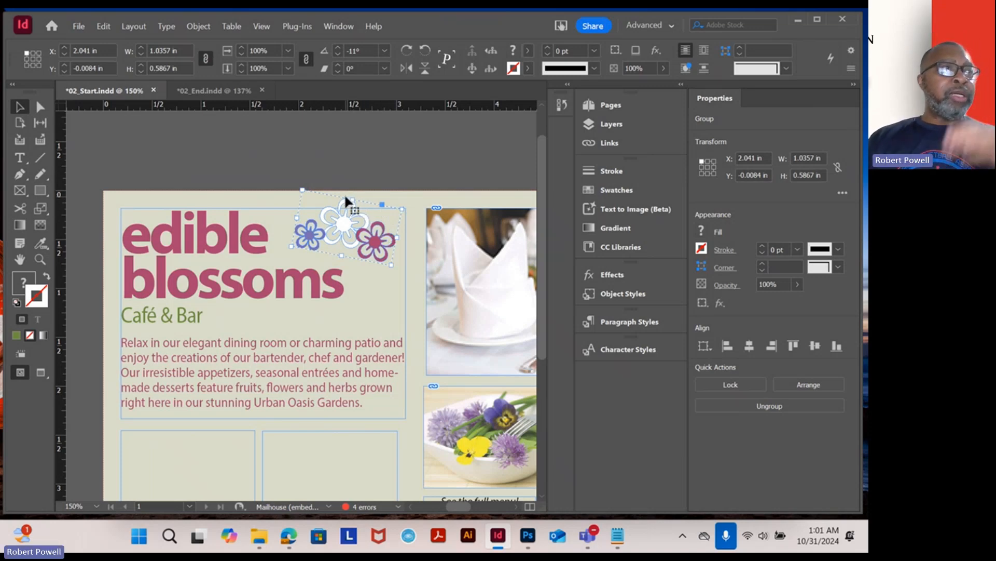
- Fill the left empty frame below the body text with white, hex ffffff
scroll(342, 265, down, 5)
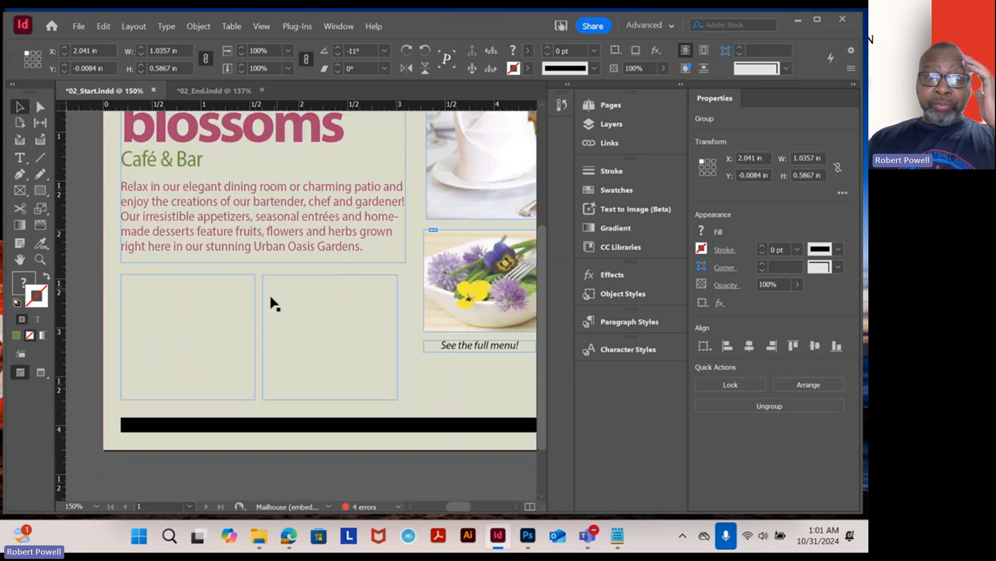
click(245, 308)
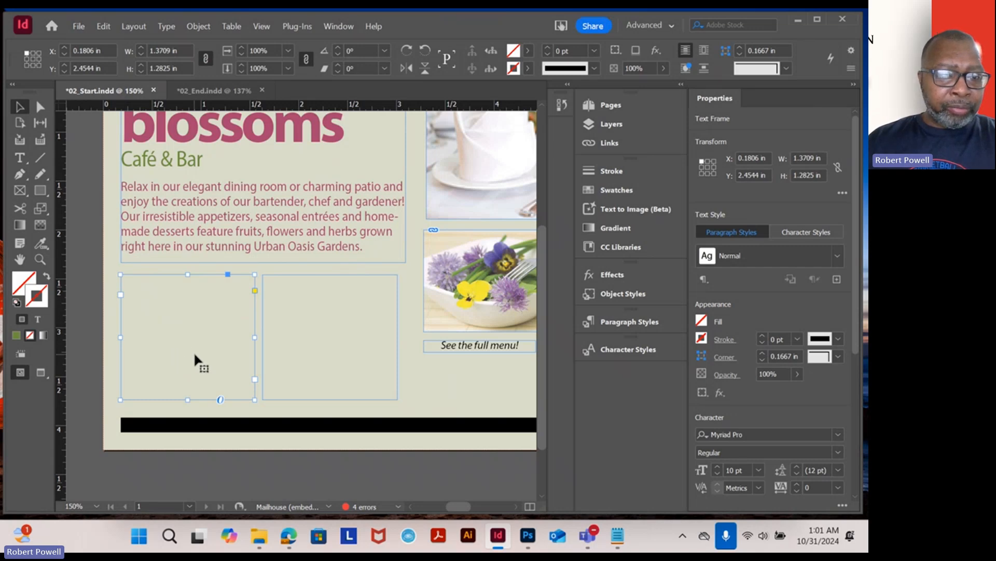
click(107, 263)
click(172, 314)
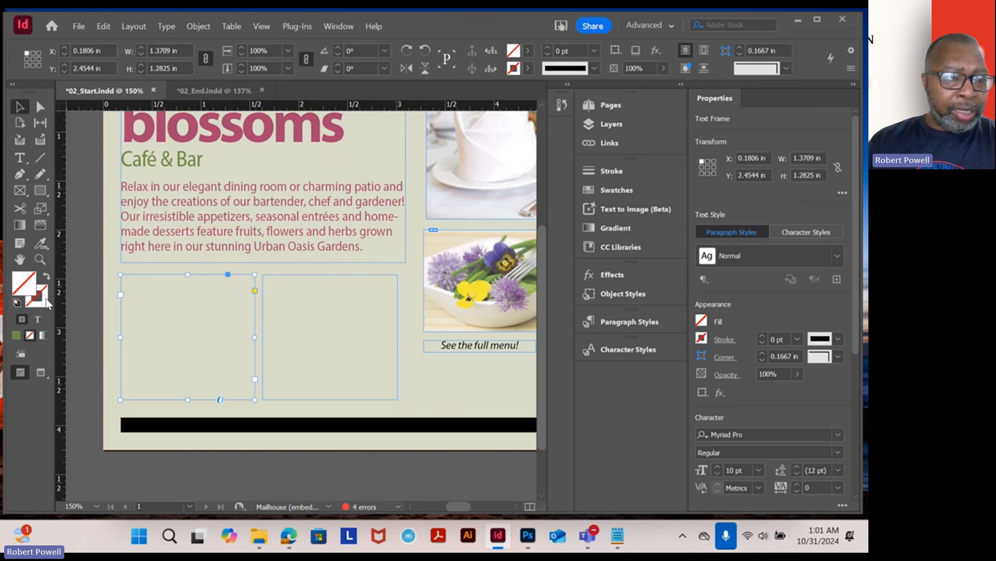
double_click(23, 286)
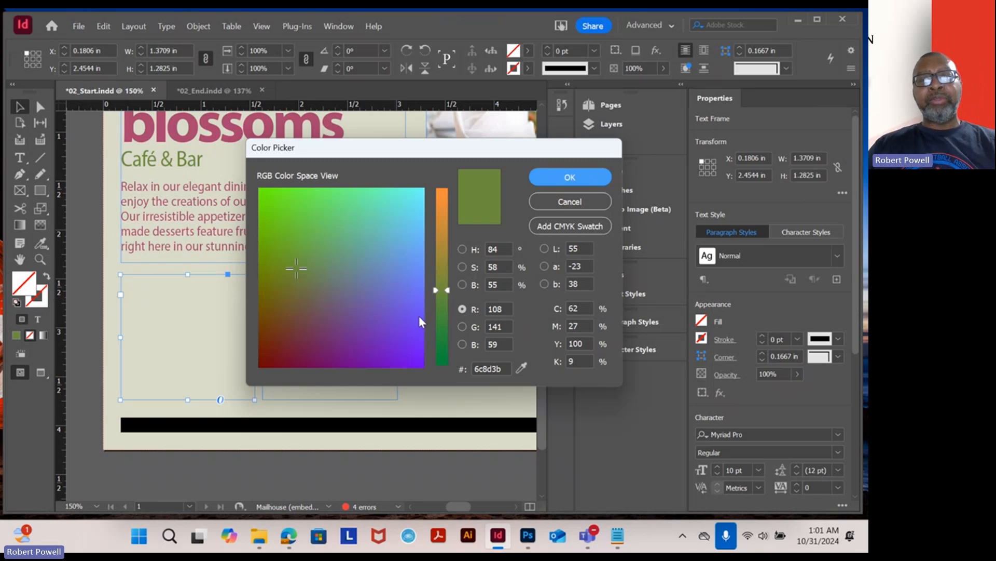
drag(507, 369, 459, 372)
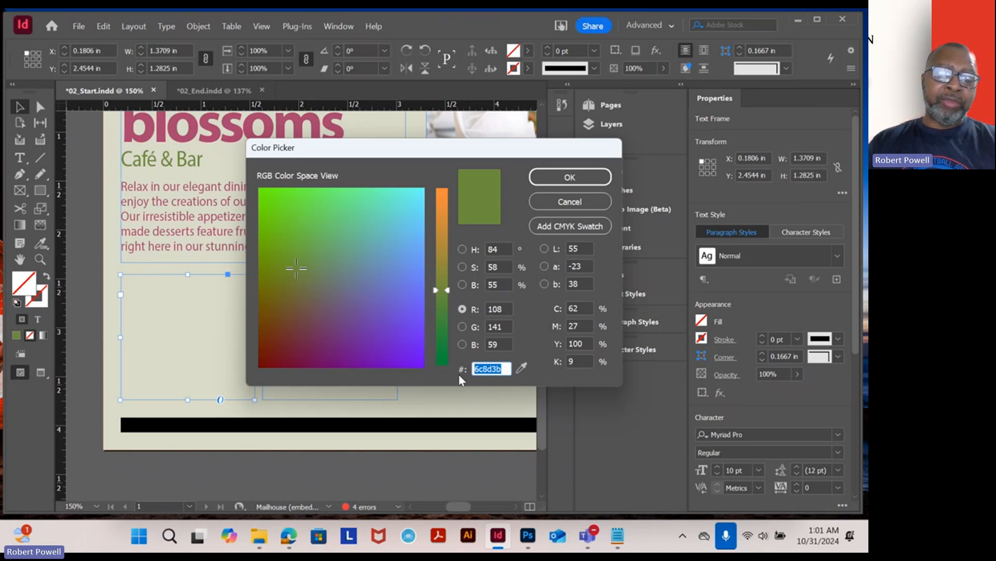
text(ffffff)
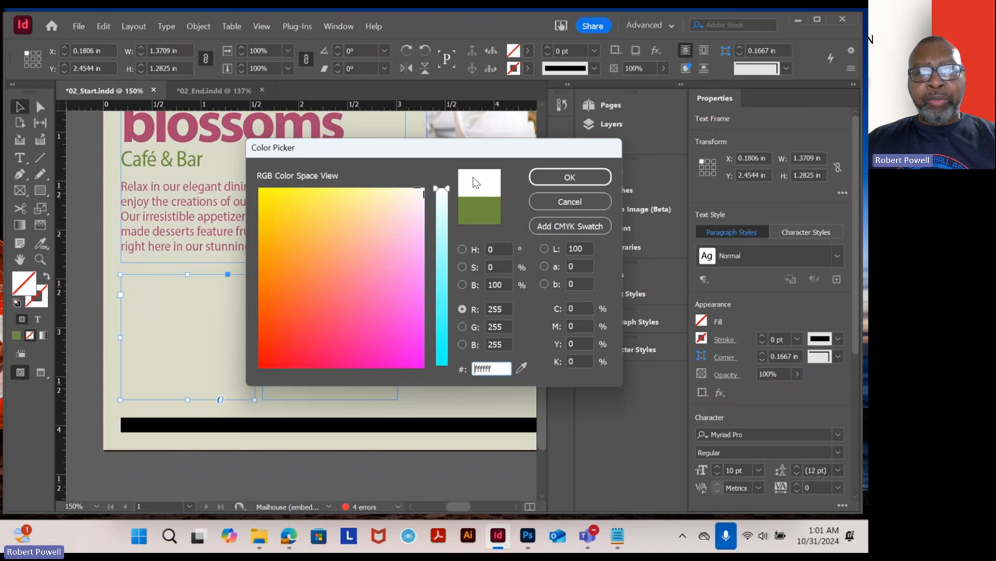
click(570, 177)
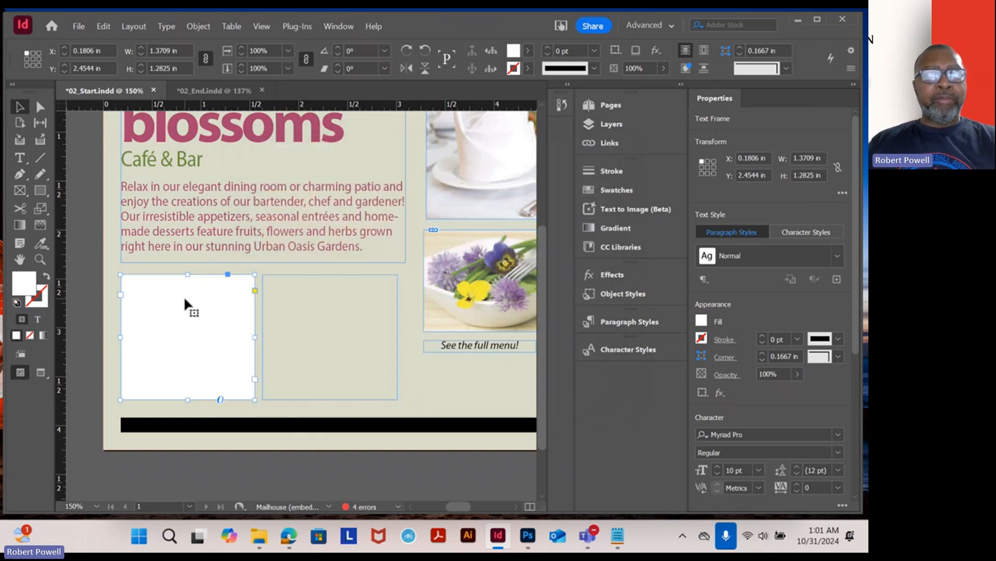
- Give the second empty frame beside it the same white fill
click(298, 353)
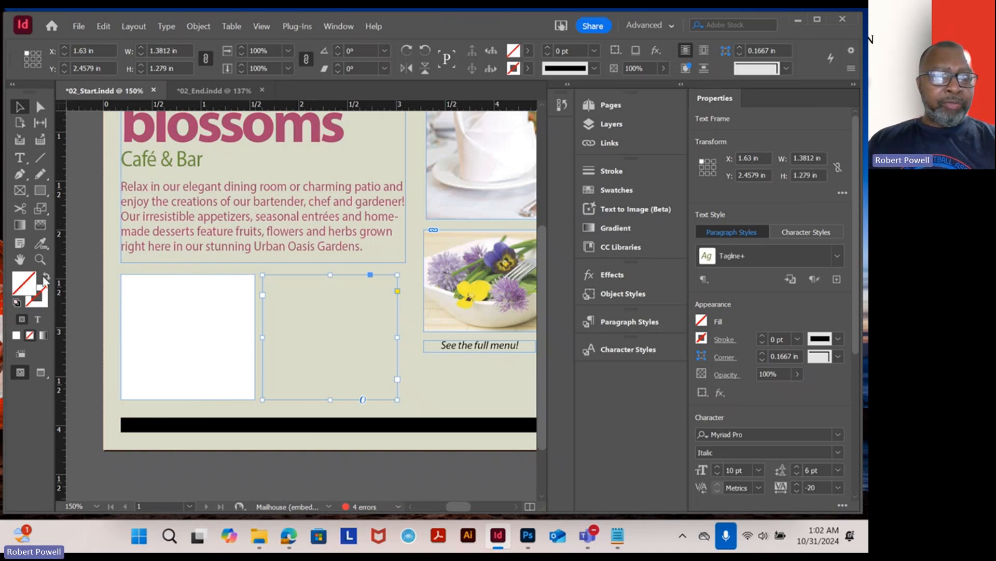
double_click(16, 283)
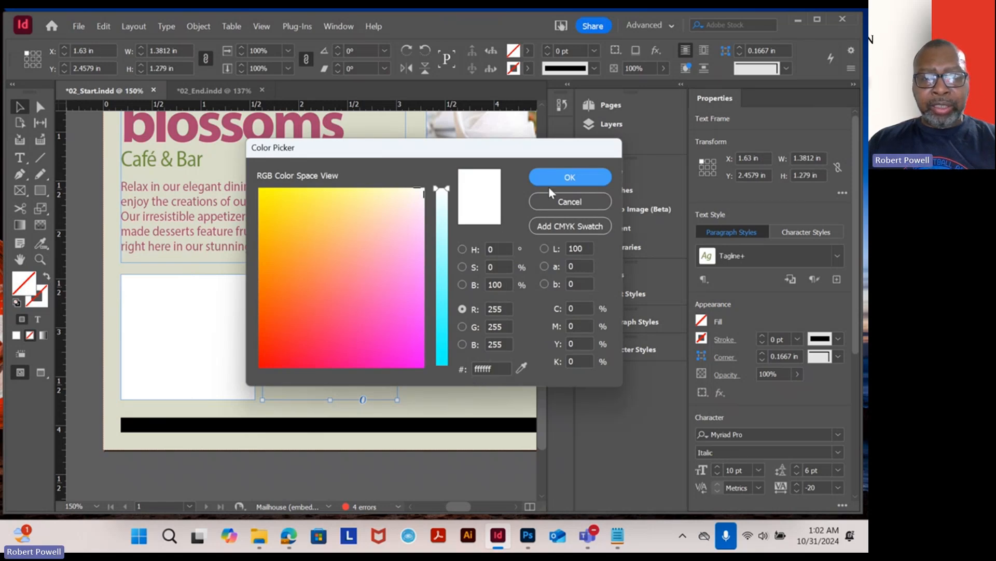
click(563, 179)
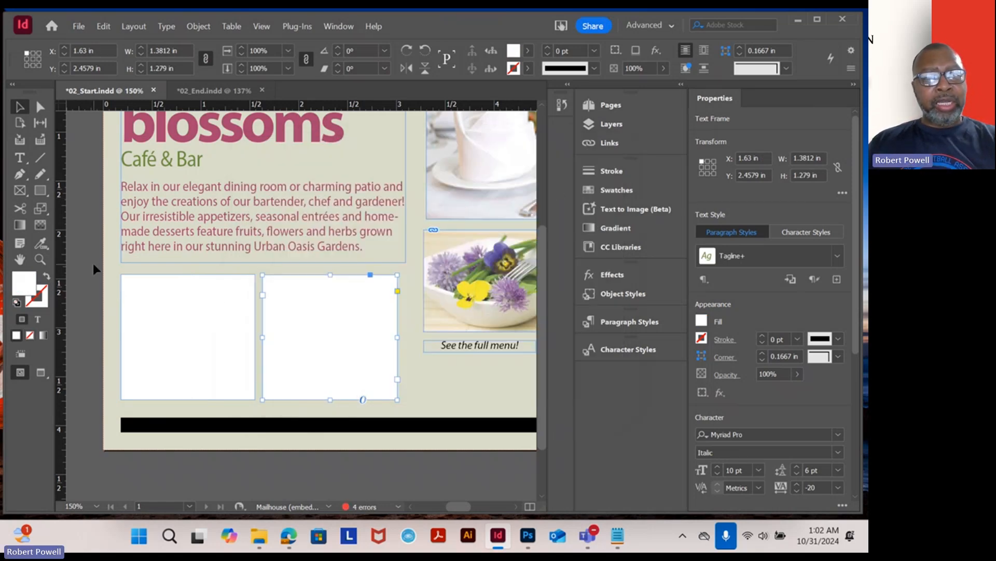
click(92, 262)
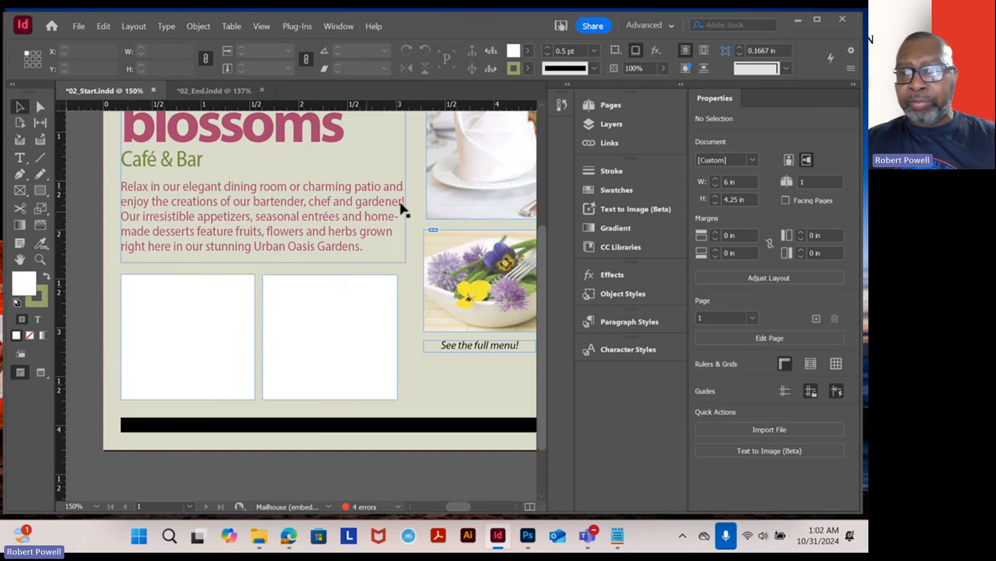
- Collapse the Properties panel and dock it with the other panel icons
click(854, 85)
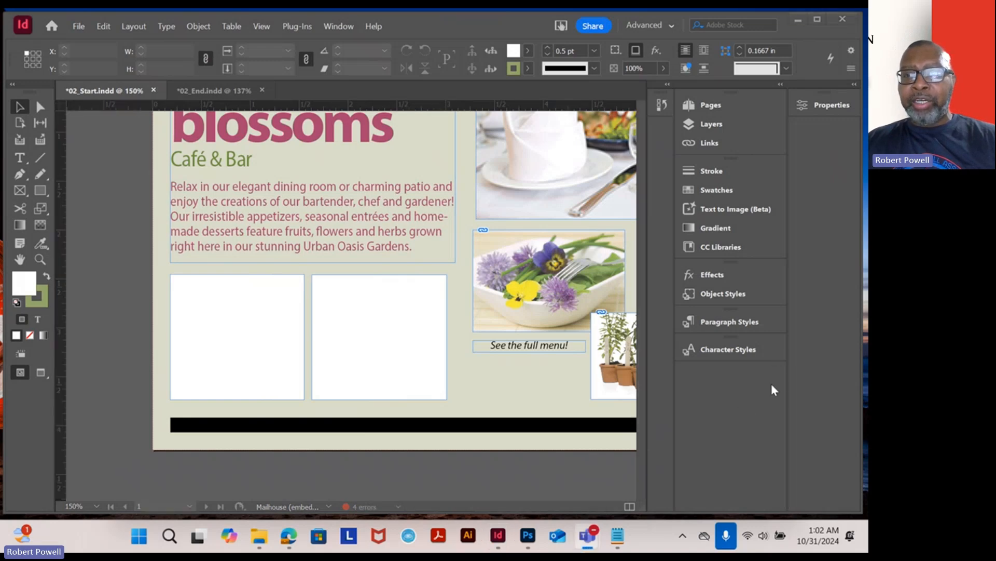
click(846, 104)
drag(847, 104, 753, 365)
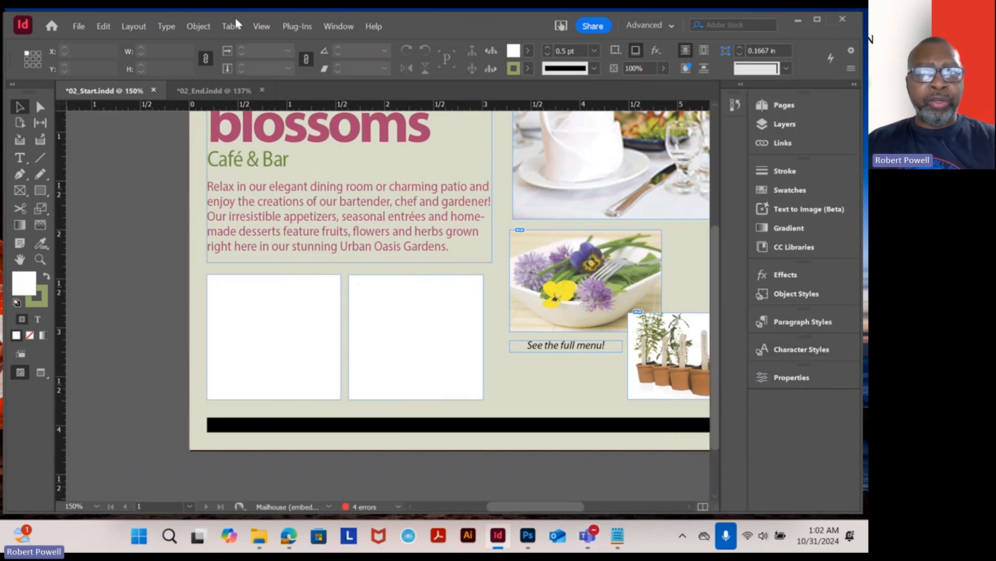
click(335, 27)
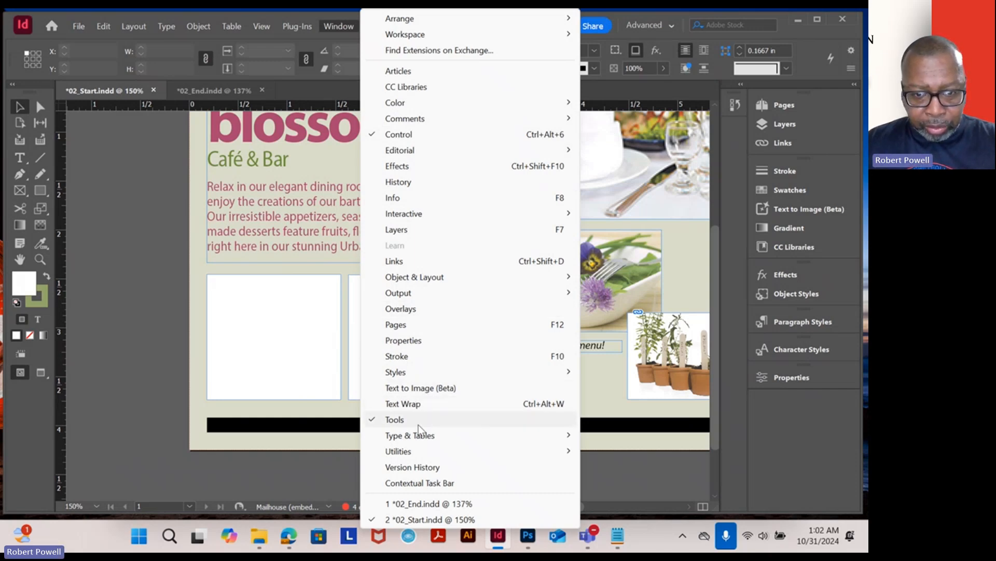
mouse_move(418, 438)
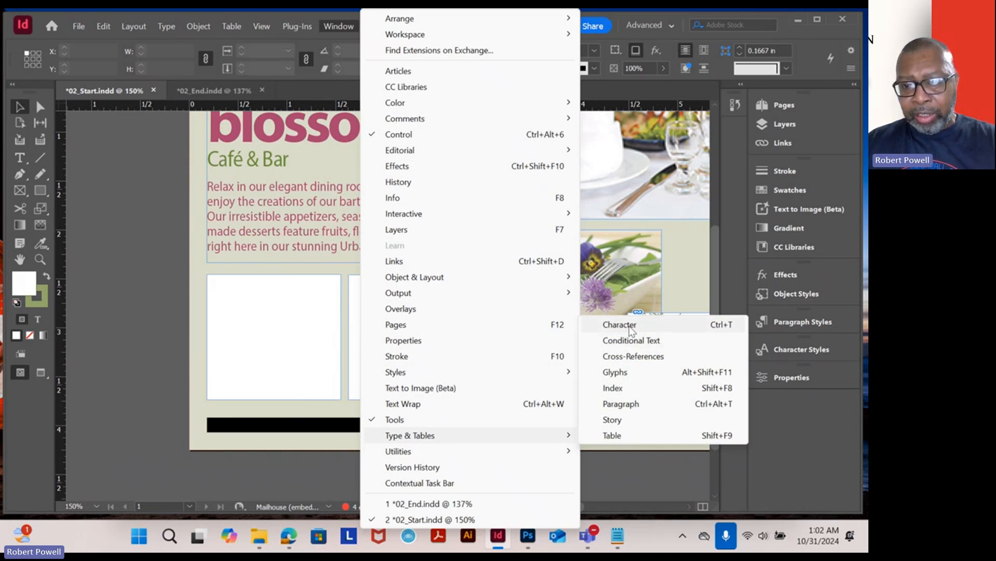
click(230, 174)
- Select a few characters in the body copy and open the Character Styles panel, floating it beside the page
click(240, 203)
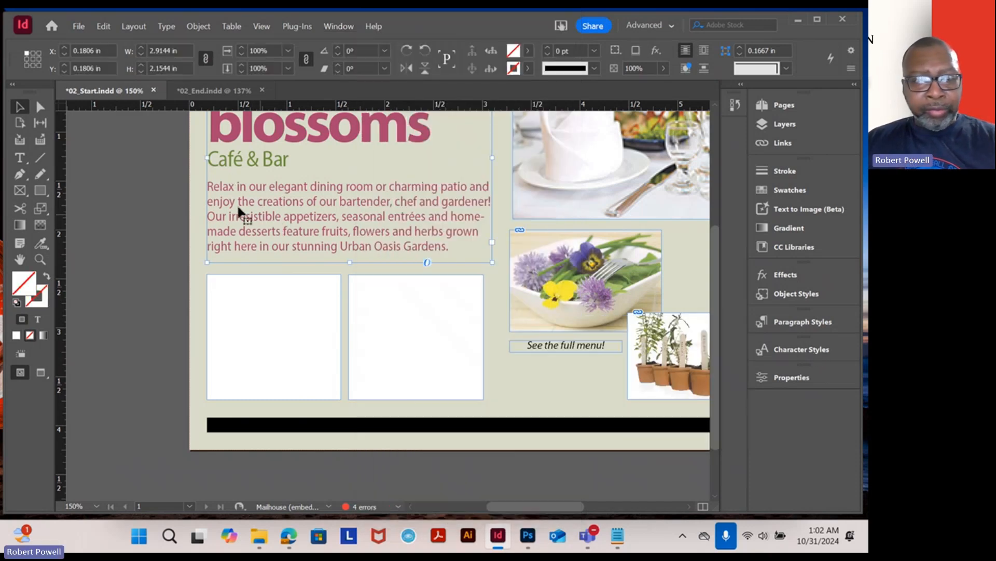
click(20, 157)
click(273, 211)
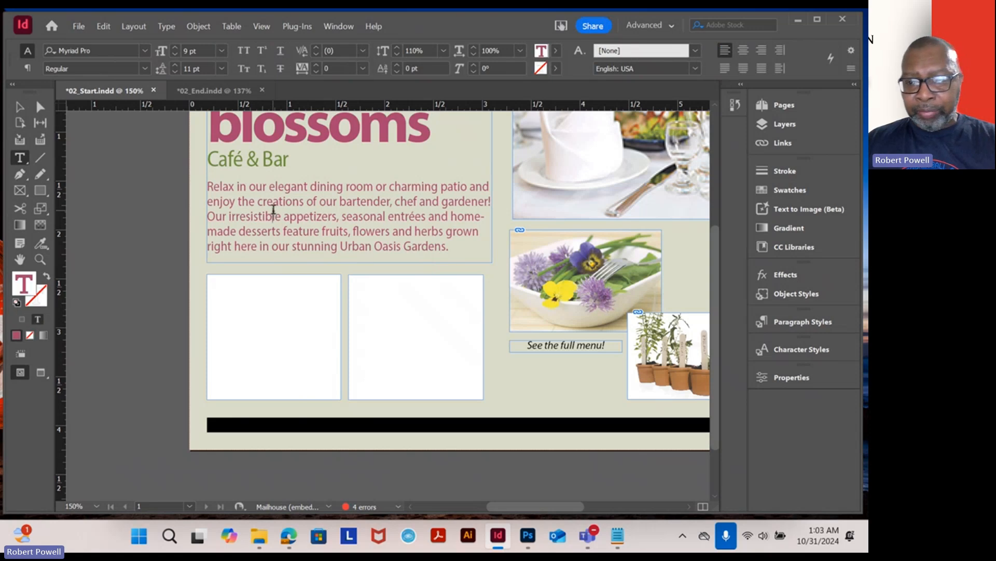
drag(275, 214, 321, 217)
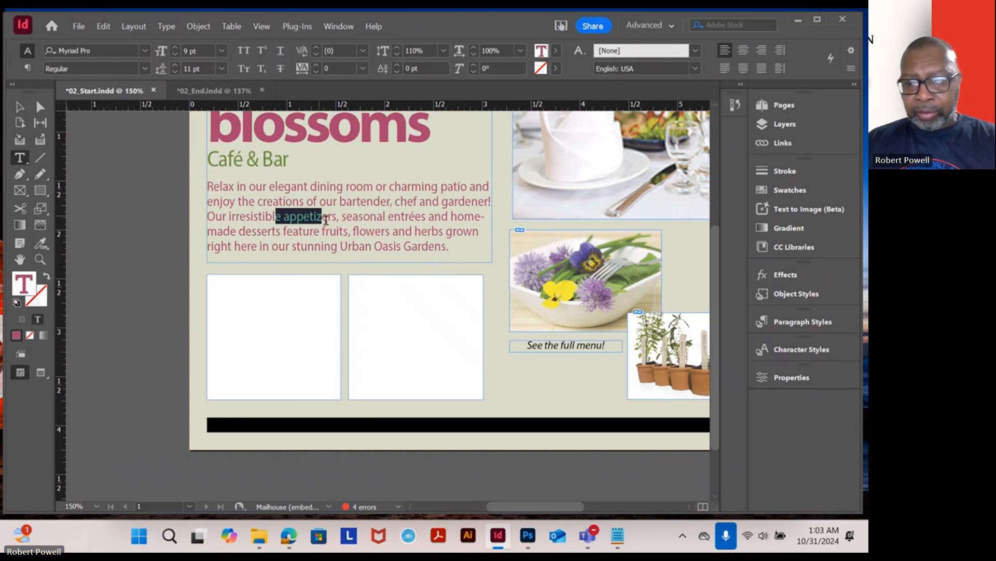
click(817, 351)
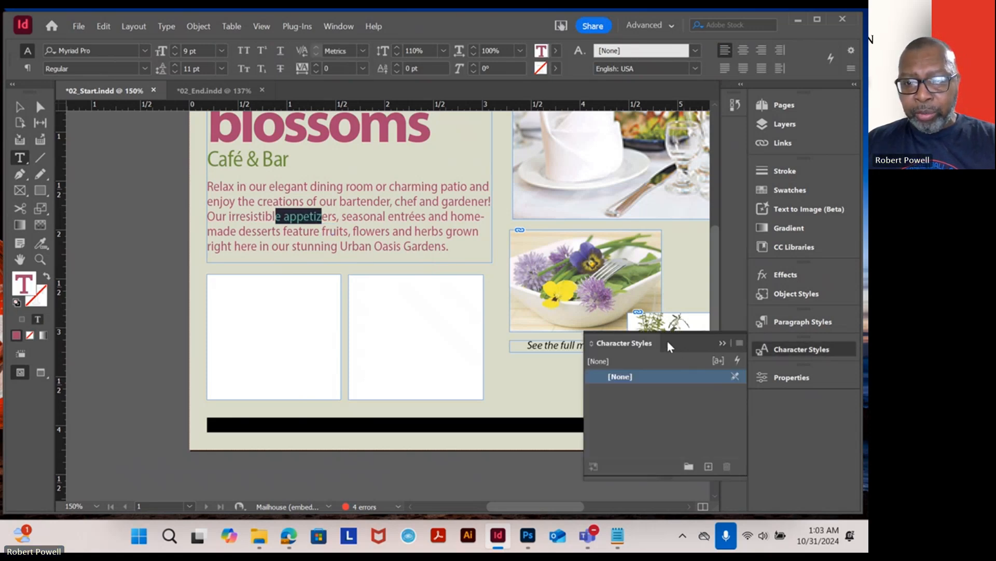
drag(652, 343, 734, 193)
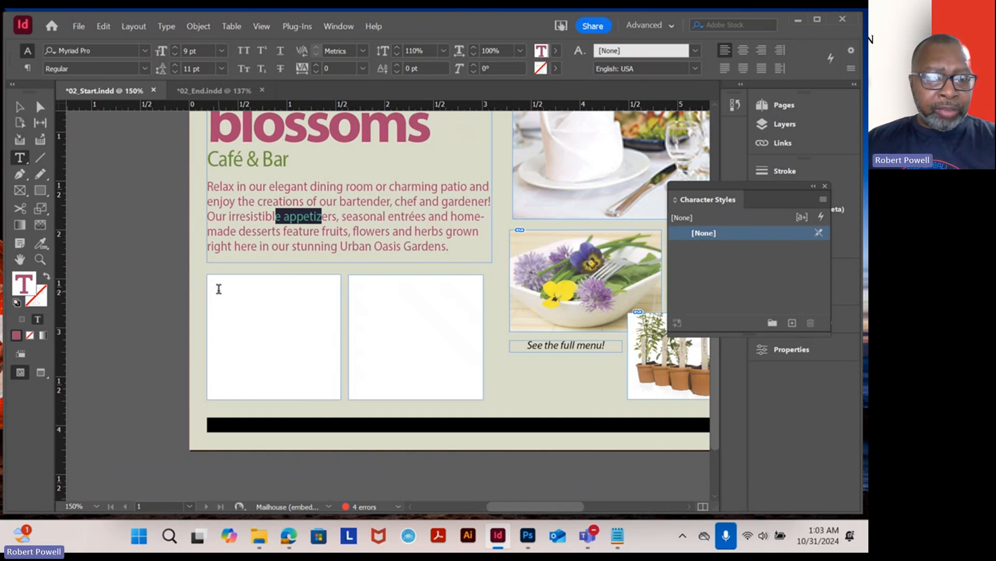
- Draw a text frame on the pasteboard, show hidden characters, and enter placeholder text rtjtjytjyjtt
click(254, 303)
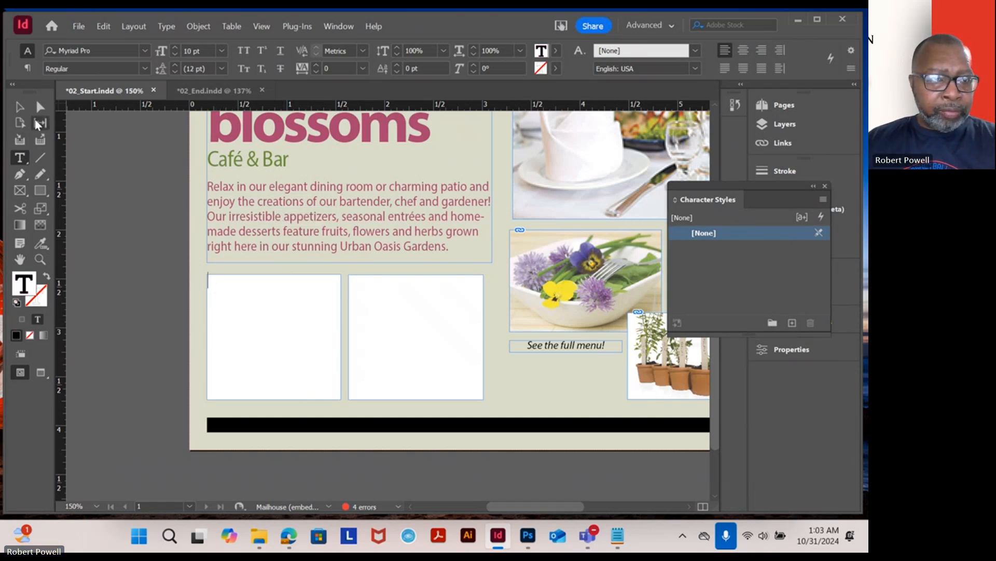
click(20, 108)
click(20, 157)
drag(94, 271, 212, 395)
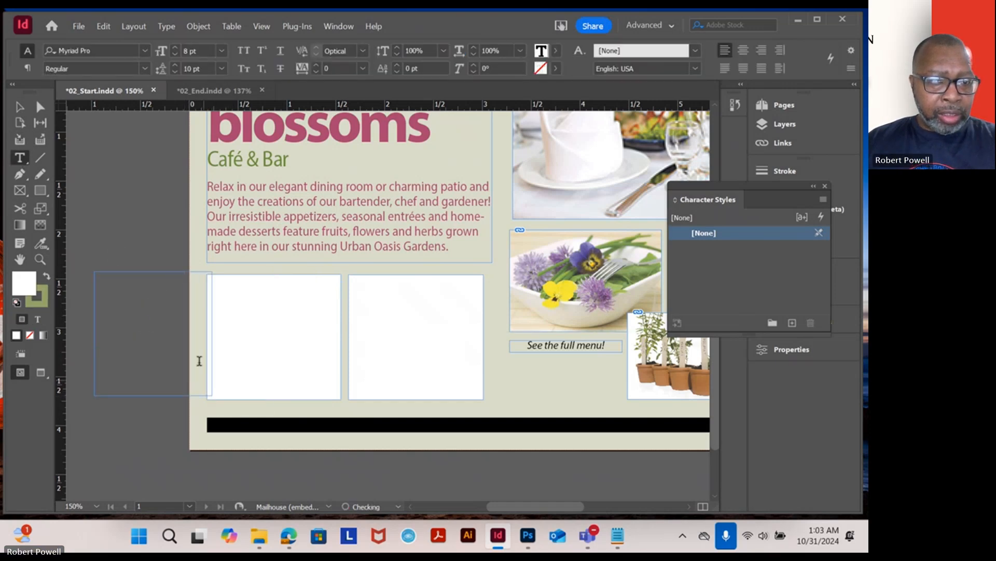
key(ctrl+alt+i)
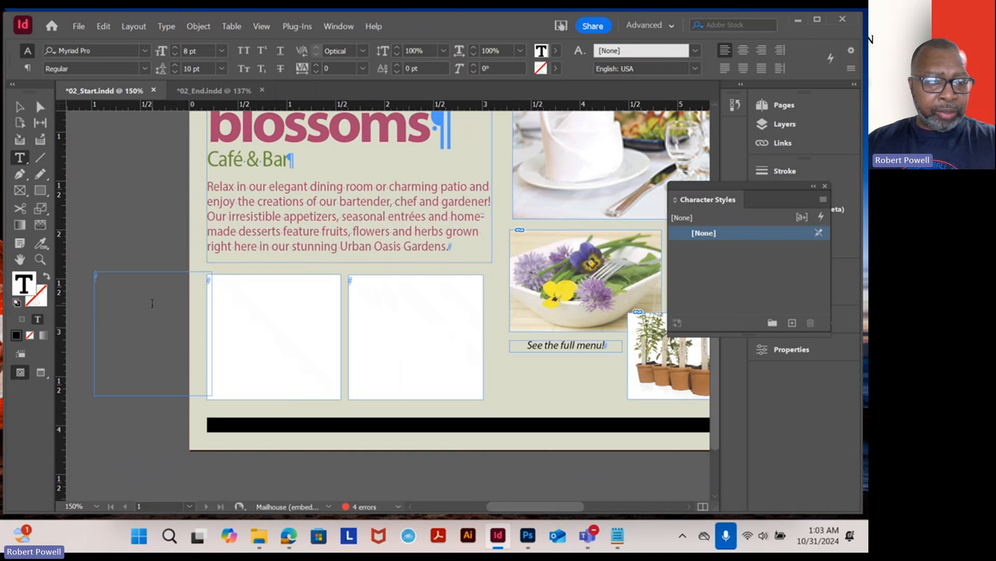
text(rtjtjyt)
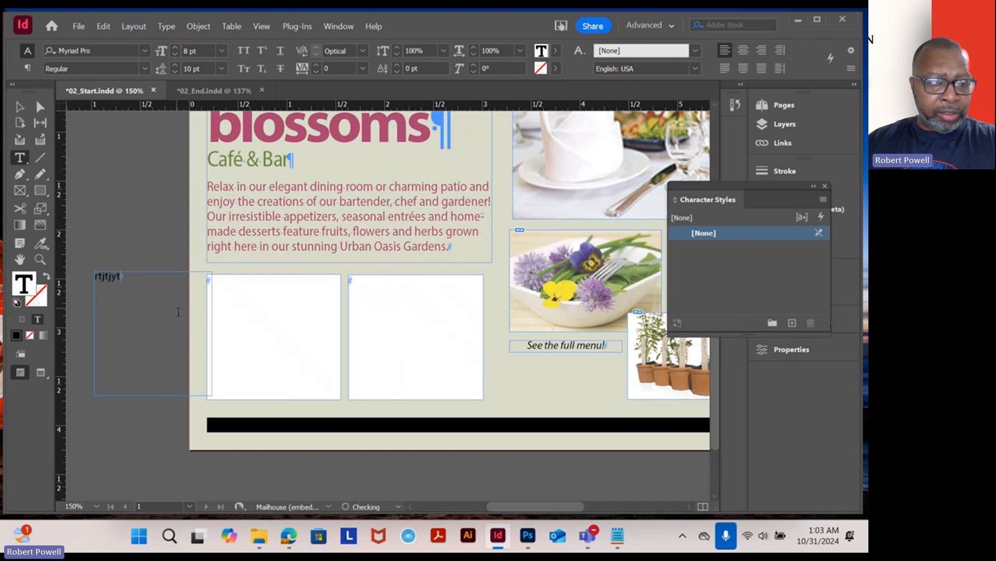
text(jyjtt)
- Move the placeholder text frame into the left white frame and resize it to fit inside
click(20, 107)
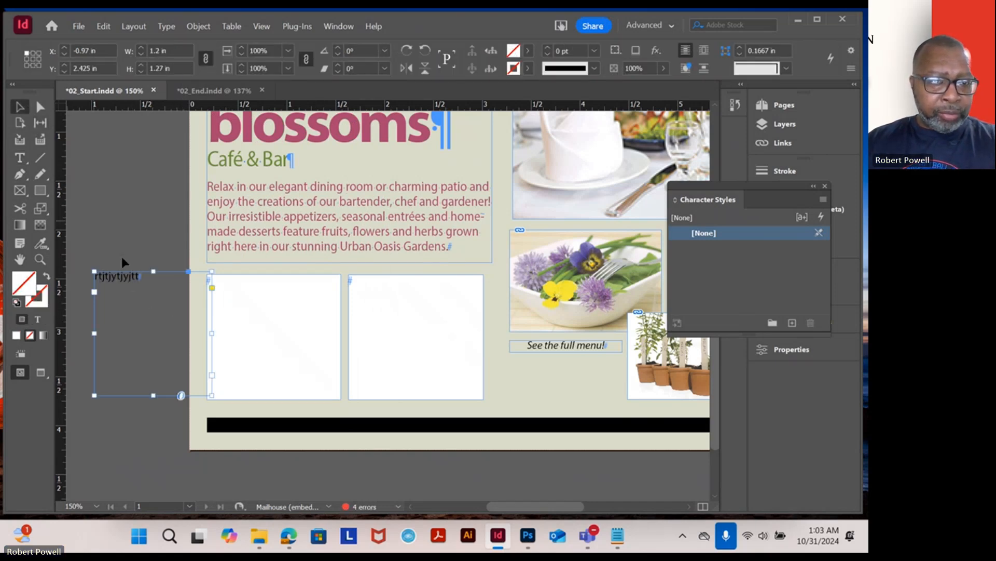
drag(113, 281, 236, 291)
scroll(263, 311, up, 3)
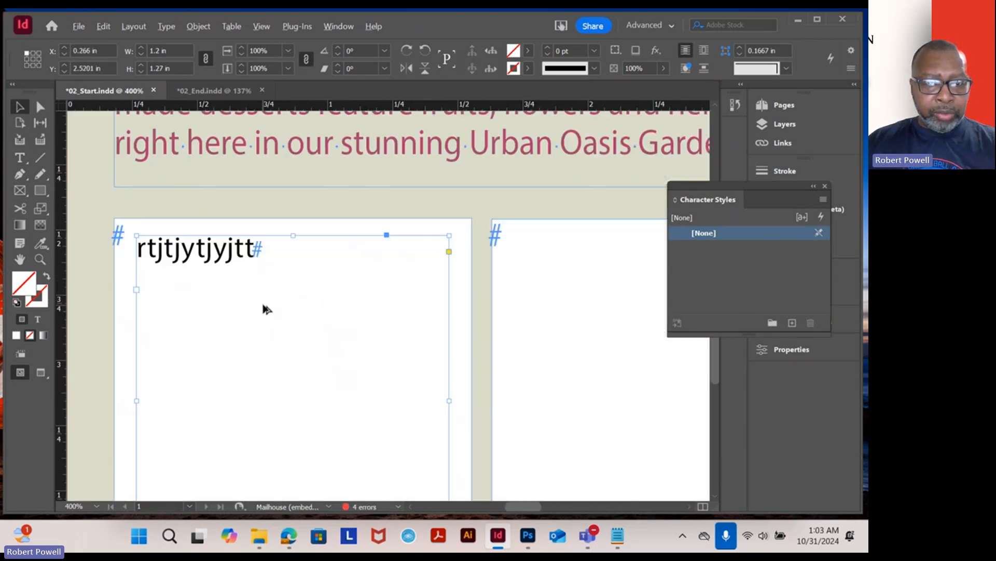
drag(327, 337, 373, 233)
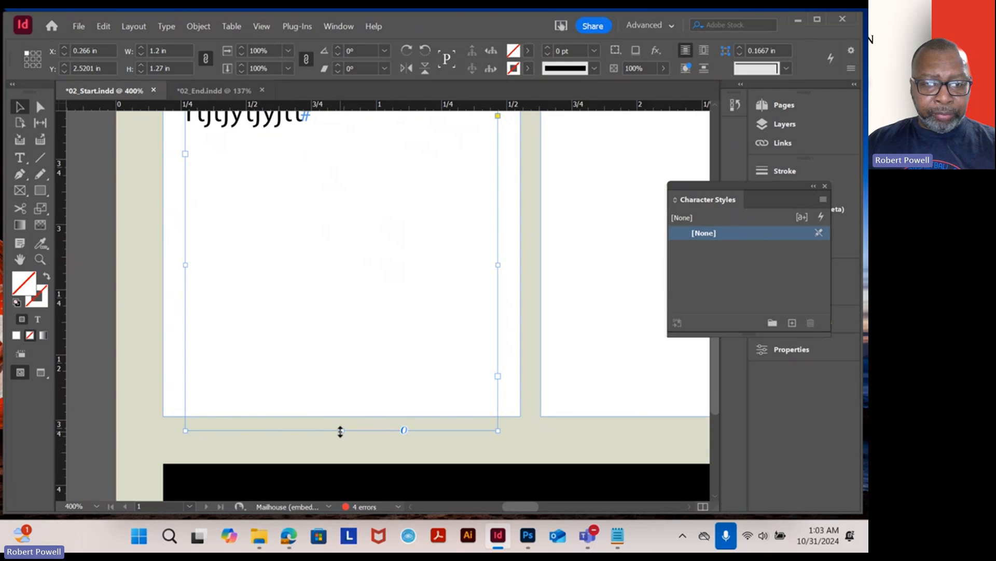
drag(338, 429, 347, 396)
drag(383, 266, 380, 348)
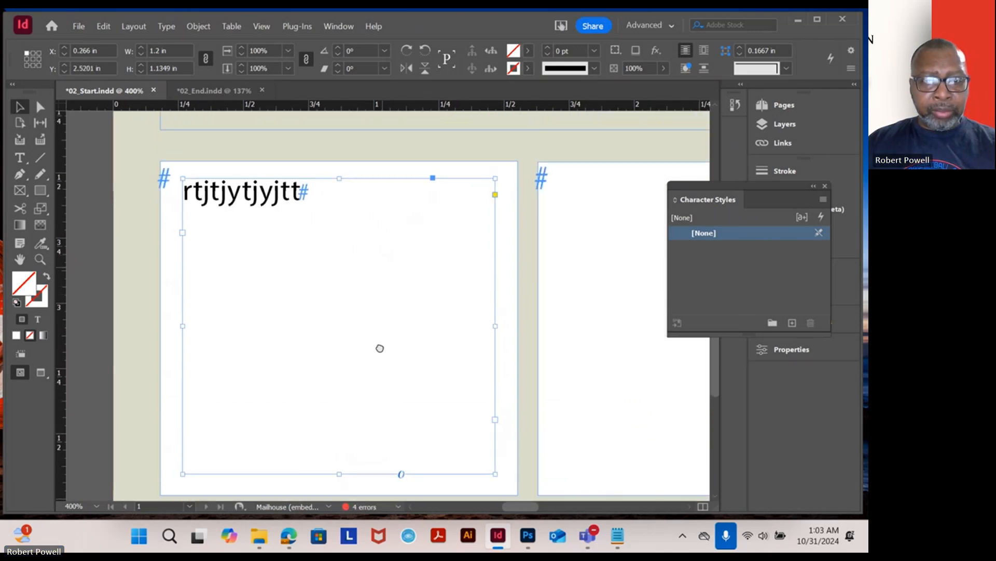
- Select all the Starters & Small Plates text in the 02_End document
click(220, 93)
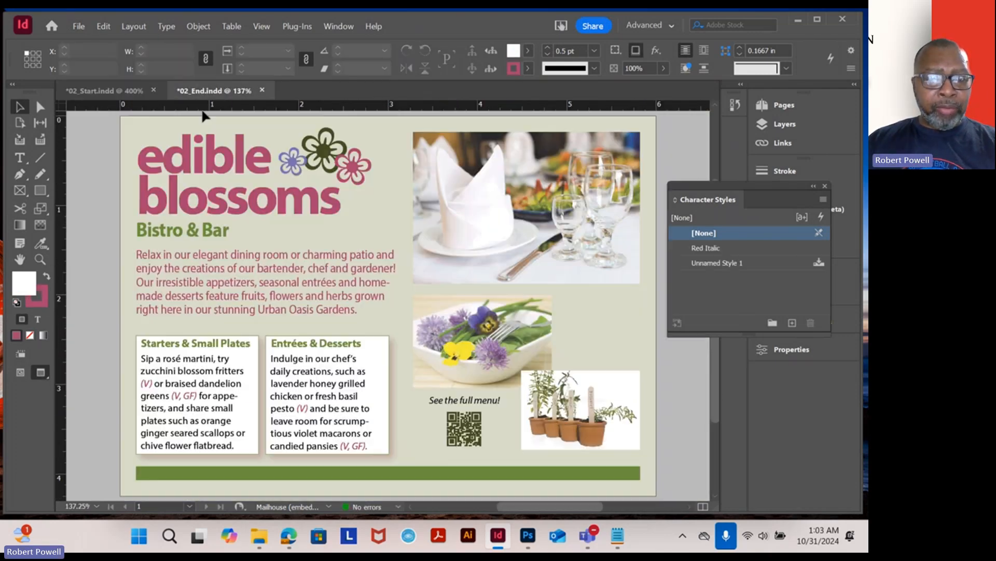
click(27, 159)
click(181, 358)
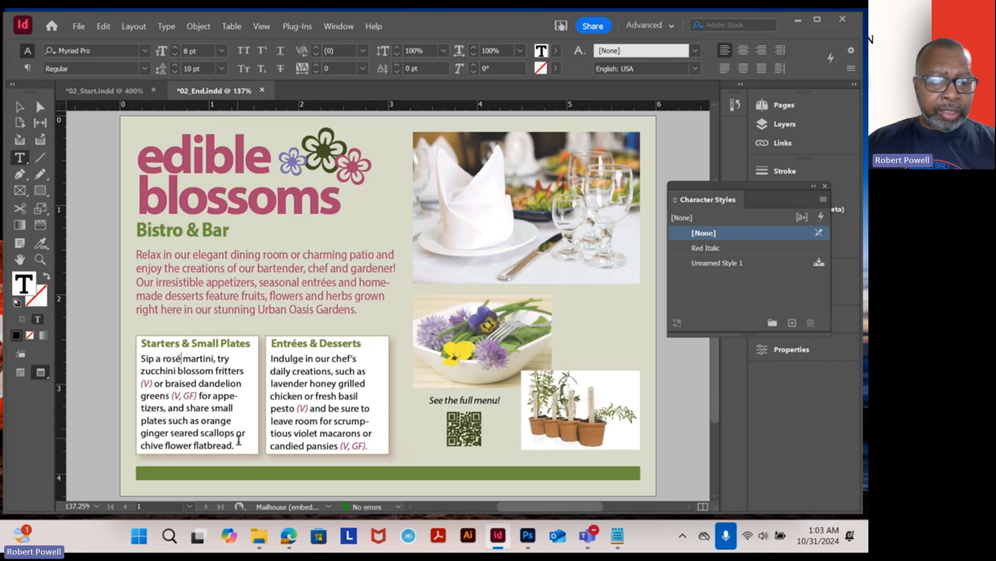
drag(240, 445, 128, 343)
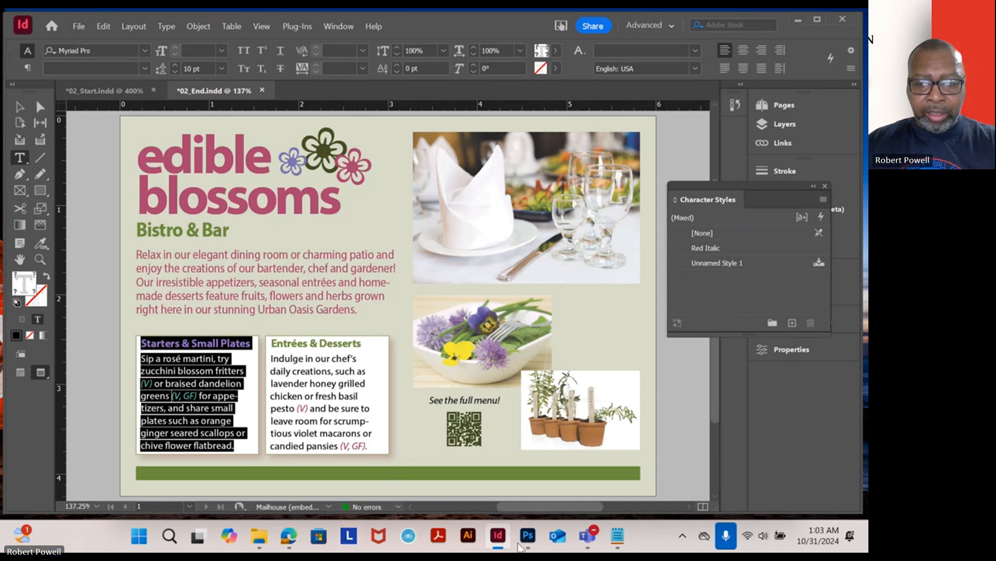
- Switch to Notepad, add blank lines at the top of the note, and paste the copied Starters & Small Plates text there
click(616, 537)
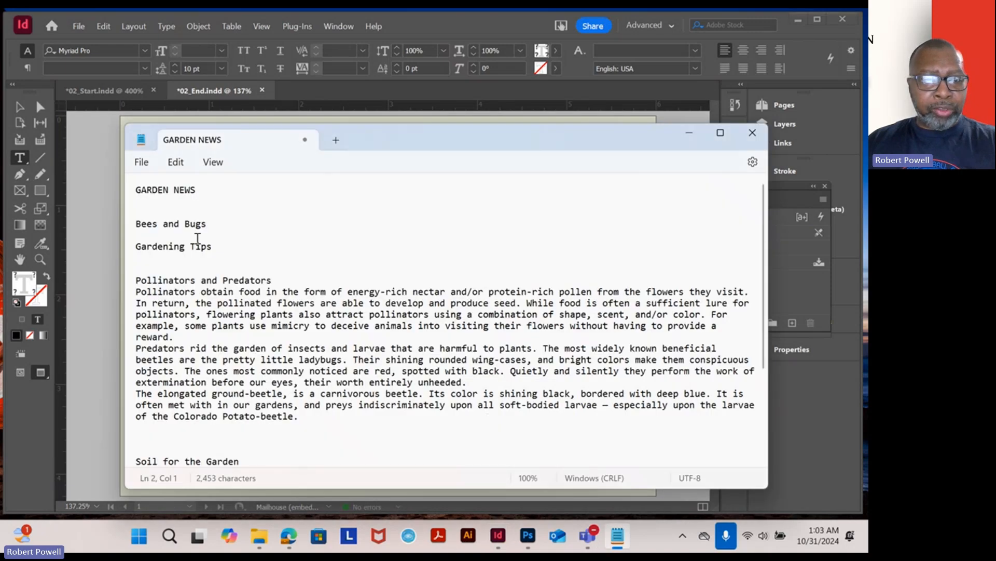
click(137, 190)
key(Return)
key(Return)
key(Return)
key(Return)
click(163, 201)
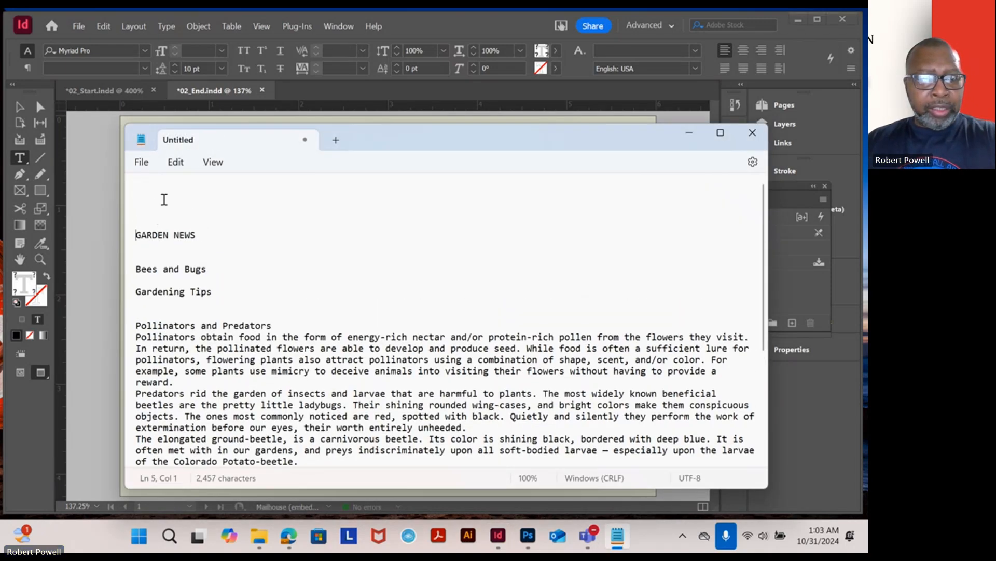
text(Starters & Small Plates Sip a rosé martini, try zucchini blossom fritters (V) or braised dandelion greens (V, GF) for appetizers, and share small plates such as orange ginger seared scallops or chive flower flatbread.)
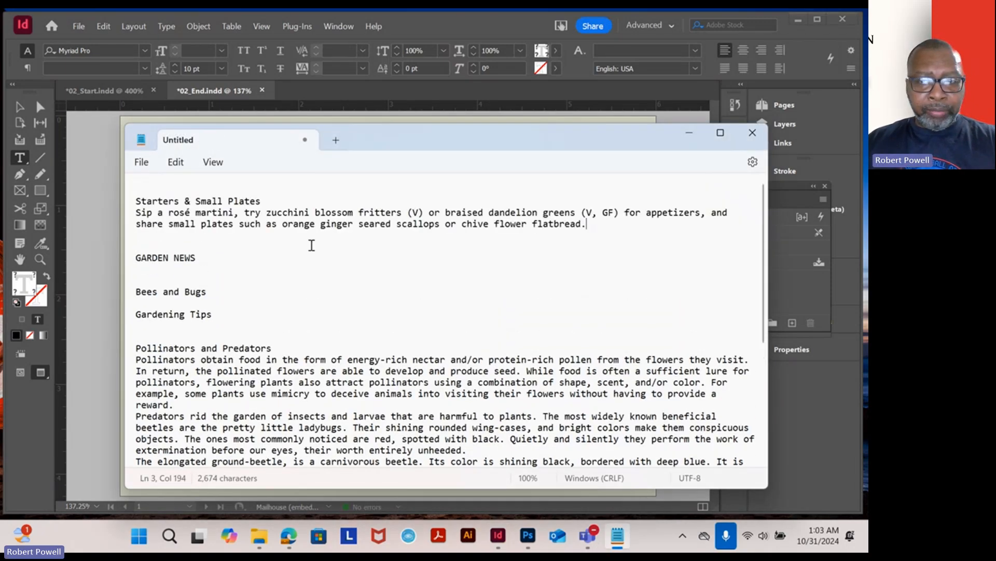
- Select the pasted Starters & Small Plates heading and paragraph in Notepad to copy them
drag(618, 231, 136, 201)
key(ctrl+c)
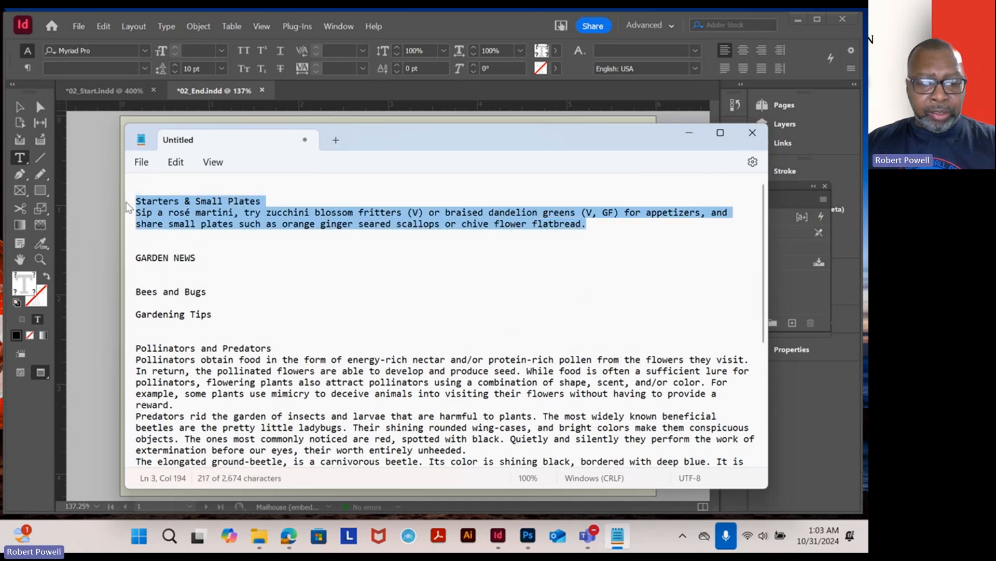
click(115, 223)
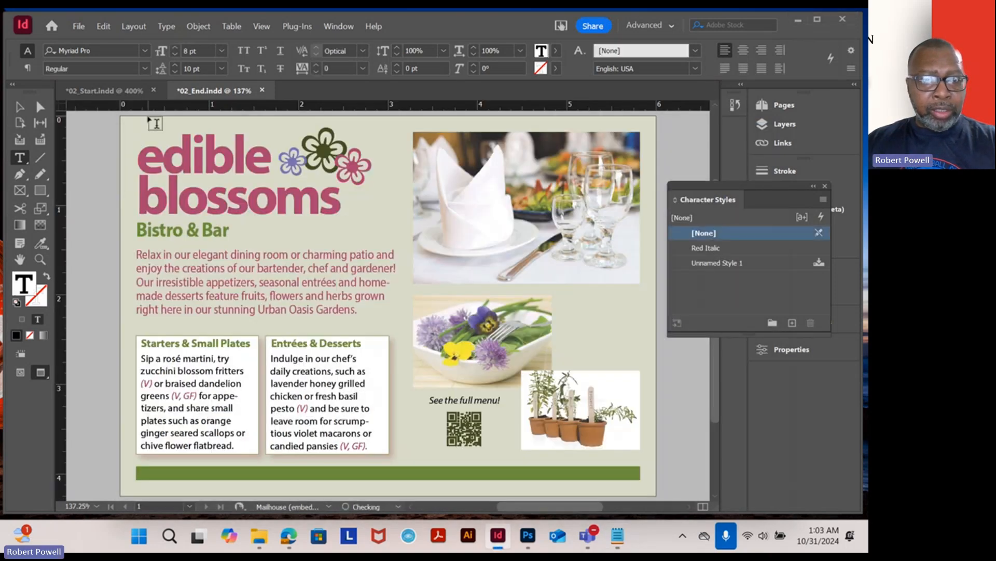
click(617, 536)
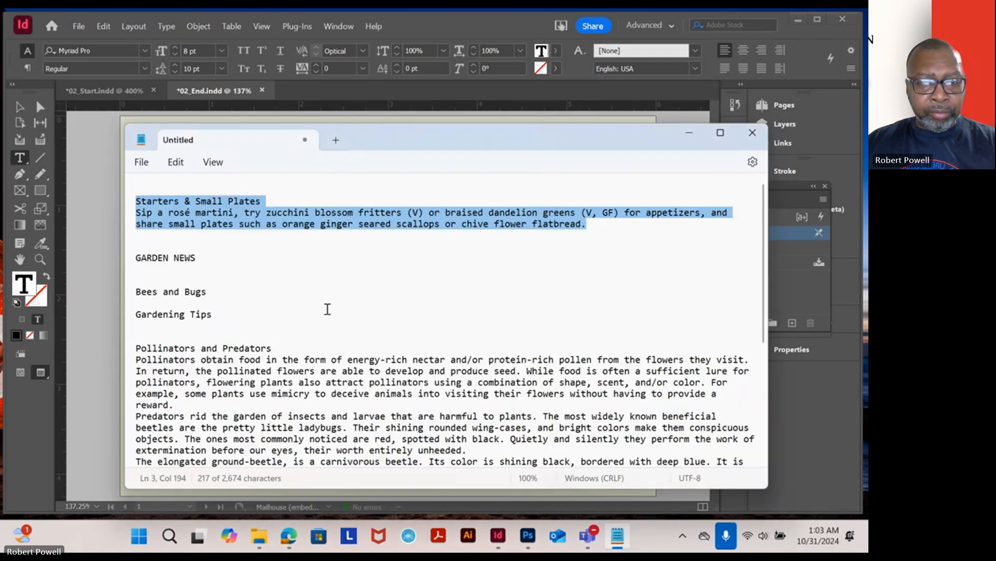
double_click(312, 305)
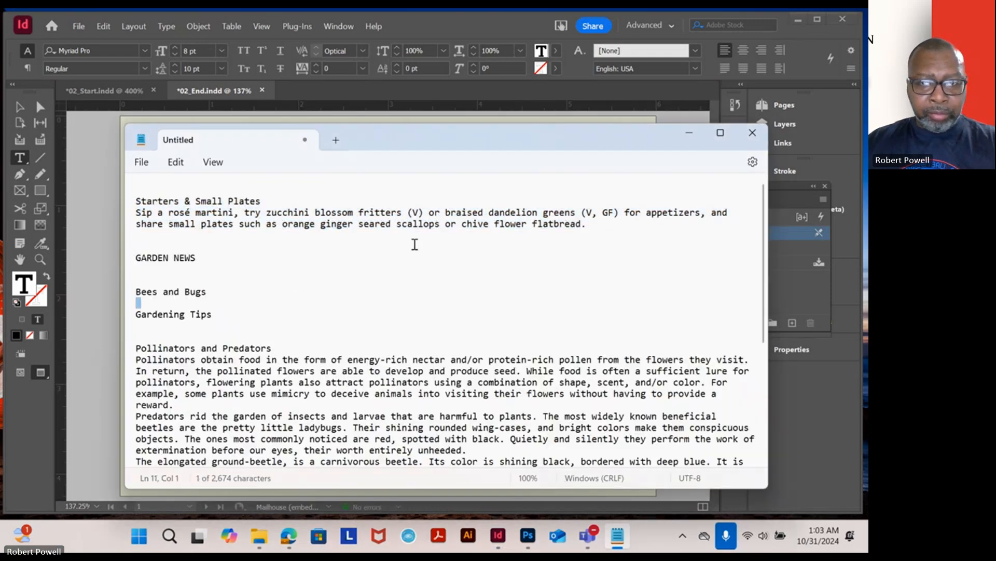
drag(636, 226, 112, 94)
- Switch to 02_Start and replace the placeholder text in the left white frame with the copied menu text
click(100, 164)
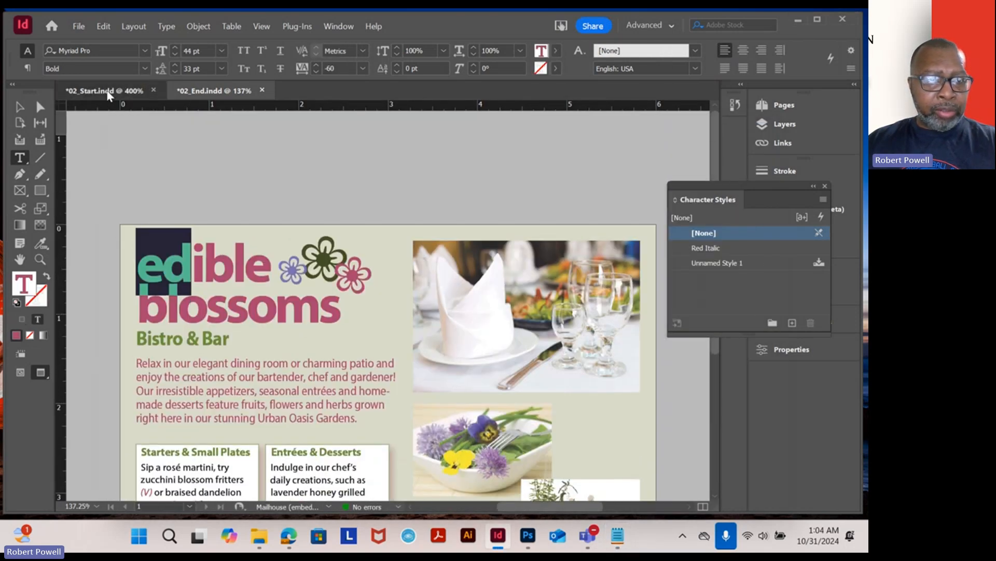
click(107, 93)
drag(306, 193, 169, 192)
key(ctrl+v)
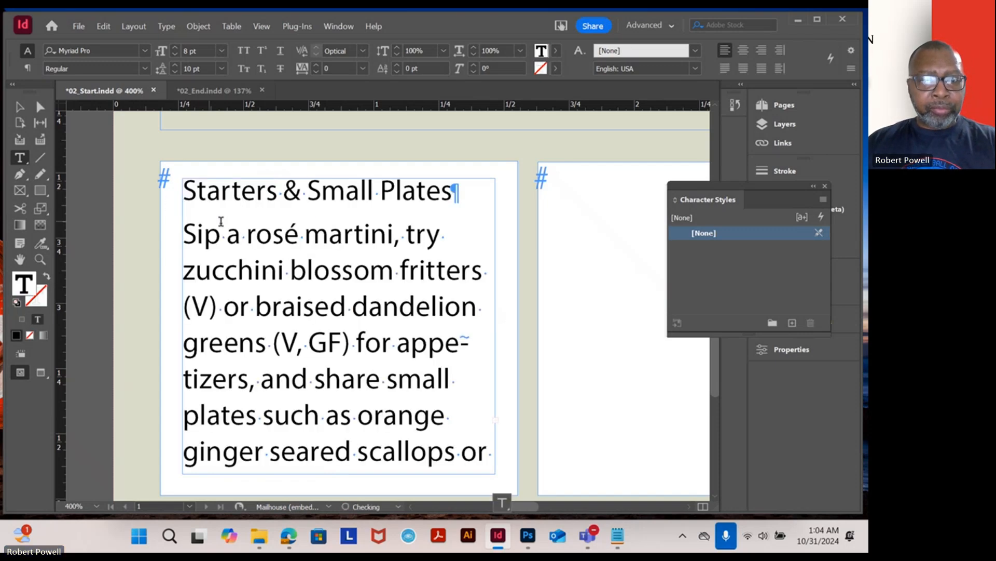
key(Escape)
scroll(405, 286, down, 2)
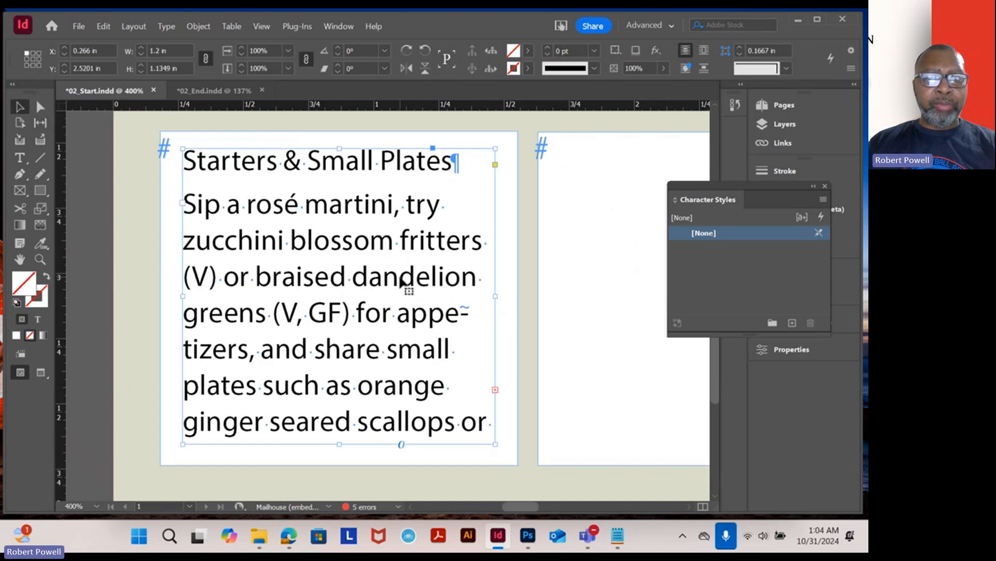
key(super)
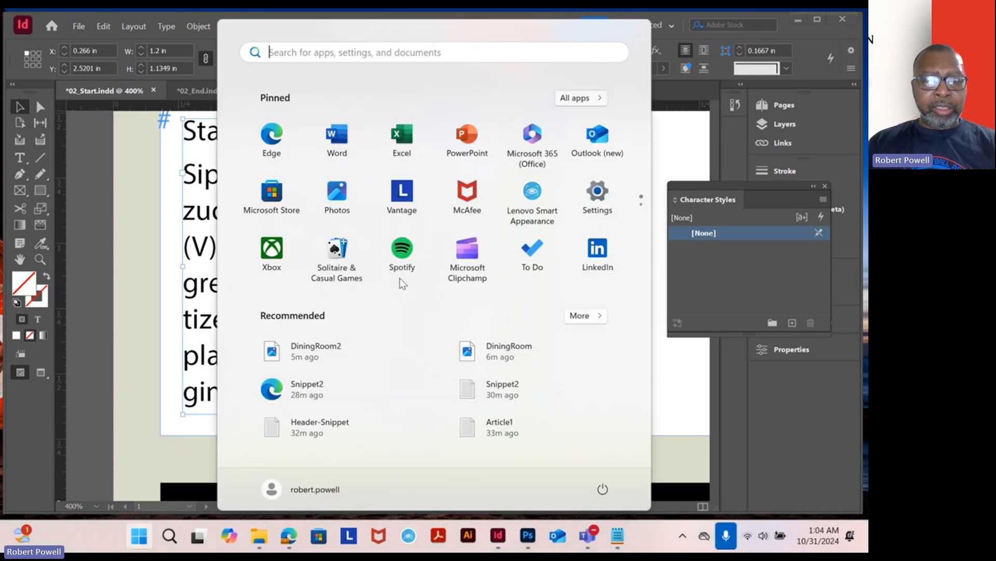
click(153, 213)
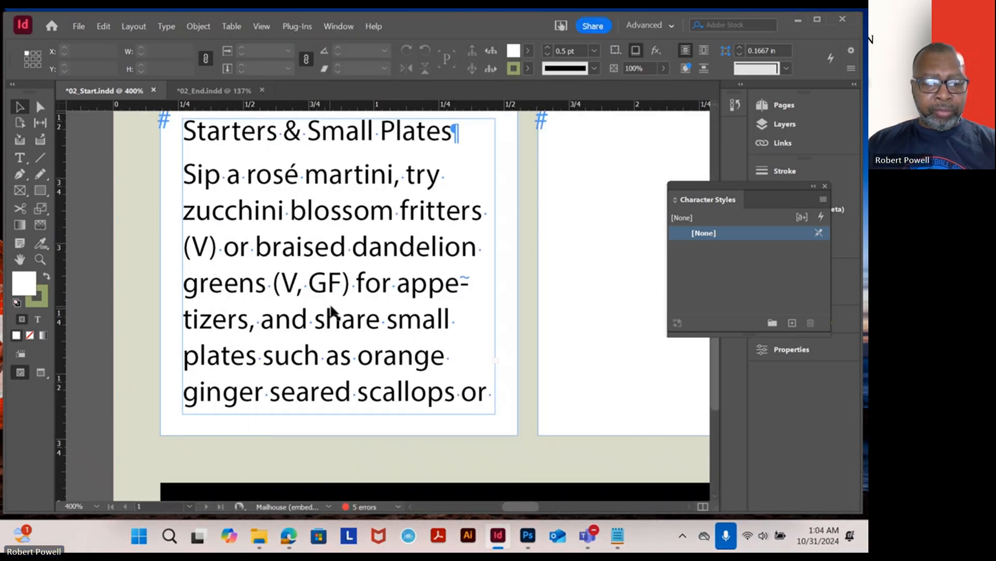
key(ctrl+minus)
key(ctrl+minus)
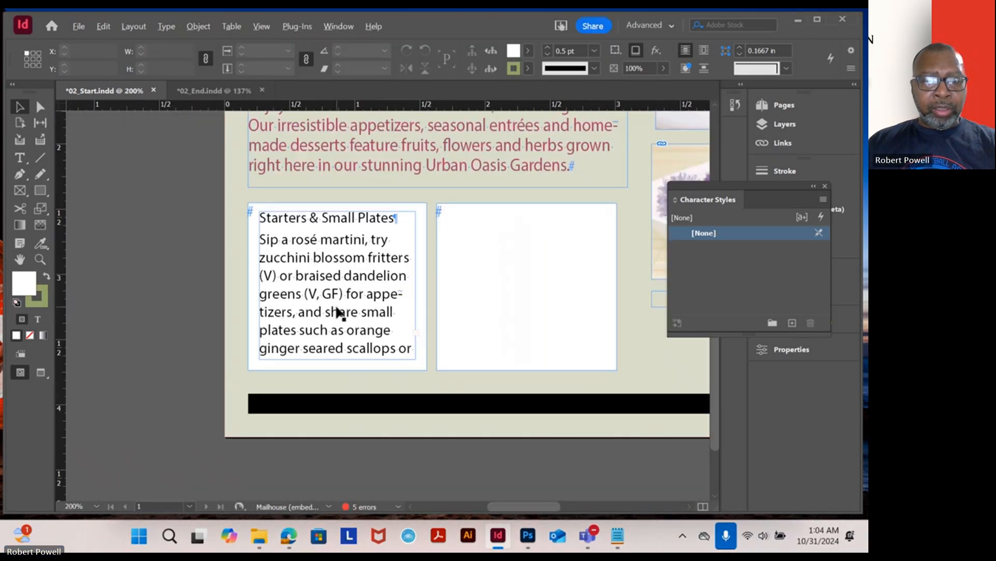
click(413, 332)
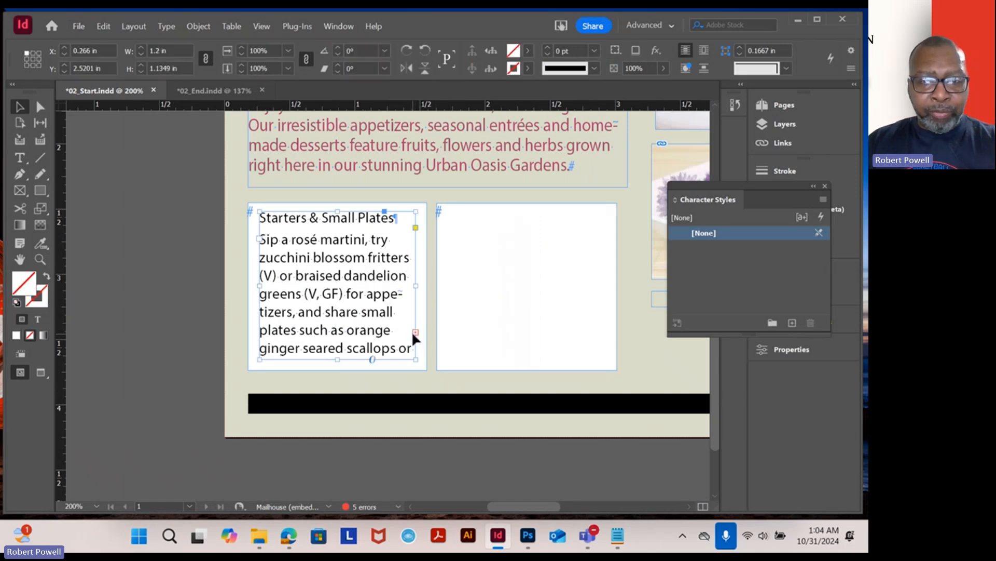
- Draw a new text frame on the pasteboard, move it into the right white frame, and resize it to fit inside
click(21, 158)
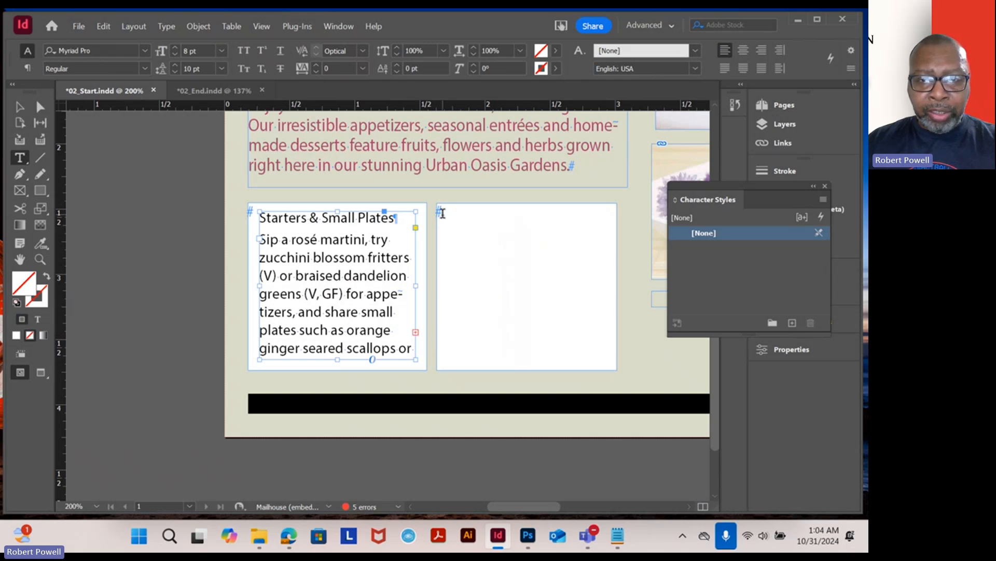
click(442, 213)
click(19, 106)
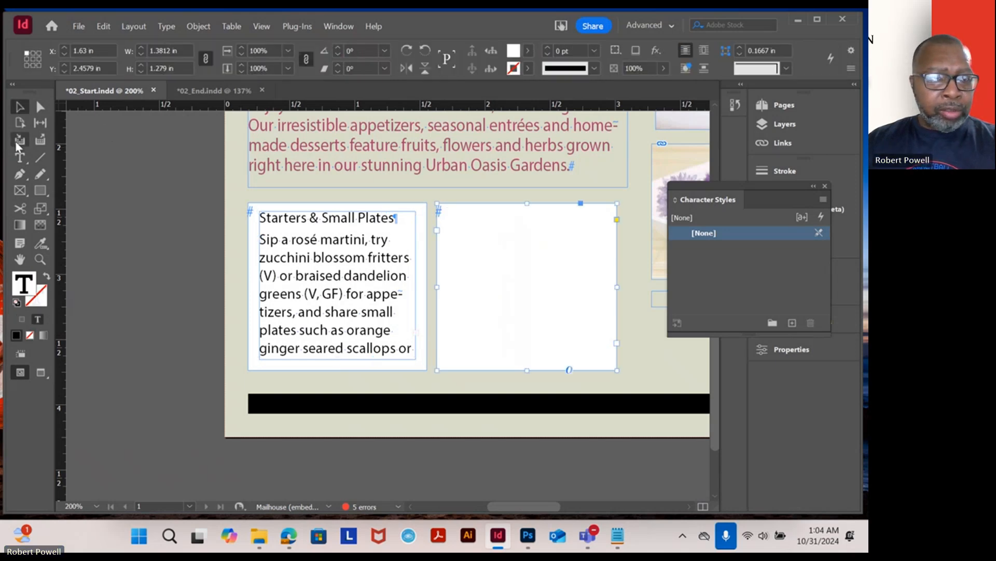
click(20, 157)
drag(76, 193, 225, 356)
key(Escape)
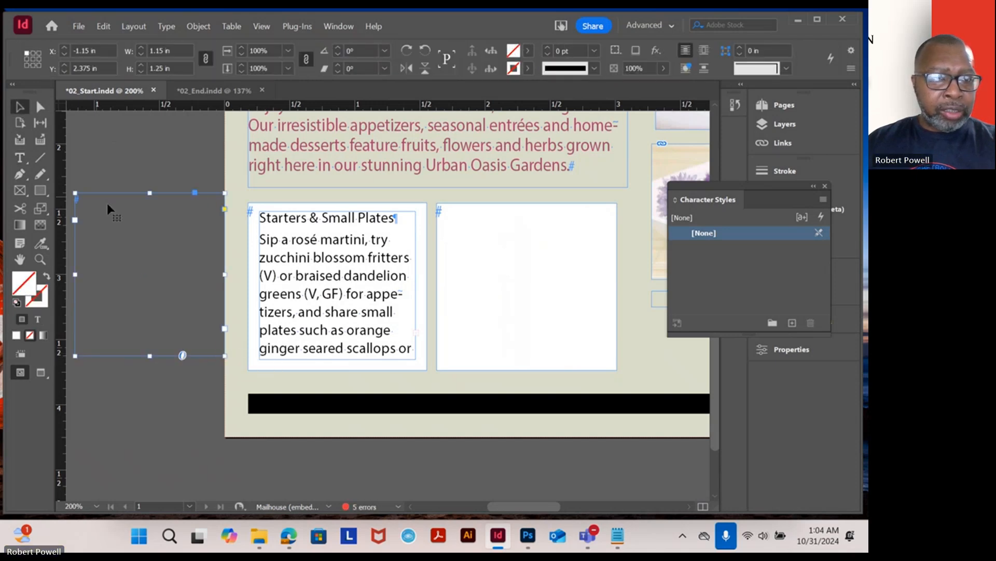
mouse_move(108, 209)
mouse_down()
mouse_move(462, 310)
mouse_move(494, 232)
mouse_move(478, 231)
mouse_move(489, 230)
mouse_up()
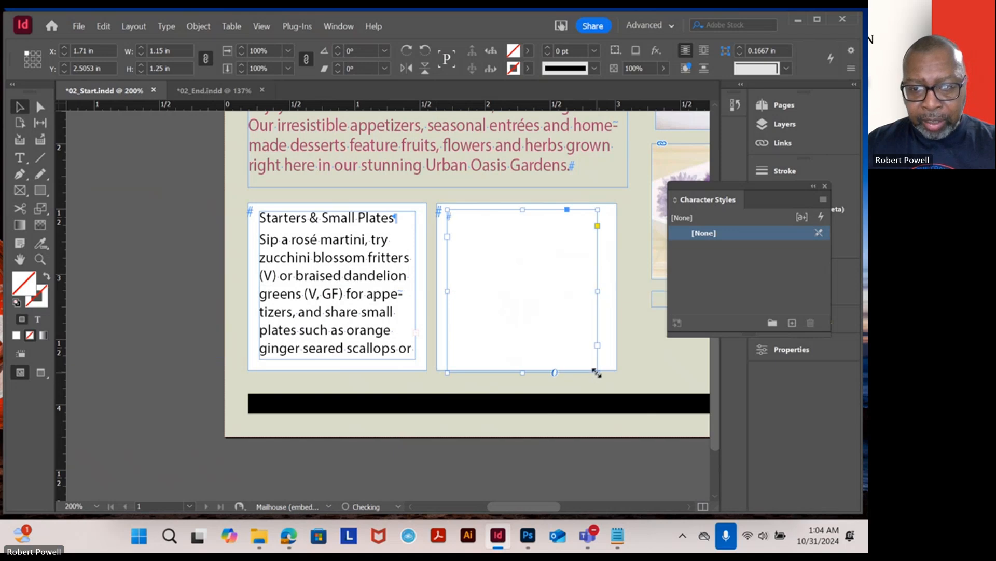
drag(597, 372, 609, 360)
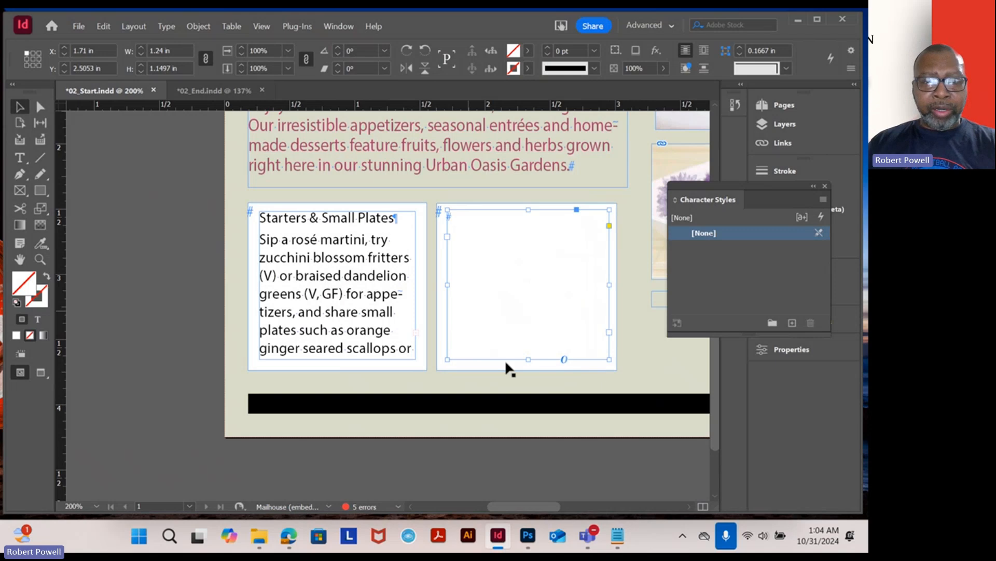
- Thread the overflow text from the left menu frame into the new right text frame
click(376, 308)
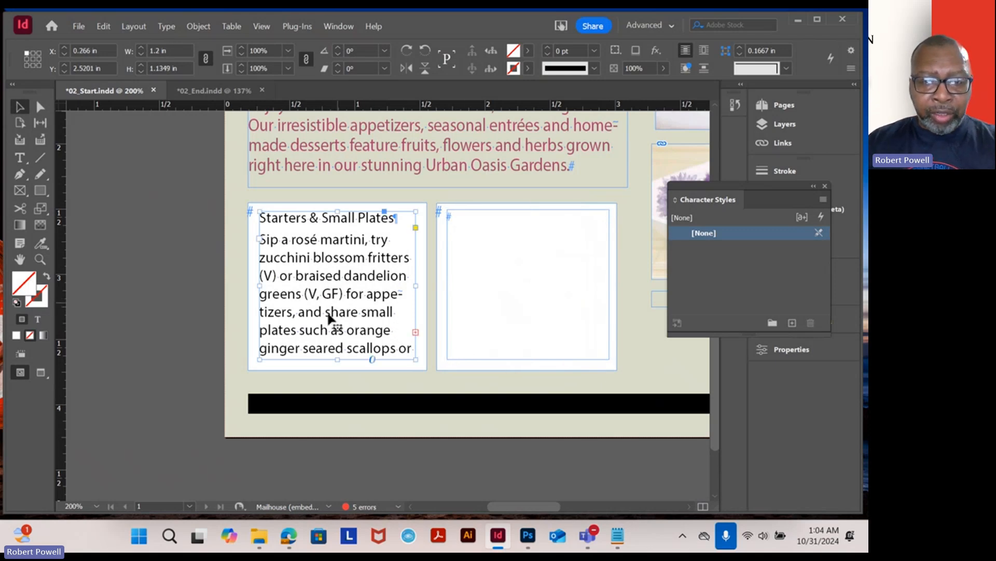
click(416, 331)
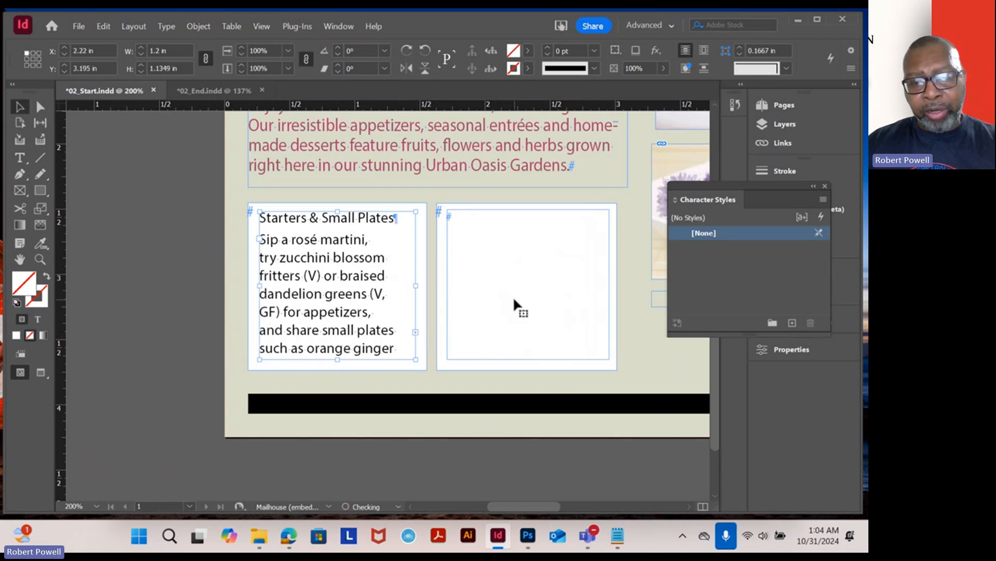
click(513, 296)
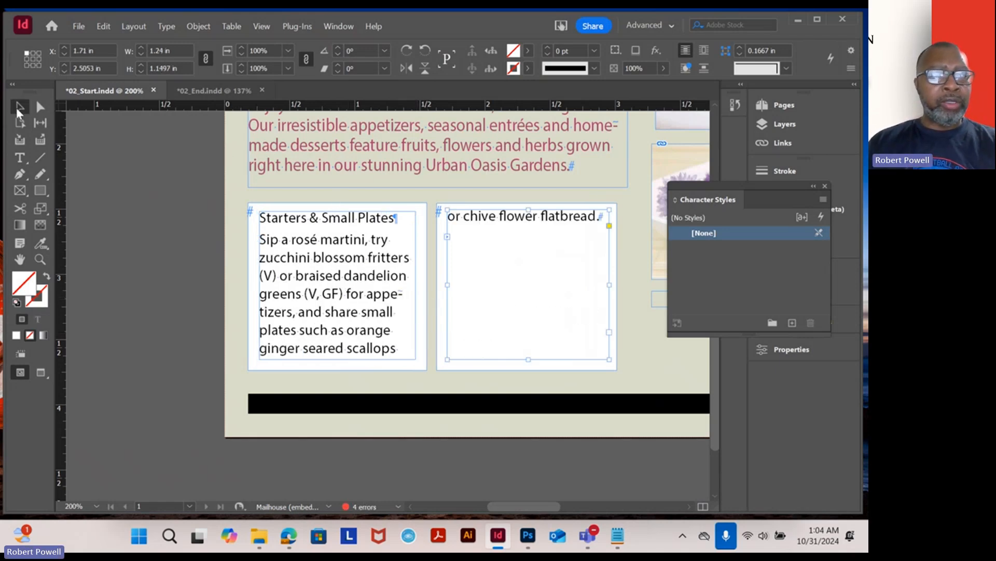
- Select all the Starters & Small Plates text and set its size to 7 pt with Auto leading
click(20, 159)
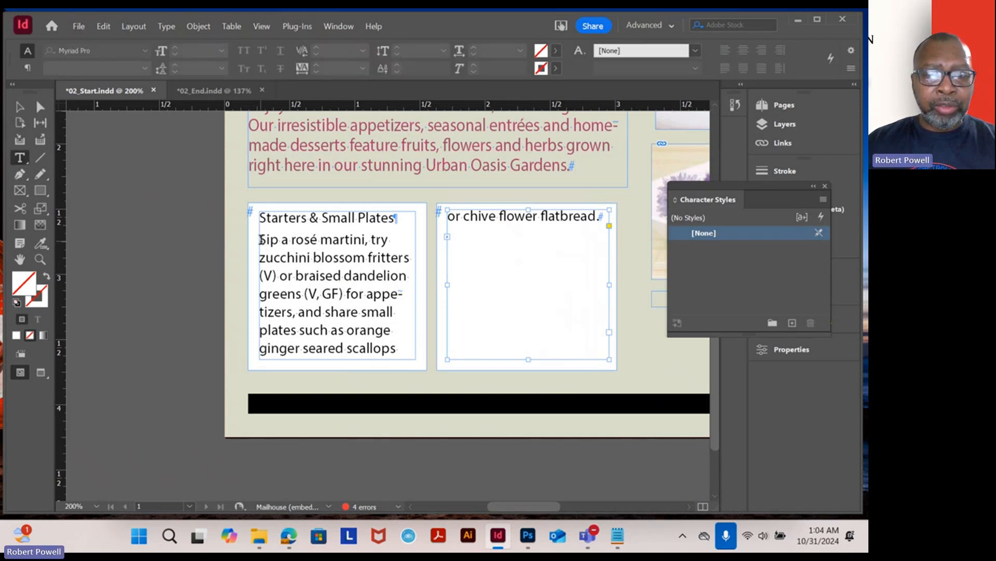
drag(261, 240, 600, 220)
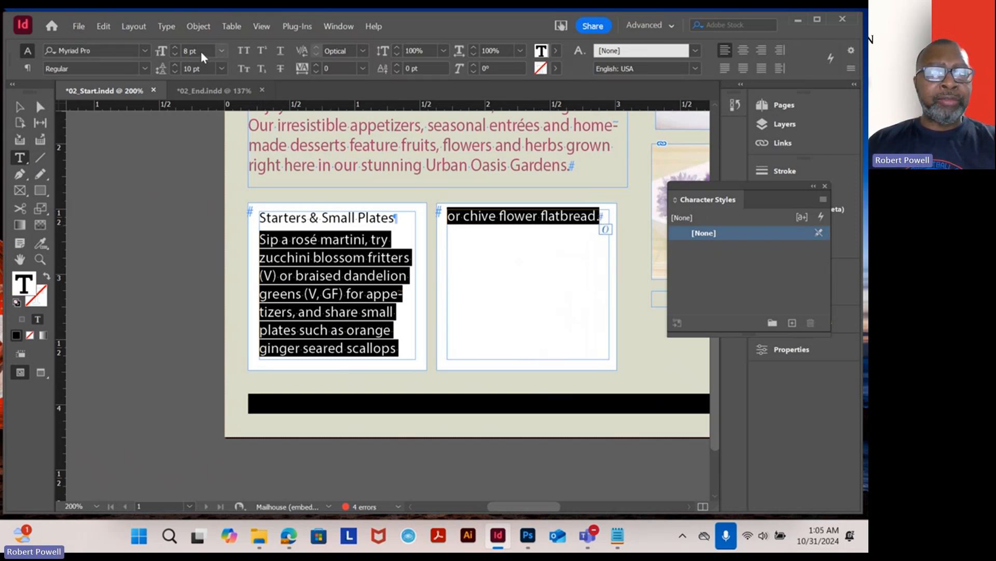
click(193, 50)
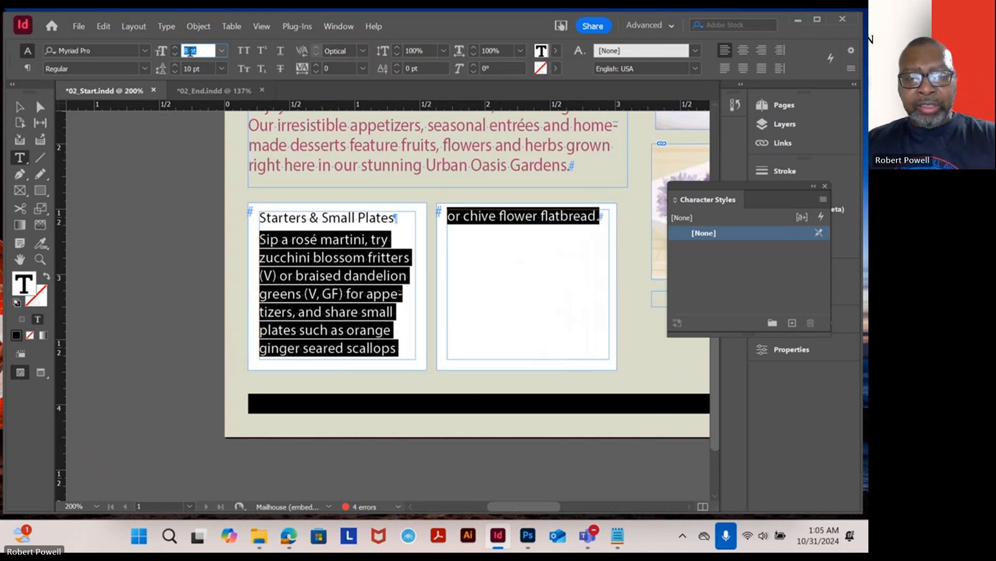
text(7)
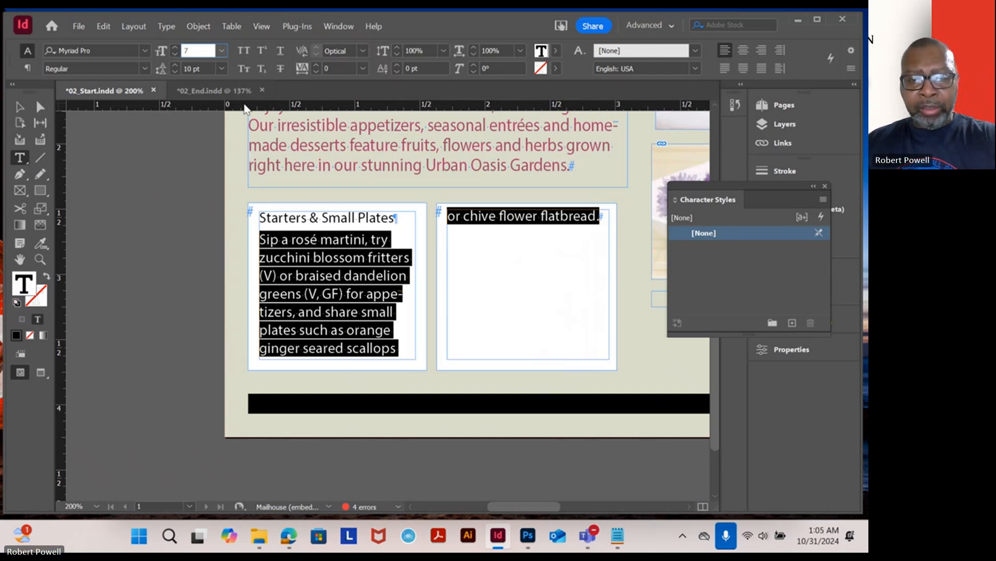
key(Return)
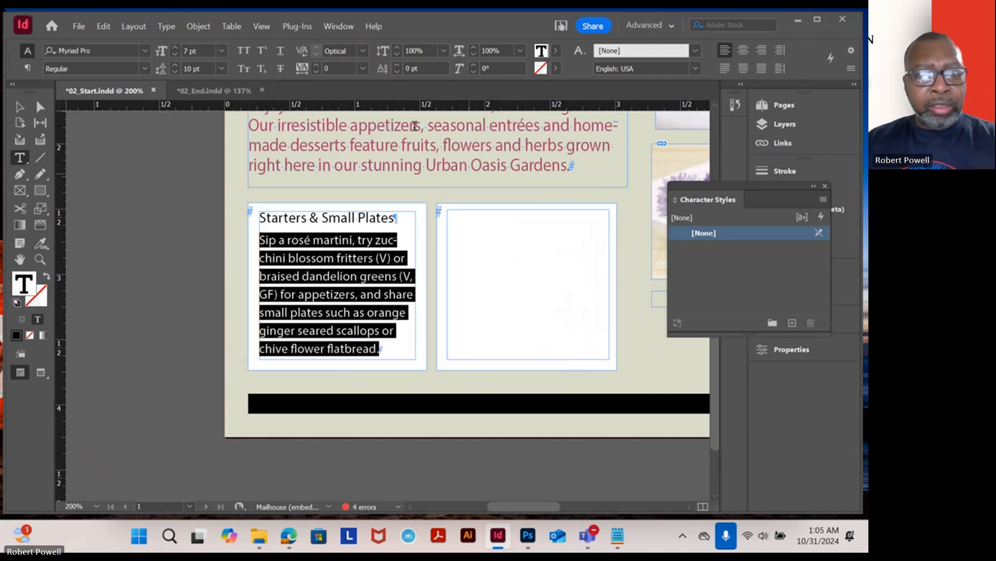
click(221, 69)
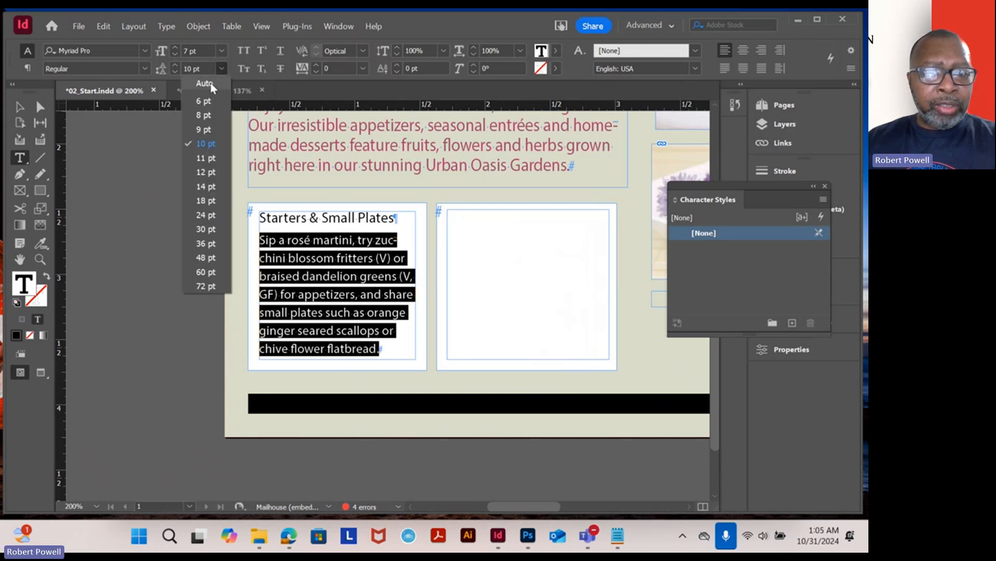
click(205, 84)
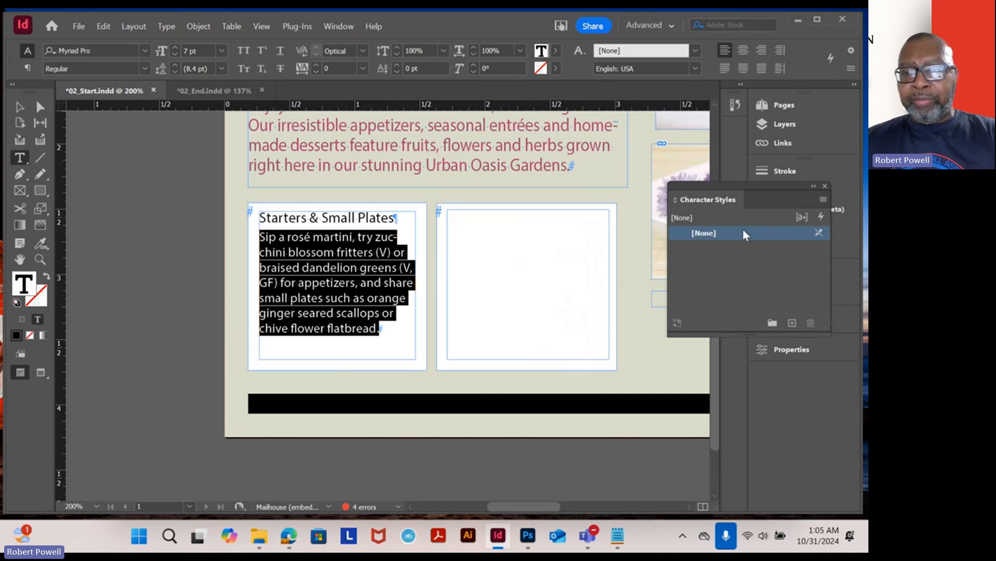
- Create a new character style named "menu text 1" based on the selected 7 pt menu text
click(825, 199)
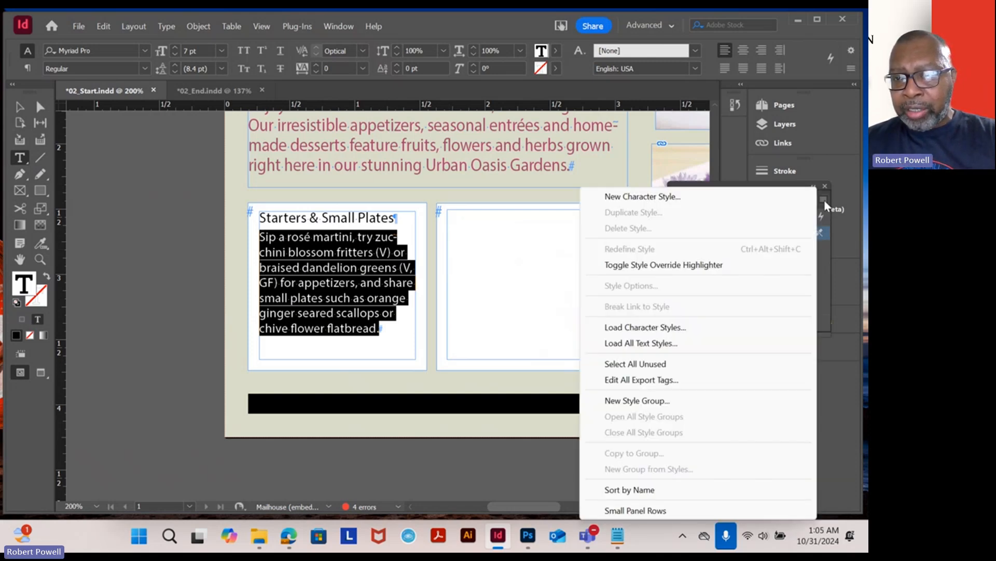
click(680, 197)
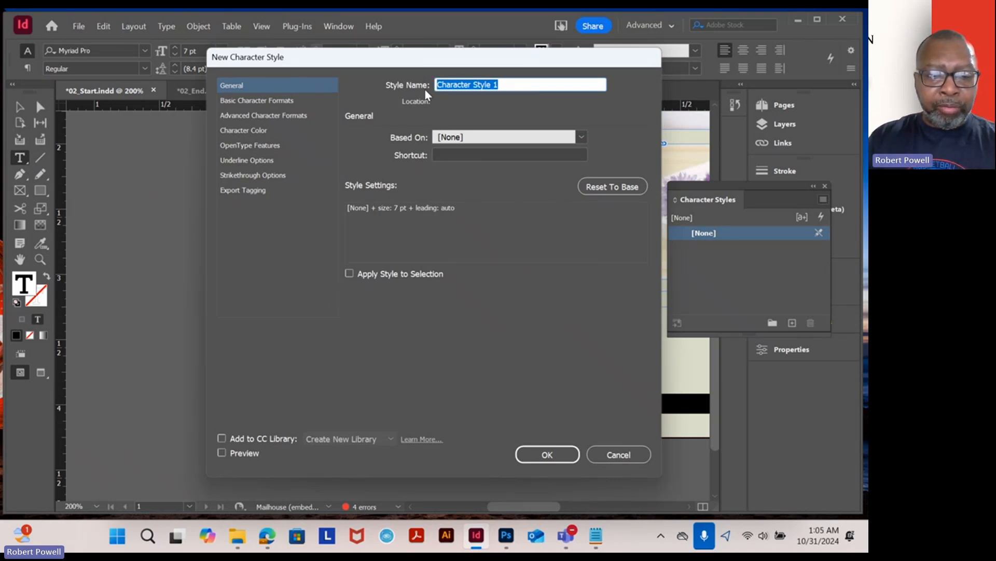
text(men)
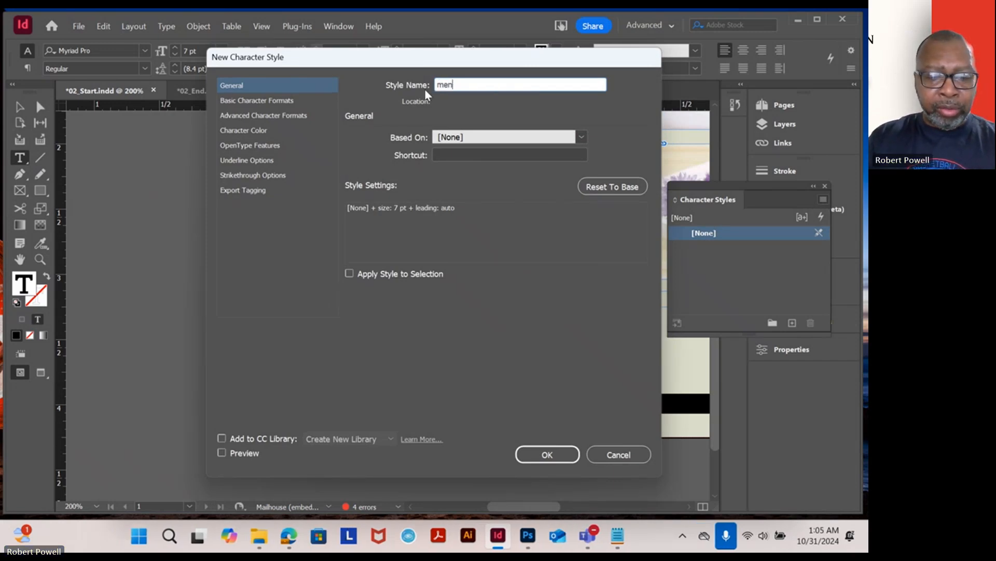
text(u text )
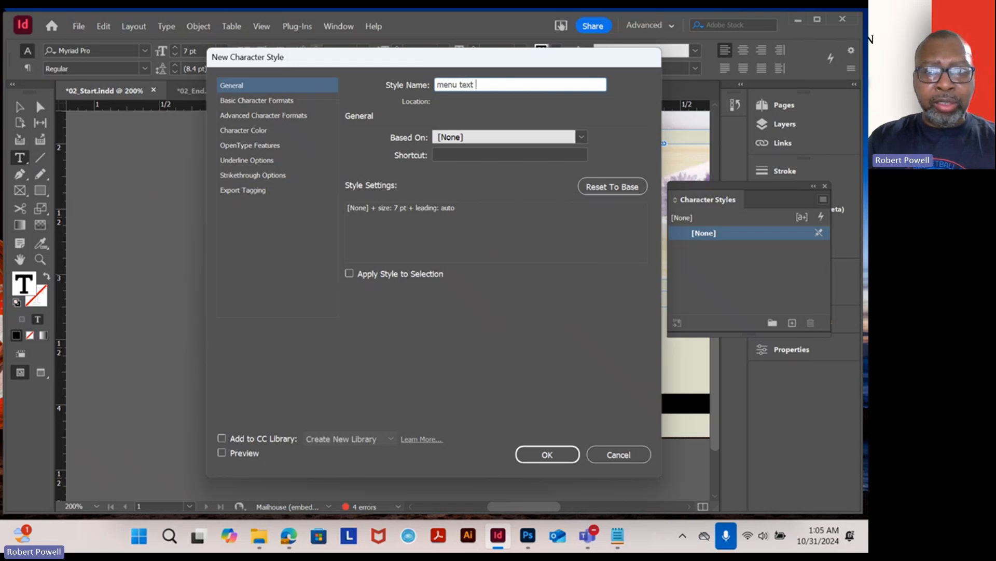
text(1)
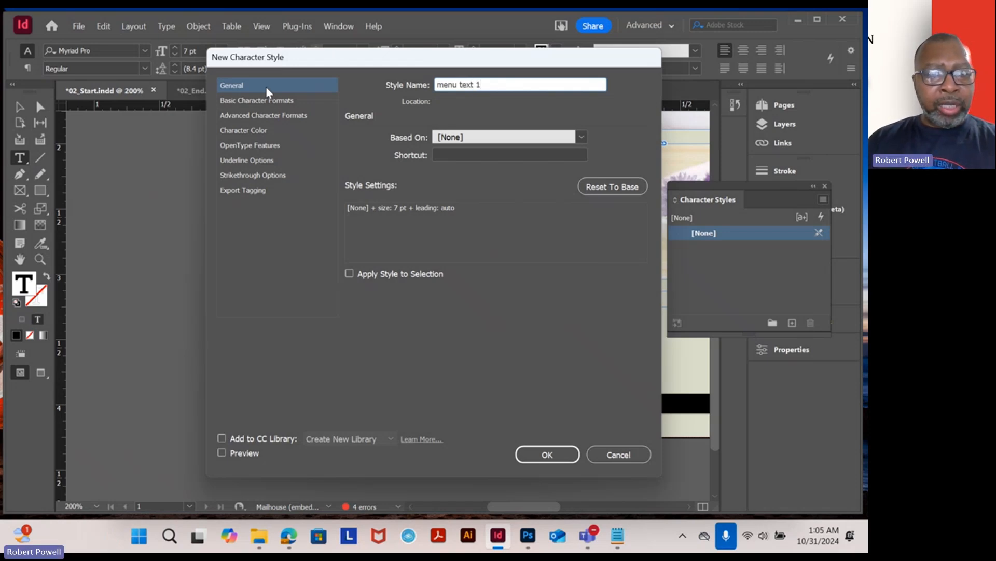
click(260, 101)
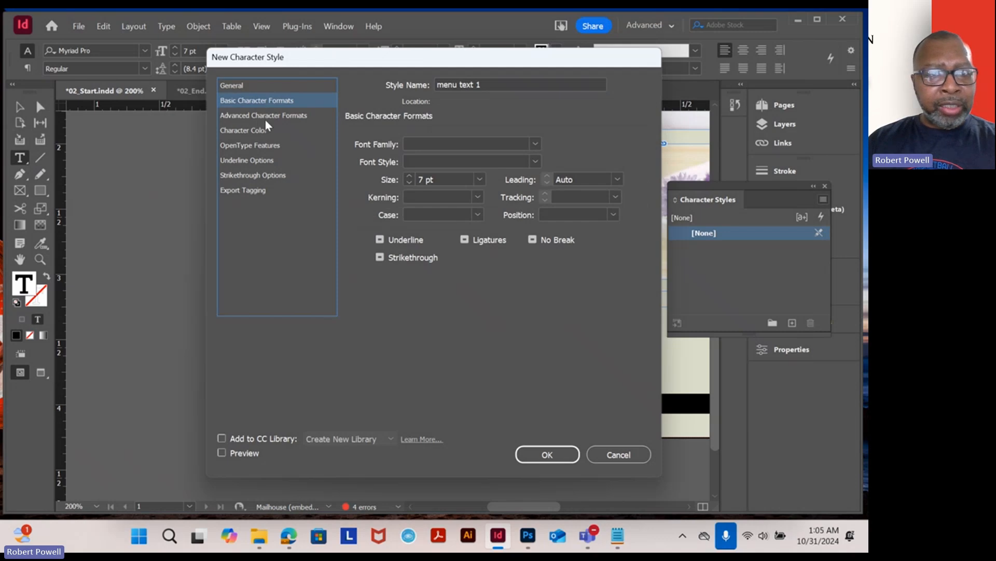
click(266, 117)
click(261, 133)
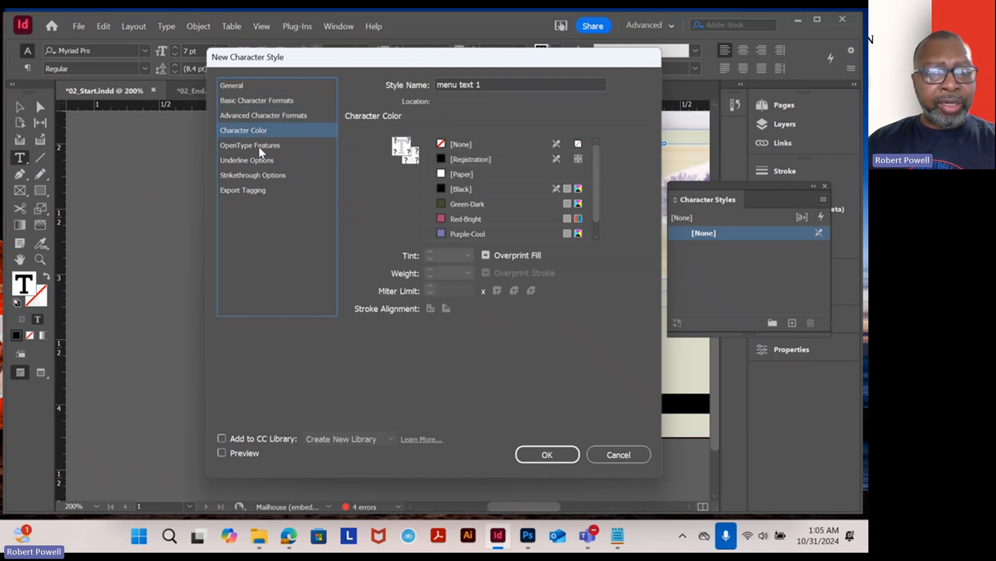
click(261, 147)
click(259, 160)
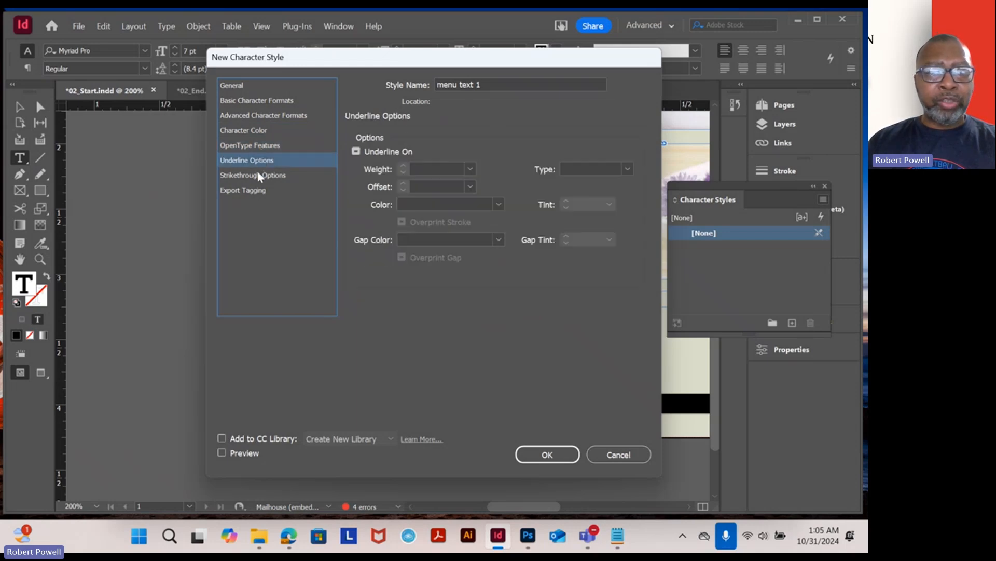
click(259, 180)
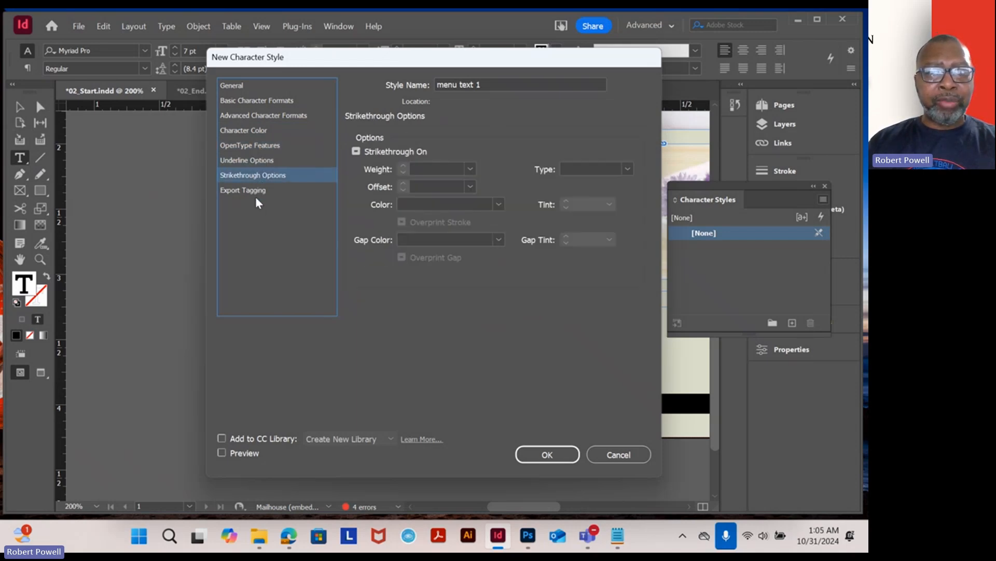
click(568, 455)
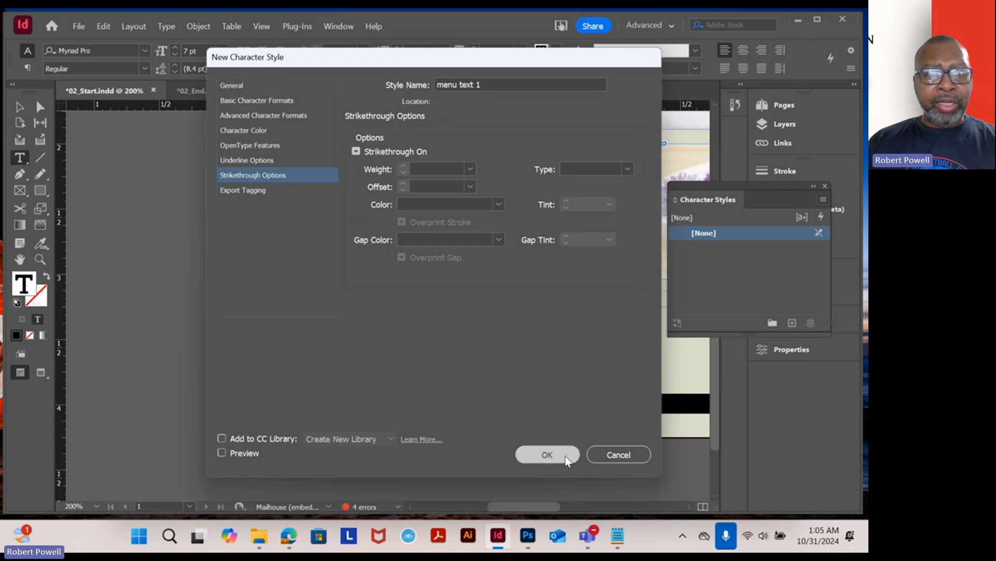
- Apply the menu text 1 character style to the Starters & Small Plates body text
click(319, 281)
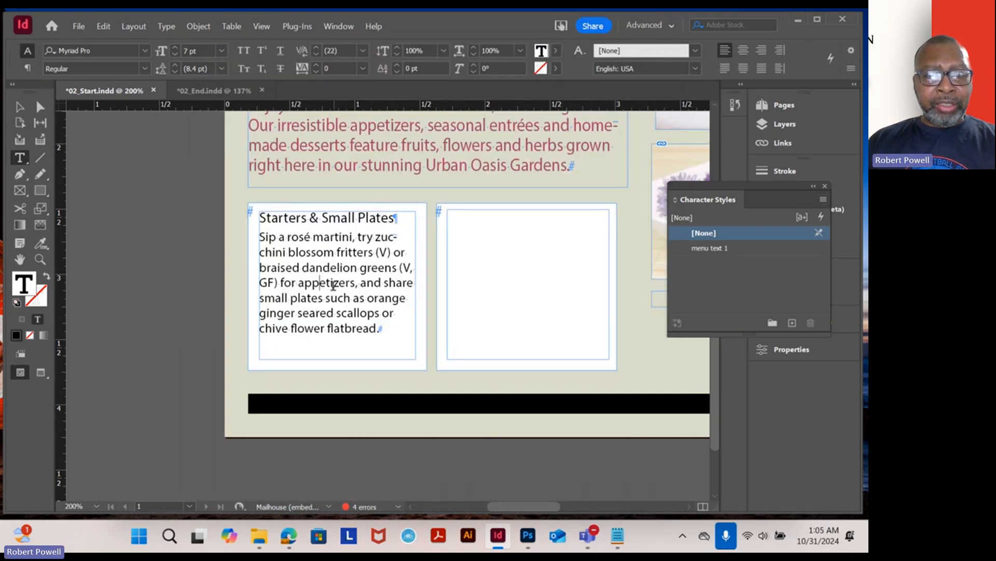
scroll(368, 325, up, 1)
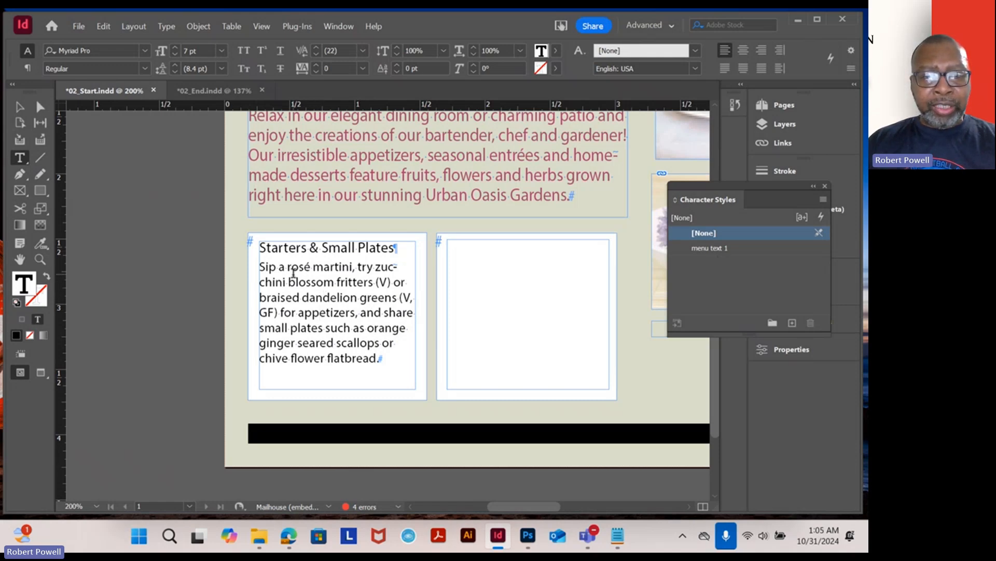
drag(297, 282, 338, 297)
click(438, 268)
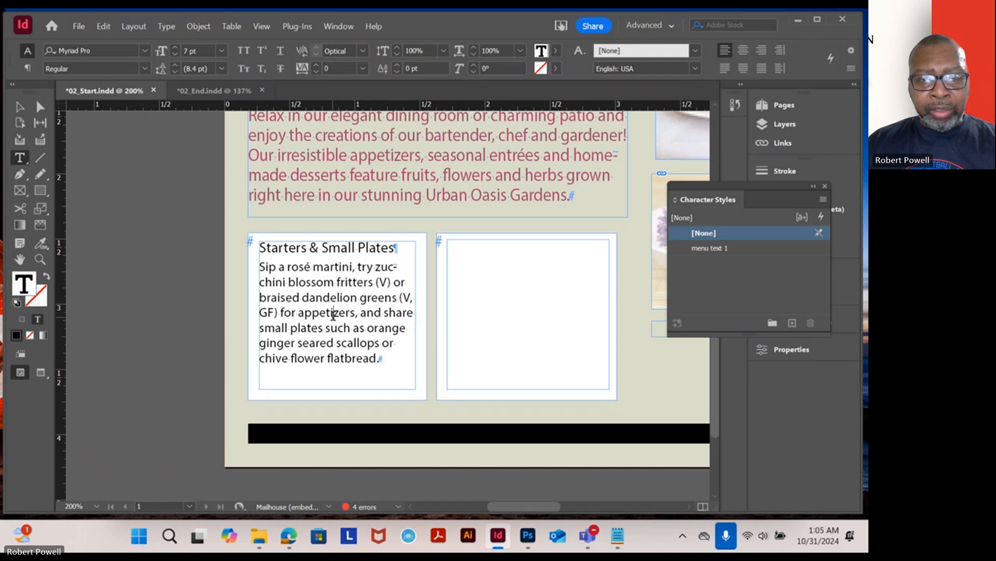
drag(379, 358, 260, 266)
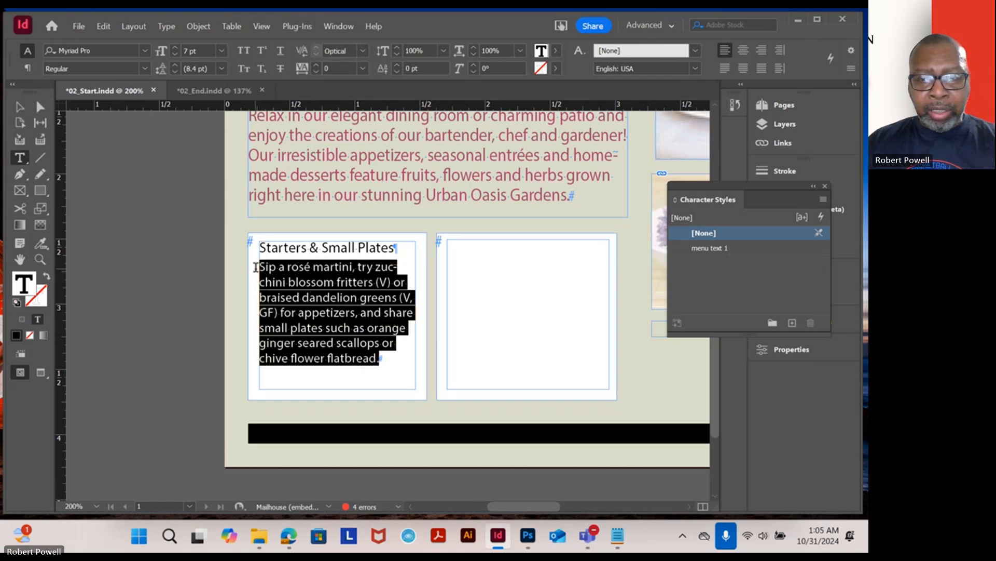
click(722, 249)
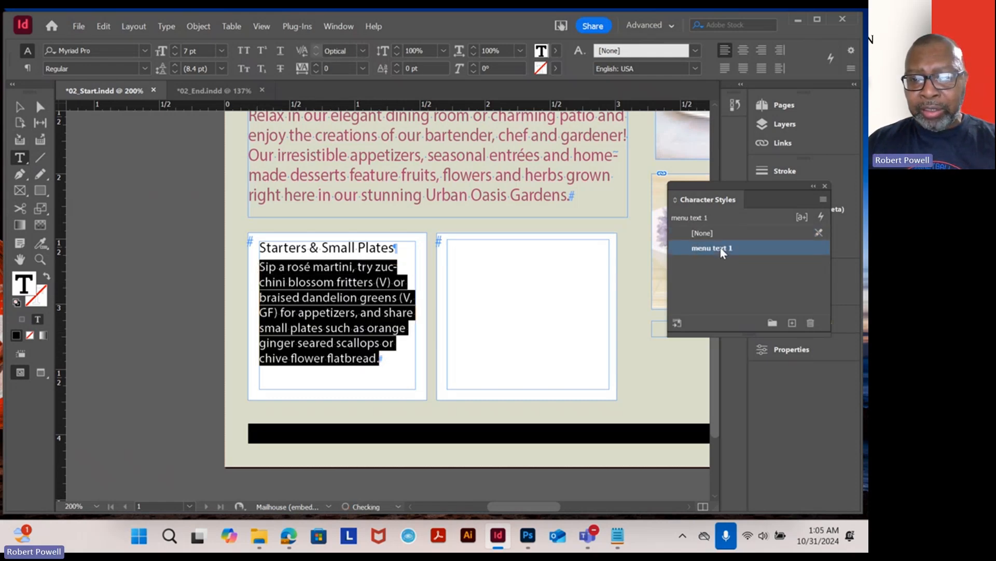
click(720, 248)
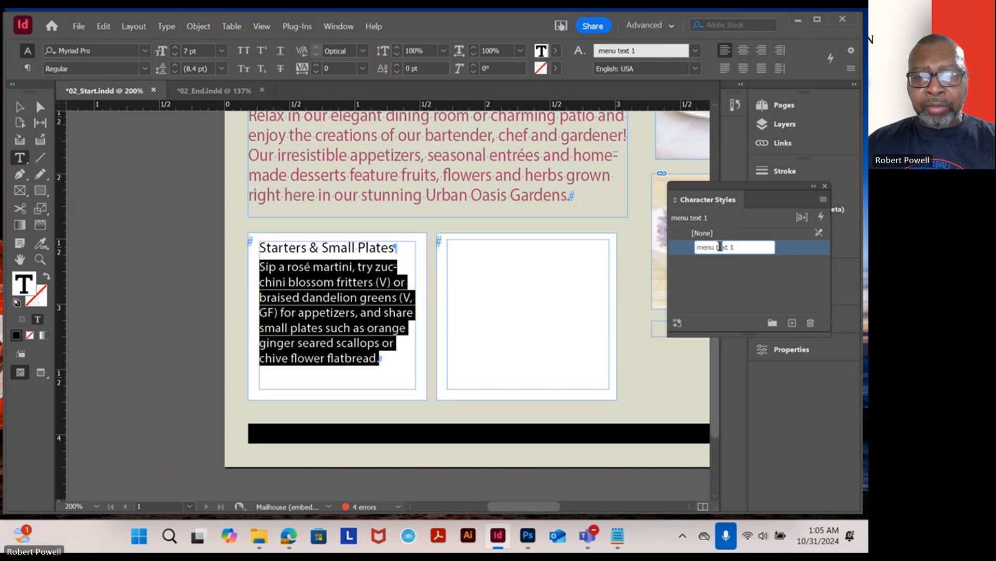
click(783, 259)
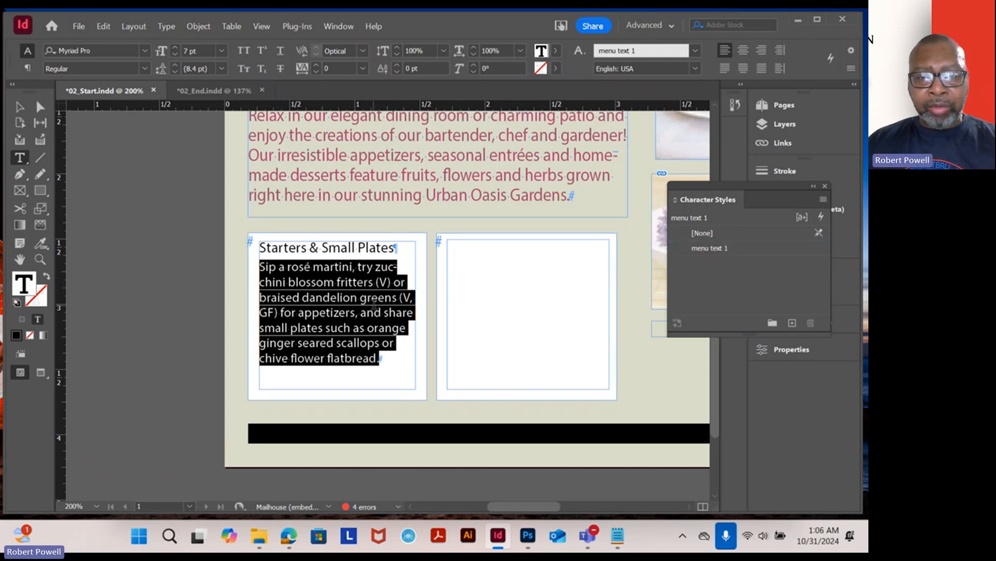
click(396, 342)
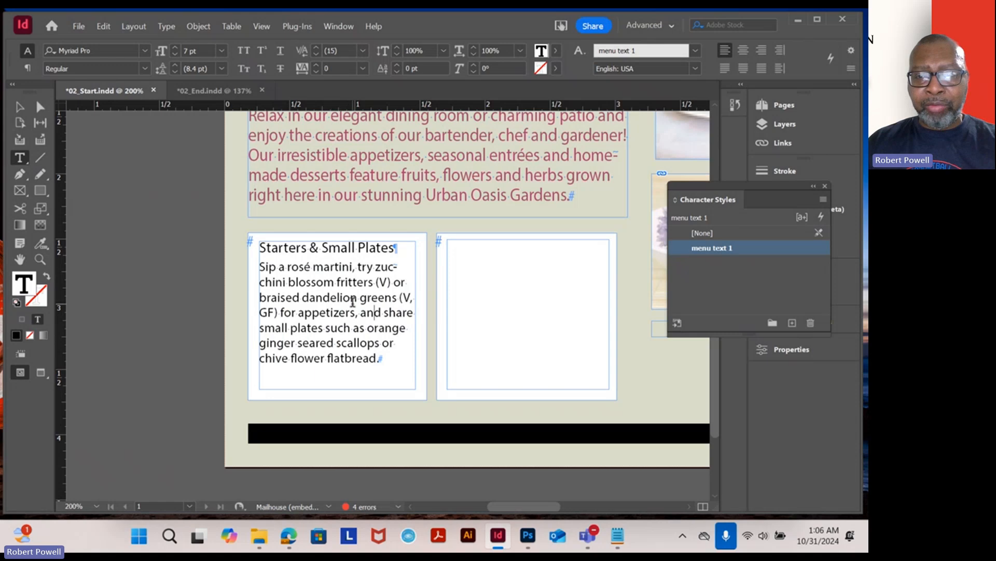
- Apply the menu text 1 character style to the introductory paragraph below Café & Bar
scroll(436, 313, up, 3)
drag(571, 284, 242, 202)
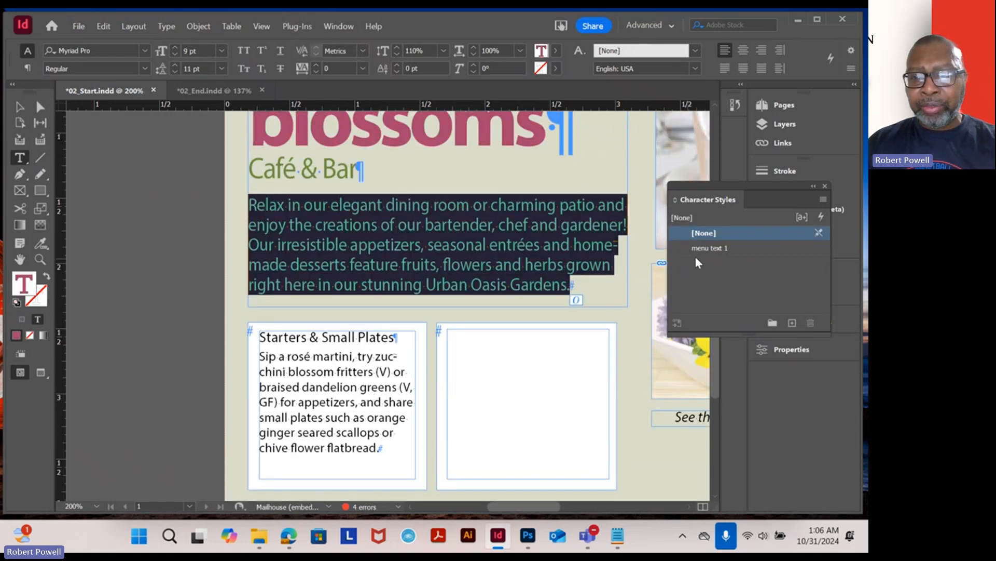
click(718, 247)
click(500, 249)
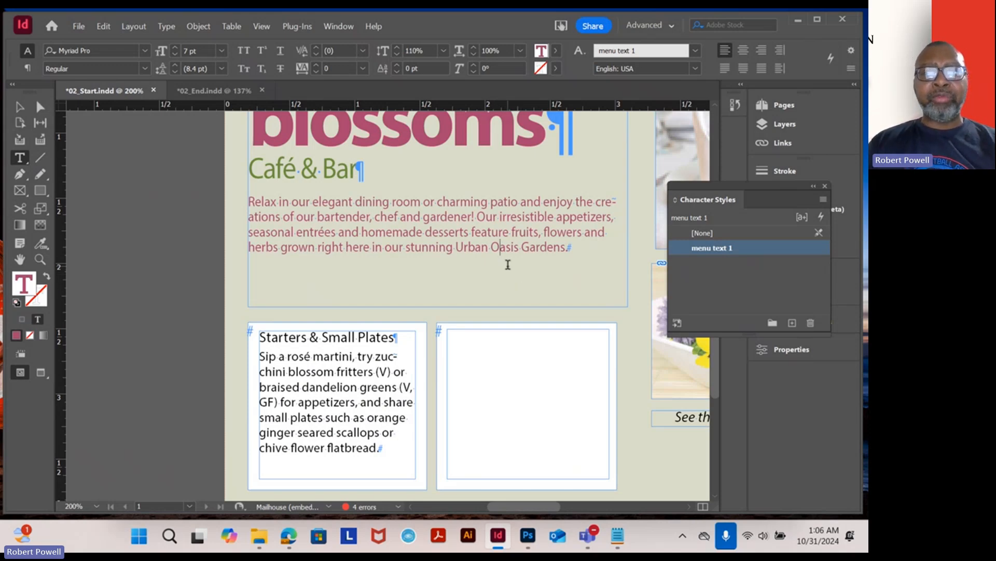
- Edit the menu text 1 character style to set its character color to Black
double_click(736, 249)
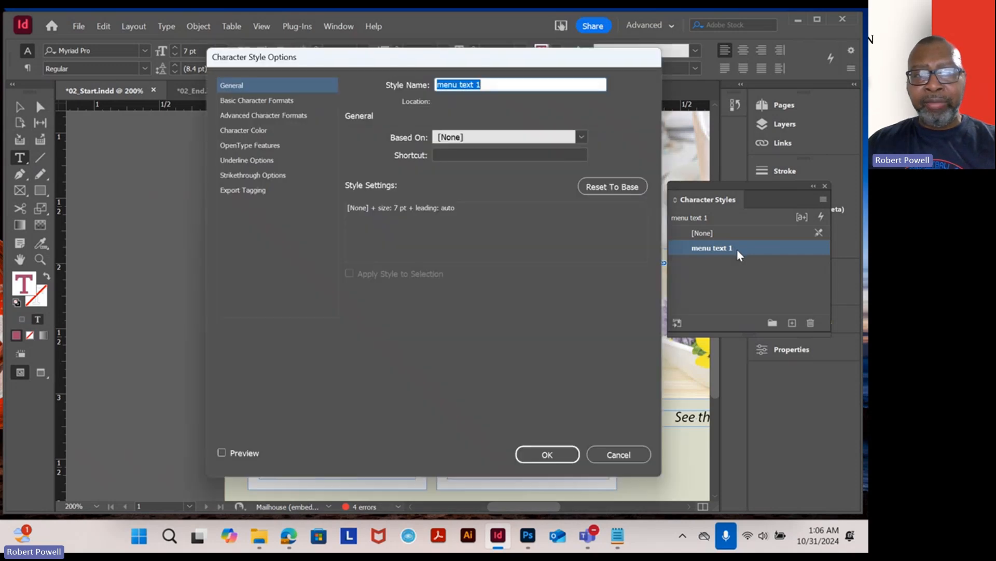
click(259, 133)
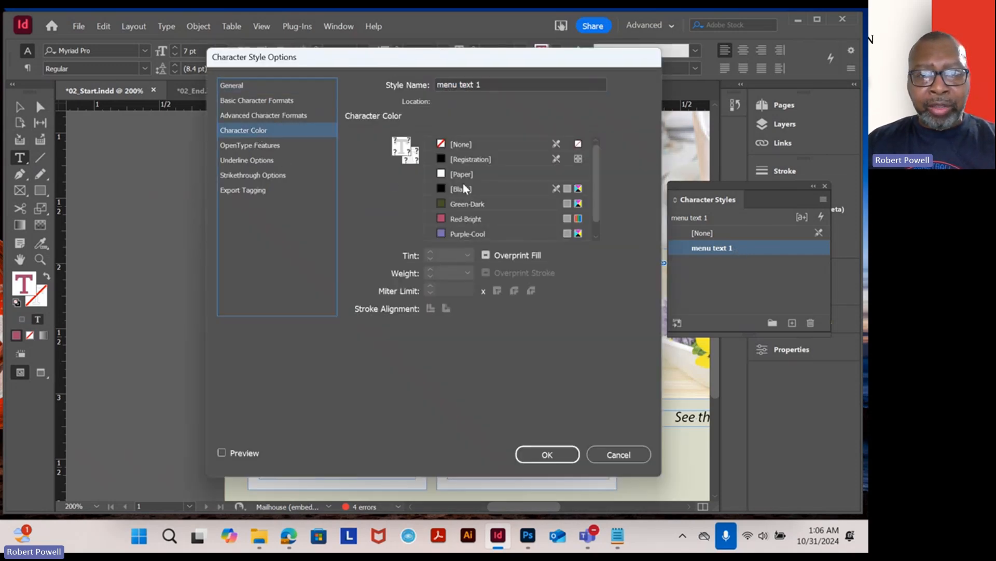
click(444, 190)
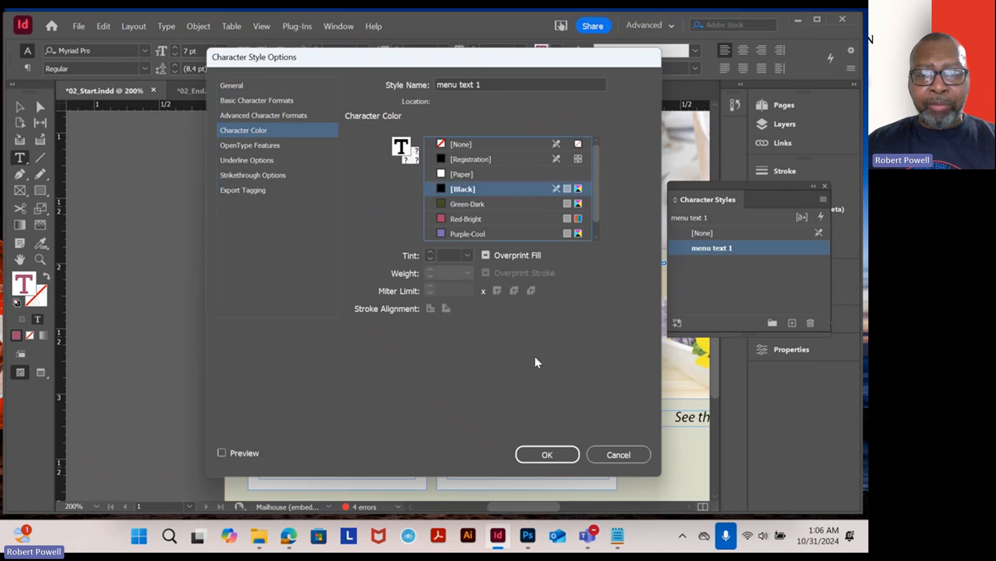
click(560, 459)
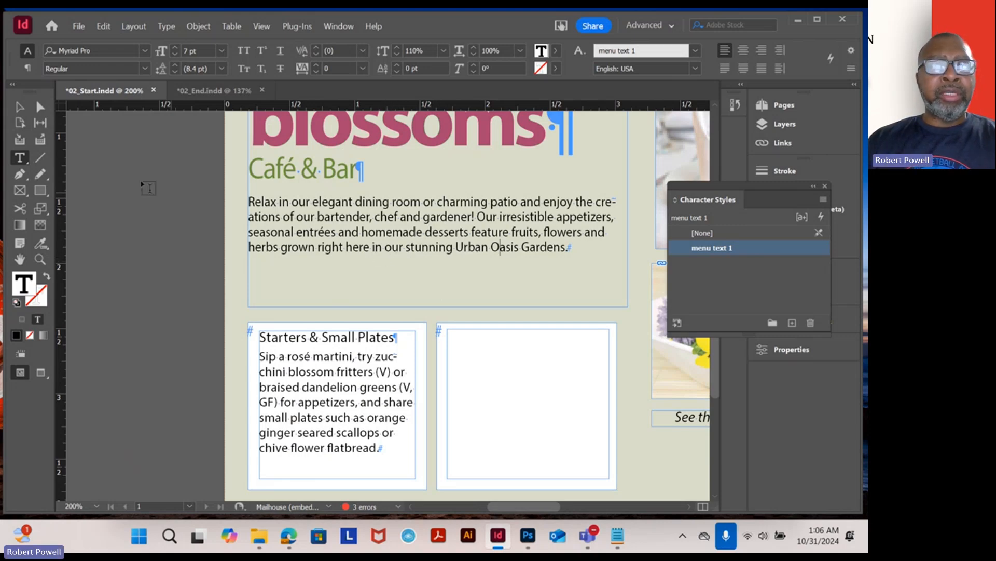
- Close the 02_Start and 02_End documents, declining to save changes to 02_End
click(23, 110)
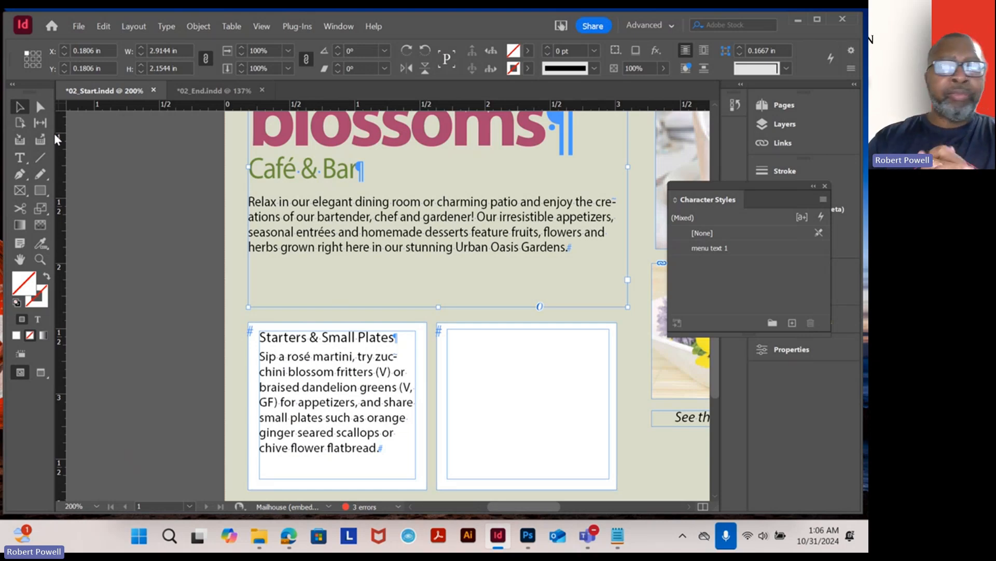
click(153, 90)
click(499, 285)
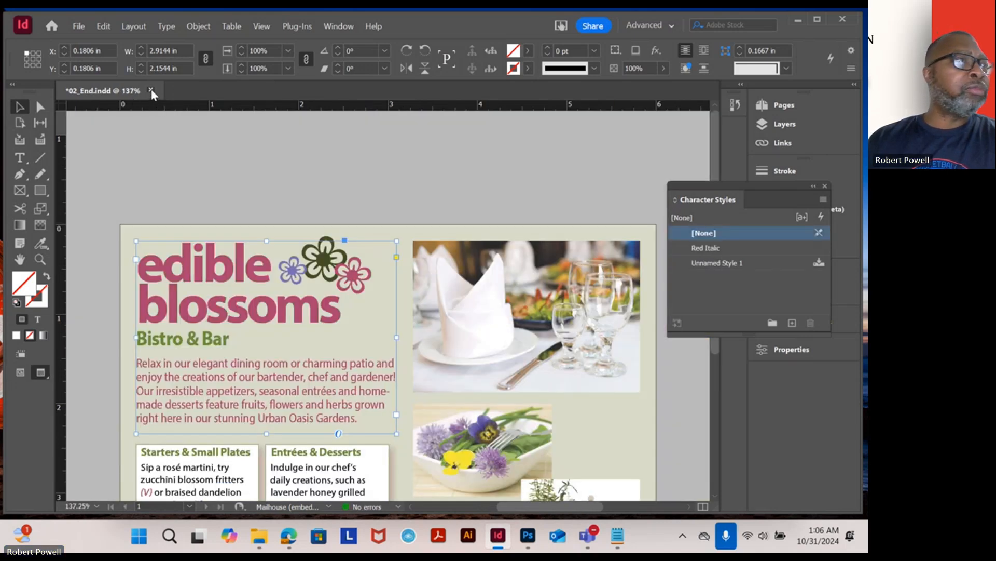
click(152, 91)
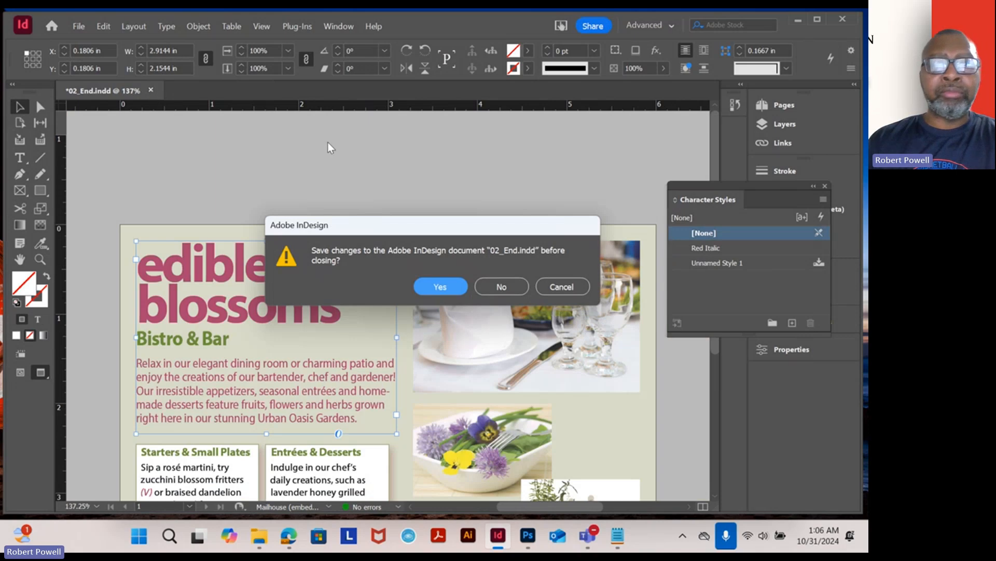
click(489, 288)
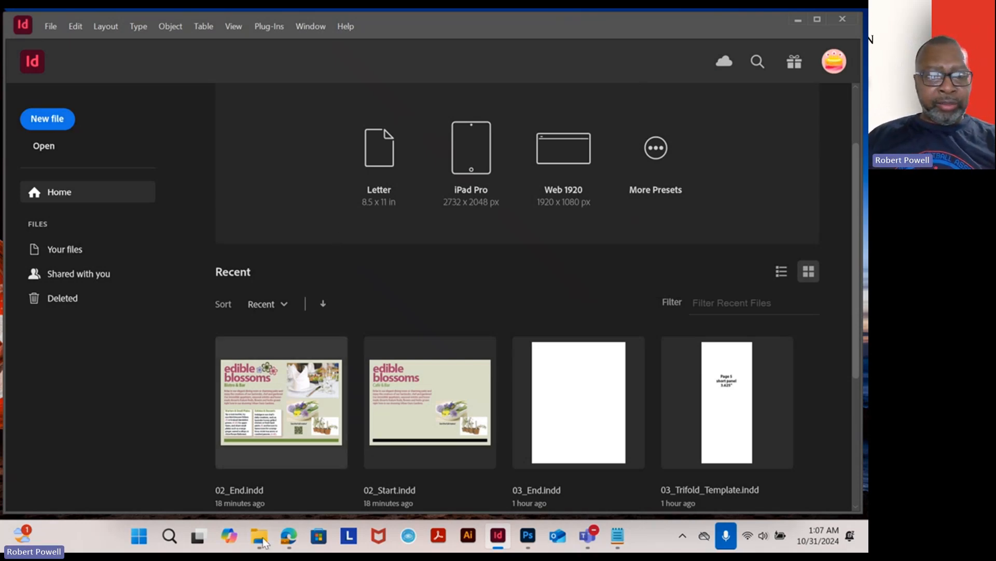
- Switch to the browser and open the Week 4 Learning Content page of the DG2508 course site
mouse_move(293, 537)
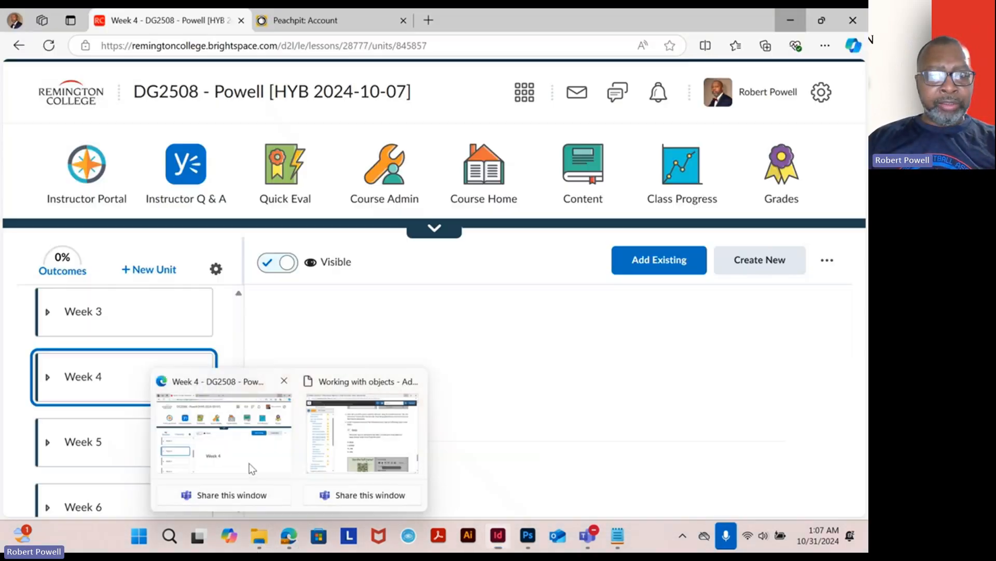
click(249, 463)
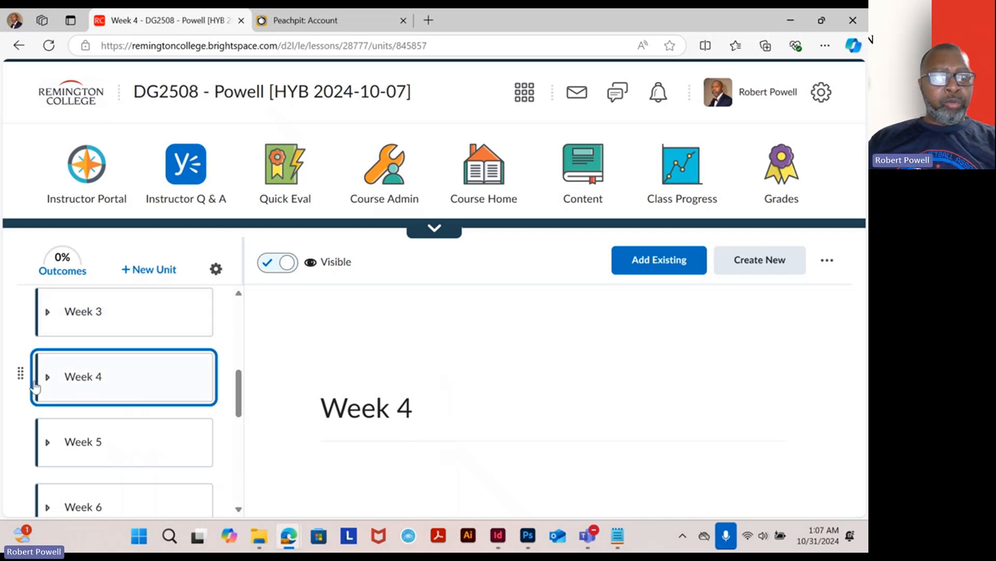
scroll(111, 367, down, 2)
scroll(110, 367, up, 2)
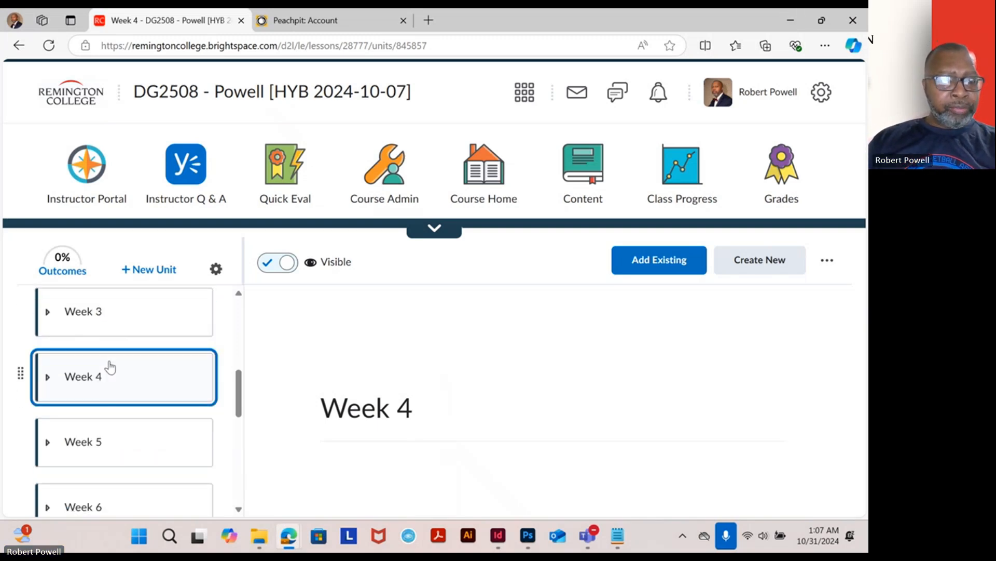
click(48, 377)
scroll(153, 412, down, 2)
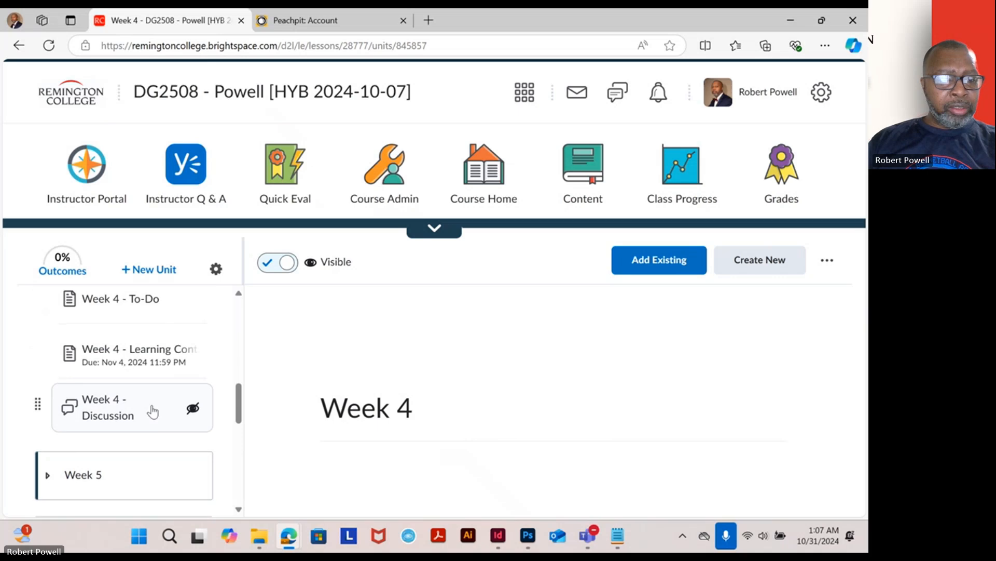
click(156, 367)
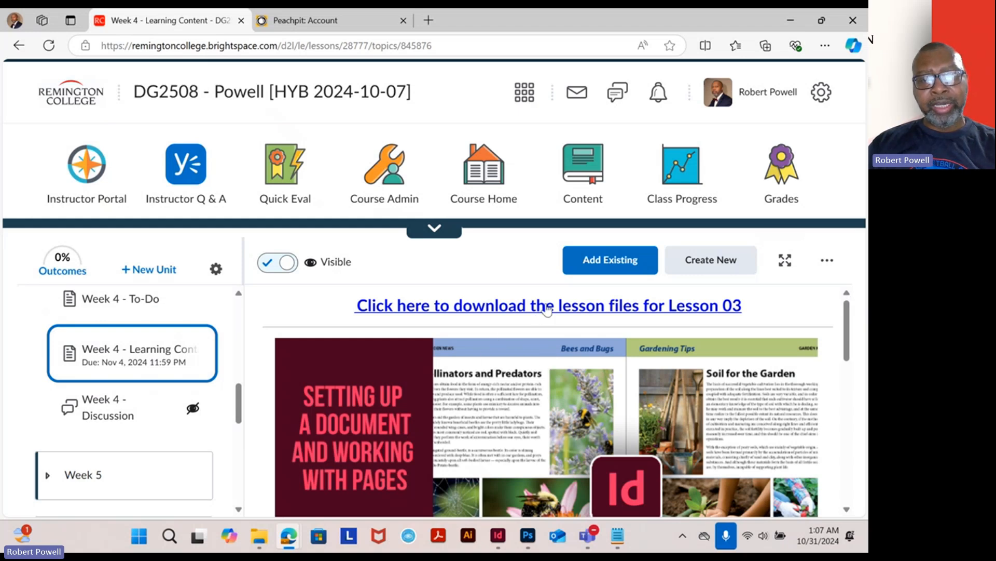
- Download the lesson files for Lesson 03 and return to InDesign
click(549, 308)
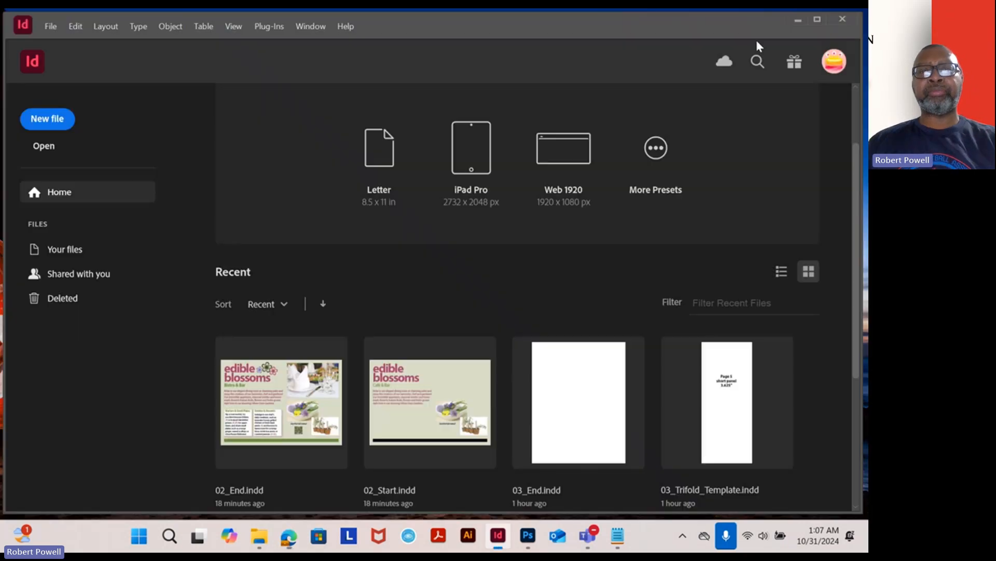
click(790, 20)
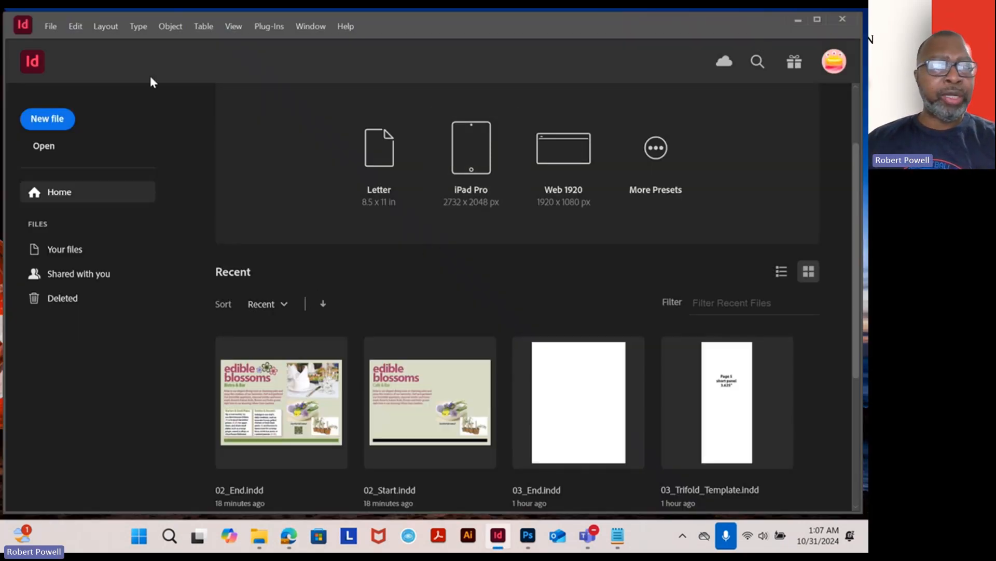
- Open 03_End from the Lesson03 folder and update its modified links
click(52, 27)
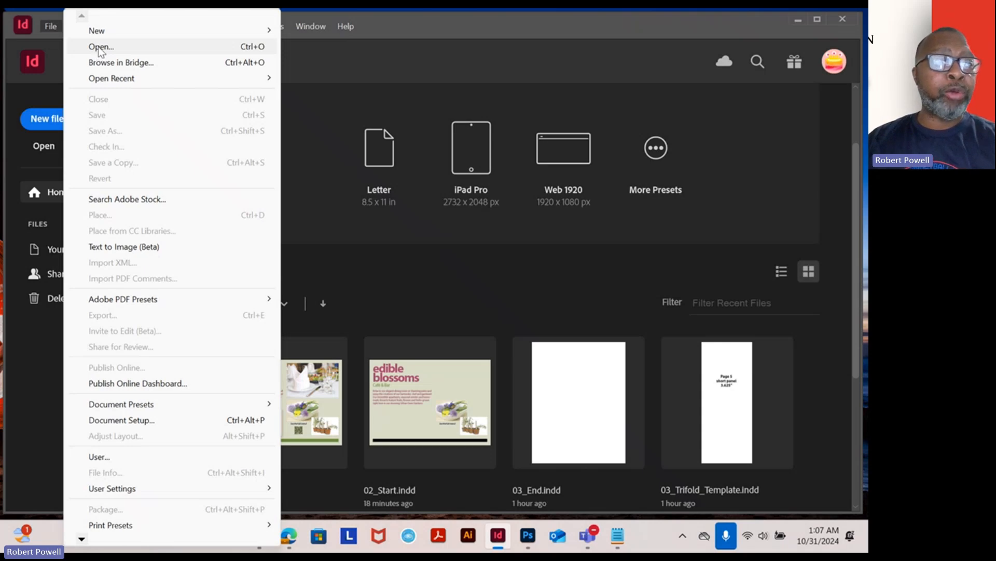
click(100, 47)
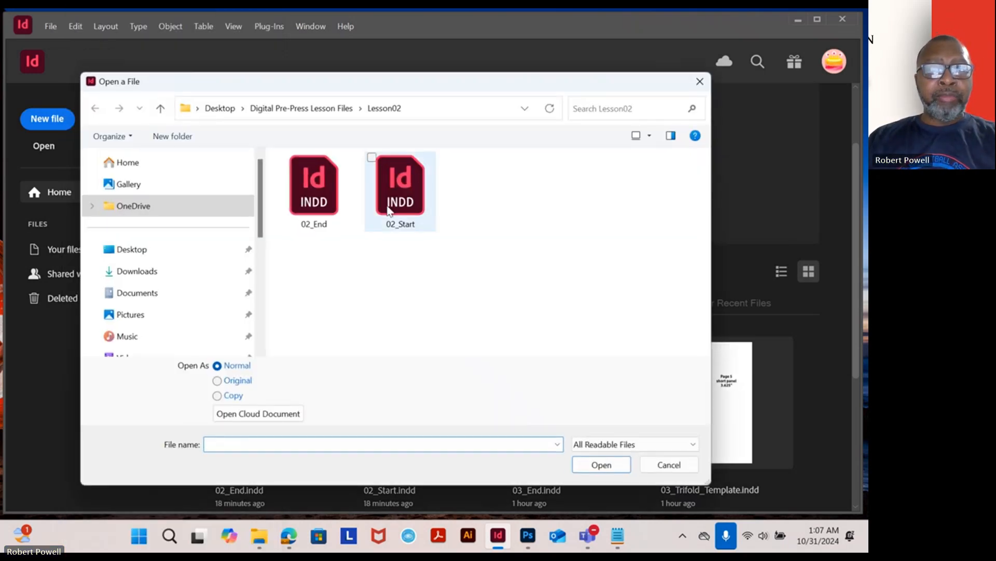
click(279, 103)
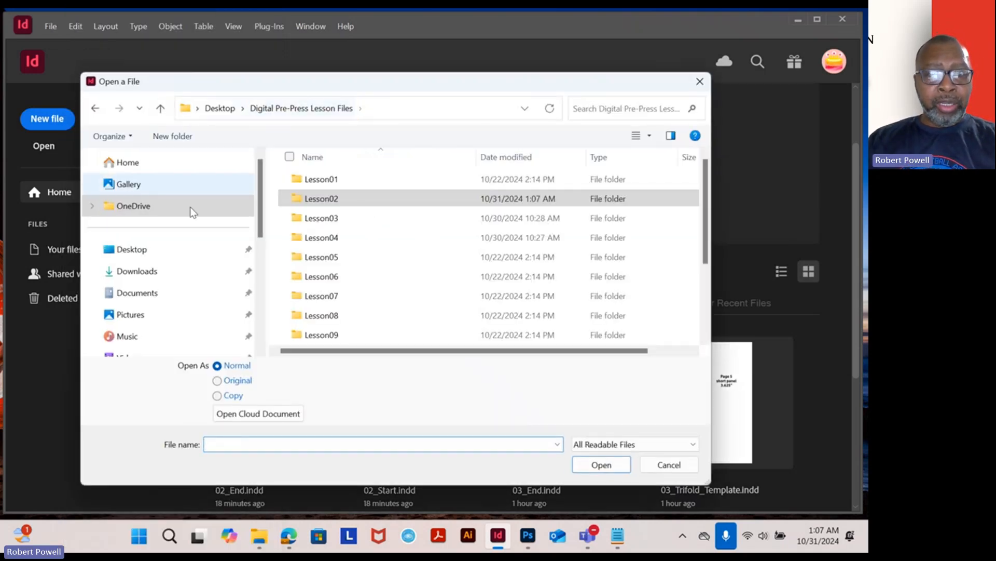
double_click(320, 218)
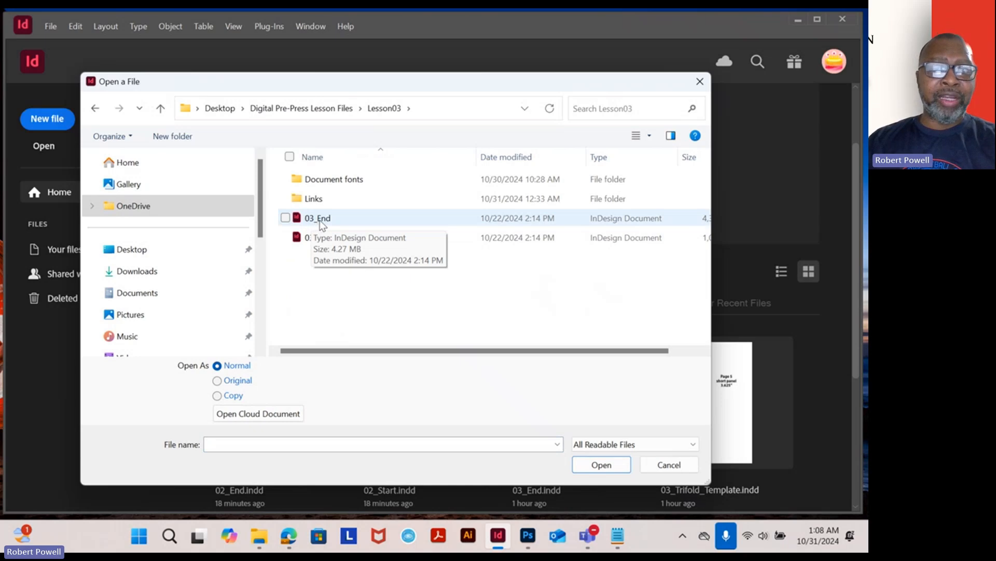
double_click(320, 219)
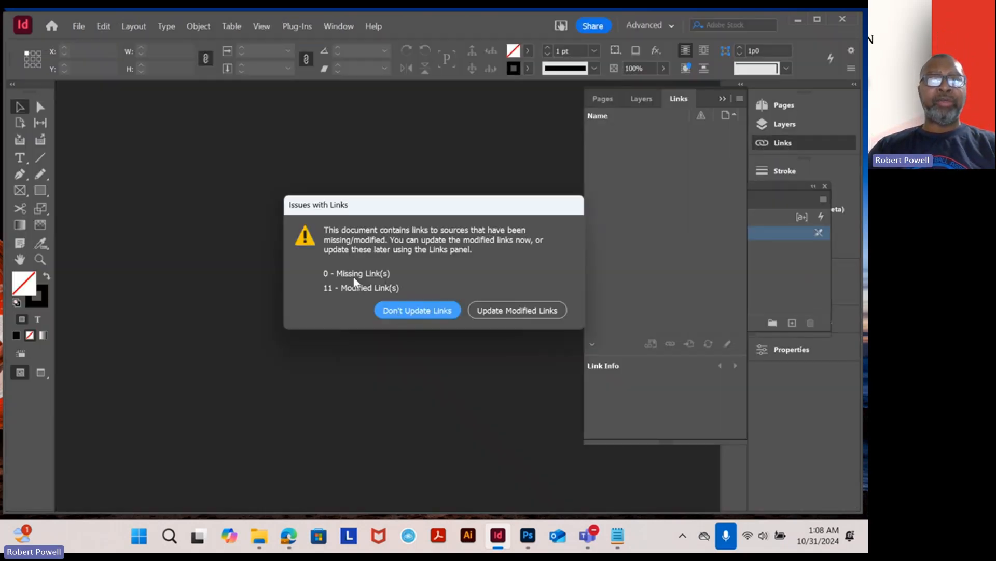
click(511, 310)
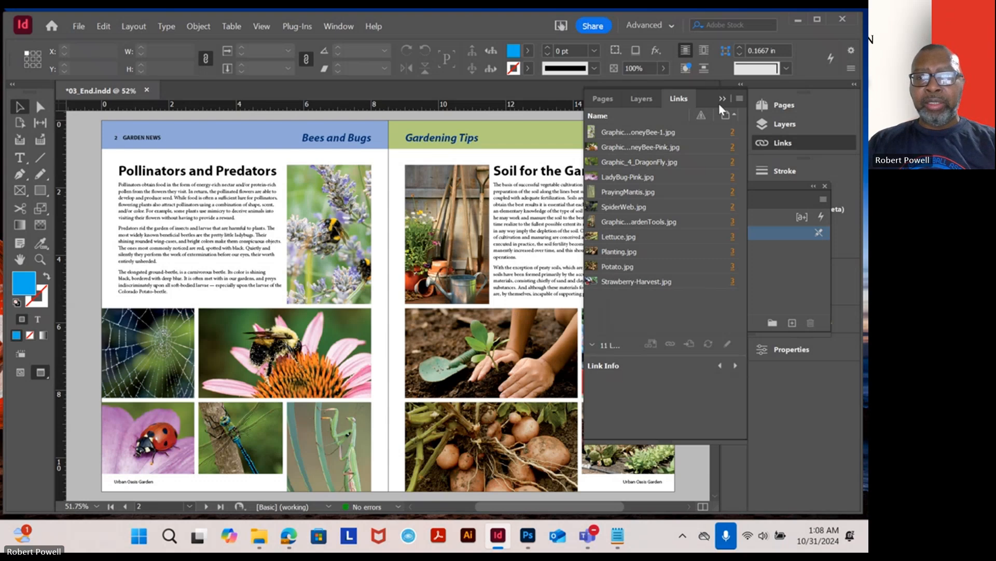
- Collapse the floating Links and Character Styles panels and scroll through the 03_End spread to review its layout
click(722, 99)
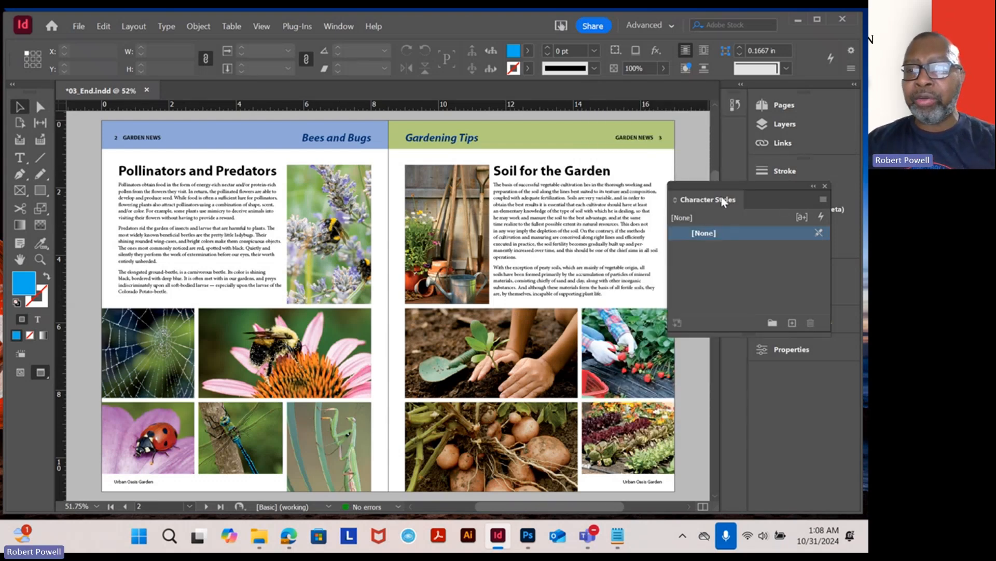
drag(724, 202, 789, 312)
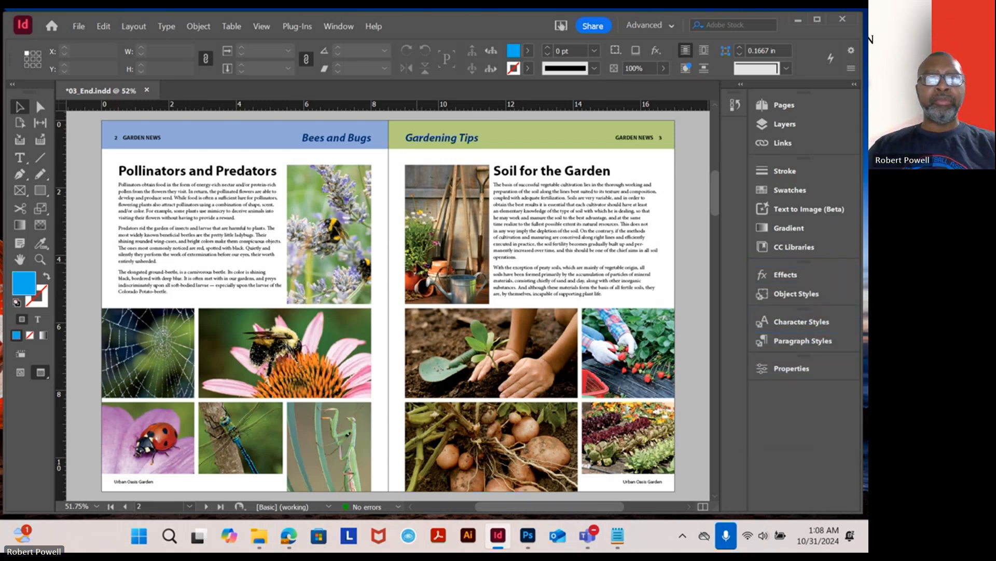
scroll(372, 252, up, 2)
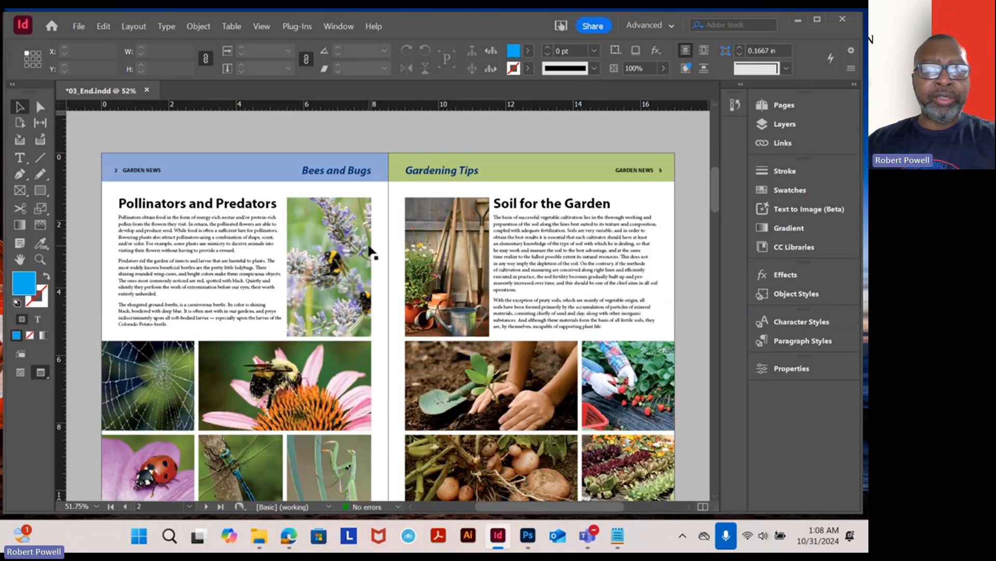
scroll(370, 251, up, 2)
scroll(370, 251, down, 4)
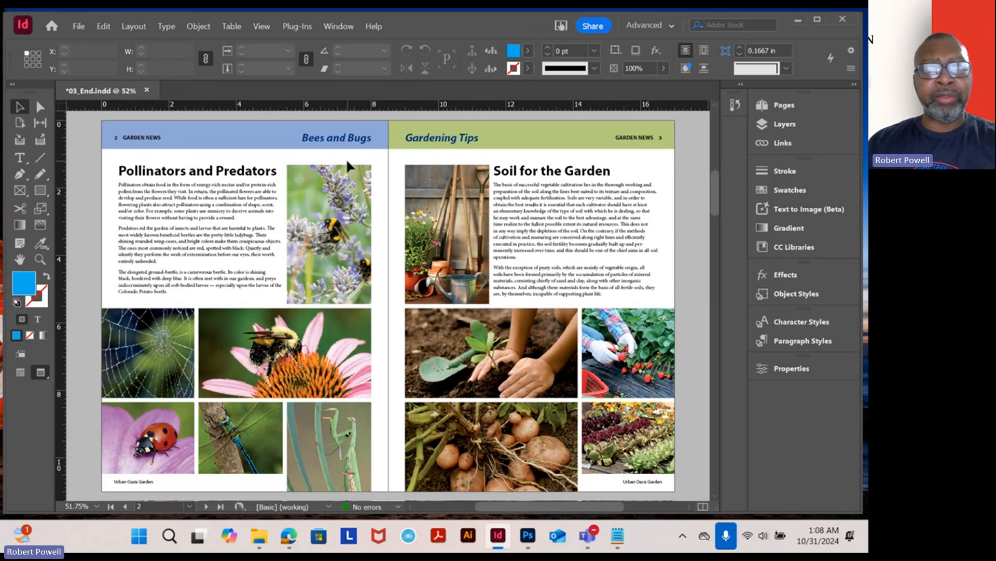
scroll(332, 181, down, 2)
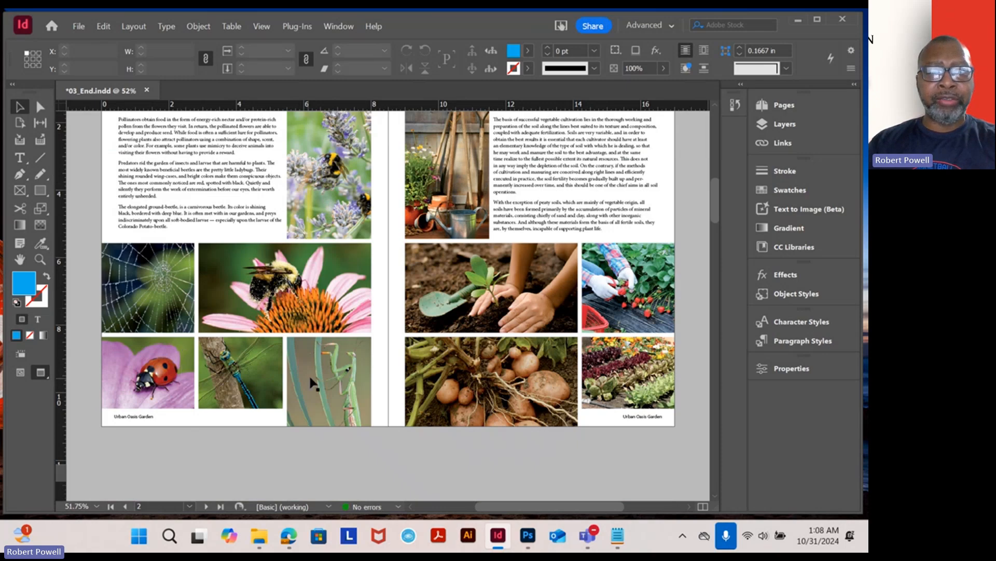
scroll(340, 301, up, 3)
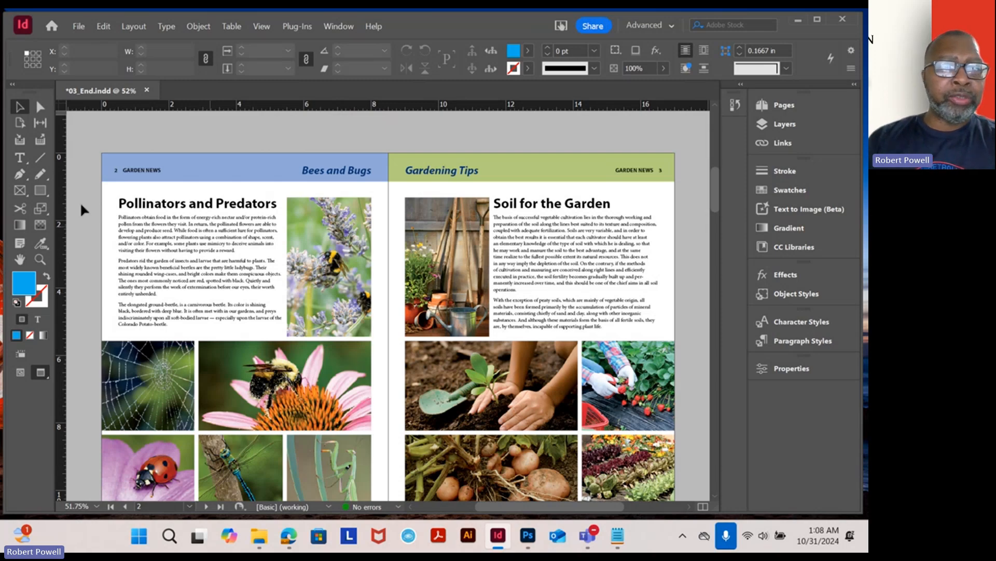
- Close 03_End without saving changes
click(146, 90)
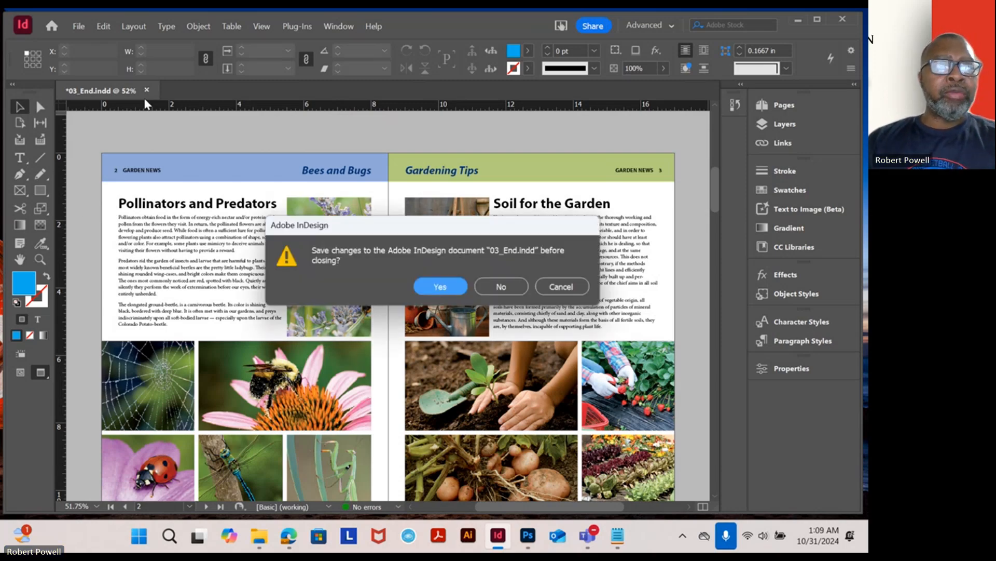
click(508, 288)
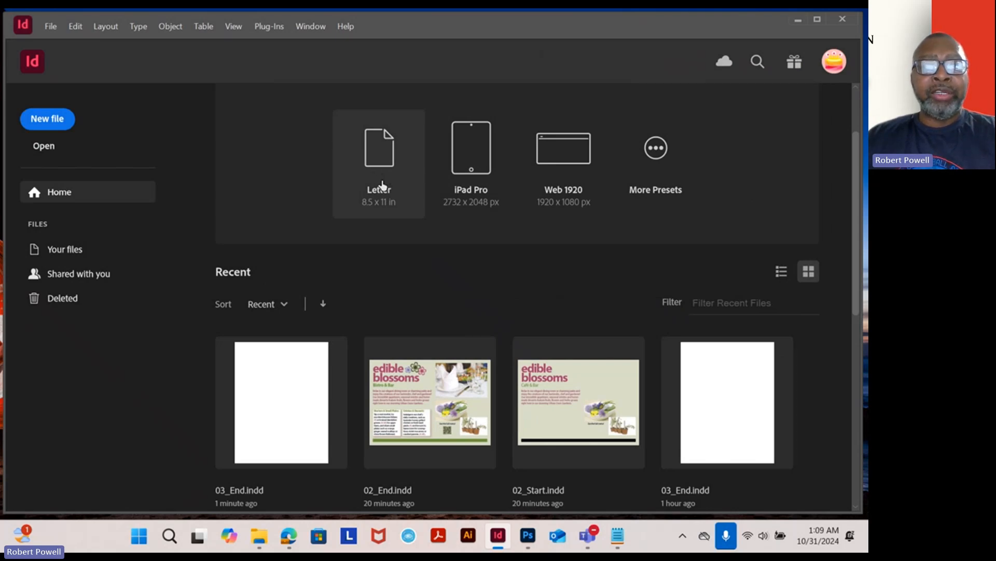
- Start a new document from the Saved presets and name it Newsletter 2
click(50, 26)
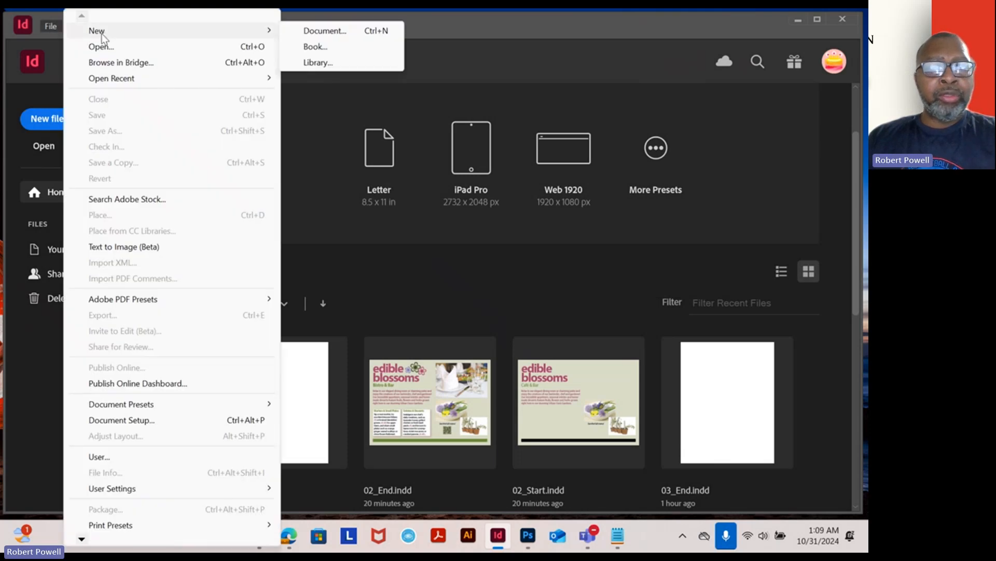
click(349, 245)
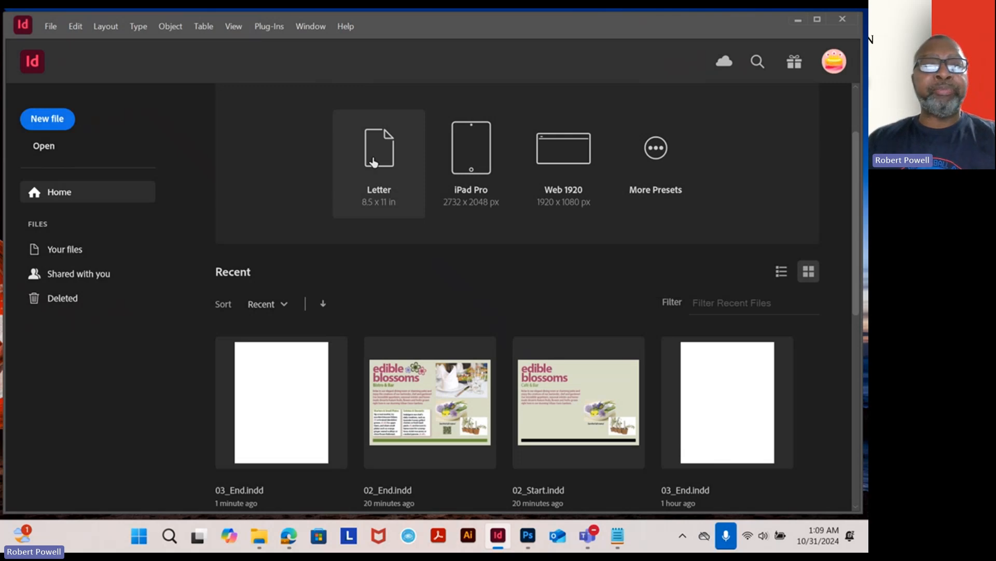
click(52, 26)
mouse_move(130, 31)
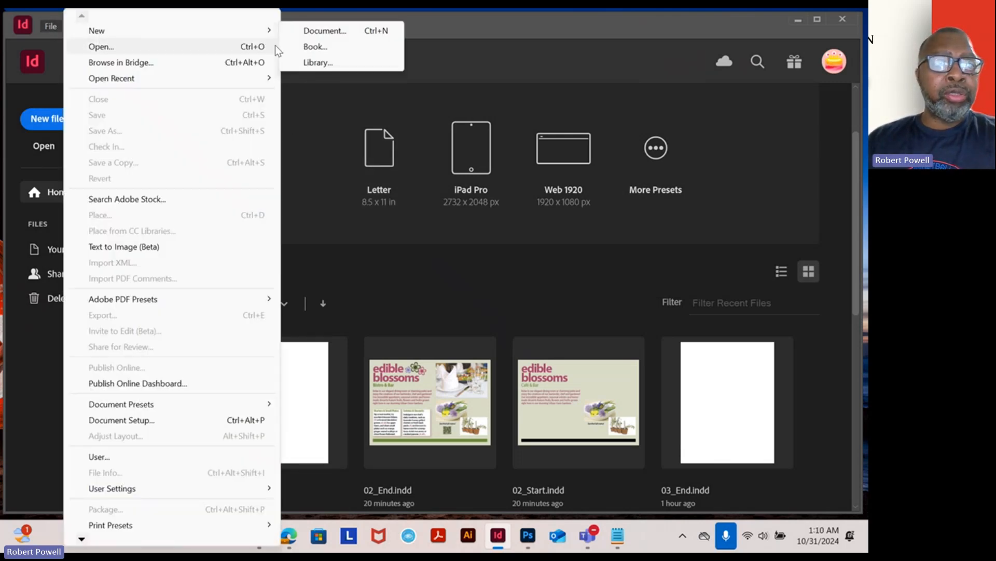
click(322, 32)
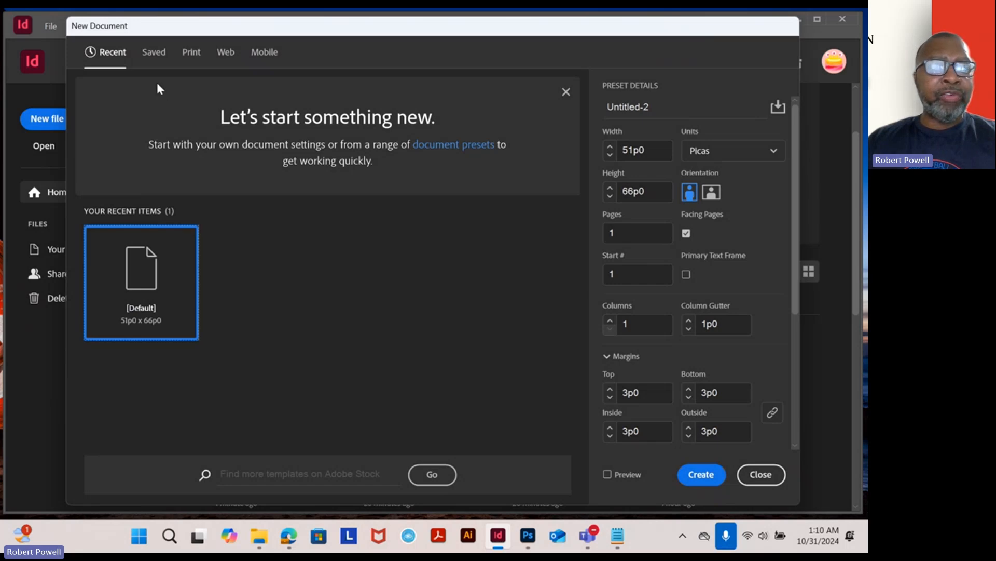
click(155, 61)
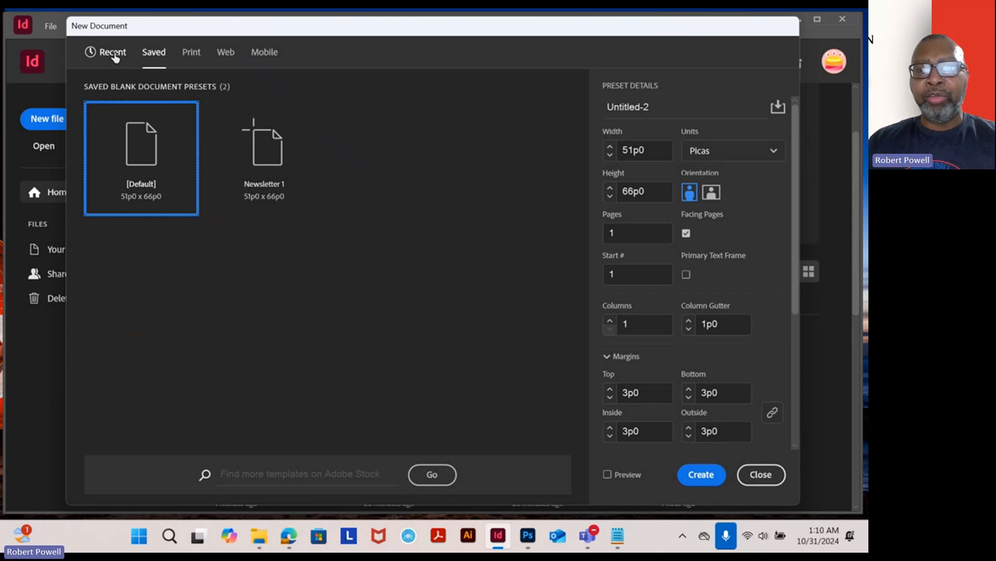
key(Tab)
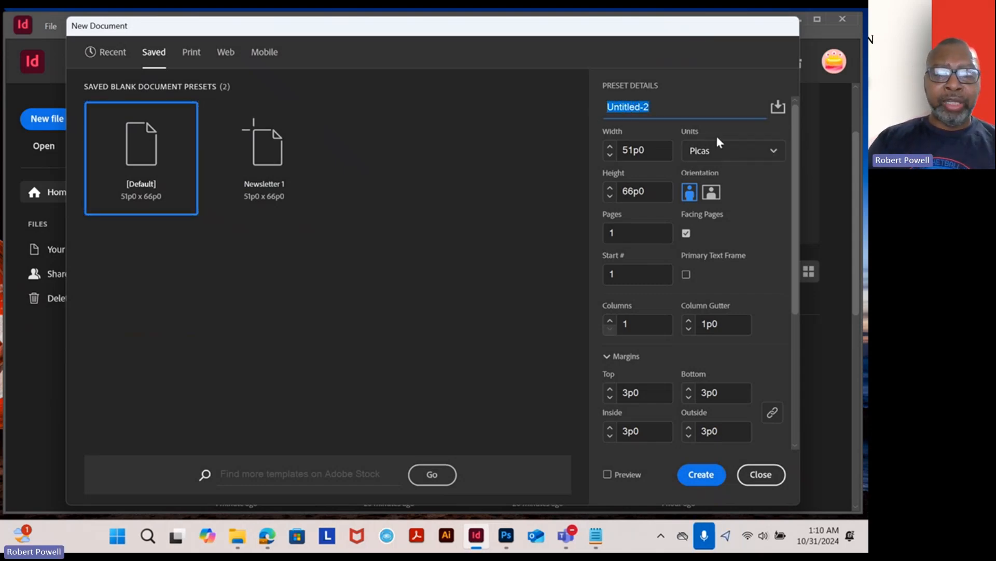
text(Newsl)
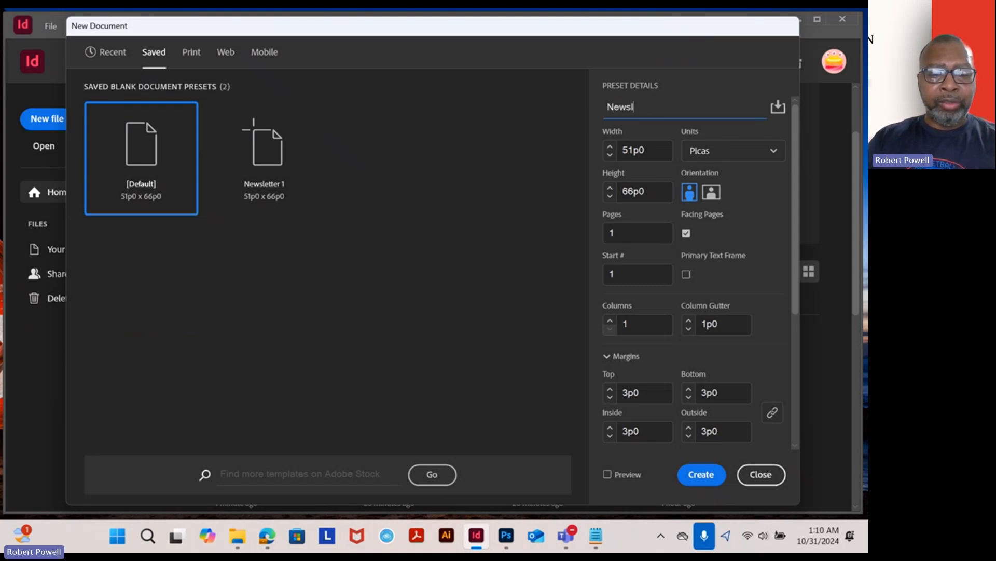
text(etter)
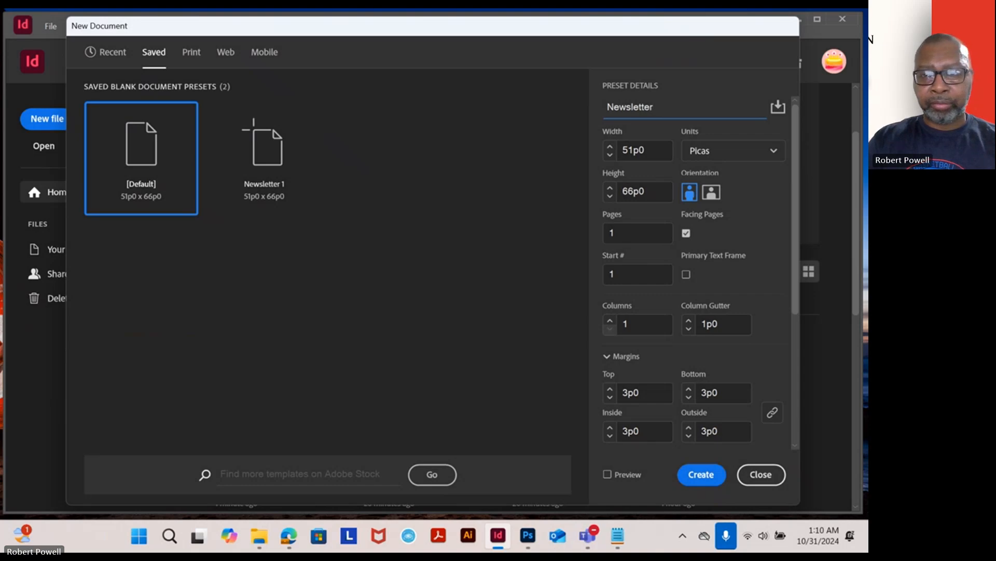
text( 2)
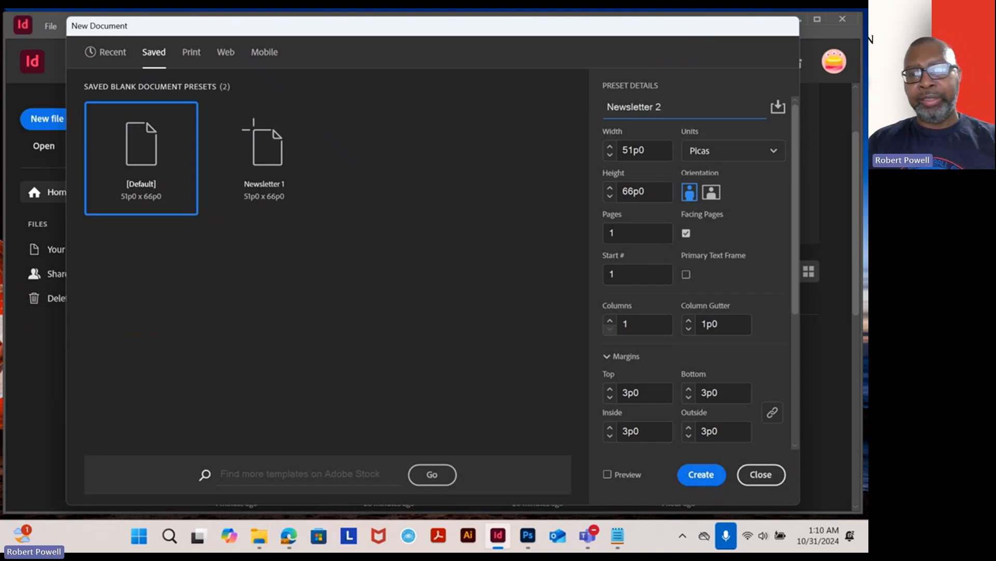
- Set the units to Inches and all margins to 0.25 in, then create the document
click(775, 151)
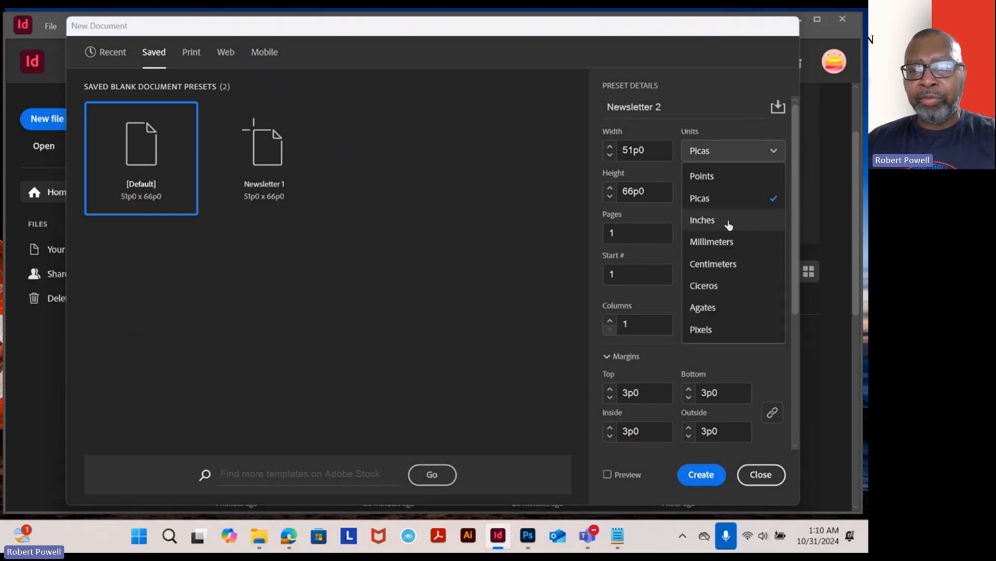
key(Escape)
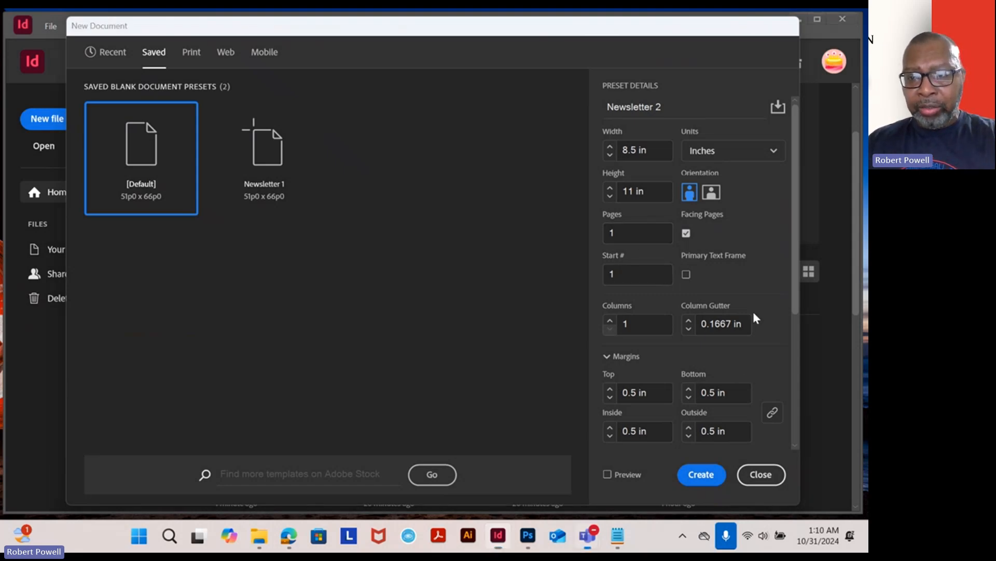
click(633, 394)
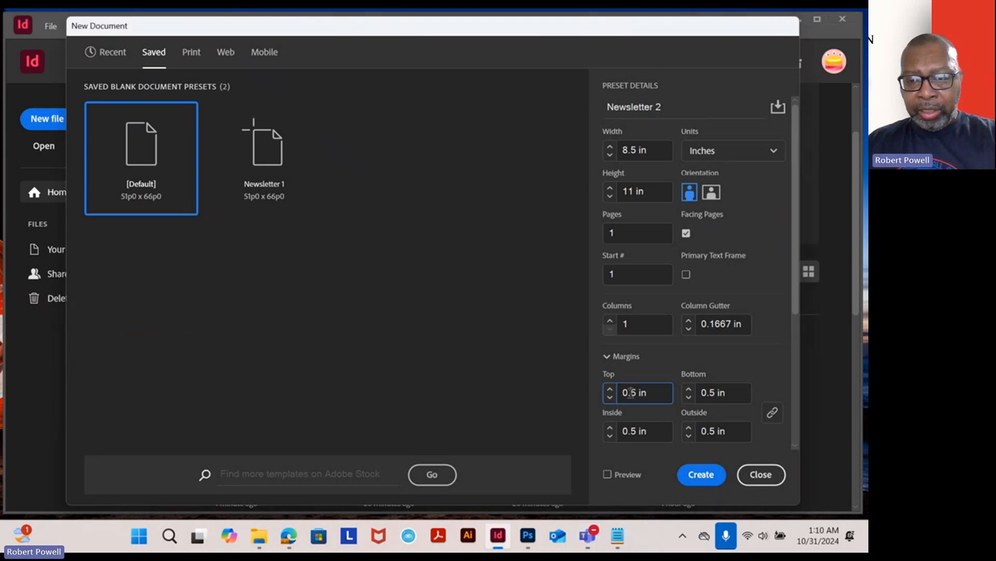
double_click(637, 395)
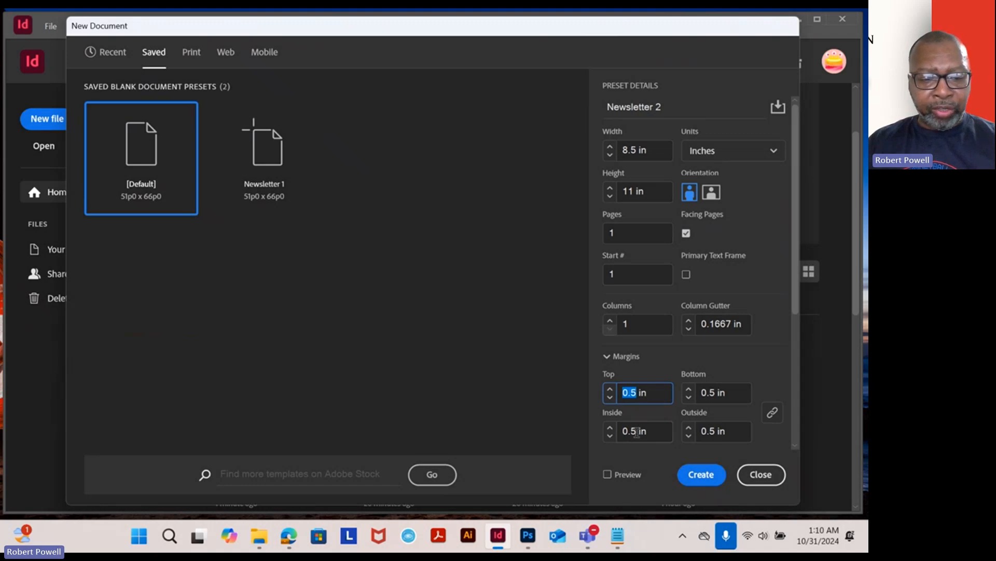
text(.25)
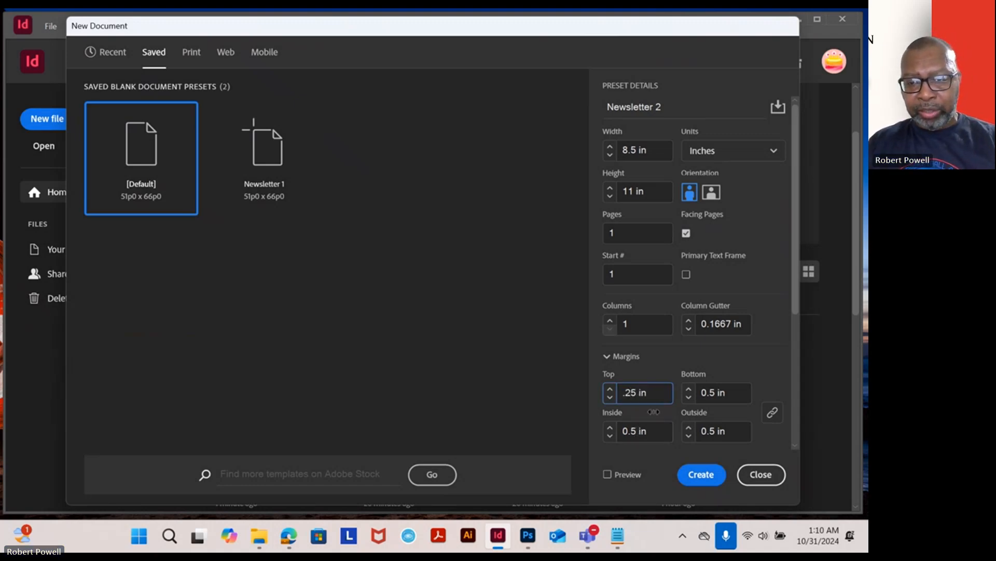
click(652, 431)
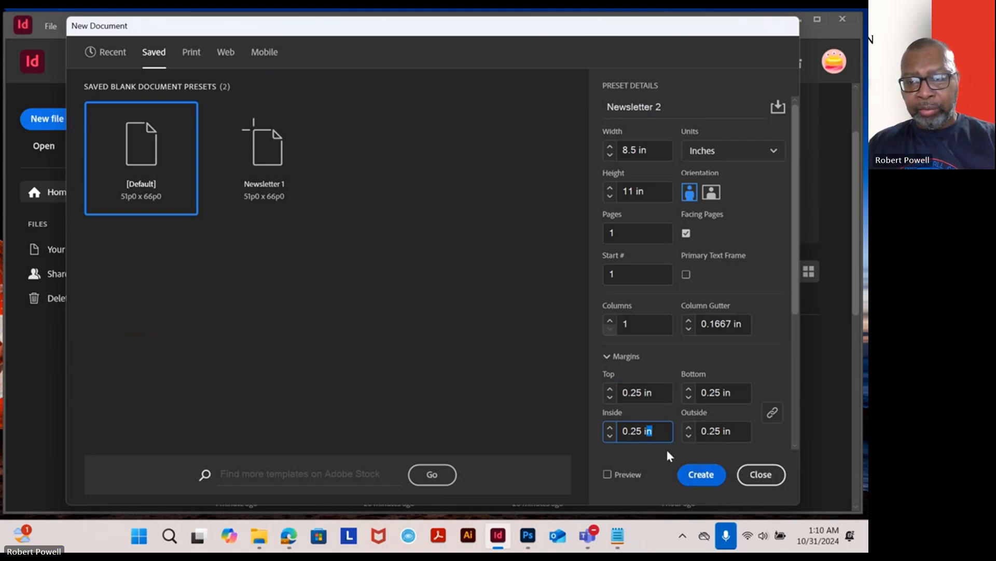
click(703, 476)
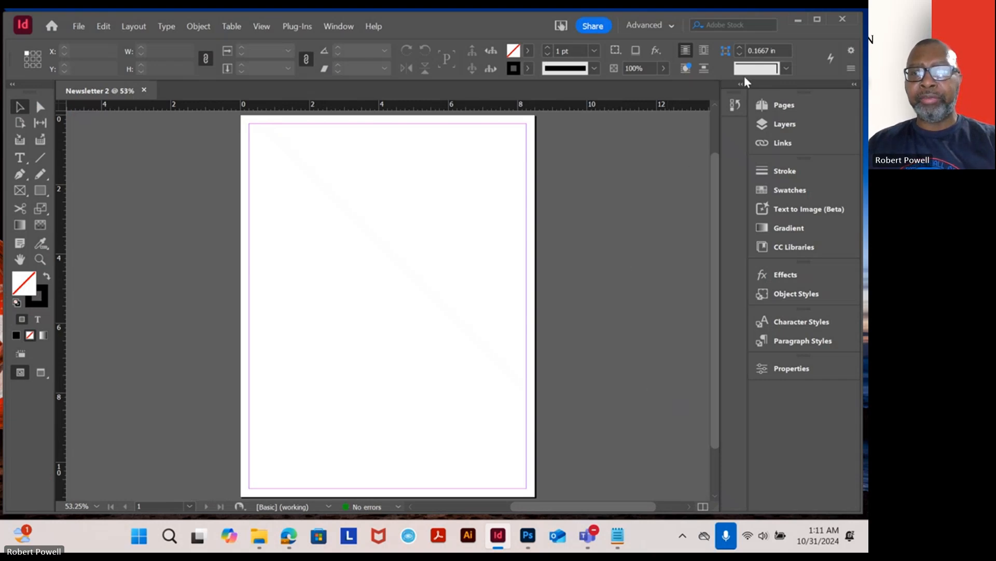
- Open the Pages panel for the new document
click(752, 307)
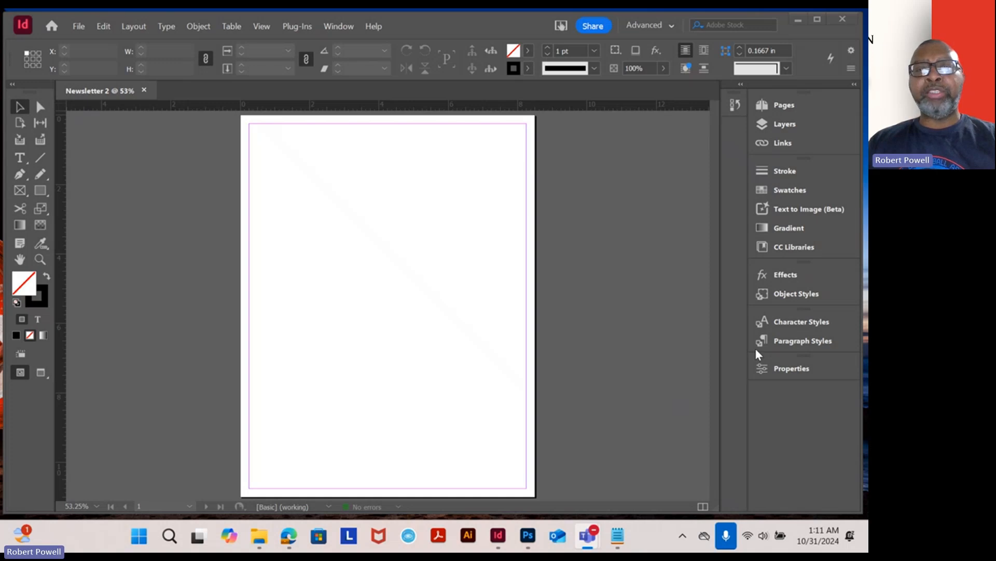
scroll(570, 205, down, 2)
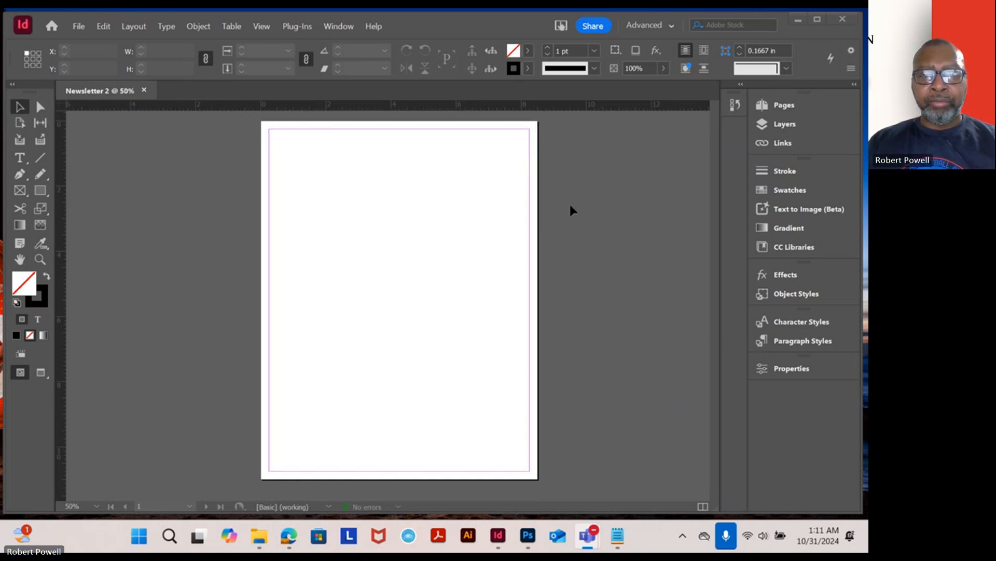
scroll(567, 210, up, 1)
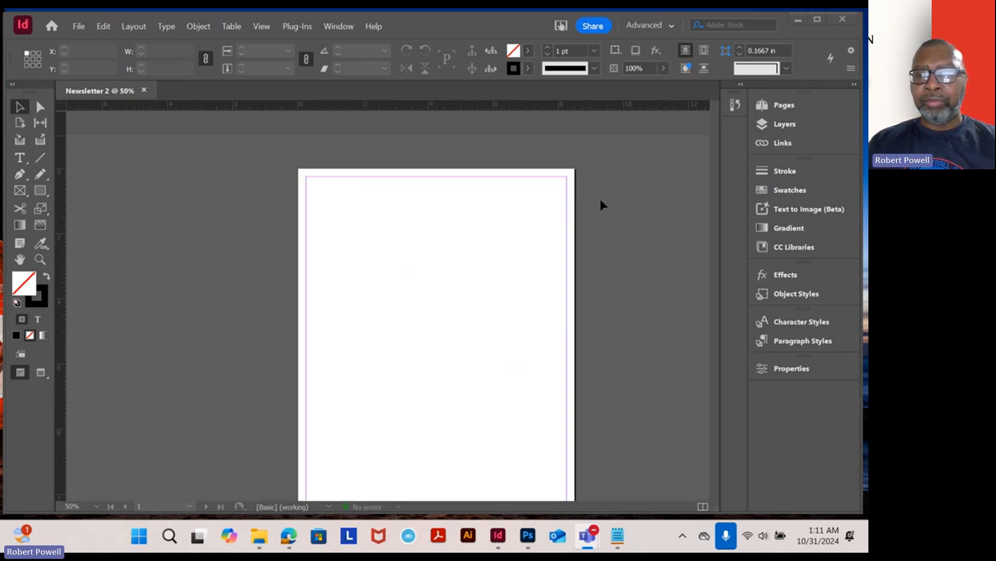
click(774, 106)
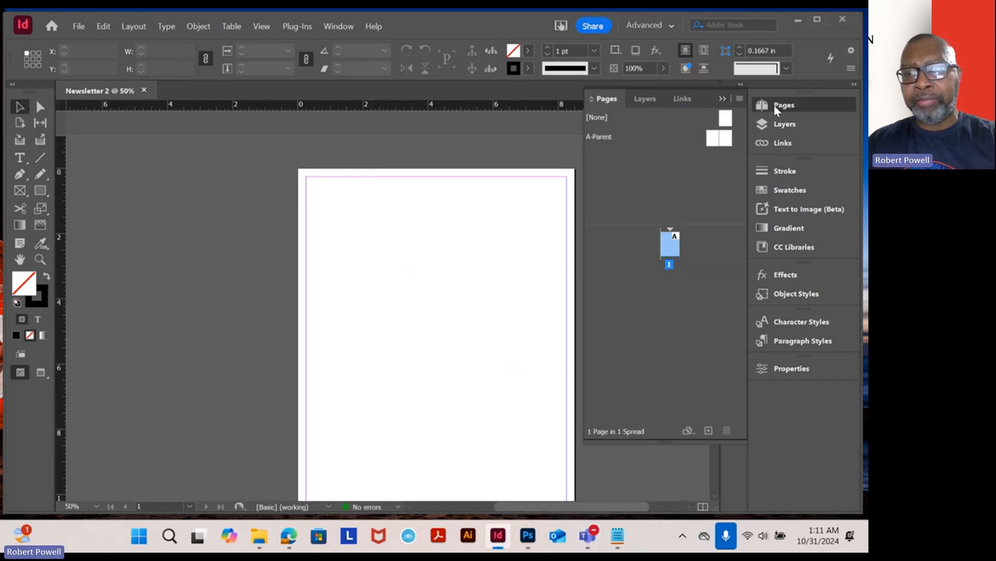
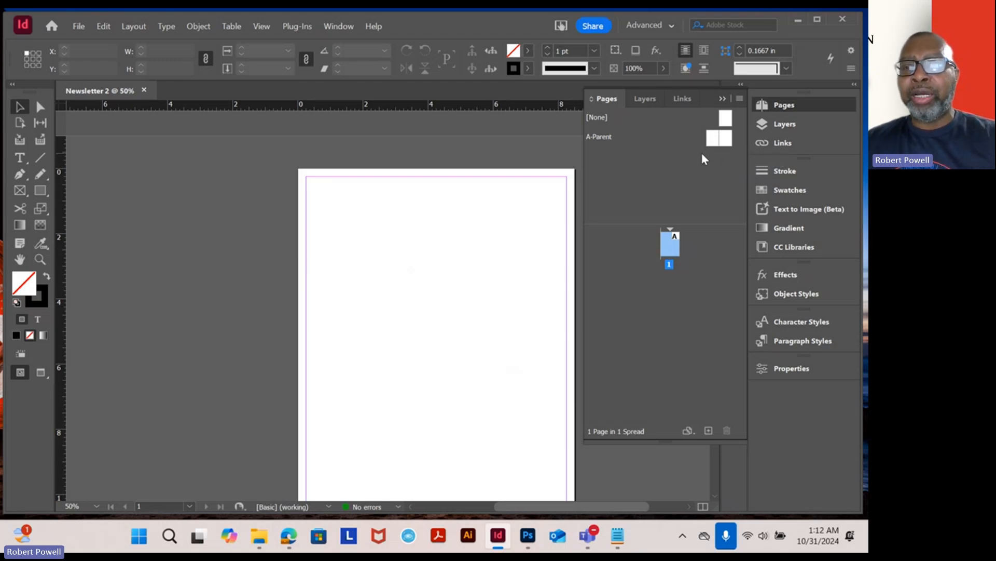
- Open the A-Parent parent spread for editing and collapse the Pages panel
click(596, 138)
double_click(606, 138)
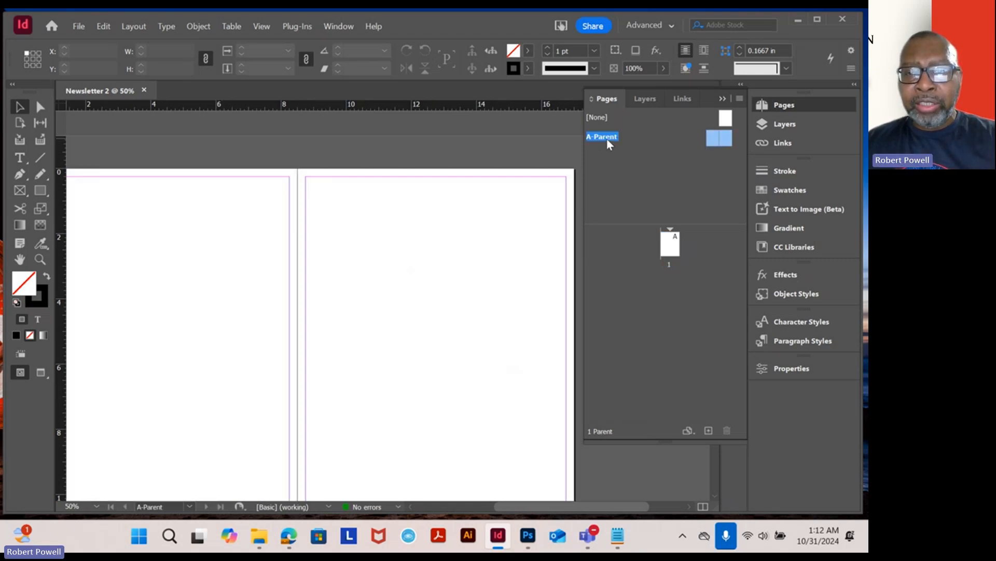
double_click(709, 137)
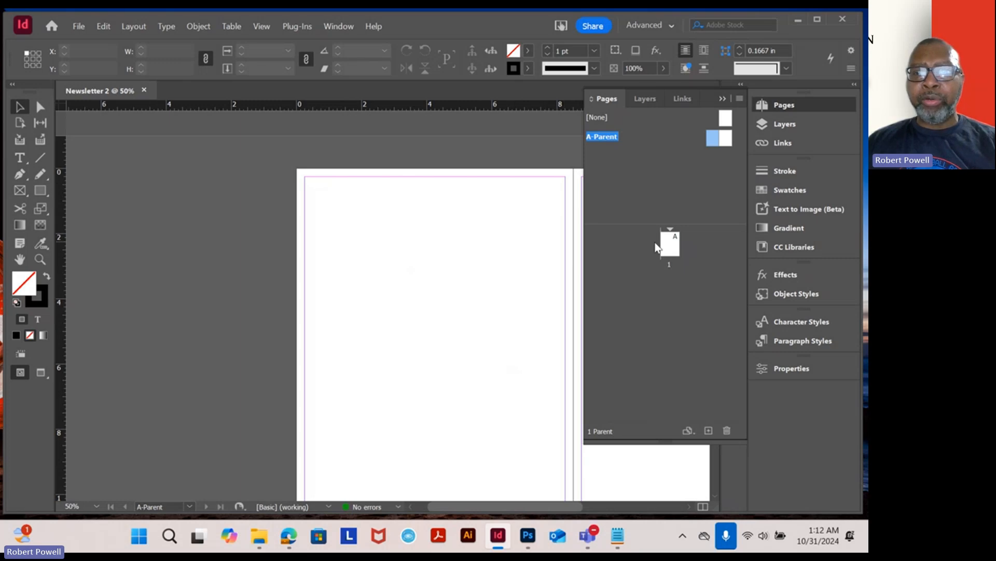
drag(524, 205, 371, 240)
key(ctrl+minus)
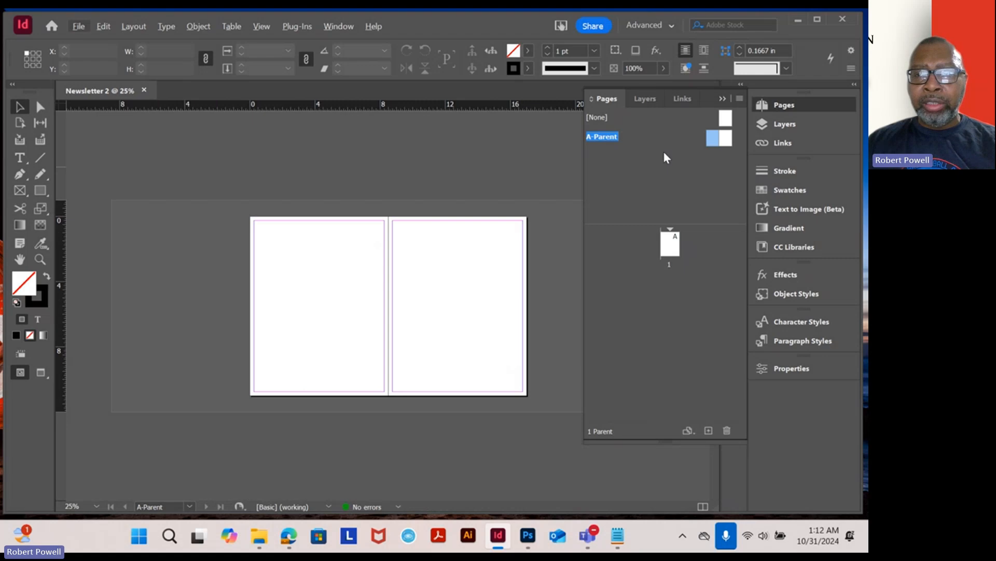
click(723, 99)
key(ctrl+equal)
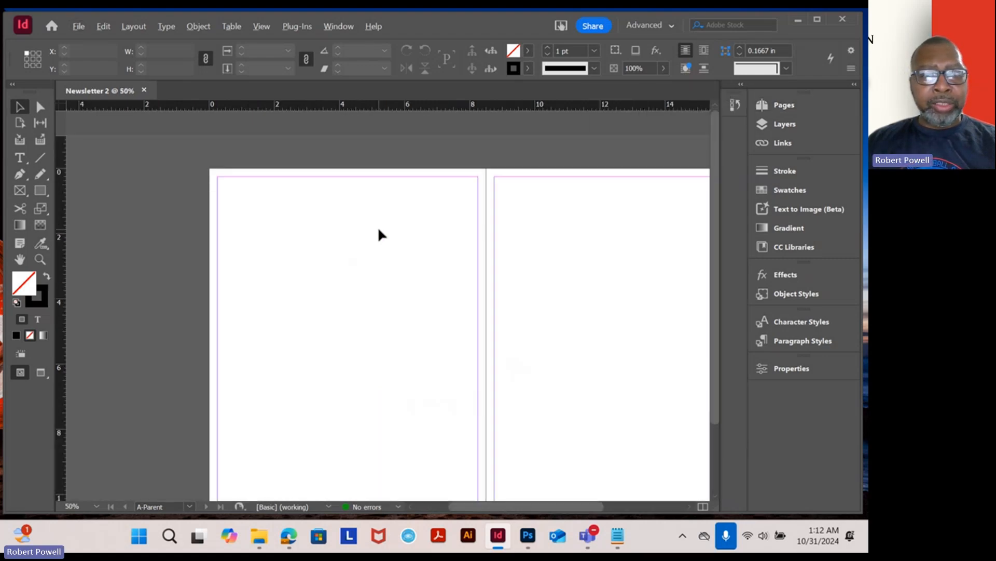
- Draw a rectangle across the top of the left parent page, about 8.4 in wide and 1.075 in high
click(38, 192)
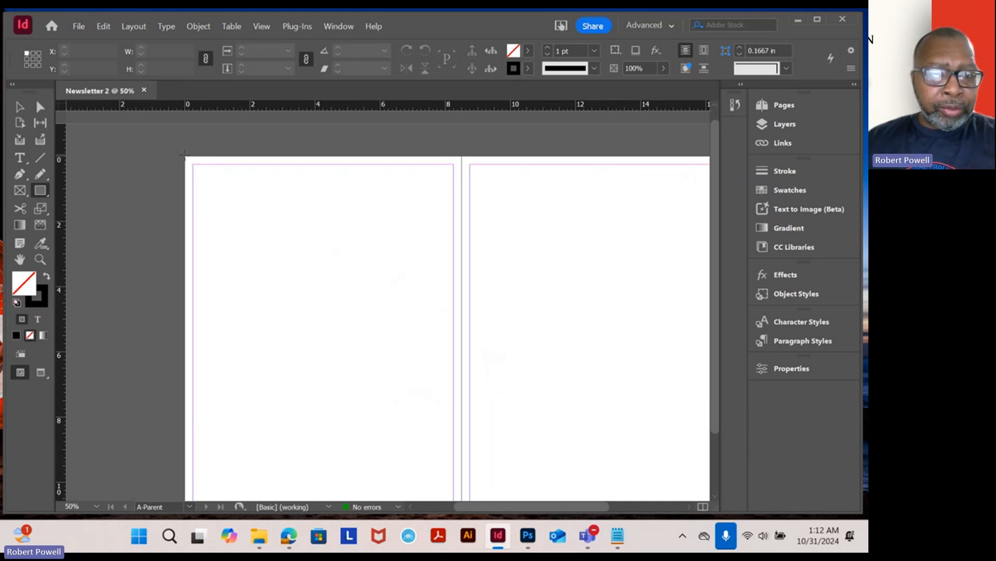
drag(186, 156, 459, 191)
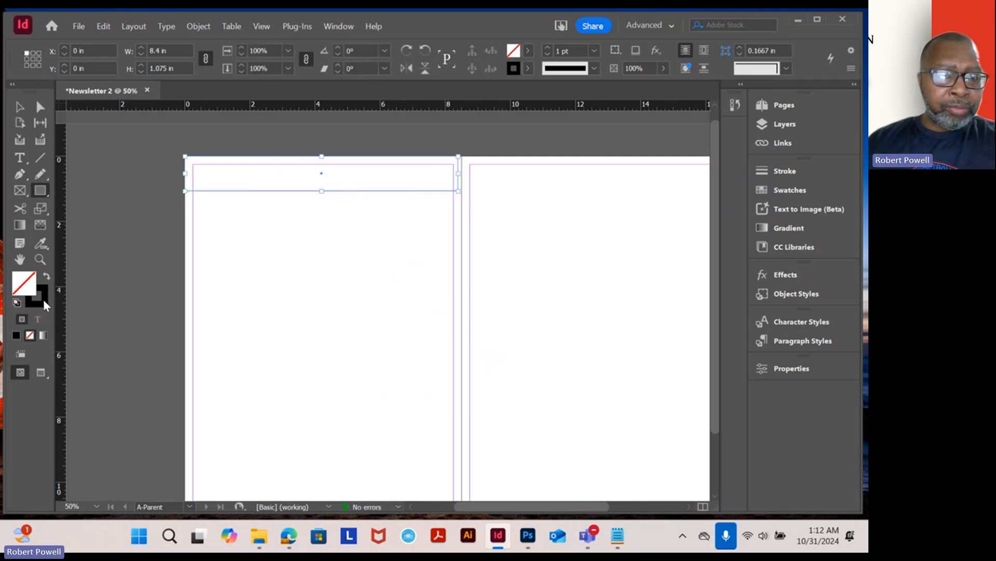
click(21, 107)
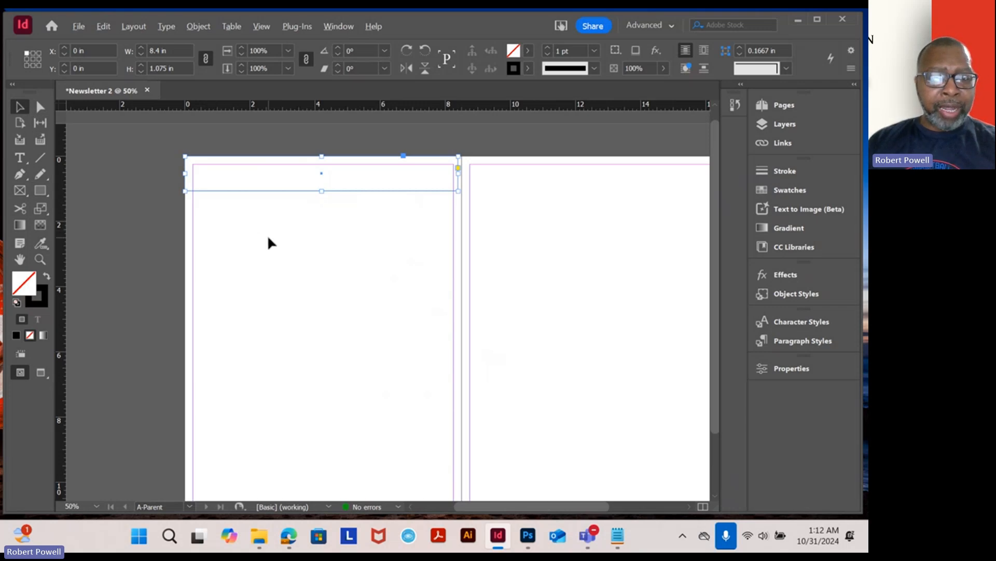
- Give the top rectangle a green fill with no stroke using the Color Picker
scroll(268, 235, up, 1)
drag(258, 231, 292, 299)
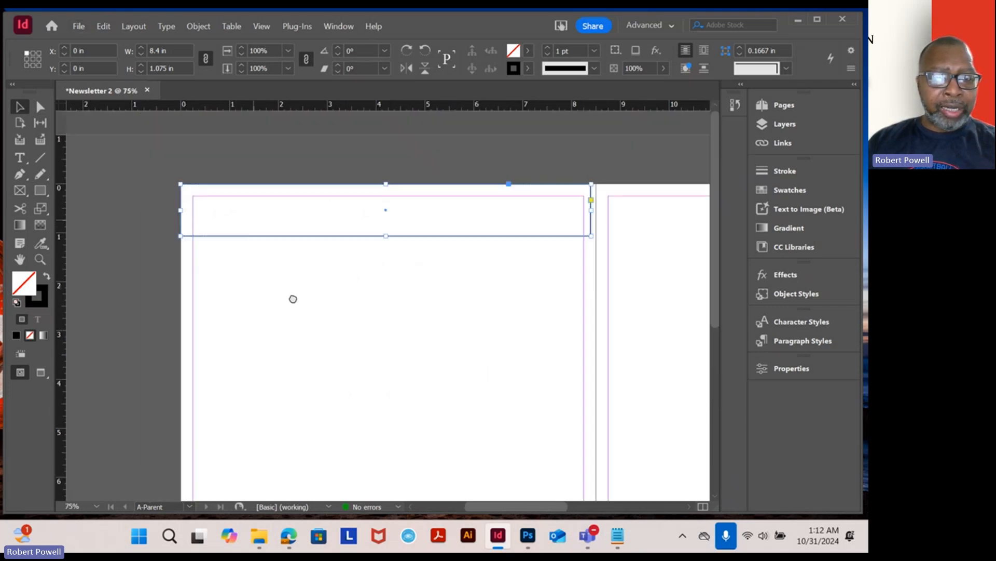
click(46, 278)
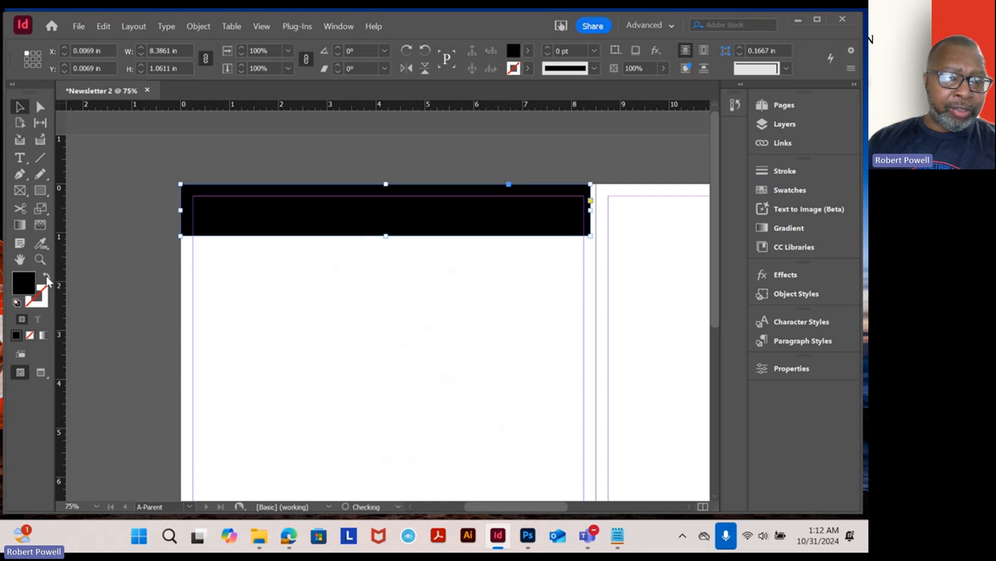
double_click(19, 281)
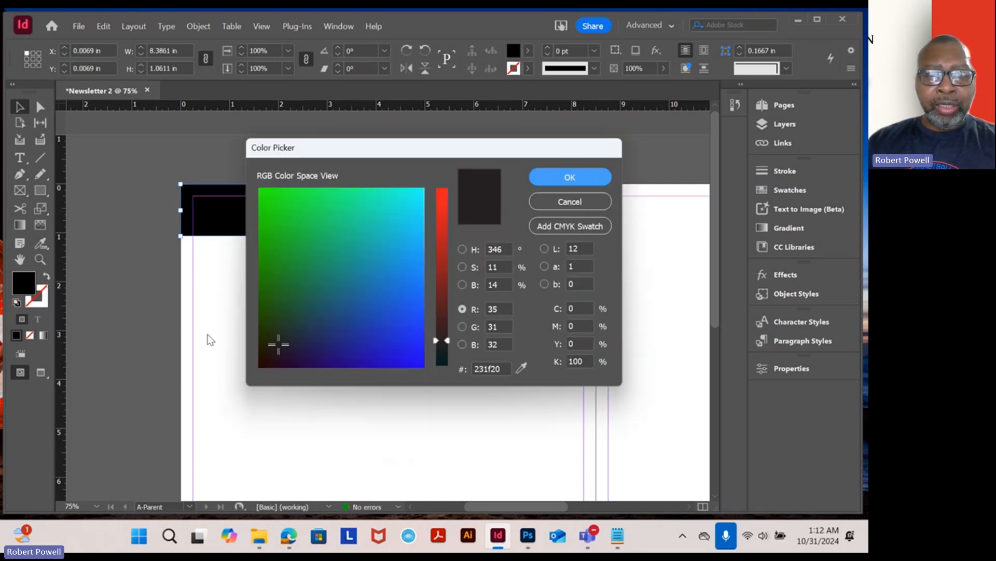
click(357, 208)
click(346, 218)
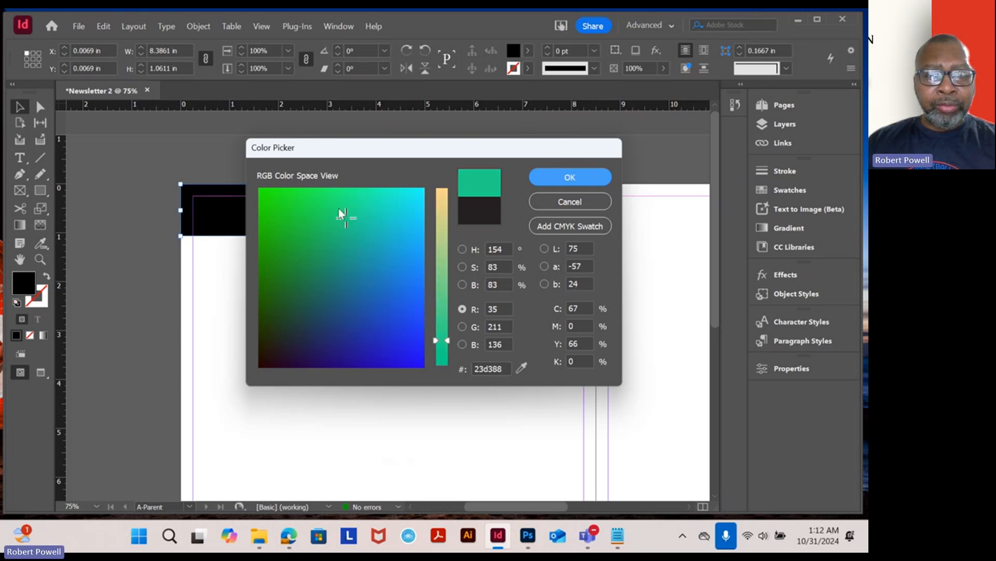
click(337, 222)
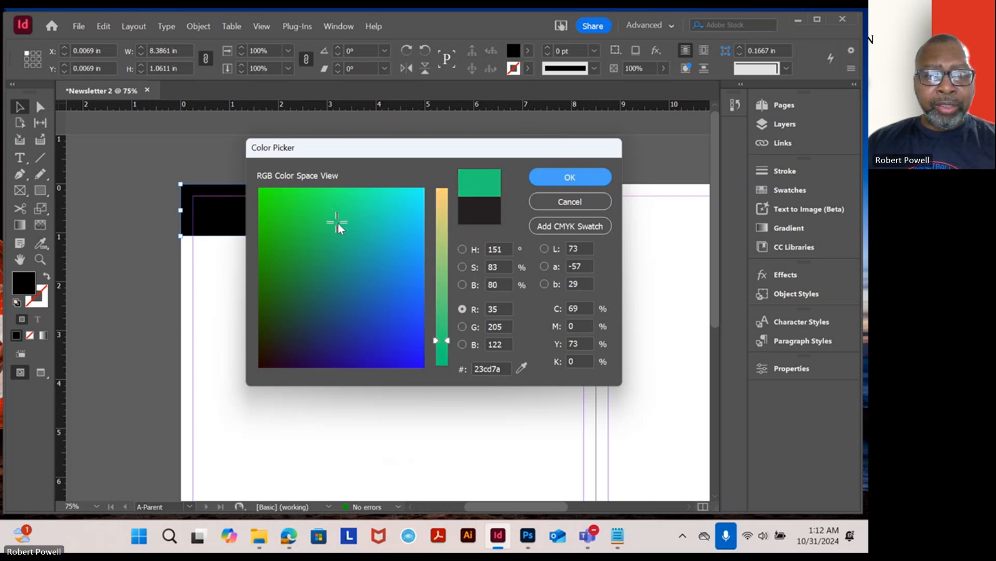
click(330, 207)
click(555, 176)
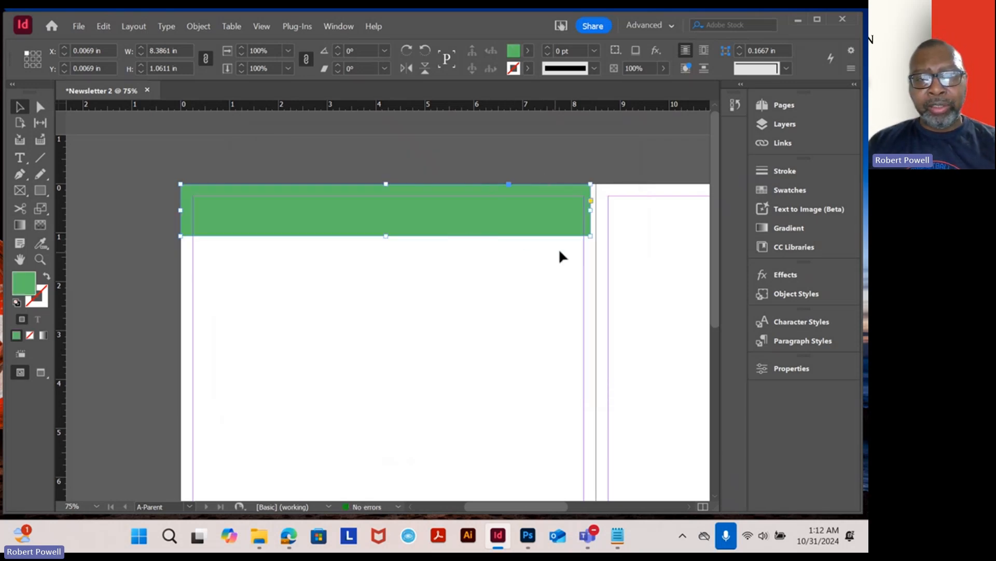
- Stretch the green rectangle's right edge to the spine, about 8.49 in wide
key(ctrl+equal)
key(ctrl+equal)
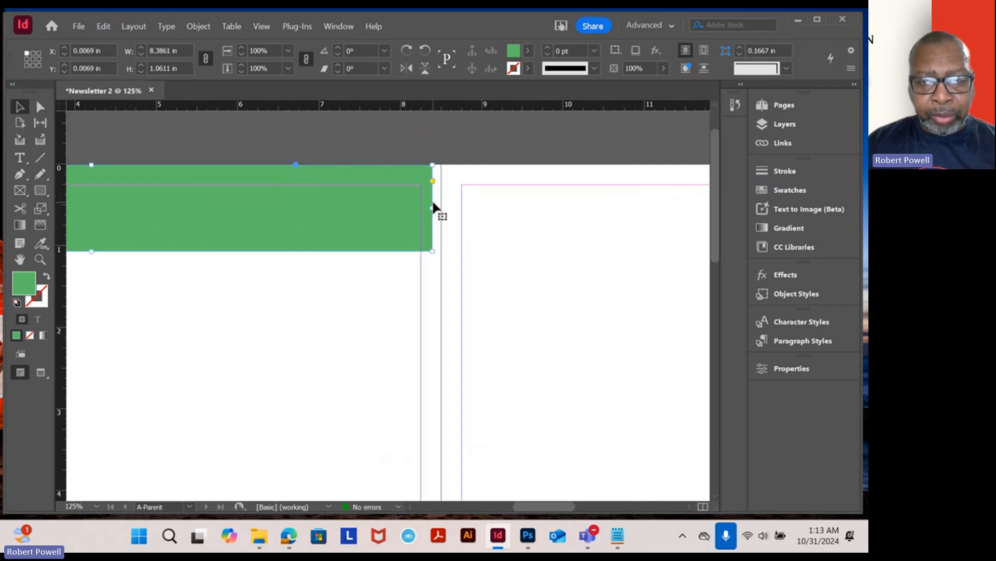
drag(434, 208, 442, 208)
scroll(346, 258, down, 4)
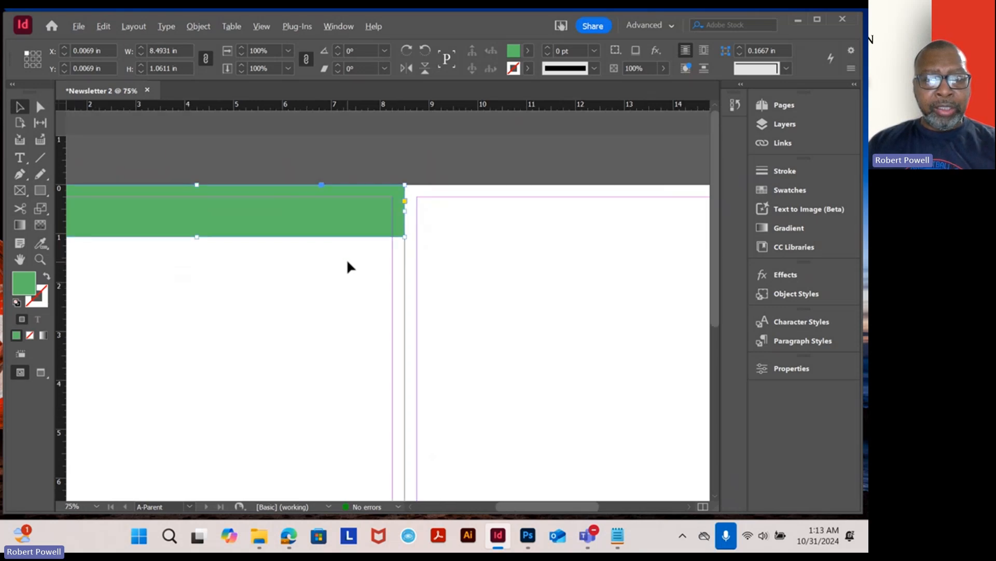
scroll(354, 260, up, 1)
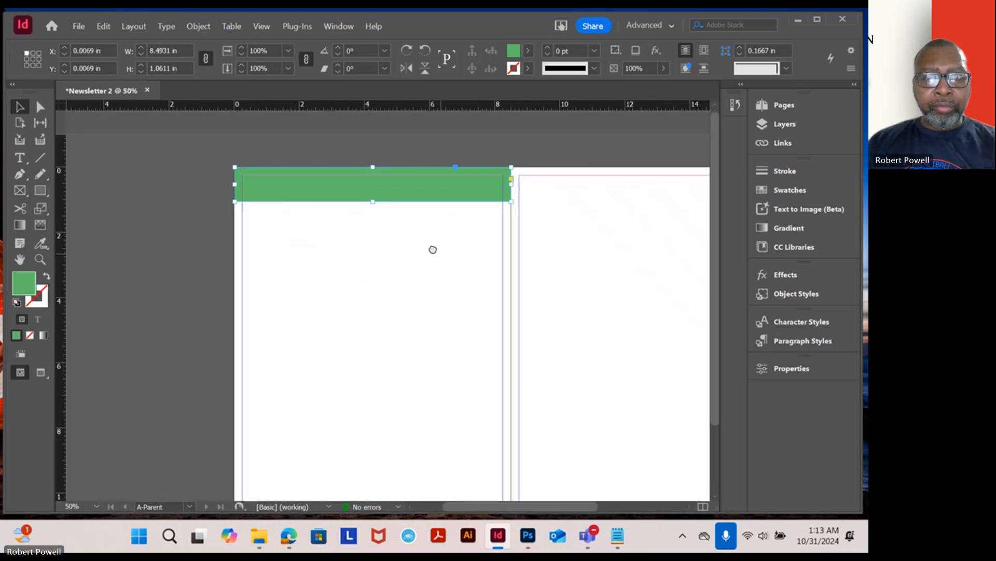
- Paste a copy of the green rectangle and place it across the top of the right parent page
drag(435, 252, 366, 243)
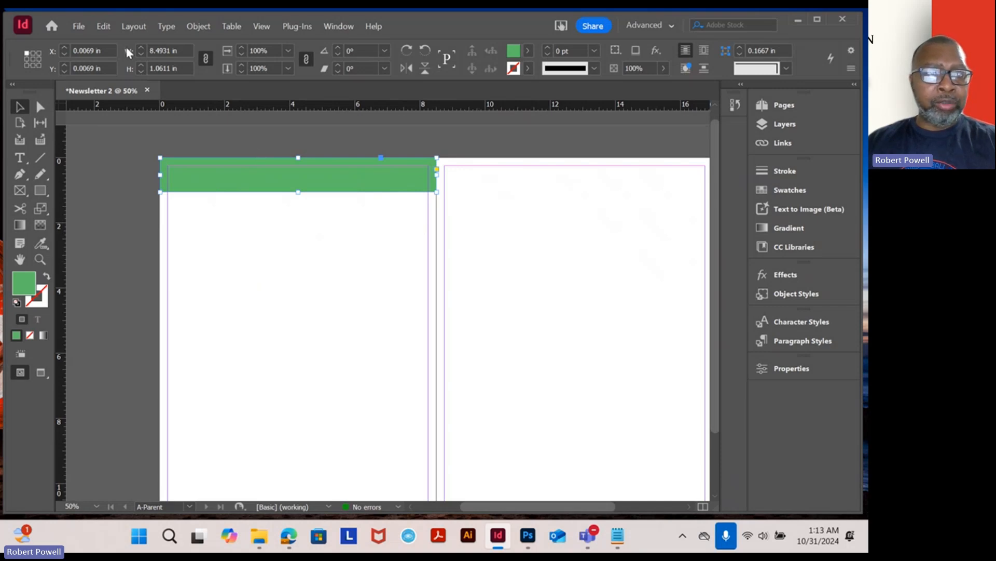
click(107, 26)
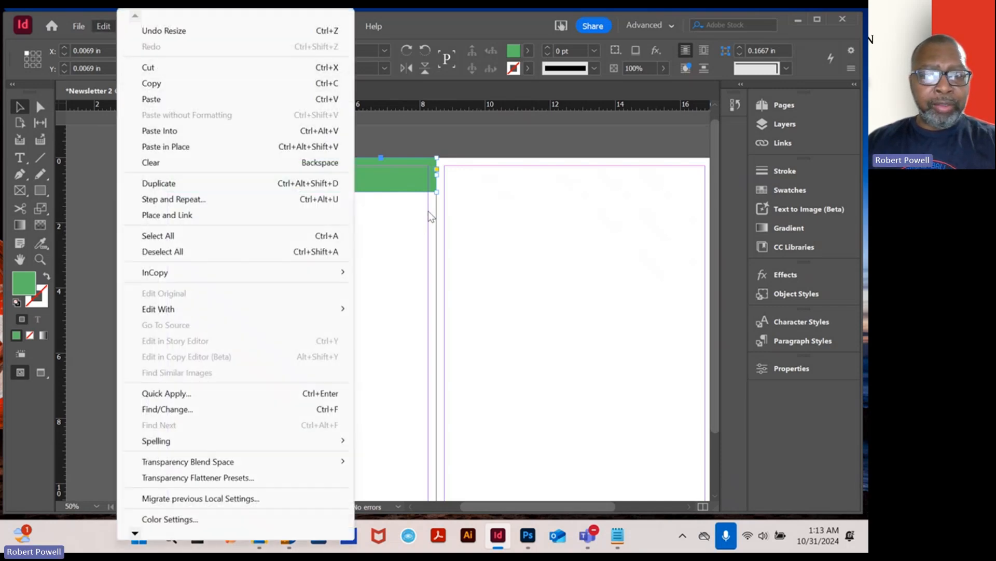
click(506, 214)
click(107, 26)
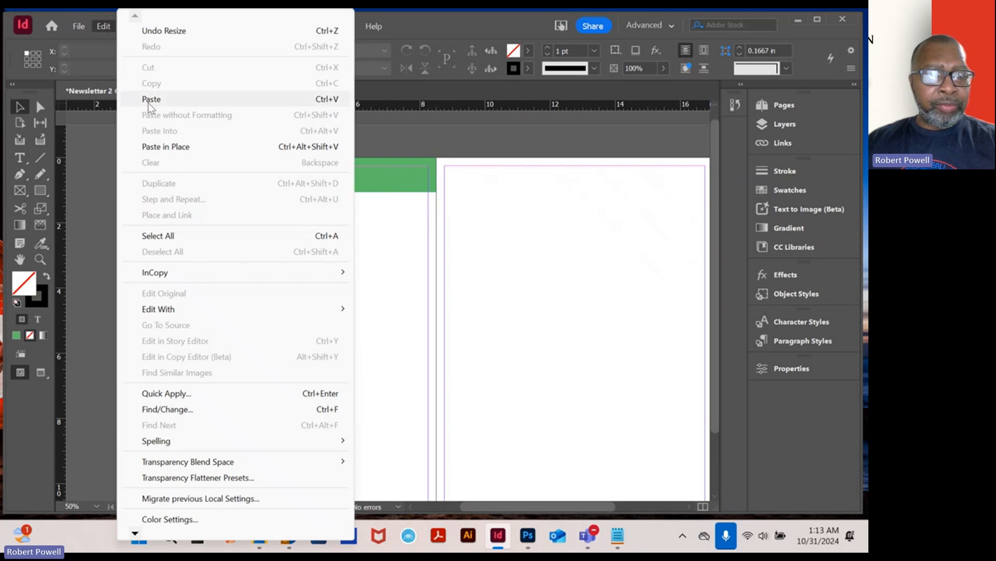
click(150, 99)
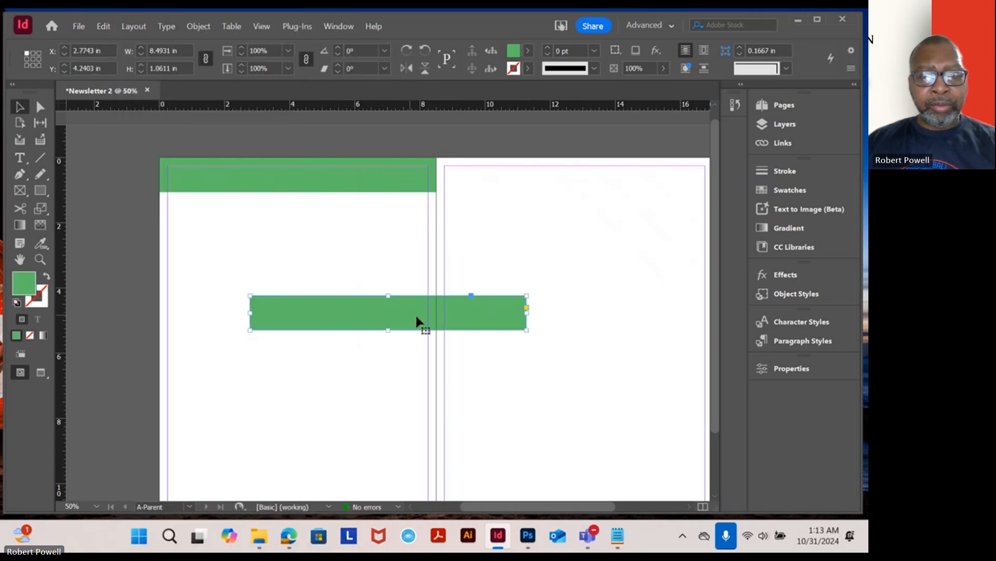
drag(518, 298, 415, 275)
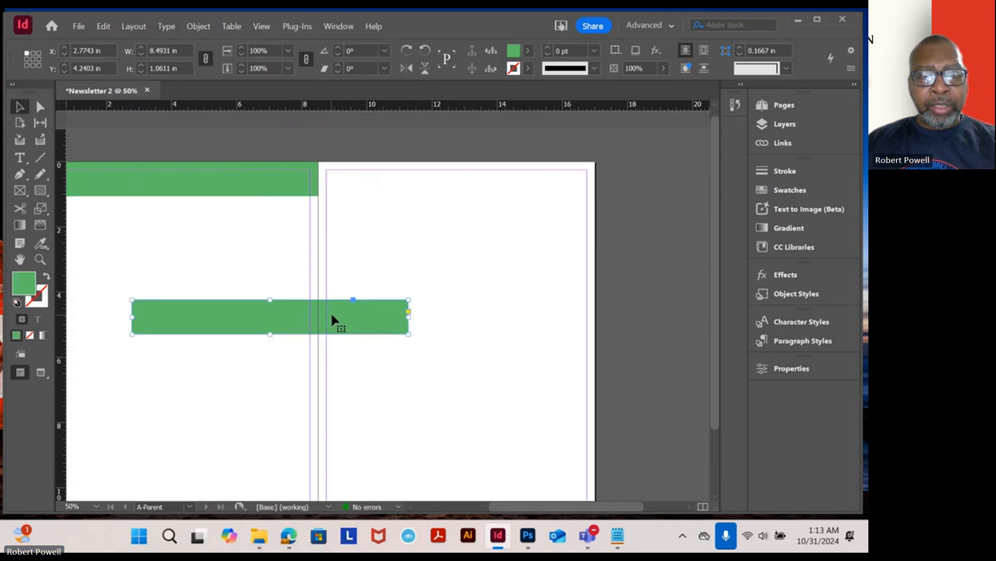
drag(334, 321, 522, 181)
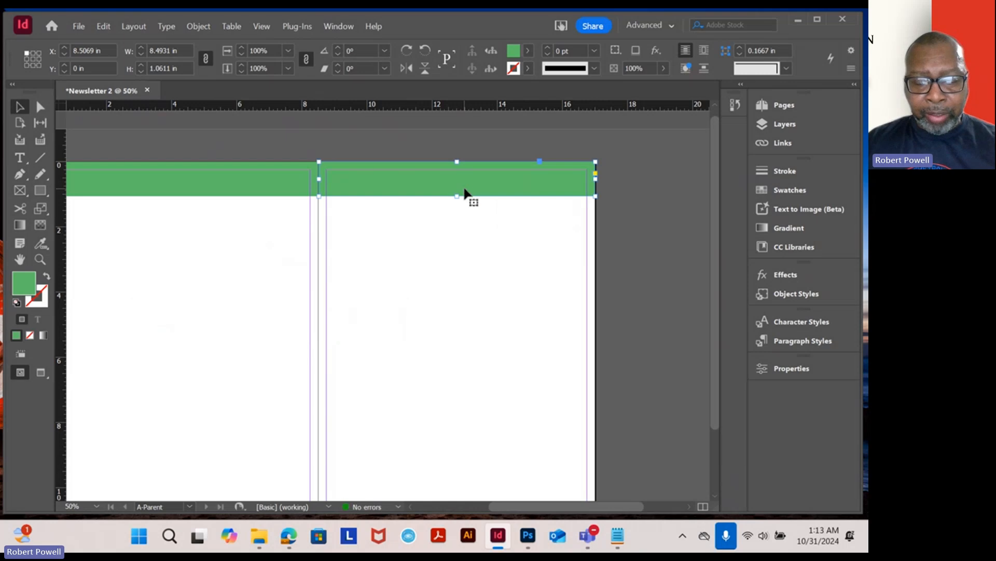
- Change the right-page rectangle's fill to blue (5c72dd) in the Color Picker
key(ctrl+1)
scroll(407, 203, up, 2)
scroll(407, 204, left, 2)
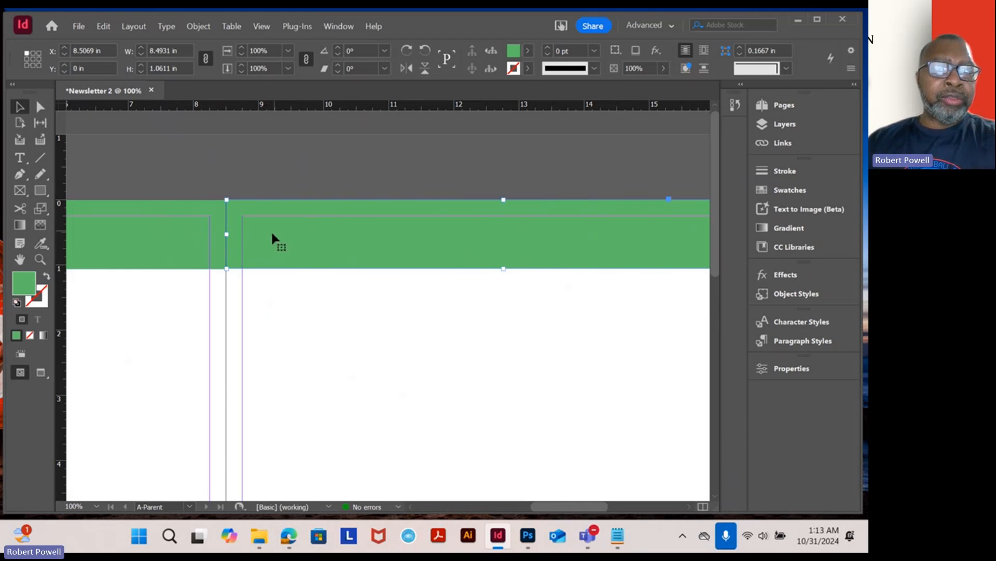
click(269, 306)
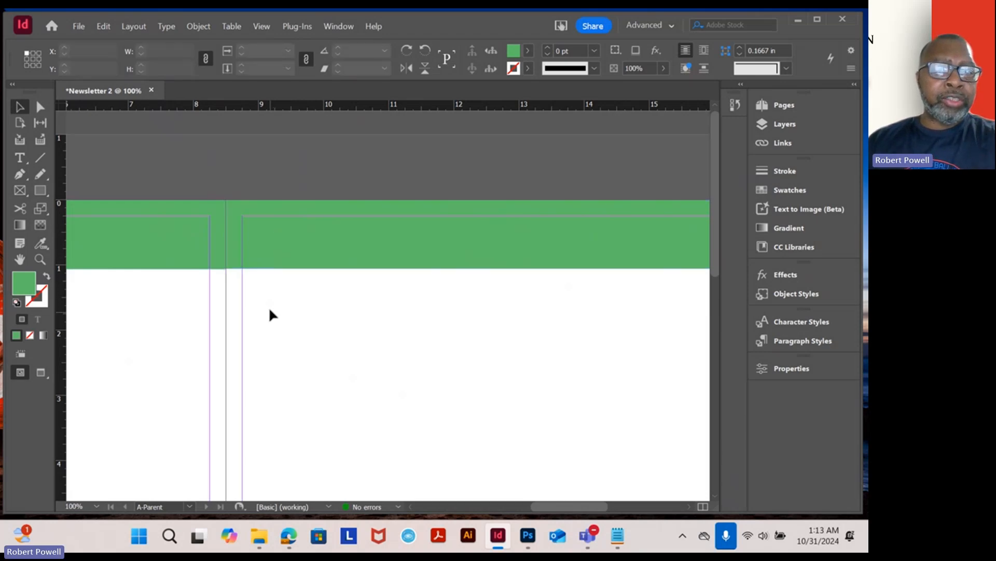
click(285, 256)
double_click(30, 285)
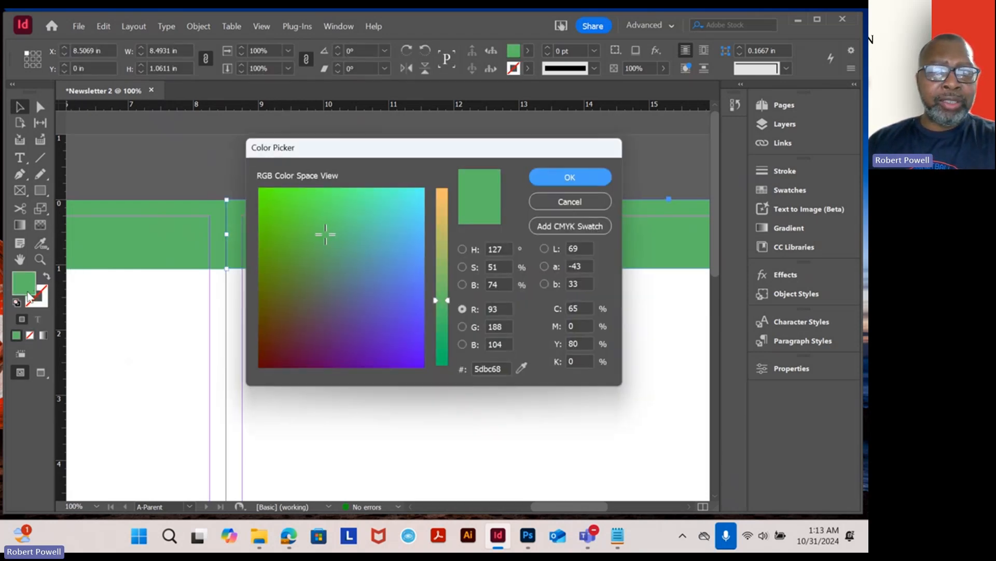
click(404, 340)
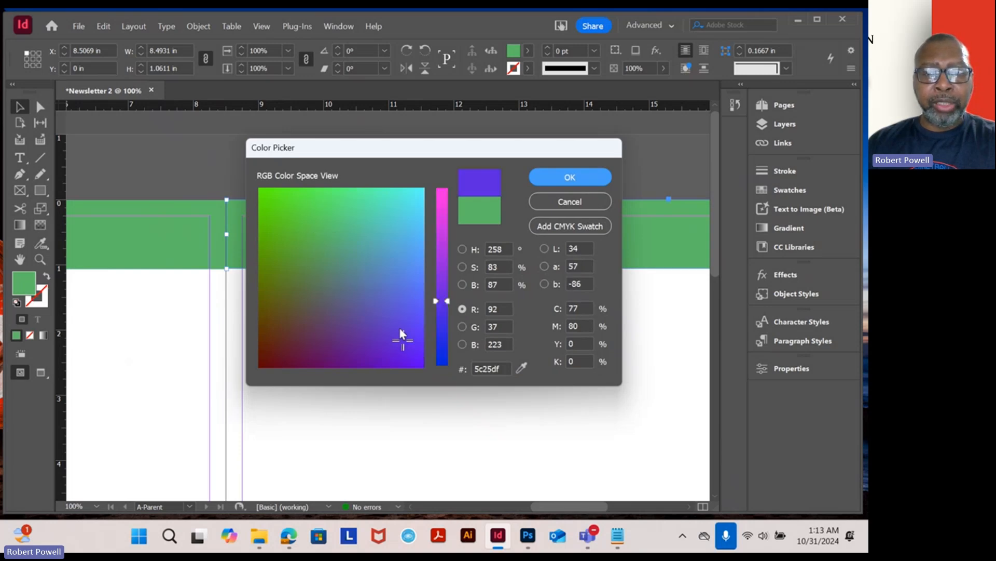
click(403, 323)
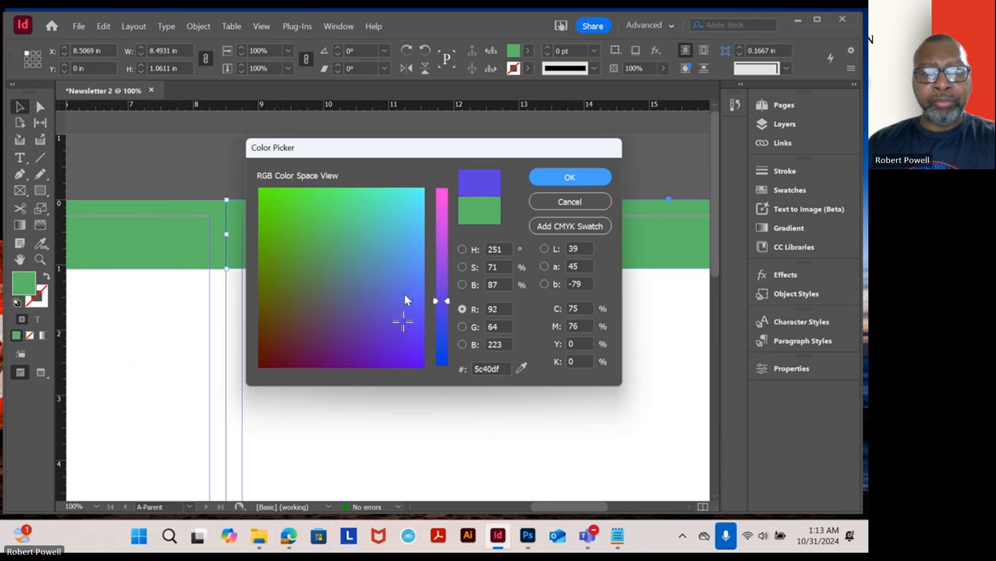
click(402, 286)
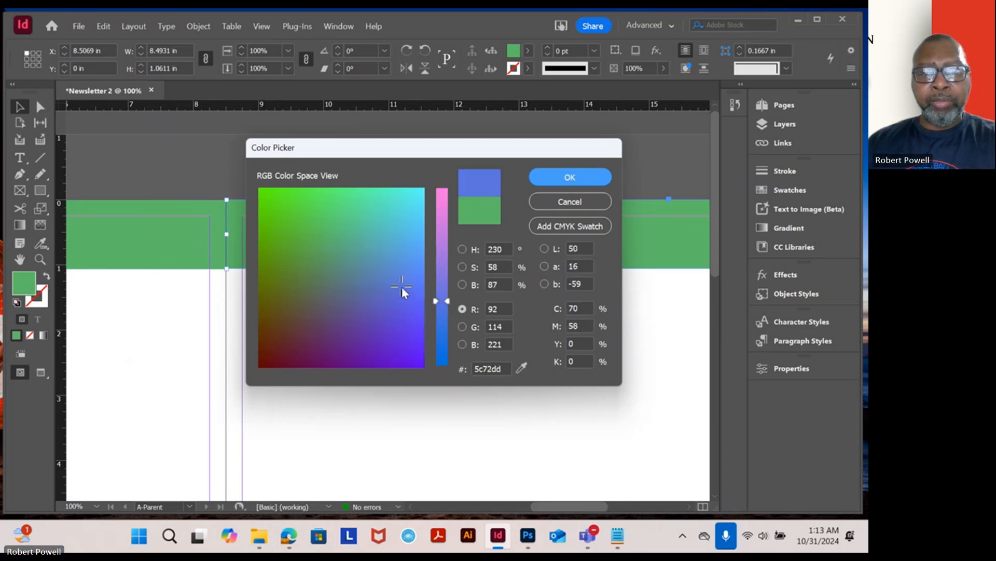
click(575, 179)
click(384, 348)
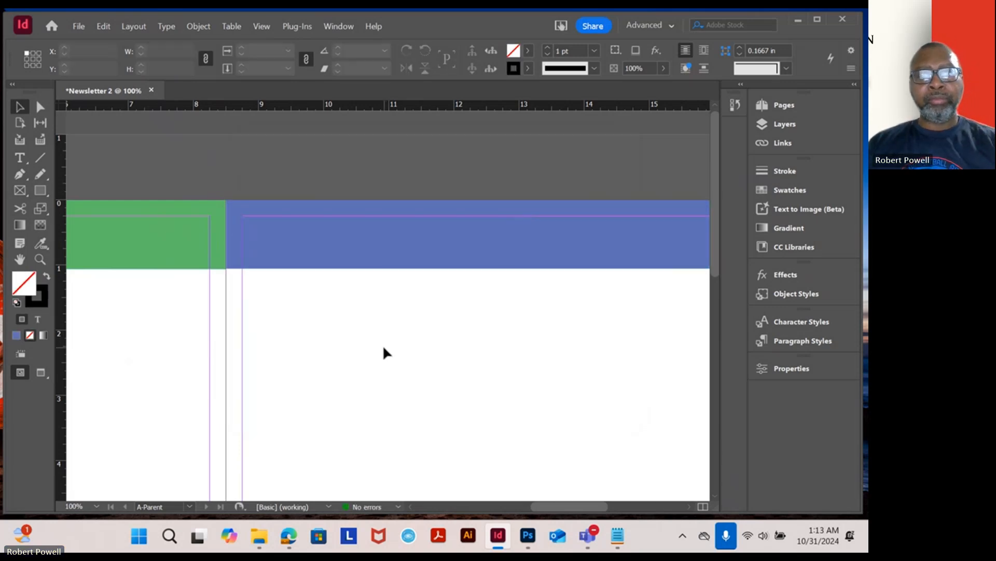
- Select the Type tool and switch to Notepad with the Starters & Small Plates text
scroll(337, 314, down, 1)
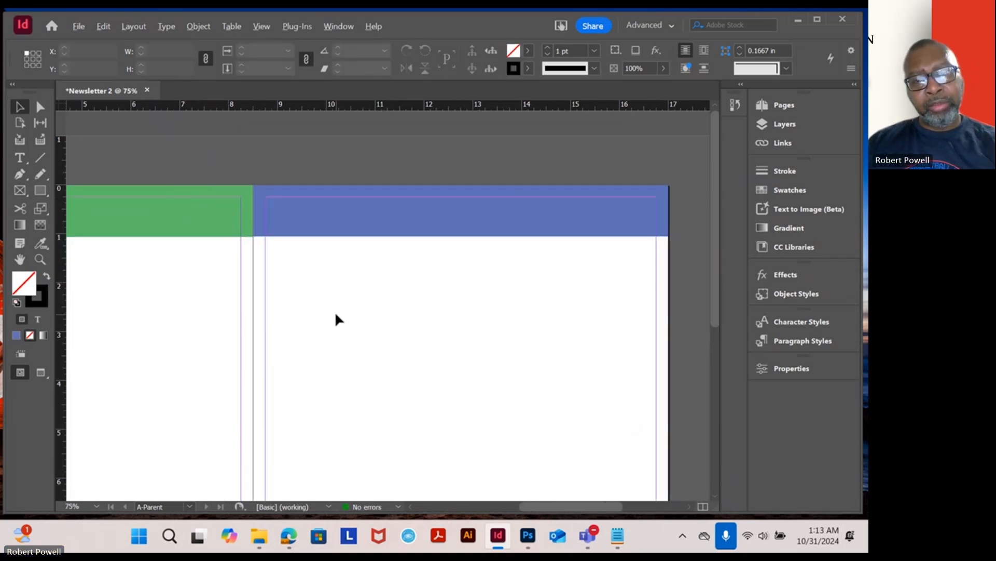
drag(329, 271, 564, 291)
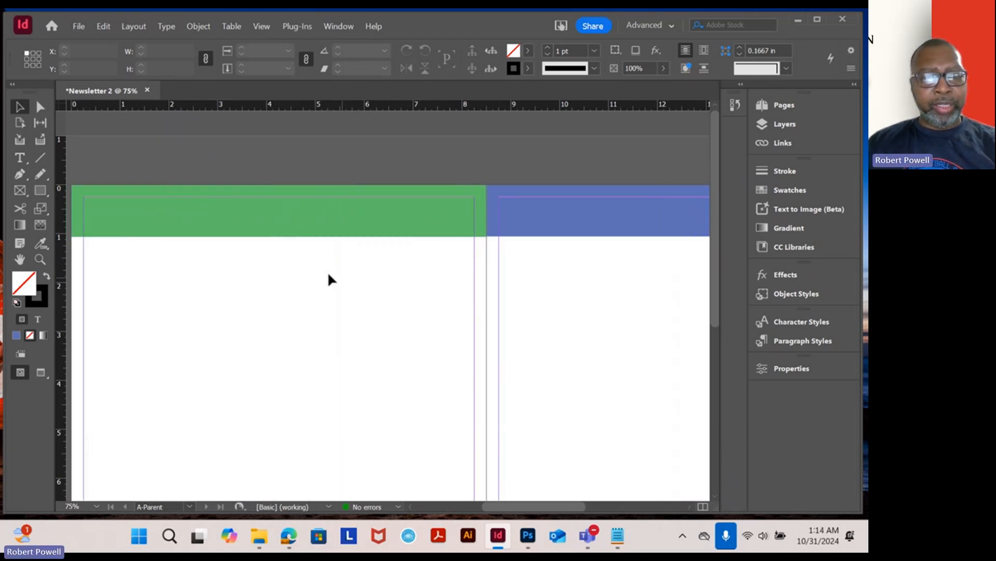
drag(216, 250, 275, 260)
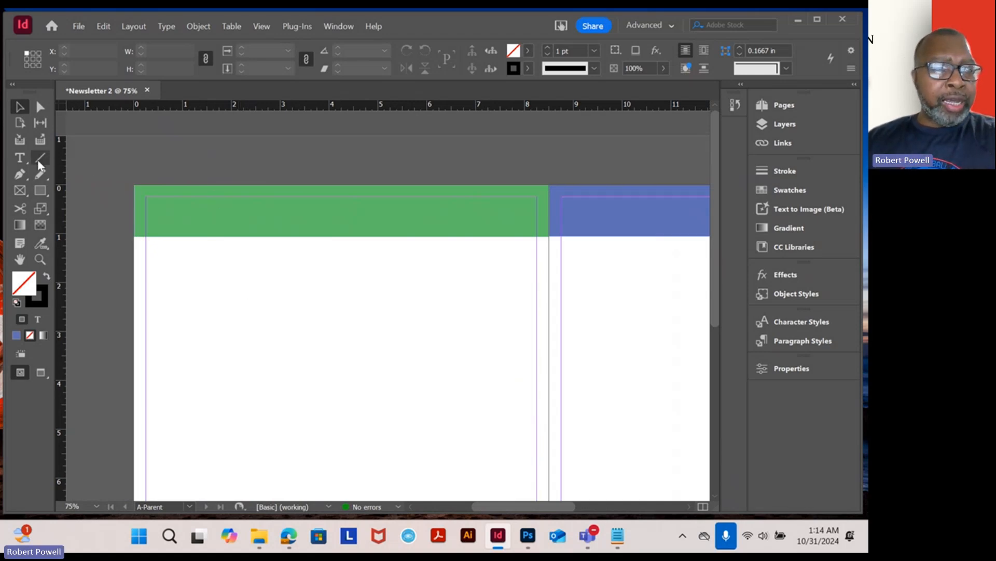
click(21, 158)
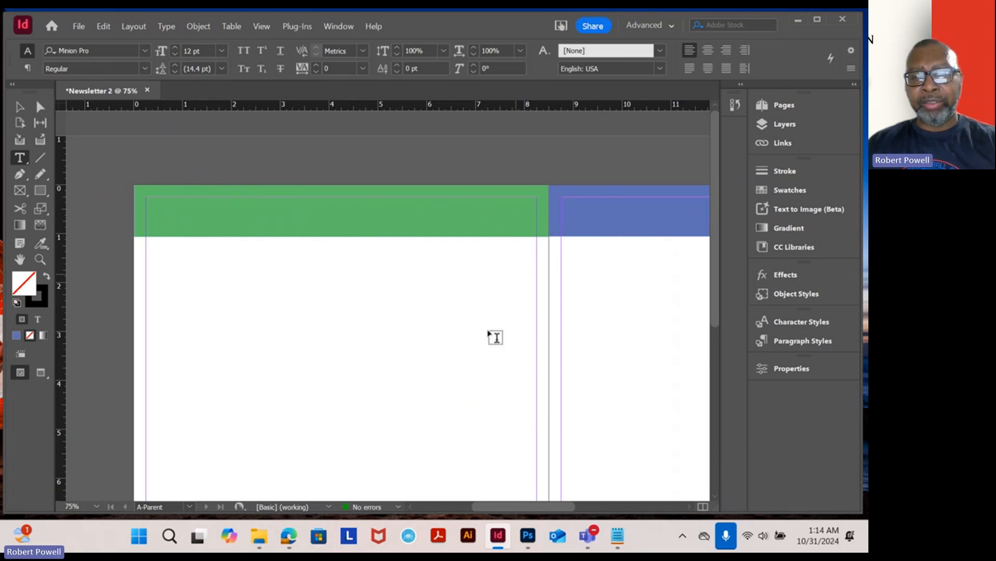
mouse_move(613, 545)
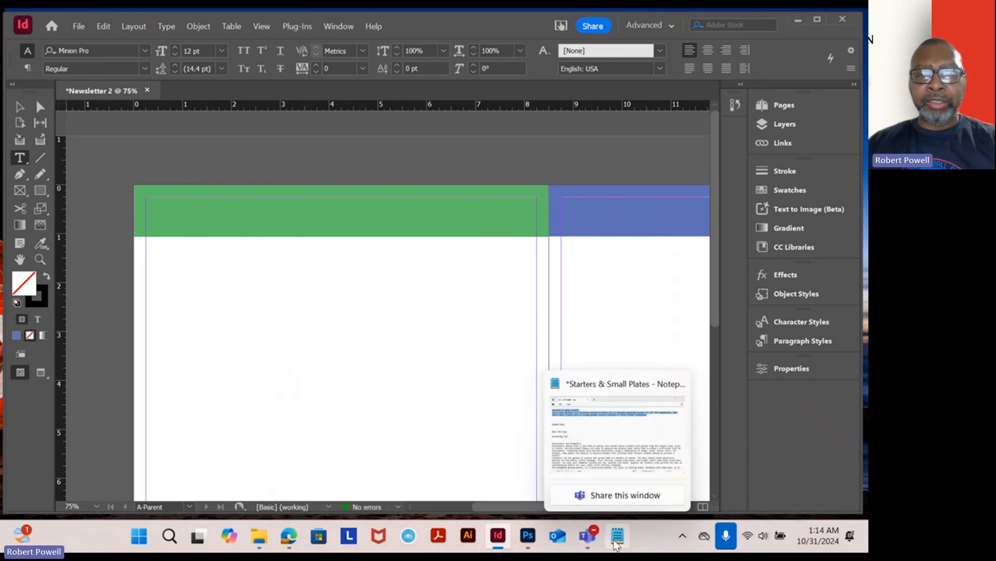
click(615, 543)
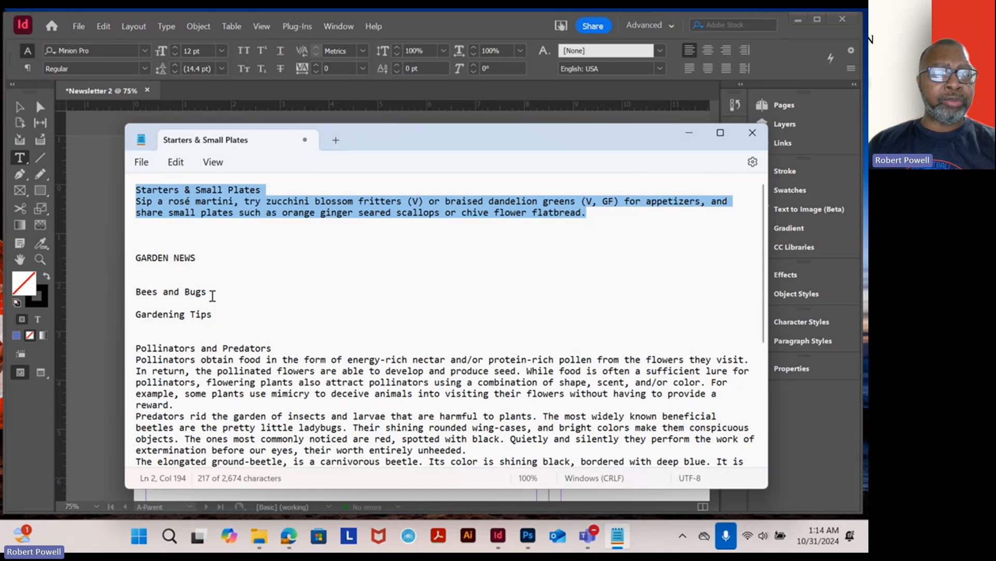
- Copy the Bees and Bugs line from Notepad and switch back to InDesign
drag(207, 292, 129, 291)
key(ctrl+c)
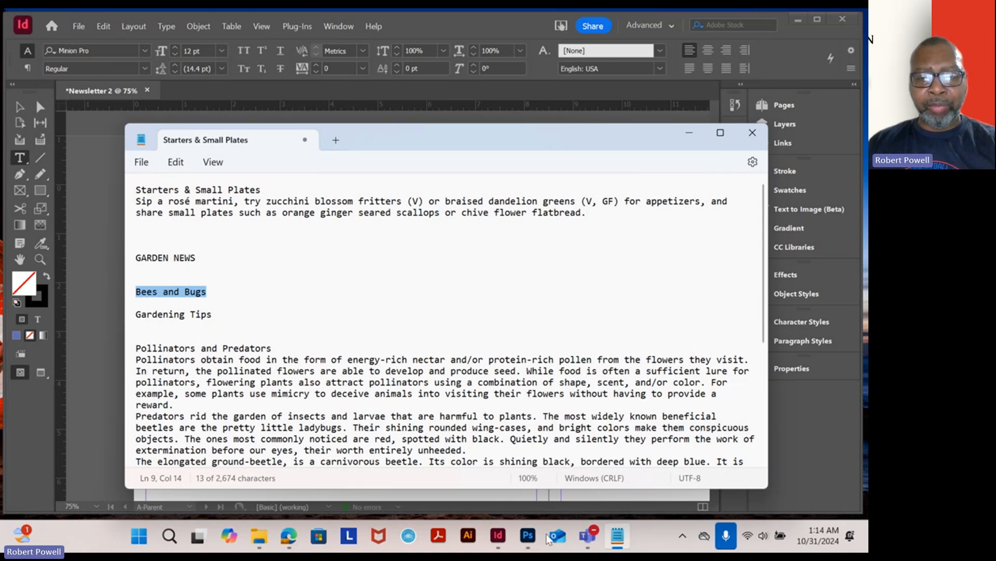
click(498, 535)
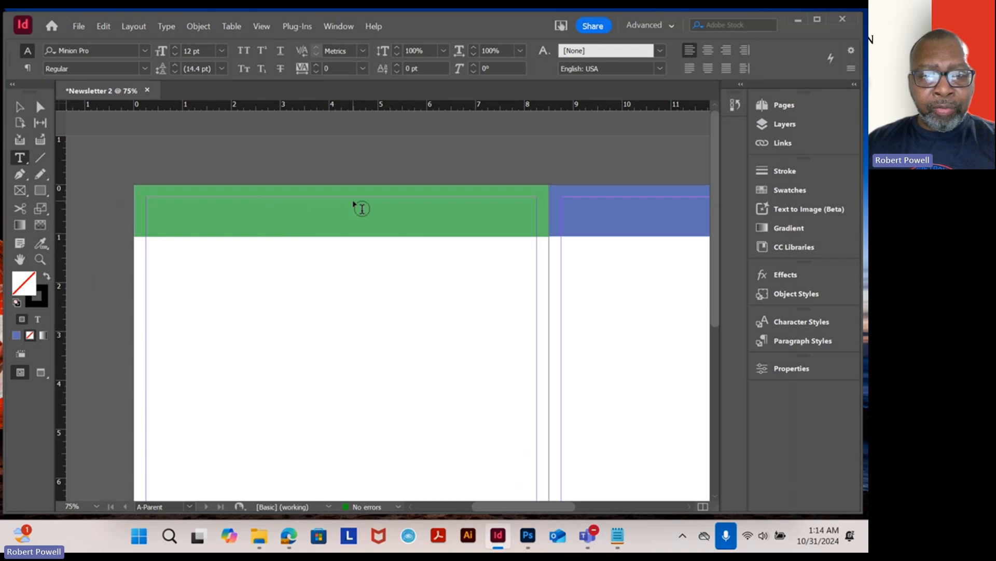
- Try to paste the heading text into the green header bar, then undo the paste
drag(335, 195, 541, 221)
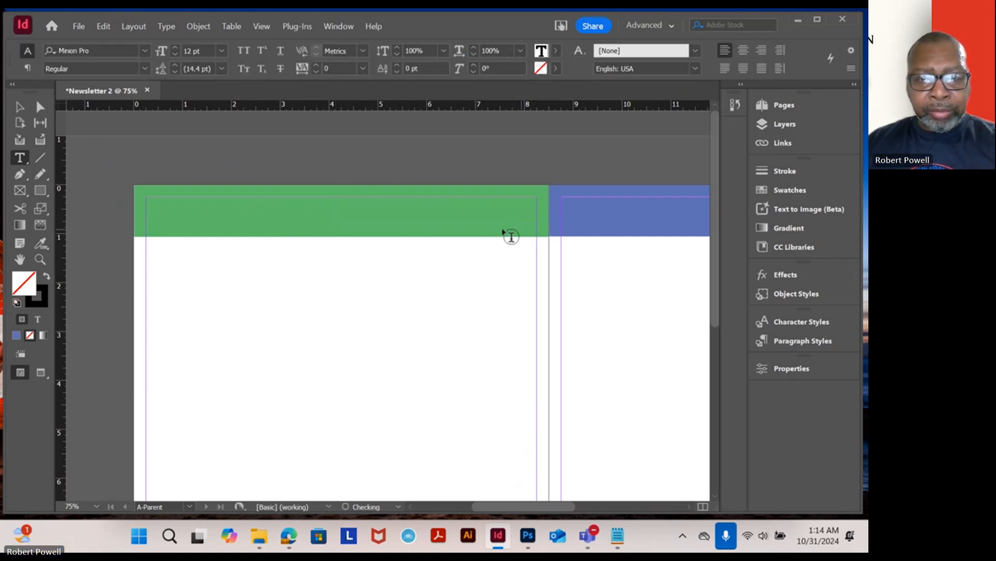
click(291, 223)
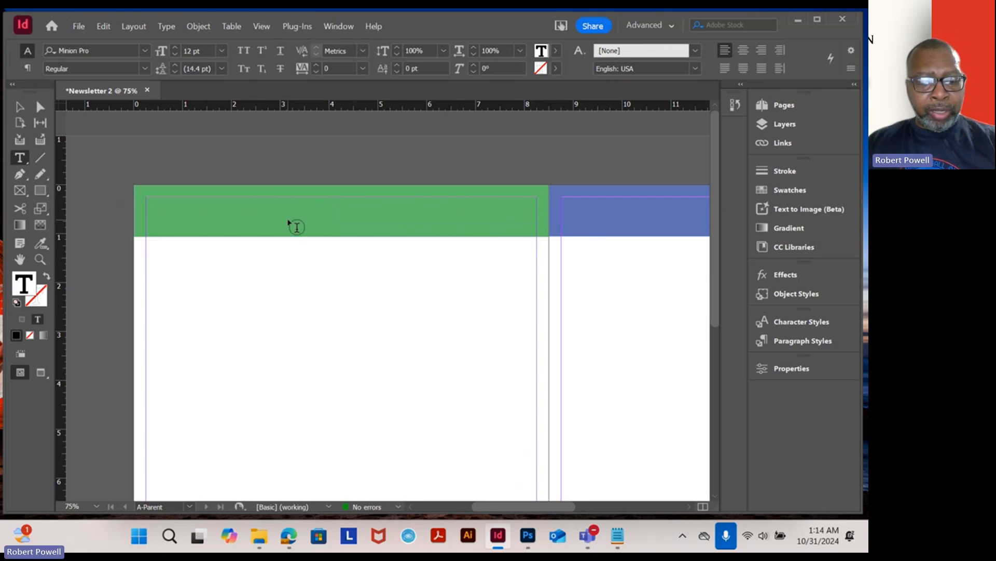
key(ctrl+v)
key(Escape)
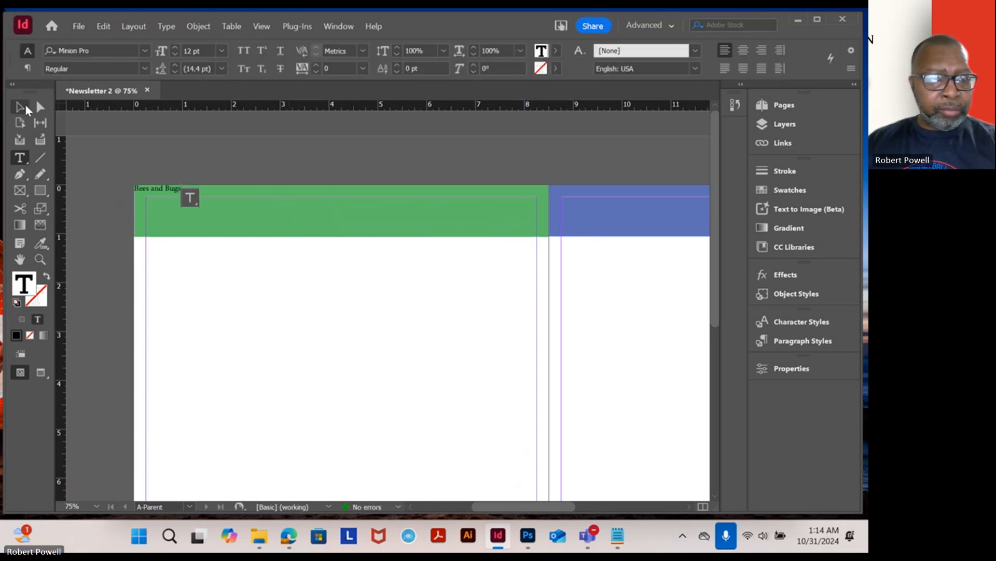
key(shift+ctrl+m)
click(503, 256)
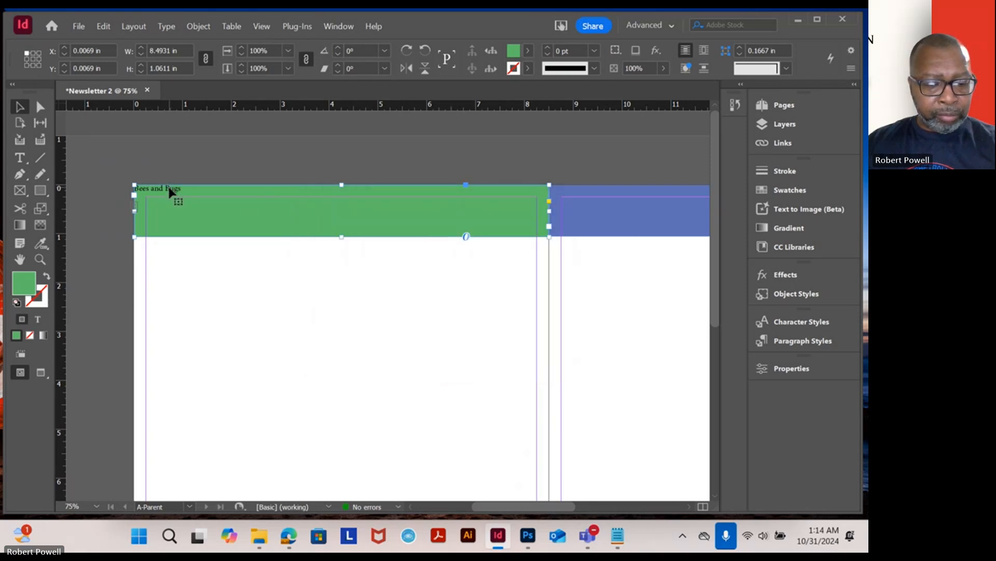
key(z)
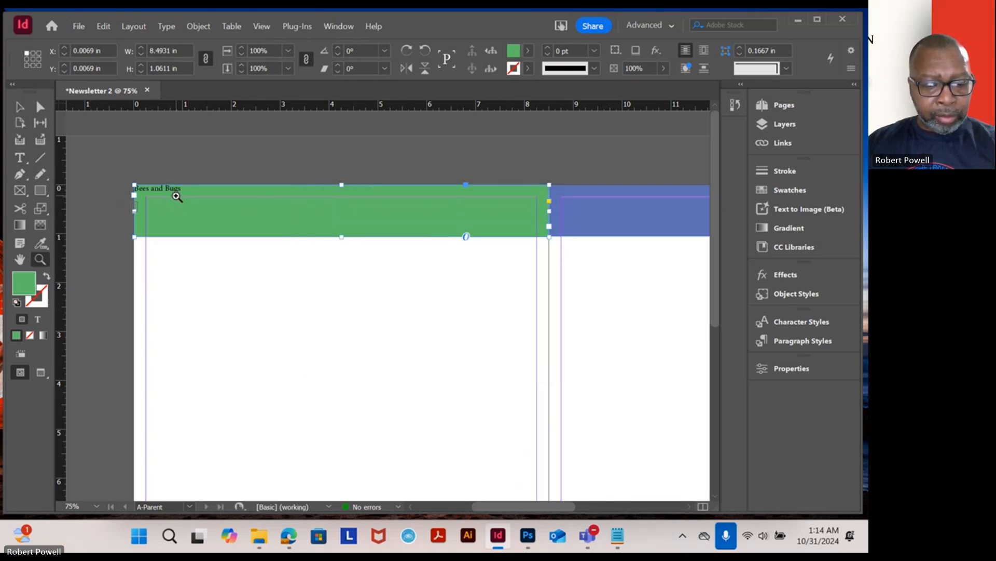
key(ctrl+z)
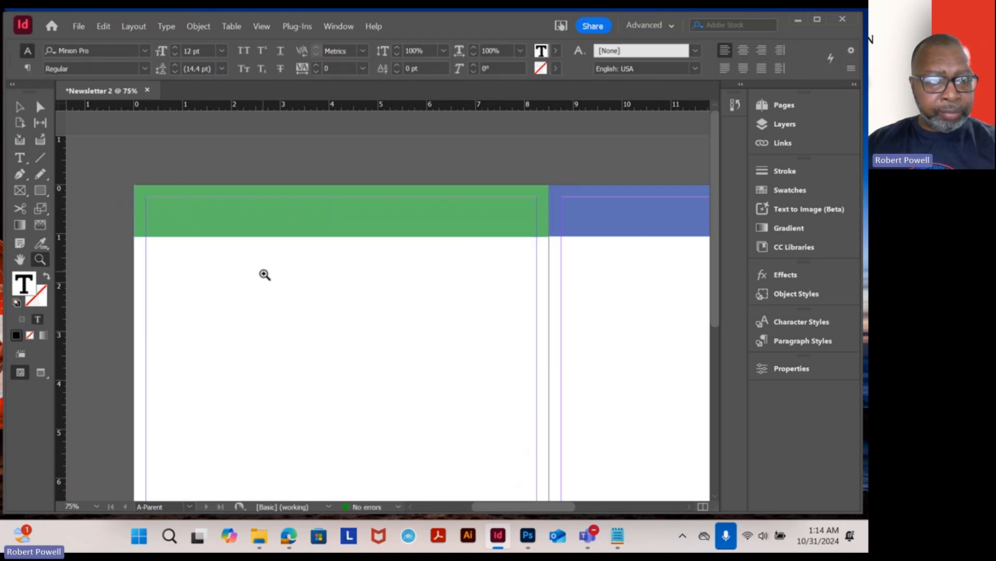
- Draw a text frame below the green header bar on the left page and paste Bees and Bugs into it
click(264, 275)
click(20, 157)
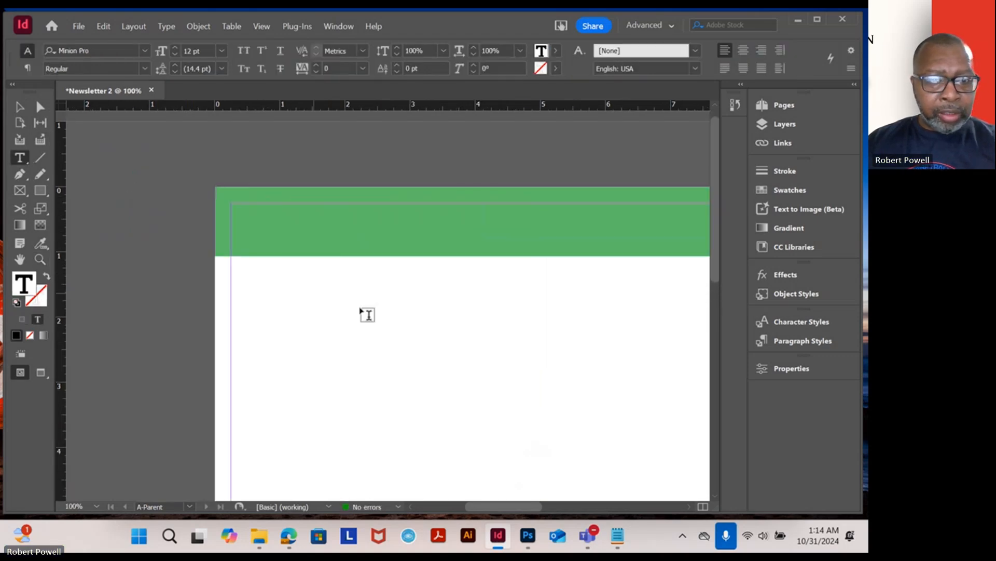
drag(351, 294, 539, 337)
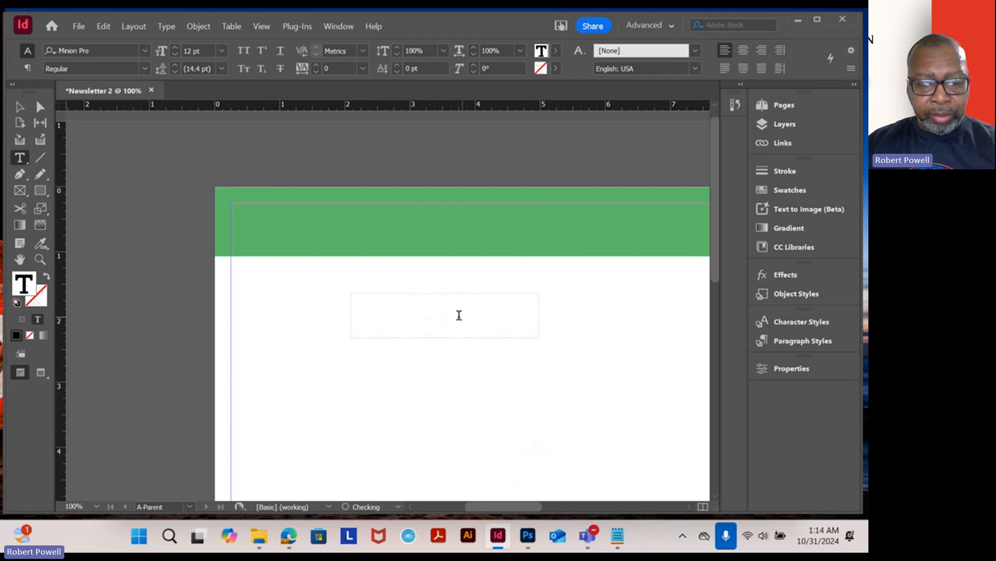
key(ctrl+v)
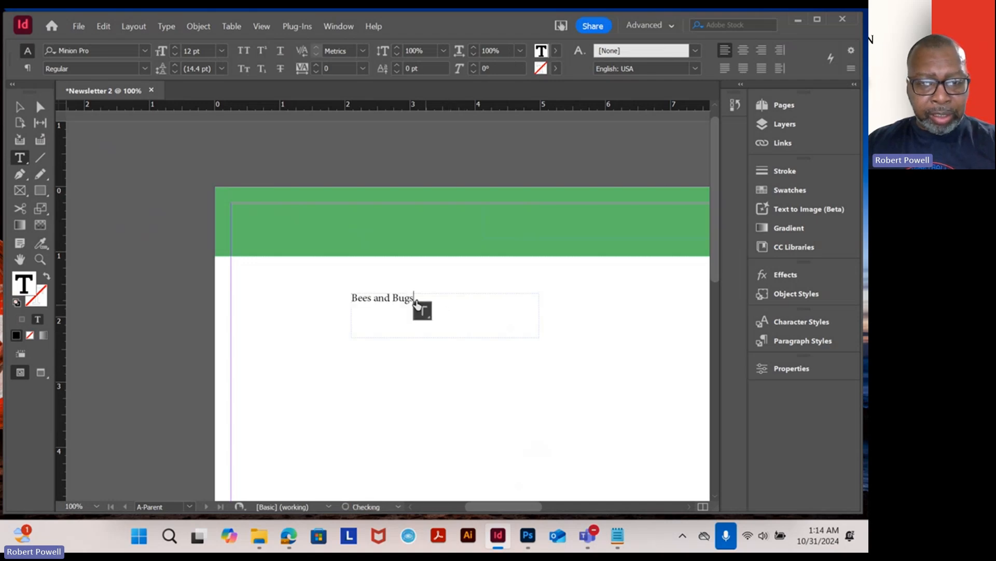
- Format the Bees and Bugs text as 24 pt Arial Bold in blue
triple_click(368, 292)
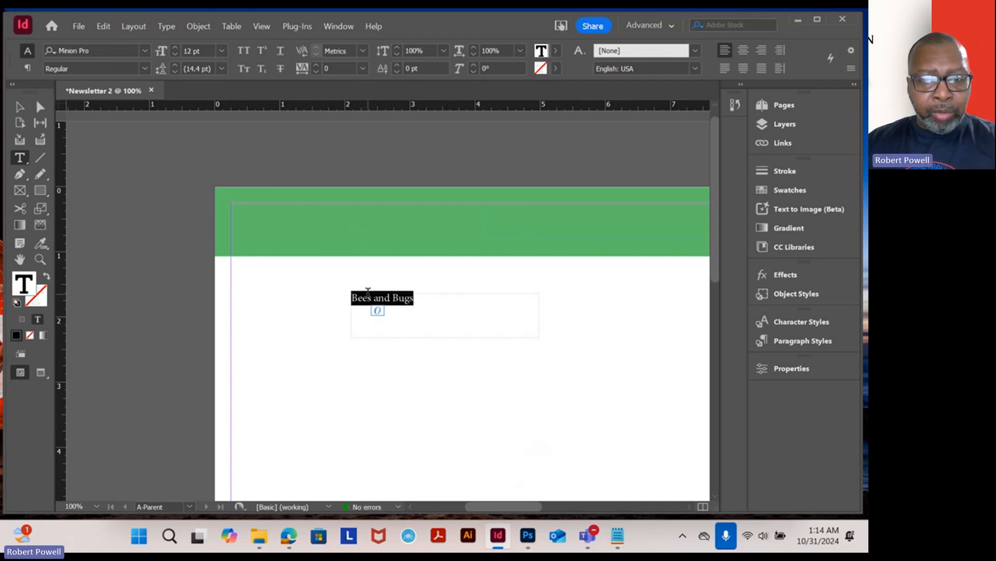
click(222, 51)
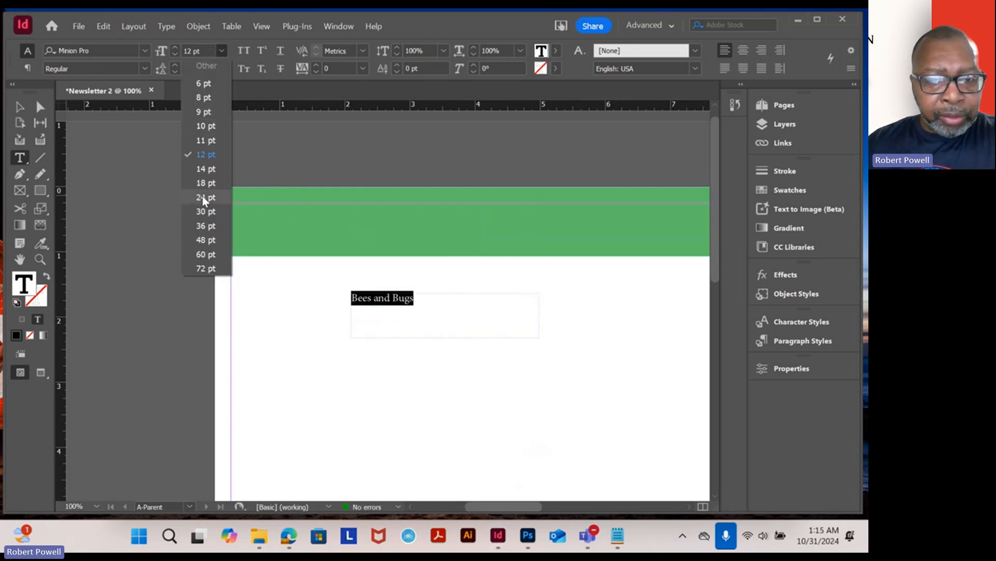
click(202, 198)
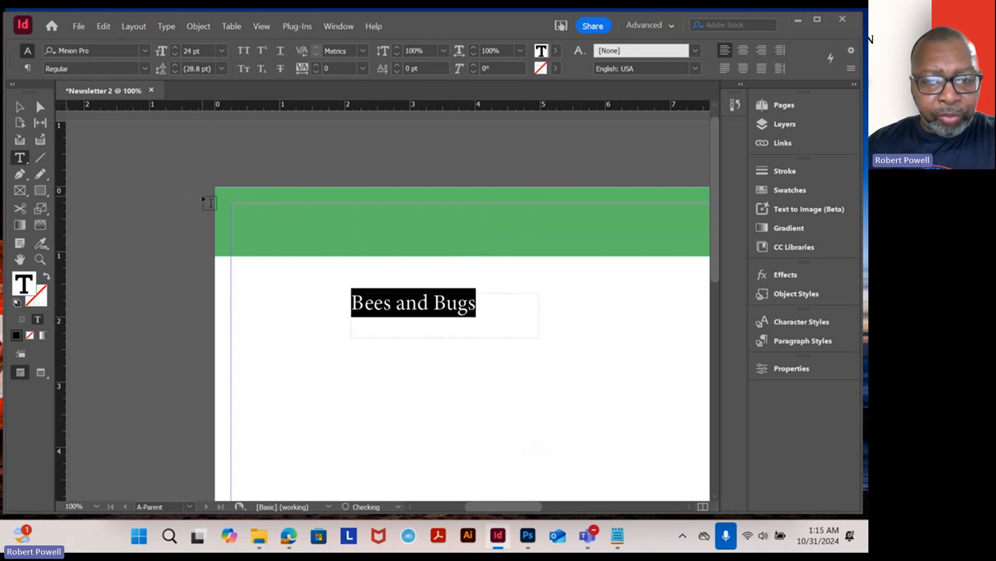
click(146, 50)
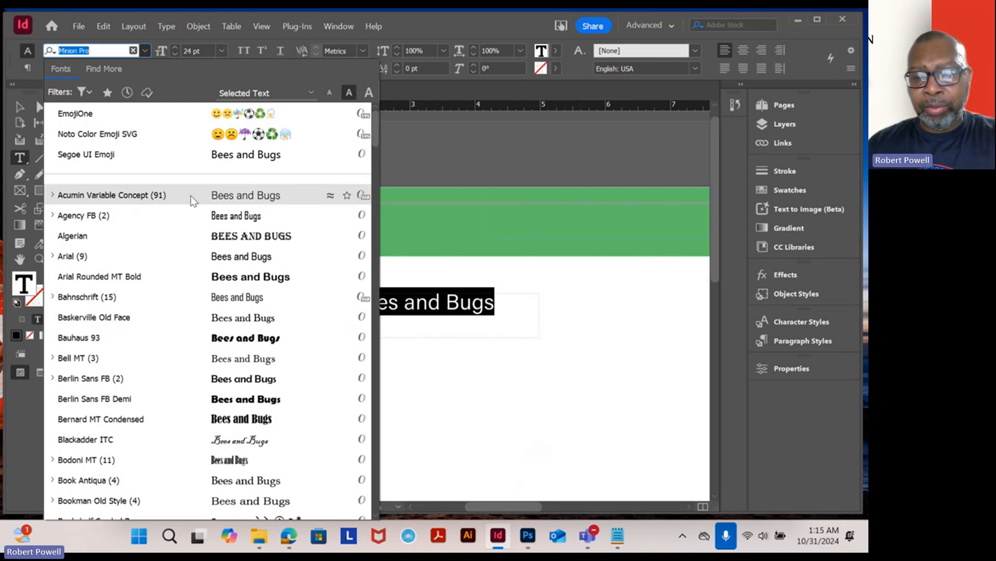
key(Escape)
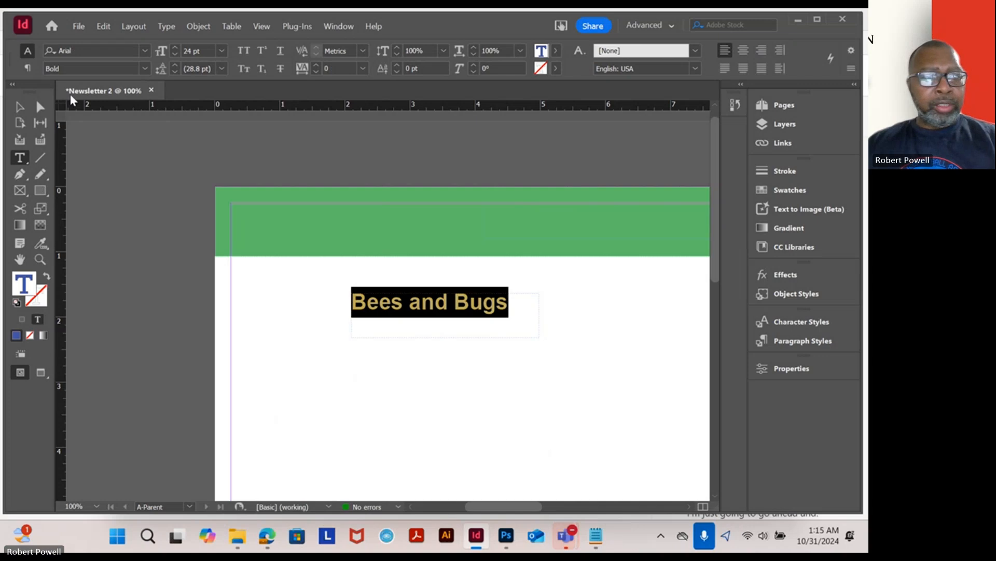
- Move the heading frame up onto the green header bar, toward the spine
click(20, 107)
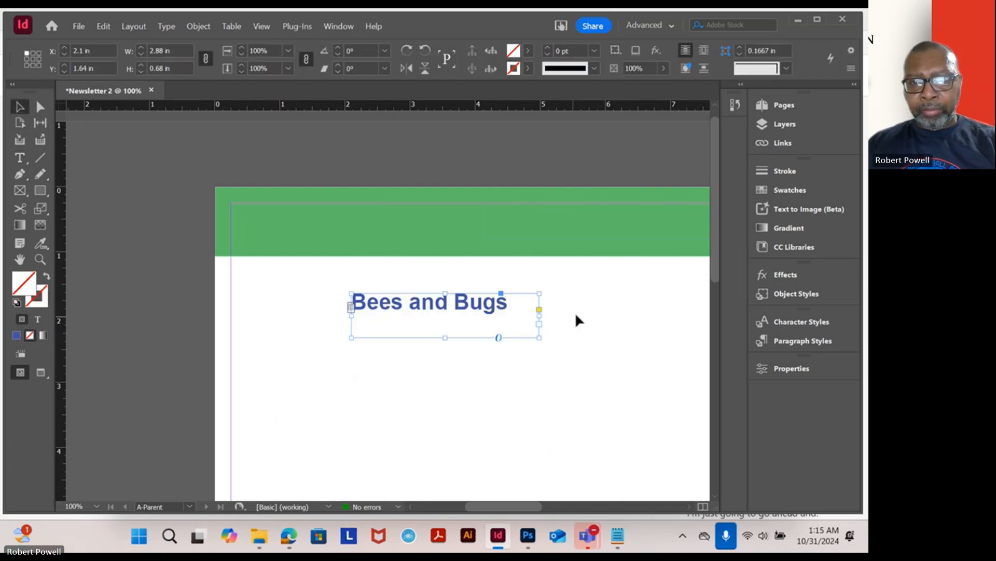
drag(629, 311, 387, 304)
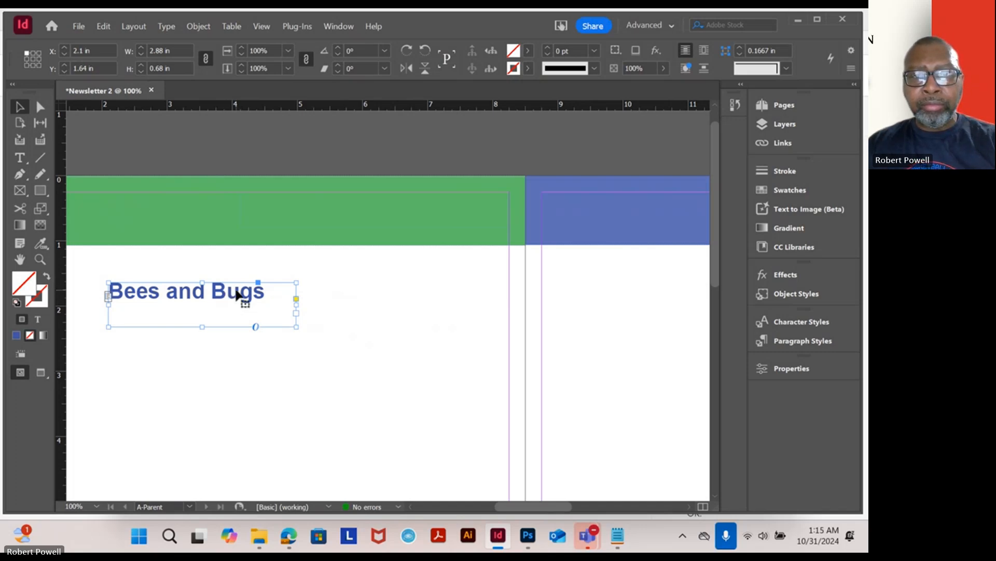
drag(240, 296, 445, 212)
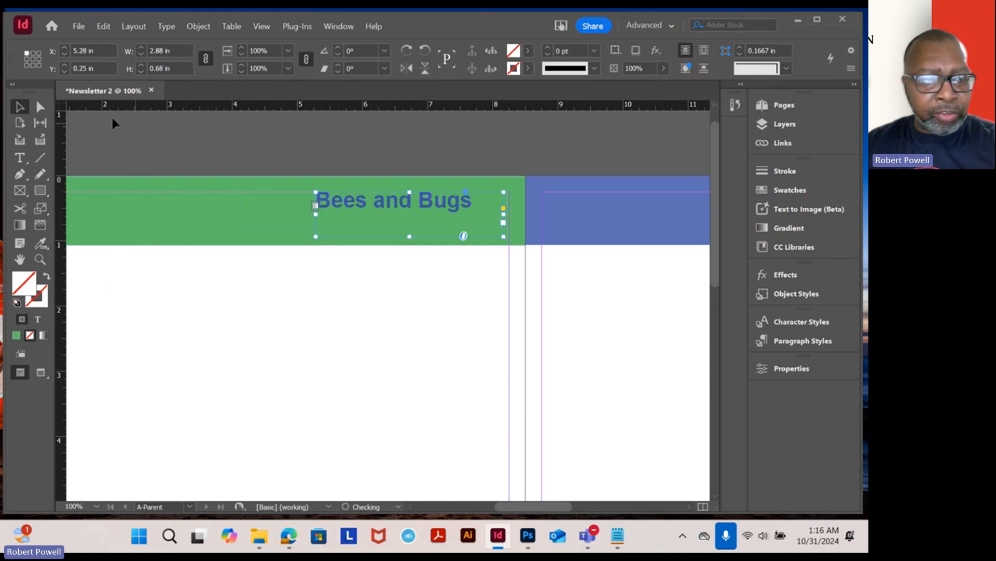
- Select all of the heading text and right-align it
click(19, 158)
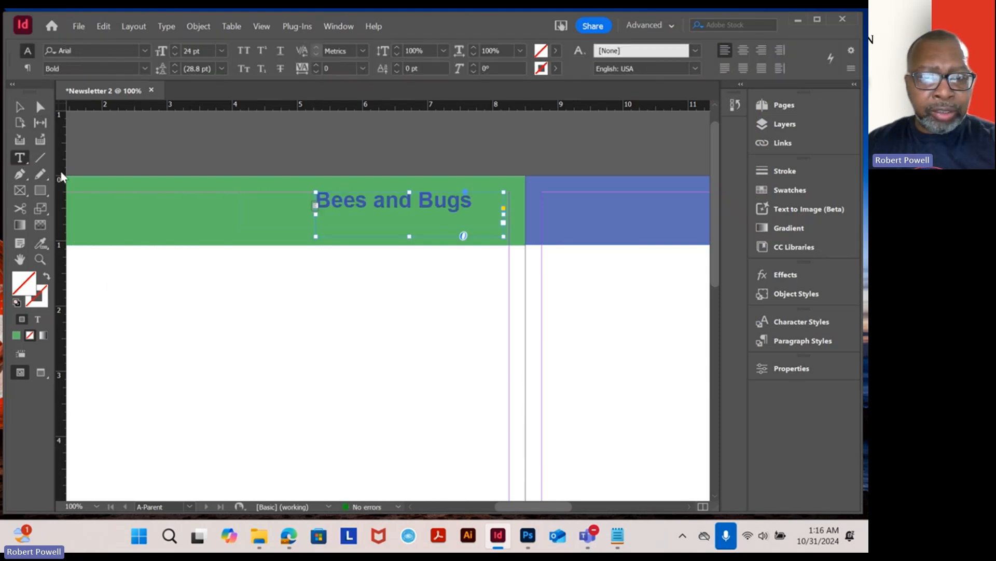
double_click(377, 200)
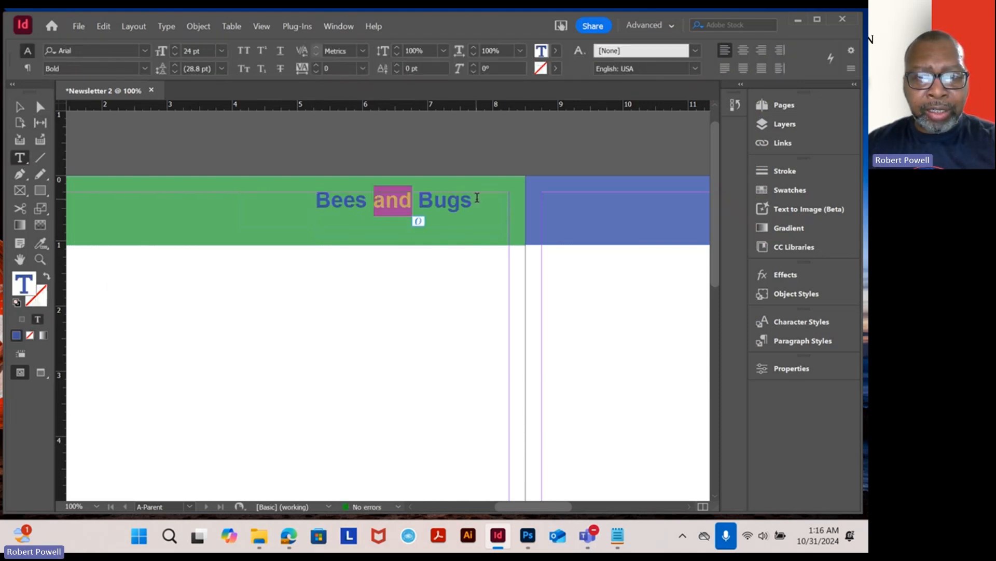
drag(476, 198, 262, 194)
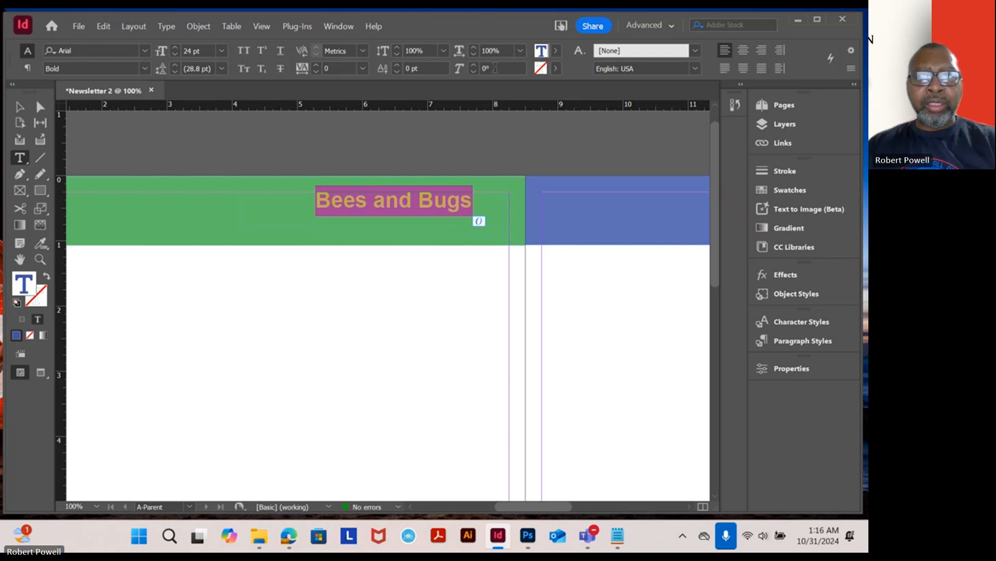
click(762, 50)
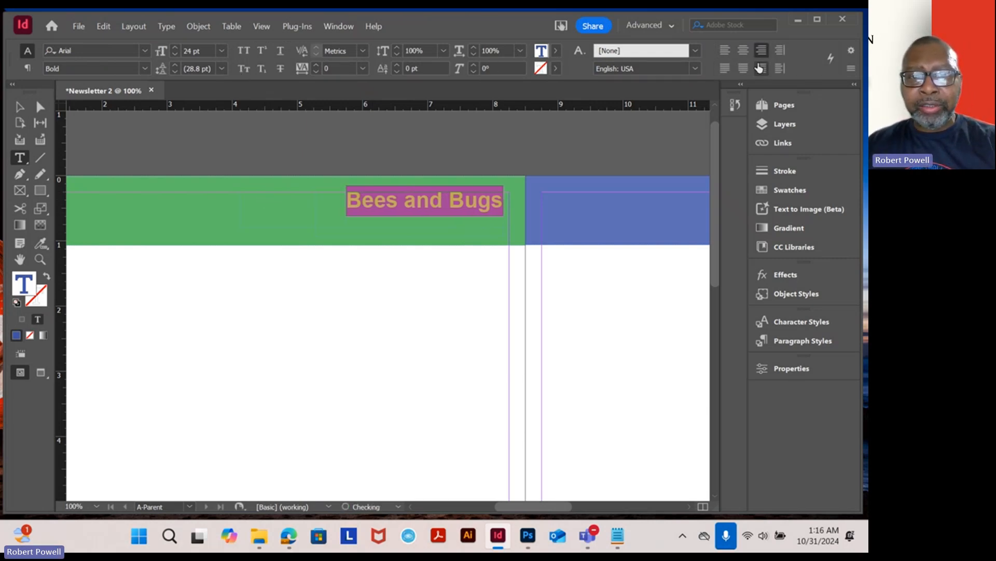
- Nudge the heading frame and shorten its height to about 0.5 in
click(20, 107)
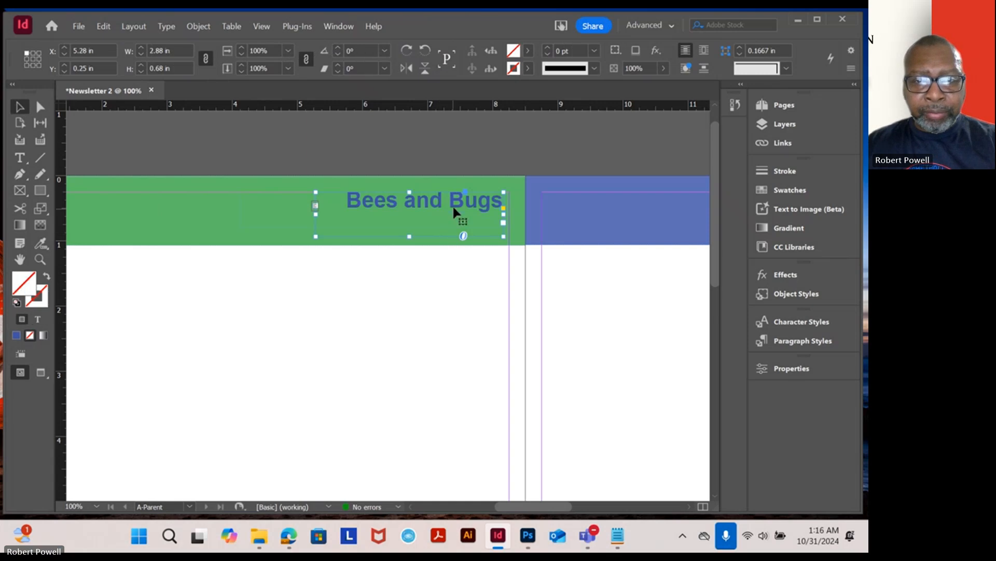
drag(454, 210, 457, 213)
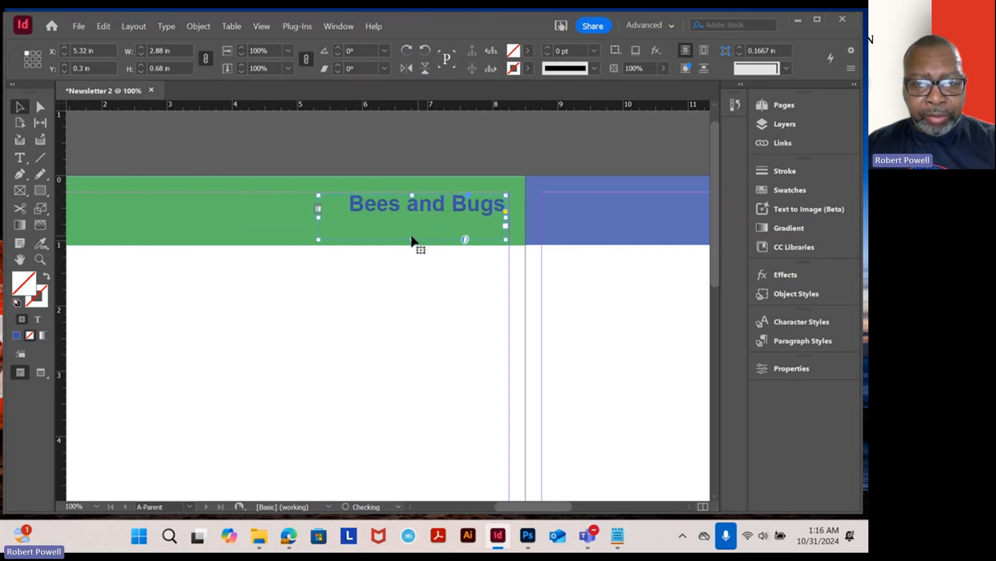
drag(412, 239, 411, 227)
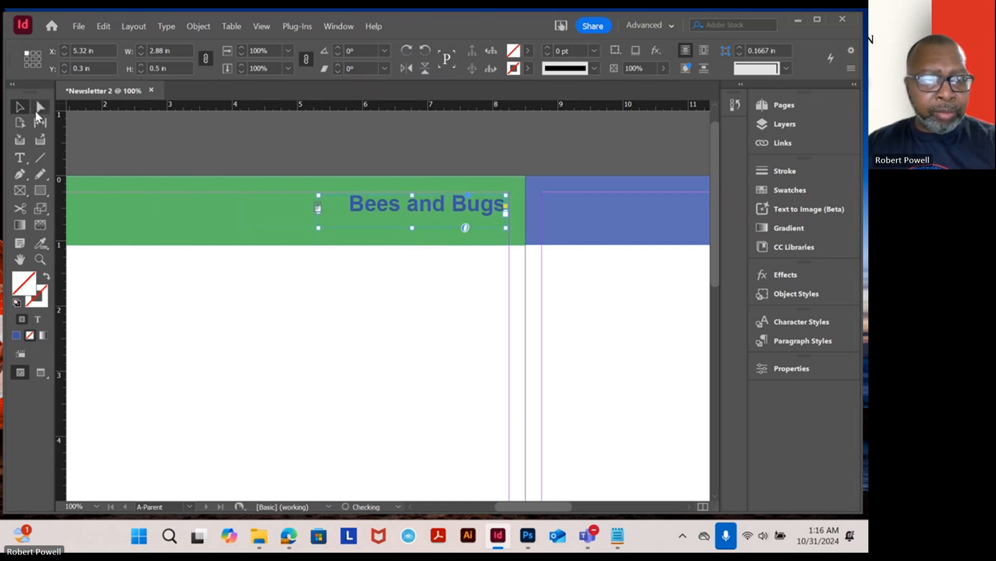
- Enlarge the heading text to 30 pt and widen its frame leftward to about 4.2 in
click(19, 157)
triple_click(408, 209)
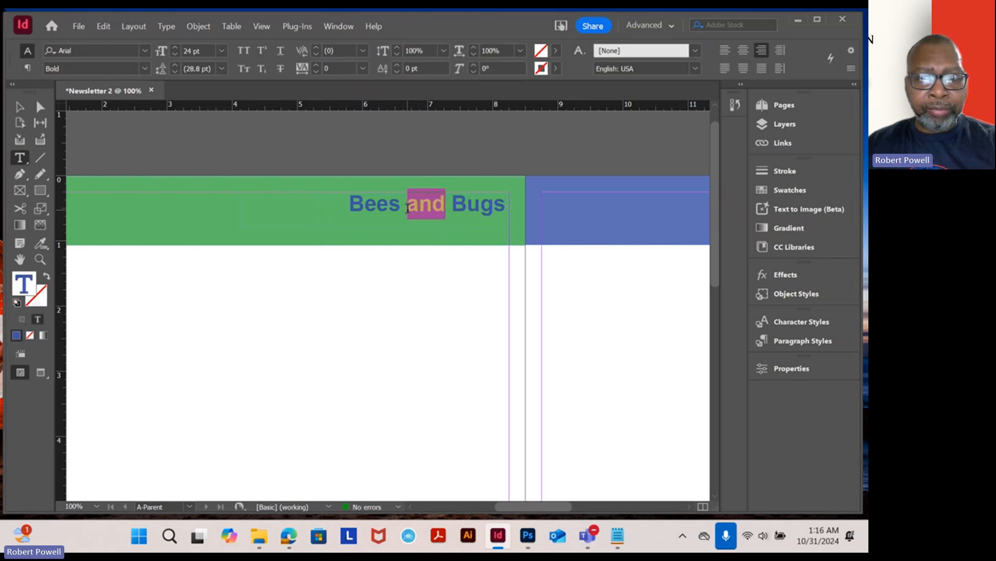
click(222, 51)
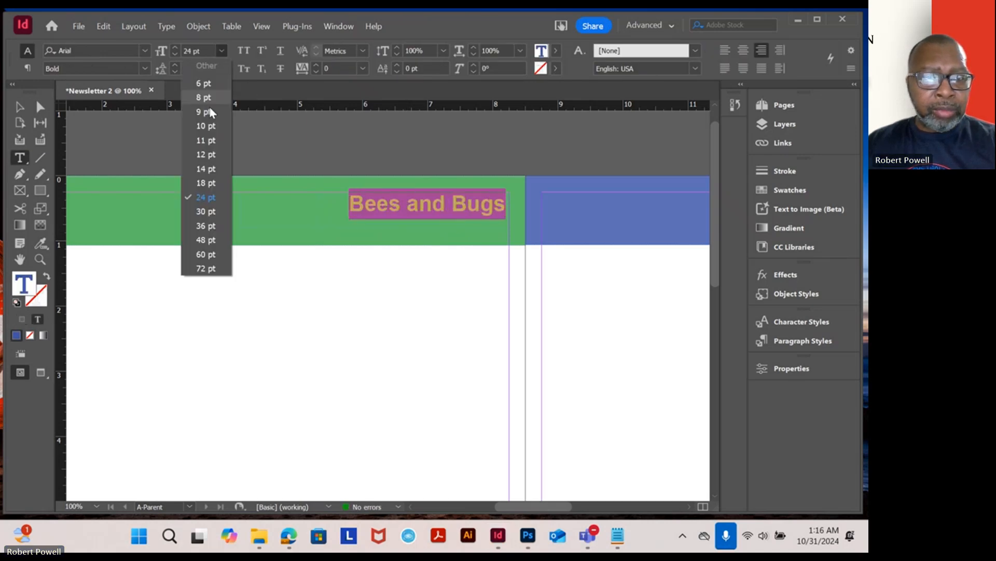
click(200, 211)
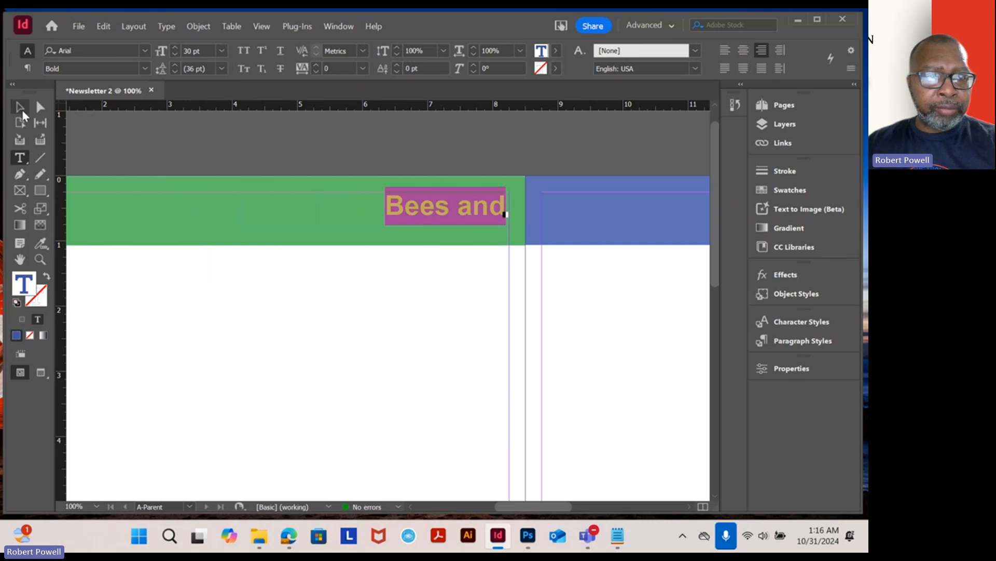
click(21, 105)
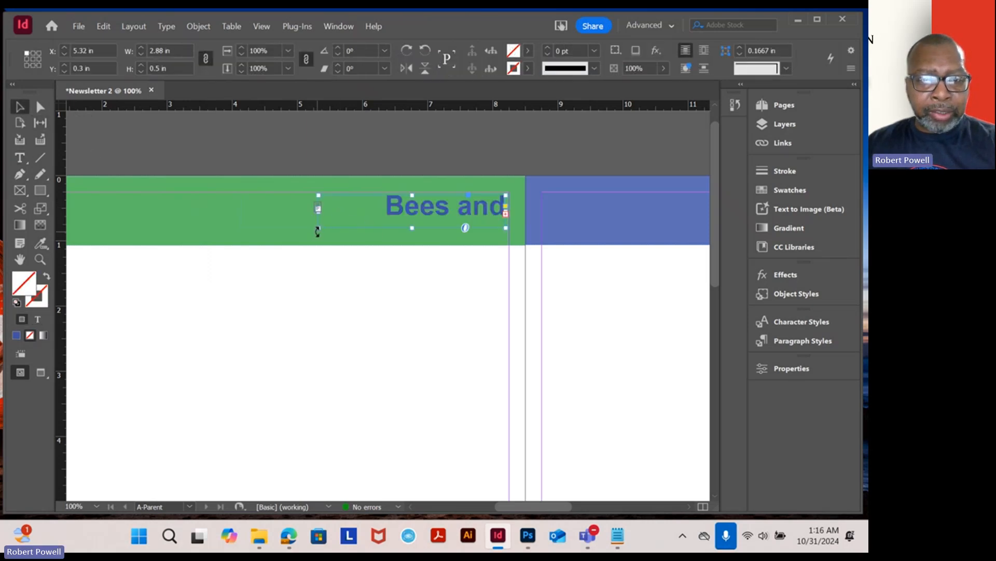
drag(318, 228, 231, 228)
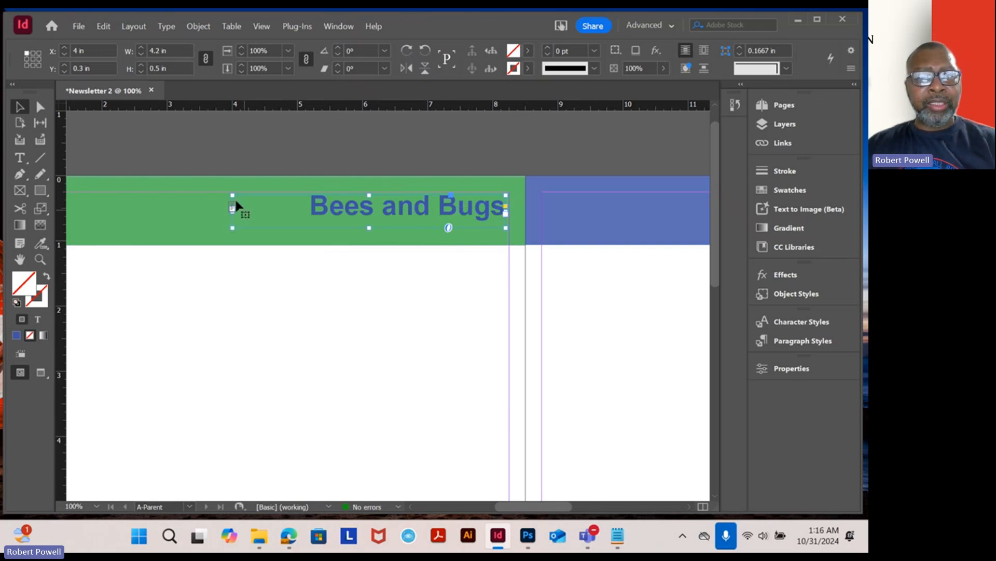
- Paste a copy of the heading frame and place it on the blue header bar of the right page
drag(540, 258, 451, 300)
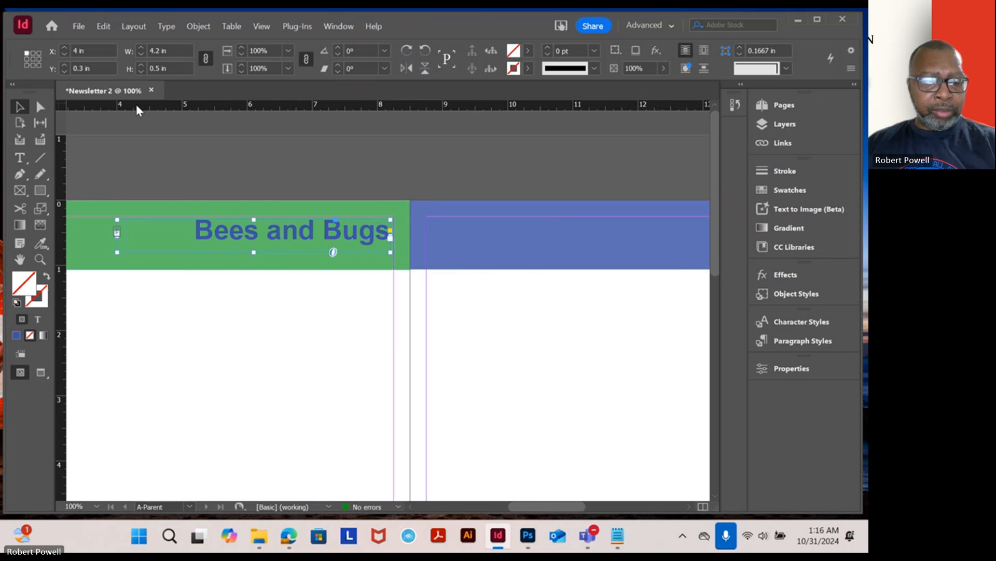
click(304, 303)
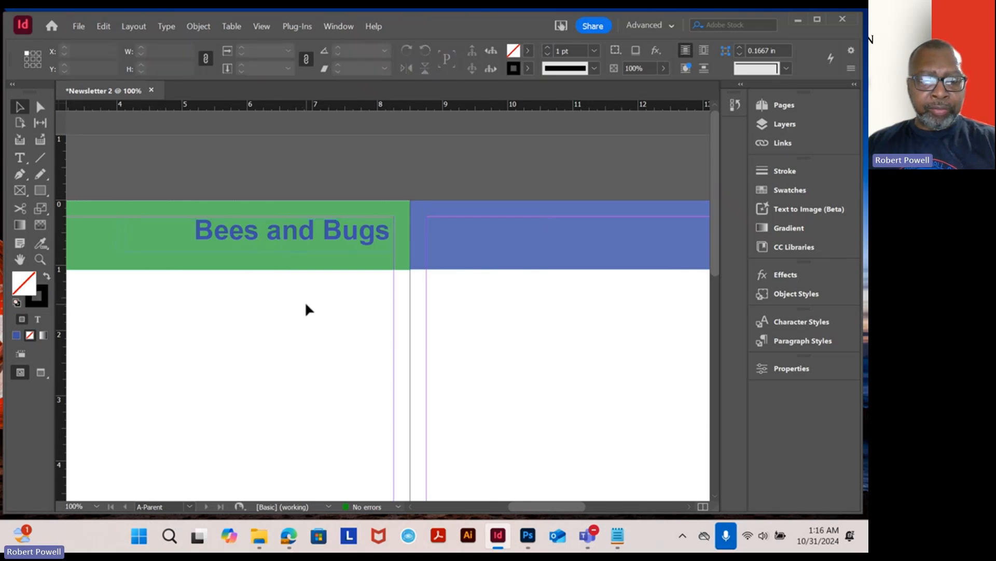
key(ctrl+v)
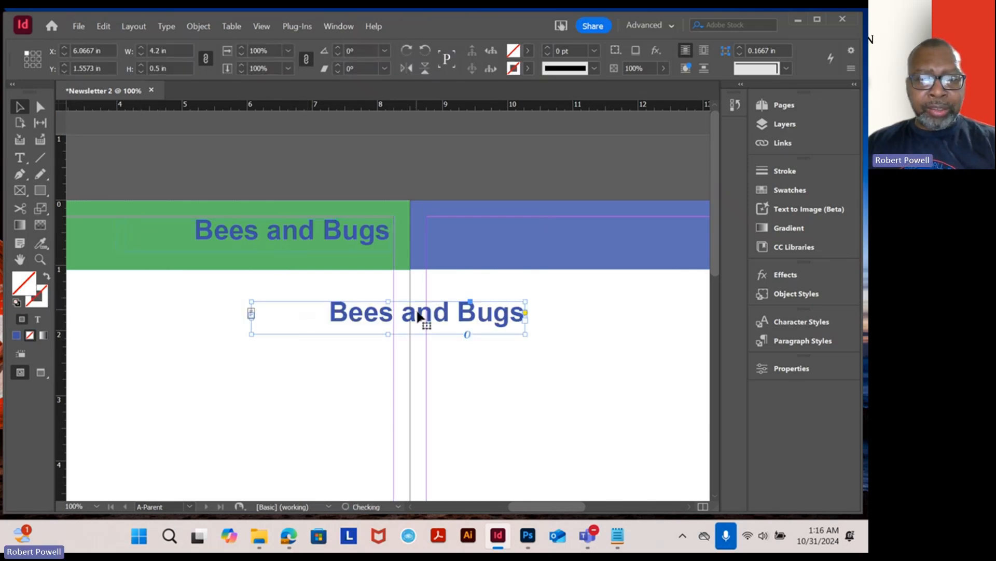
drag(418, 315, 596, 237)
click(22, 159)
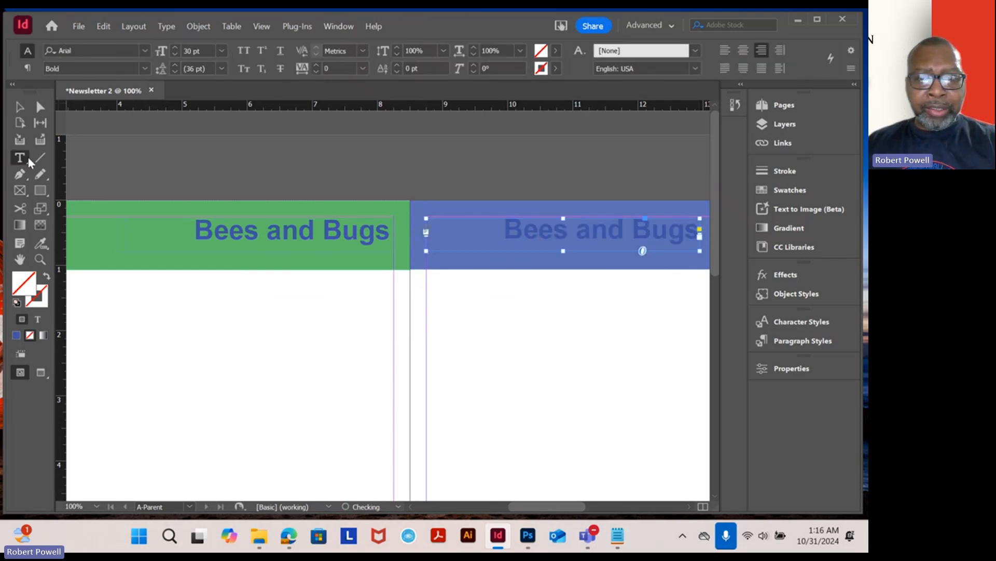
- Select the right-page heading text and colour it white (ffffff)
double_click(616, 232)
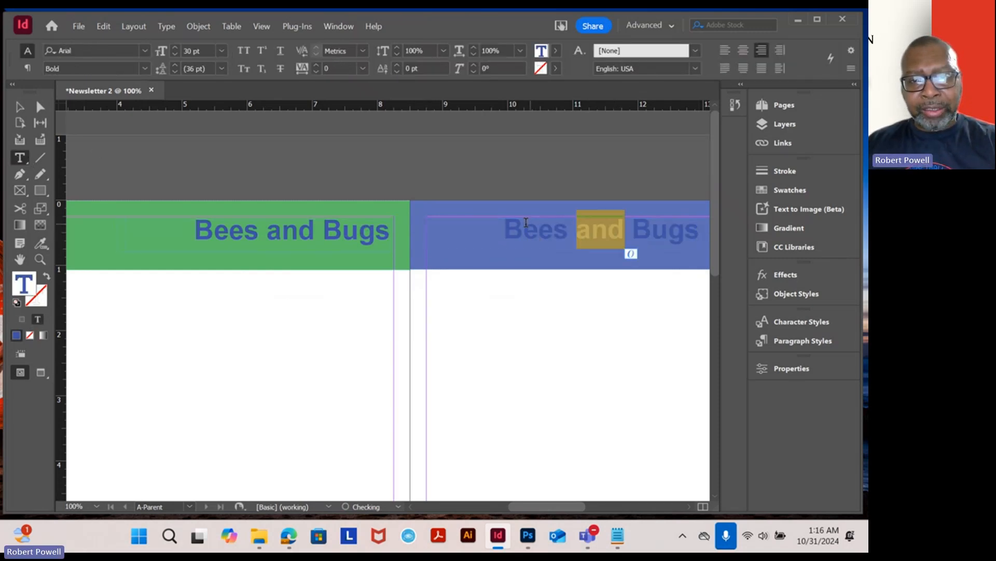
click(556, 227)
drag(504, 229, 706, 231)
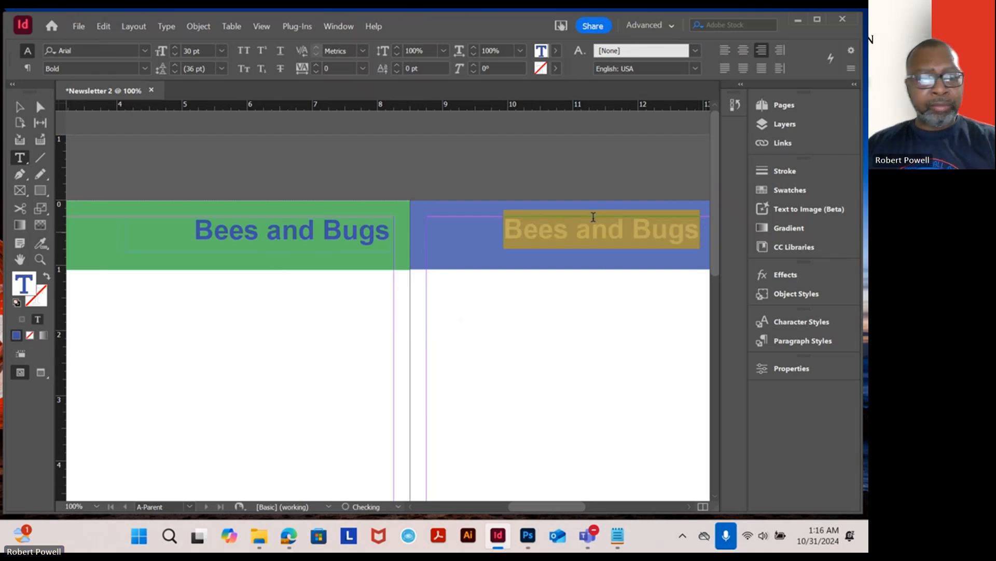
double_click(29, 284)
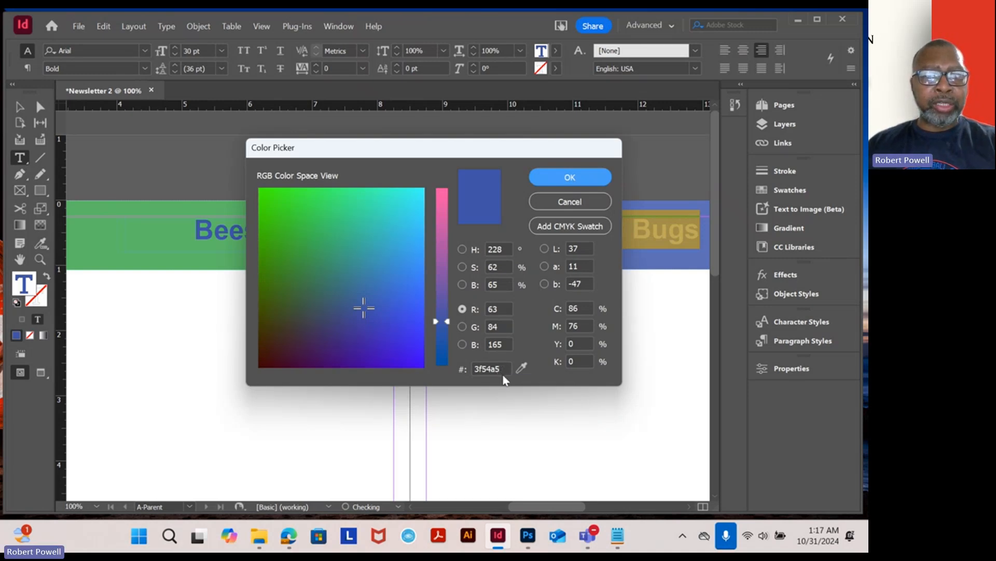
drag(504, 369, 472, 366)
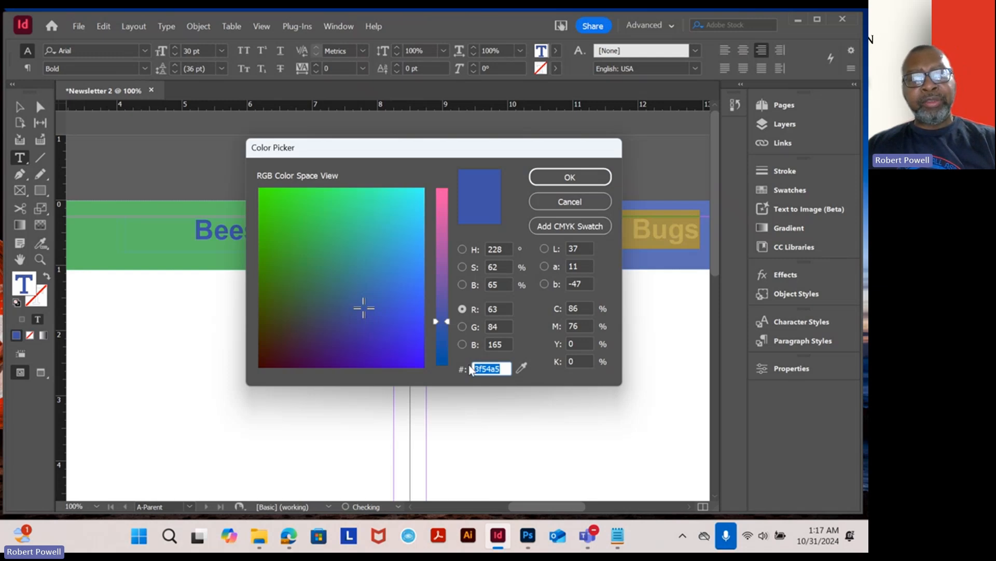
text(ff)
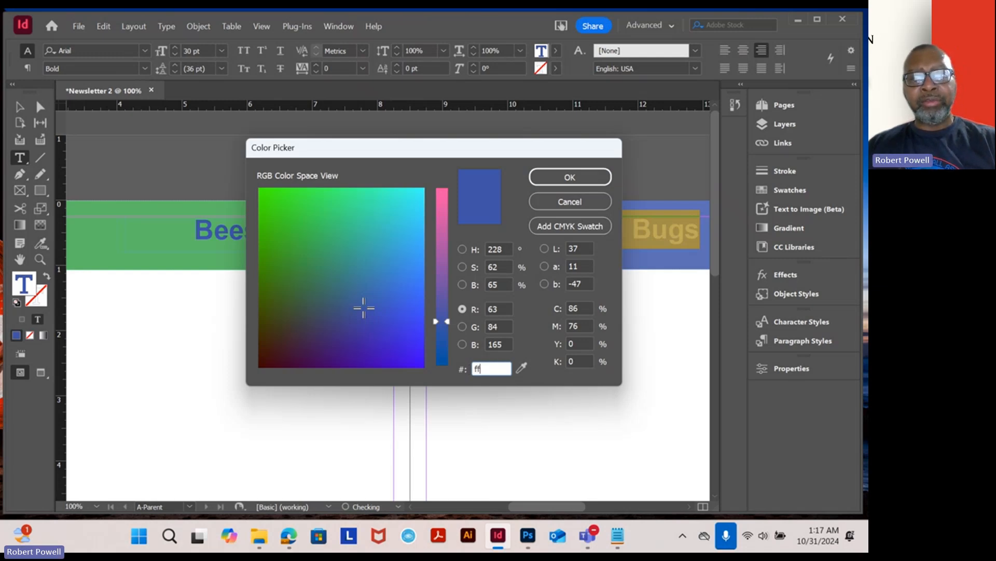
text(ffff)
click(592, 179)
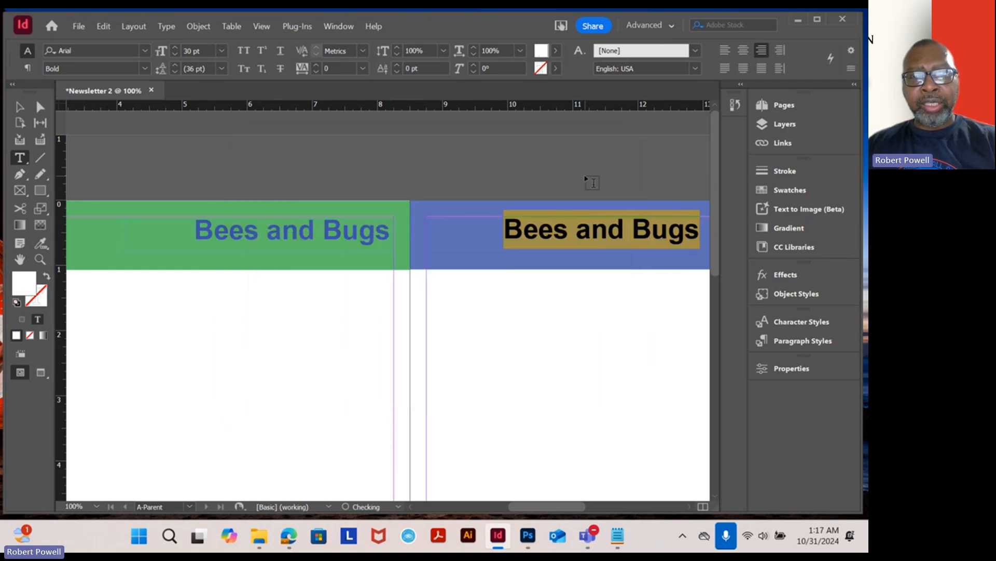
- Left-align the right-page heading text
click(21, 107)
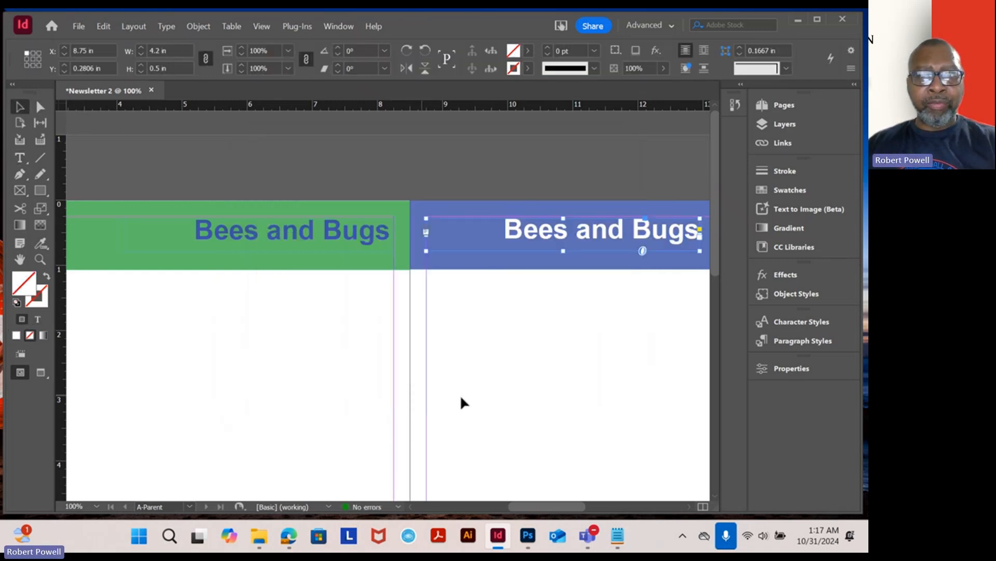
click(19, 158)
click(569, 231)
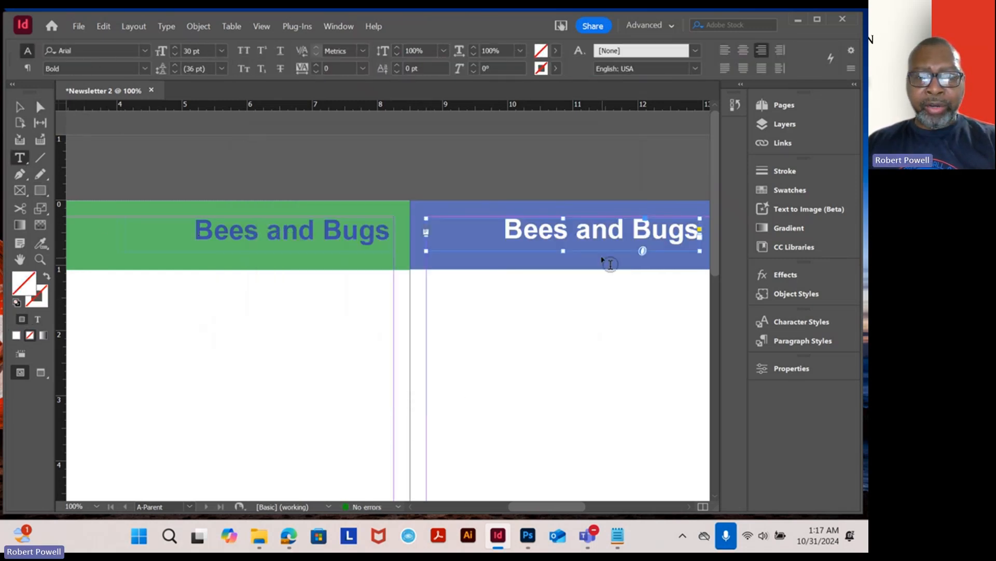
triple_click(570, 231)
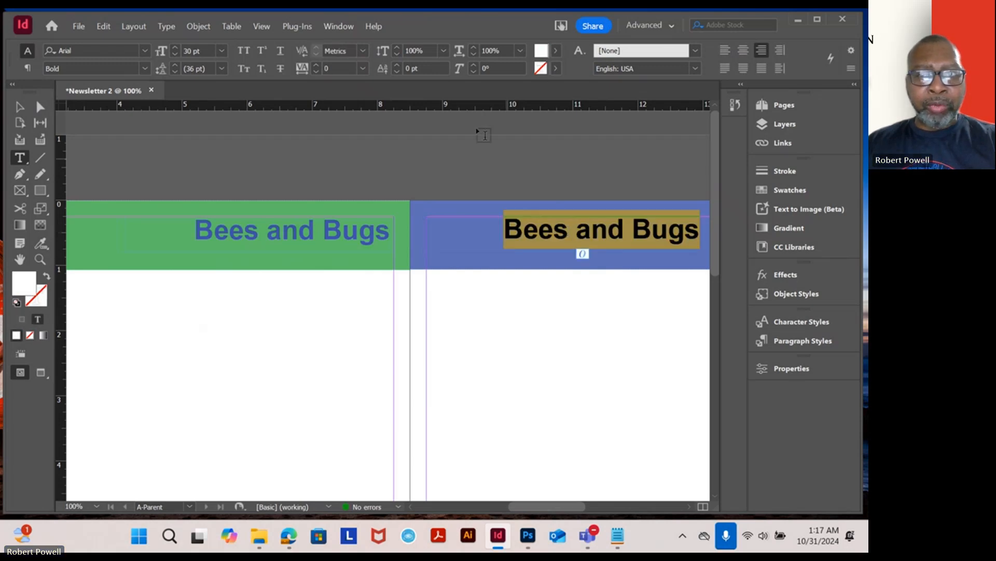
click(720, 54)
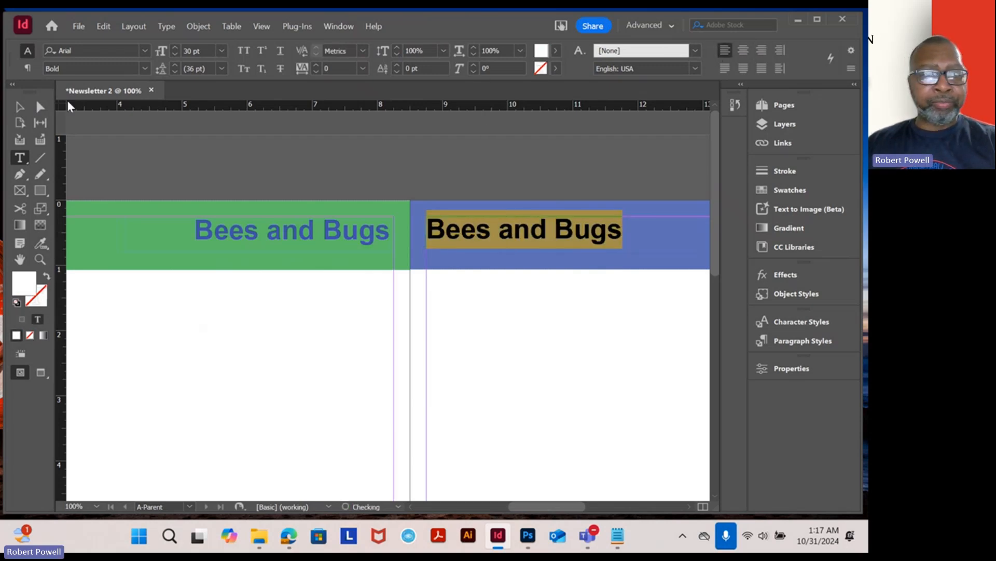
key(Escape)
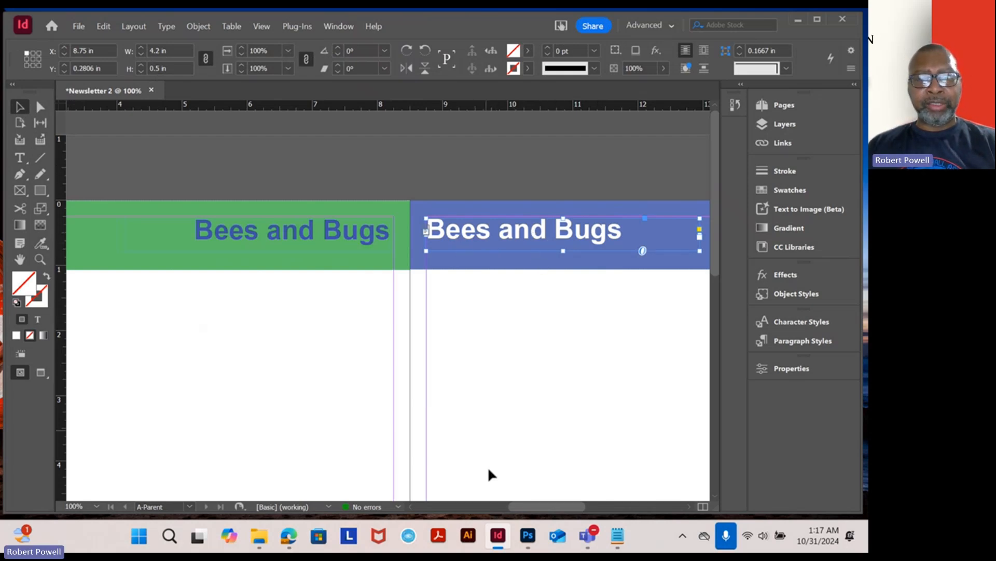
- Copy the Gardening Tips line from Notepad and paste it over the right-page heading text
click(617, 534)
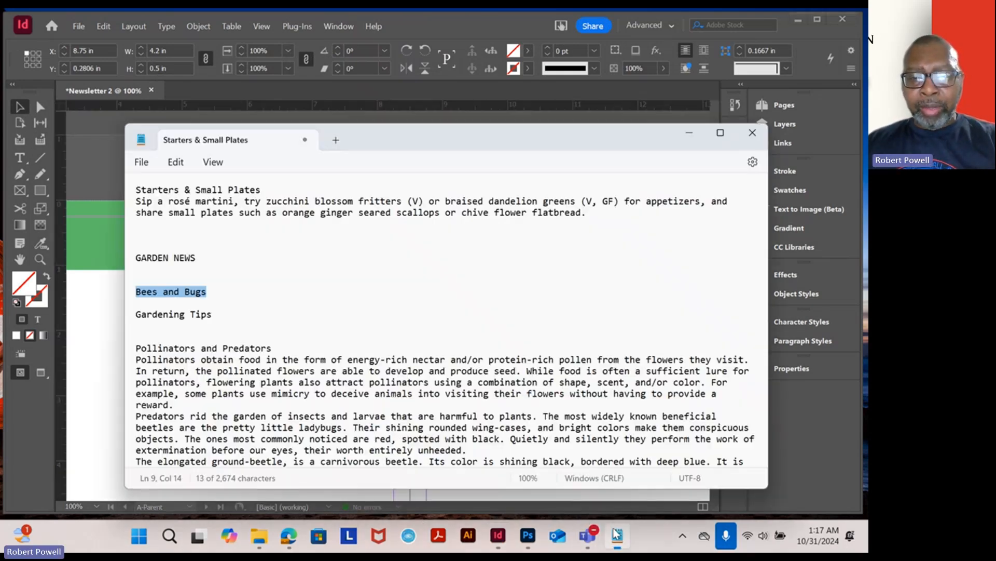
drag(212, 314, 134, 314)
key(ctrl+c)
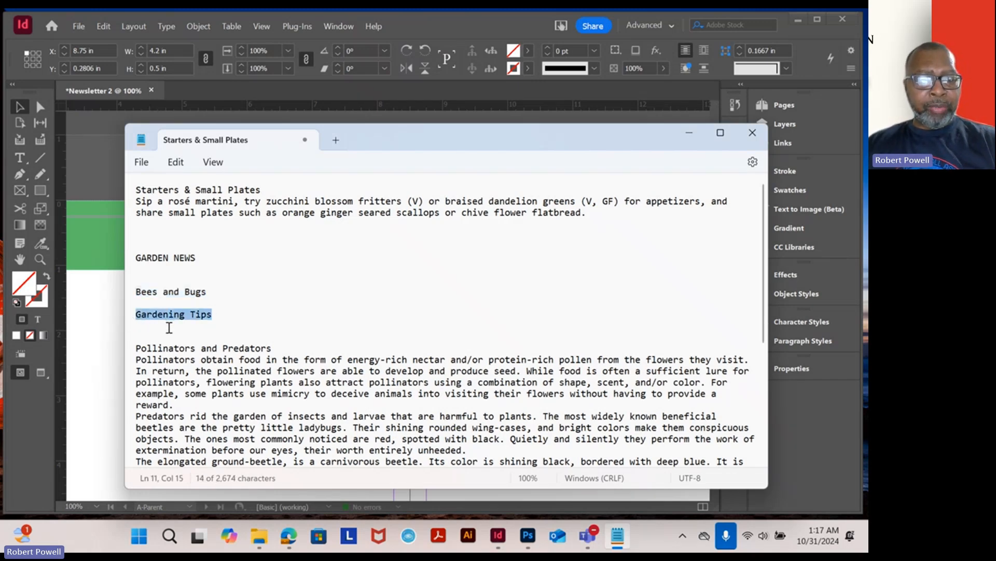
click(98, 281)
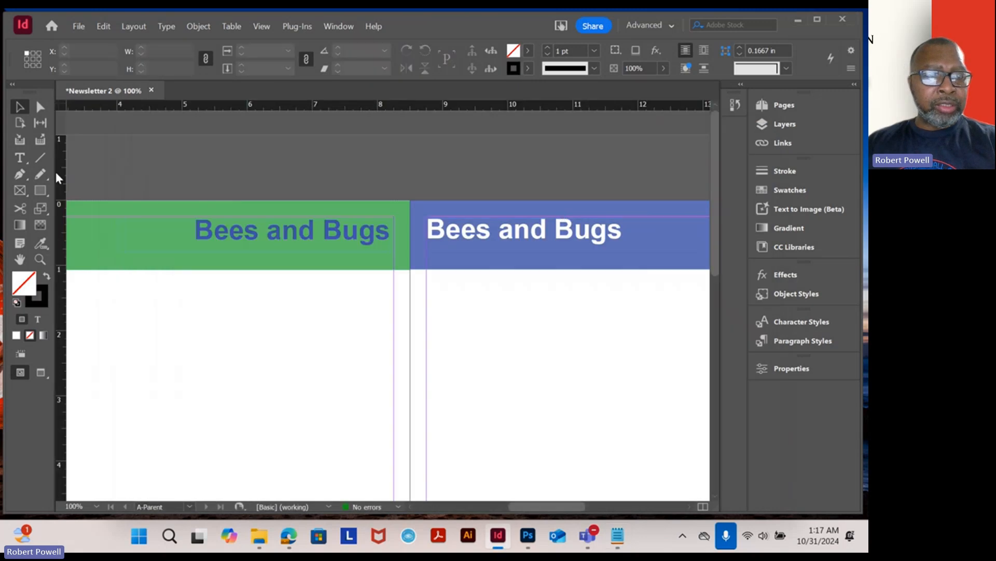
click(20, 157)
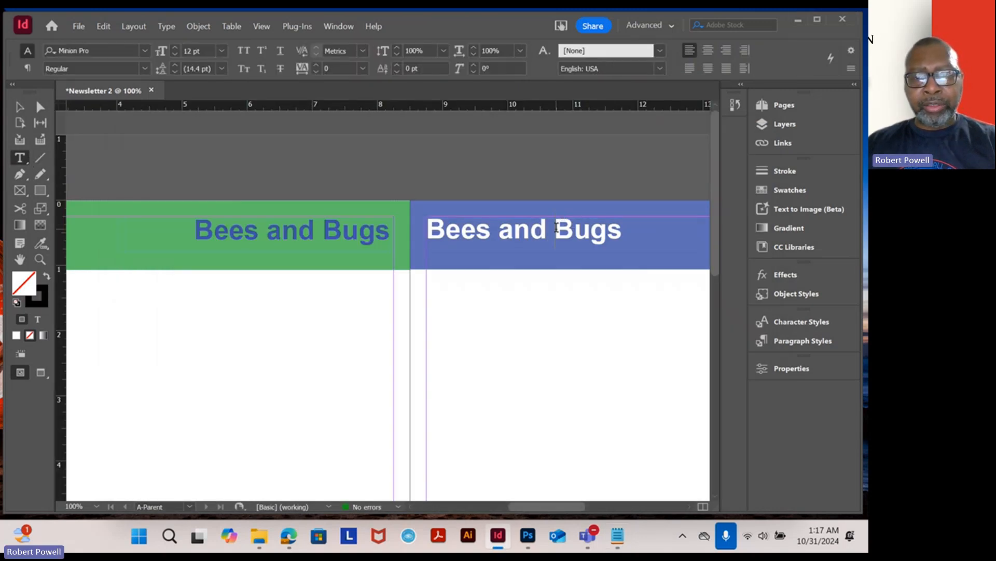
triple_click(557, 227)
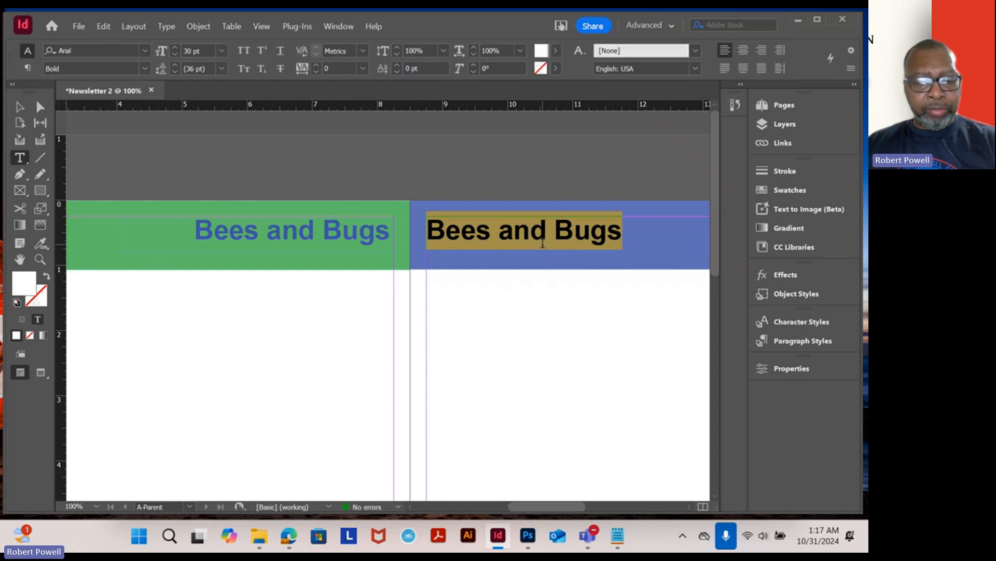
key(ctrl+v)
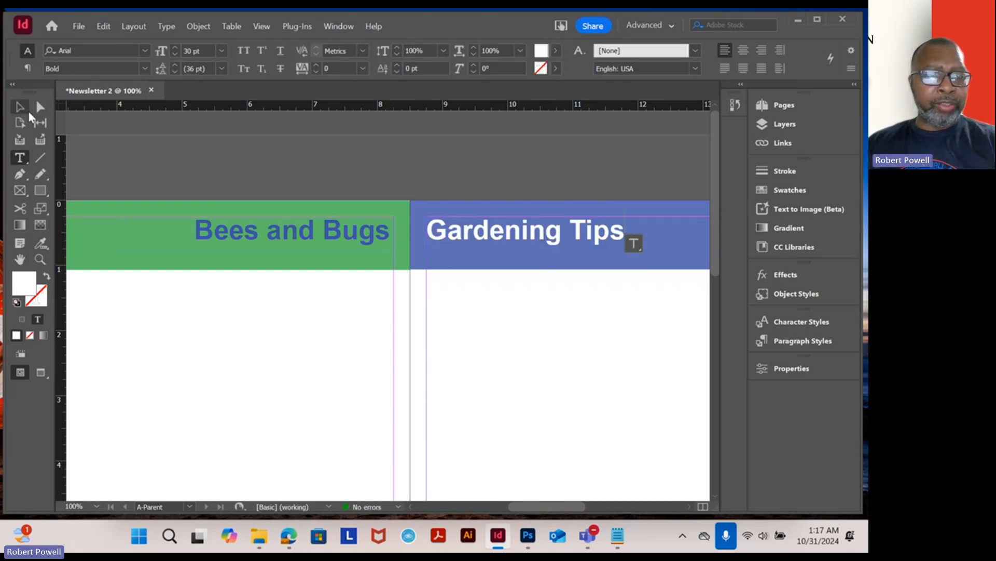
click(21, 107)
click(357, 326)
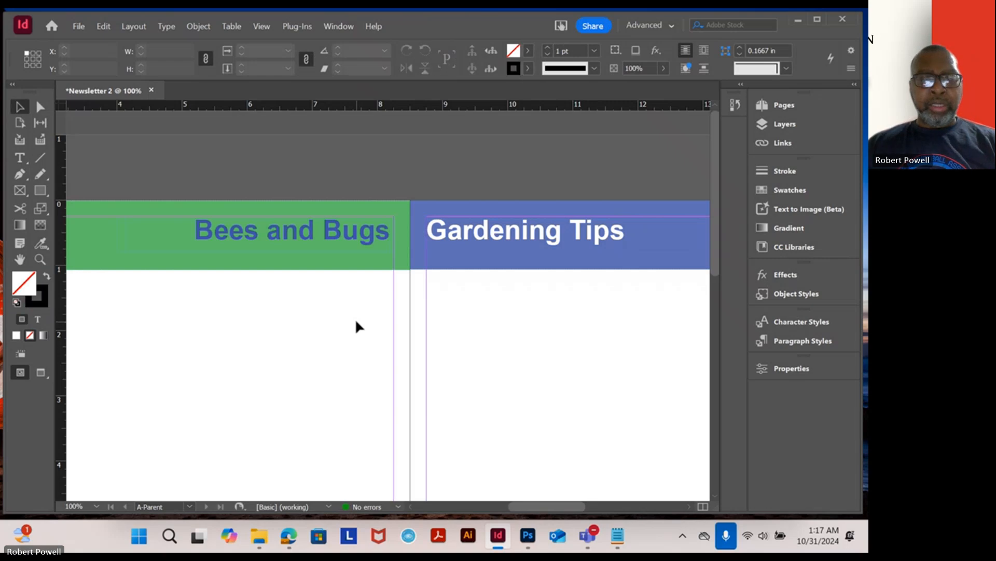
- Draw a small text frame, about 0.8 in square, just below the left page's green header bar
scroll(374, 325, down, 5)
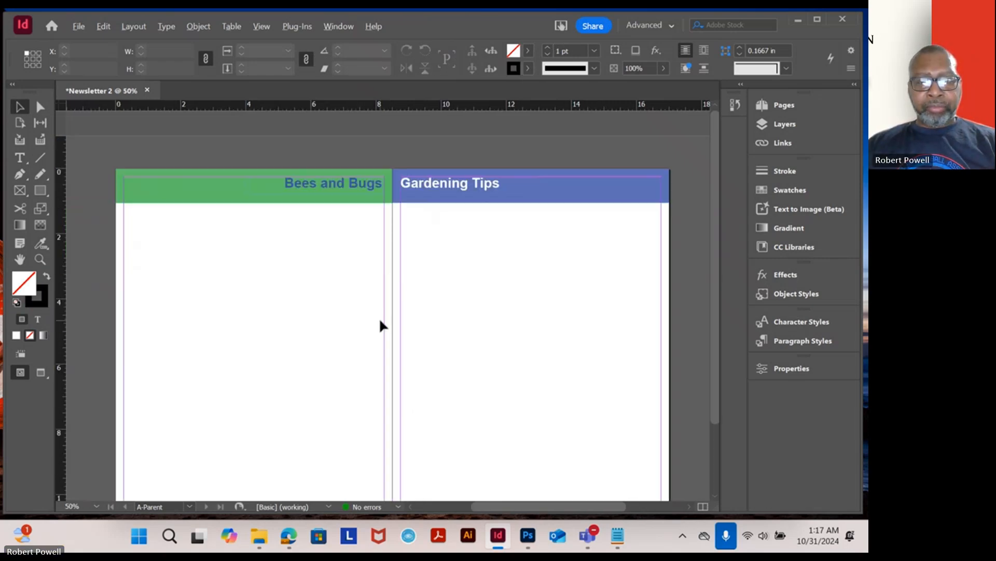
scroll(382, 326, up, 1)
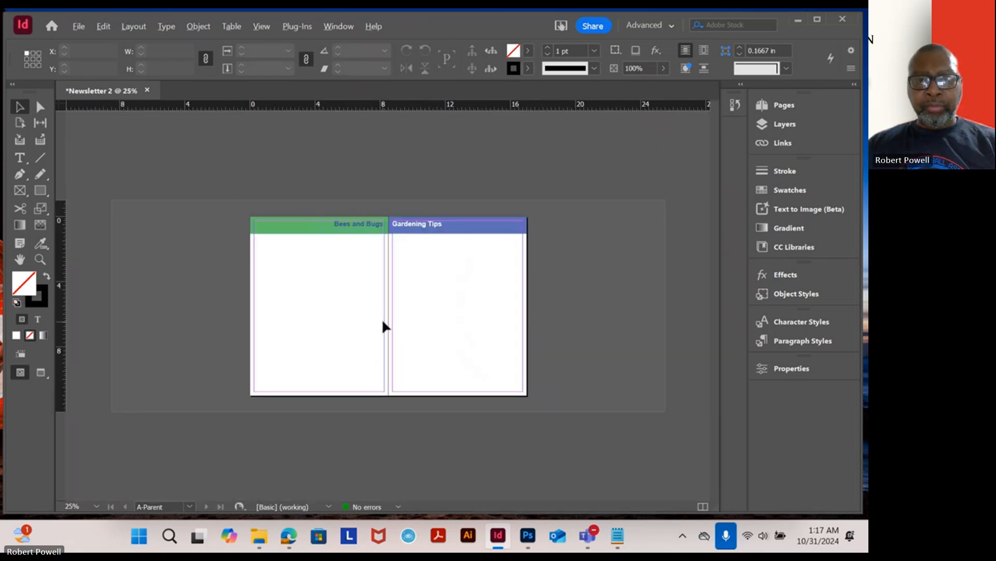
scroll(361, 282, up, 1)
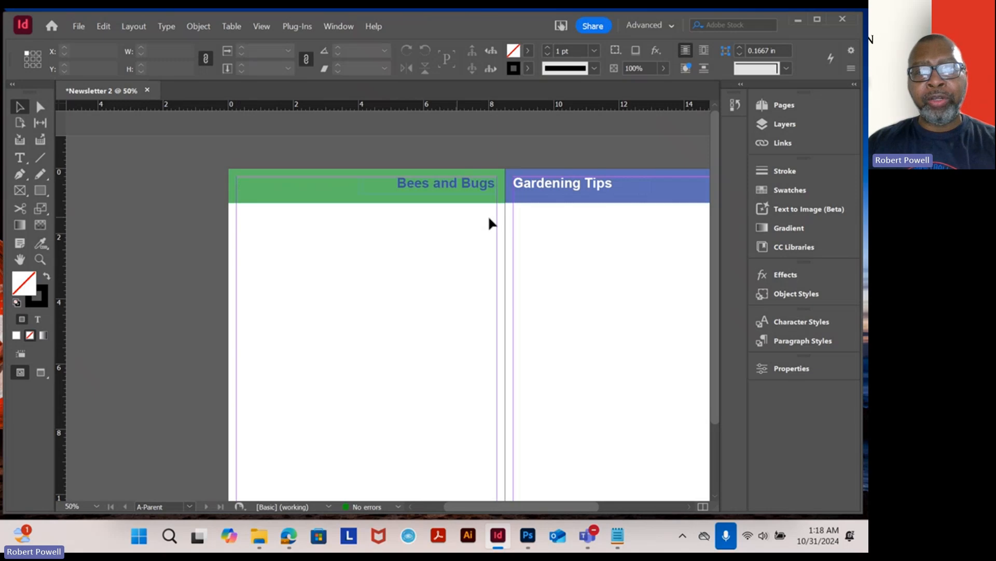
drag(667, 244, 393, 257)
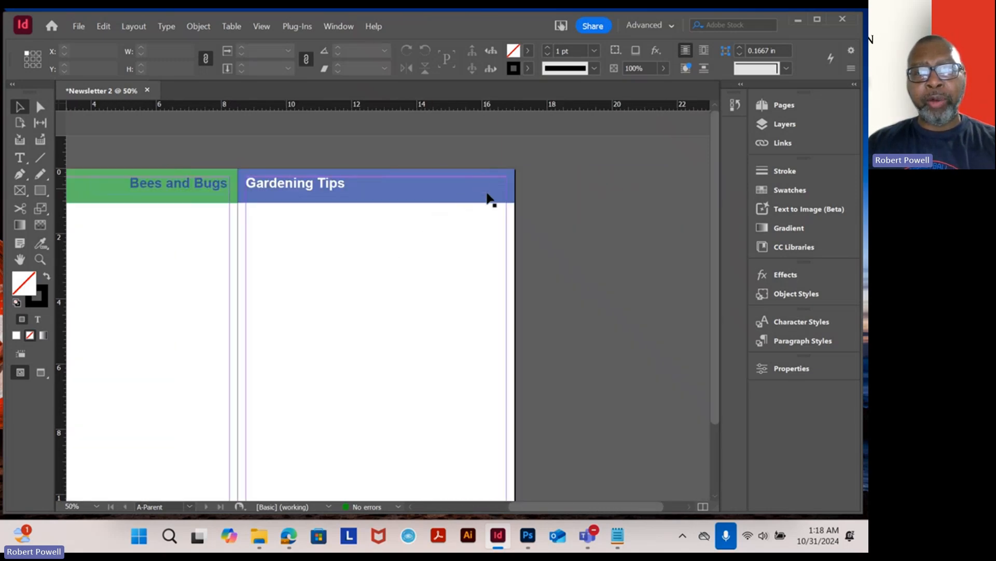
scroll(372, 244, left, 5)
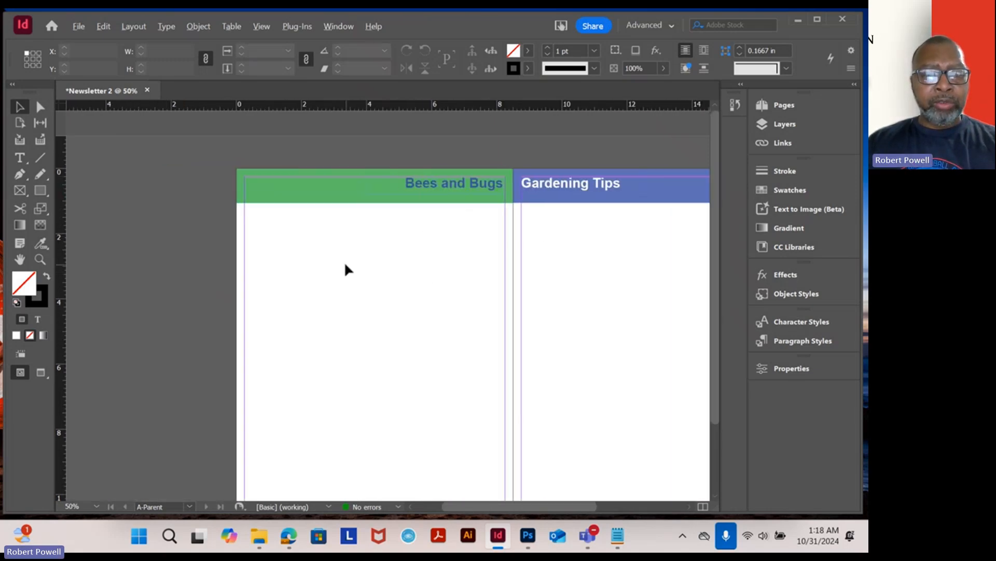
key(ctrl+equal)
key(ctrl+equal)
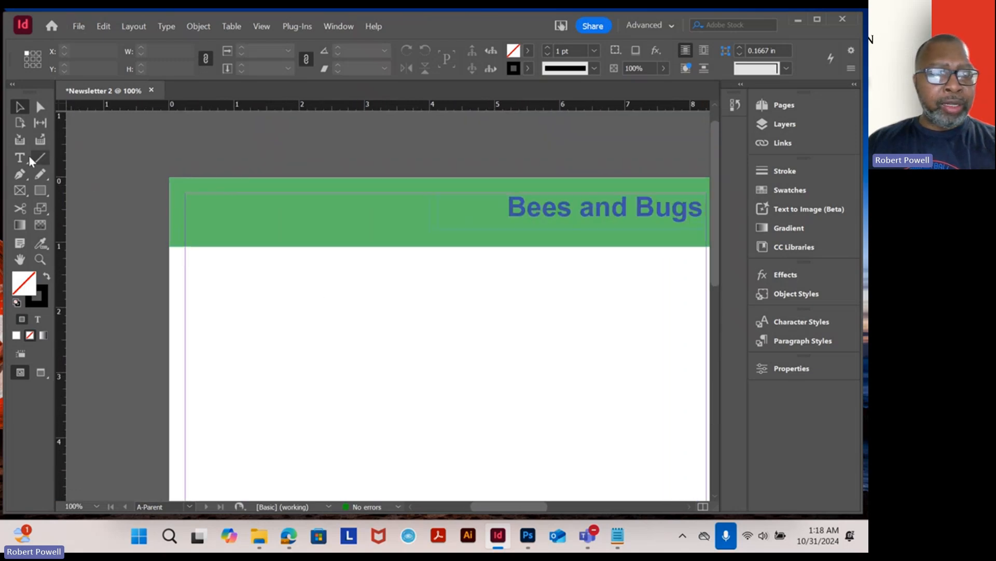
click(26, 156)
drag(194, 266, 247, 318)
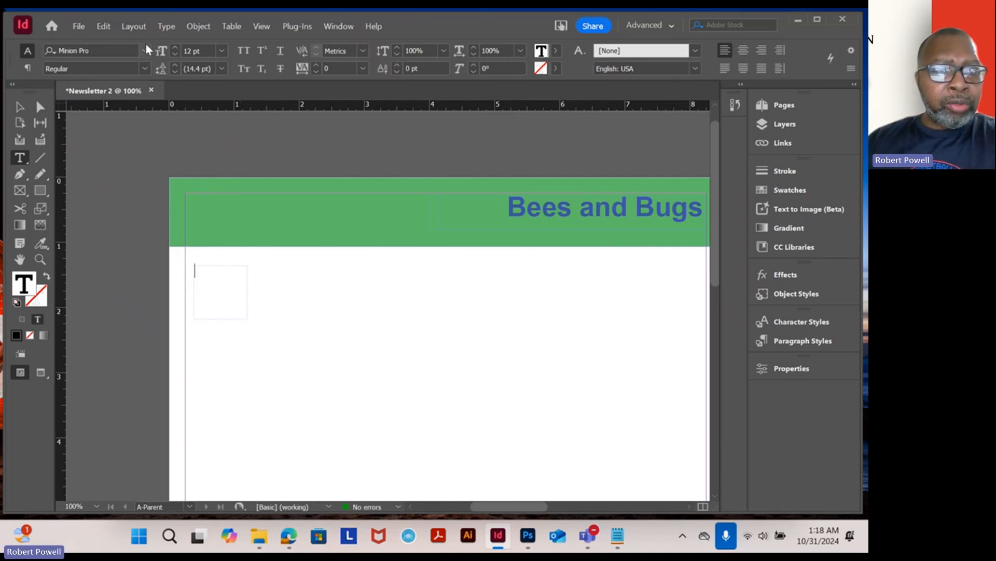
- Insert a current page number marker into the new text frame
click(166, 26)
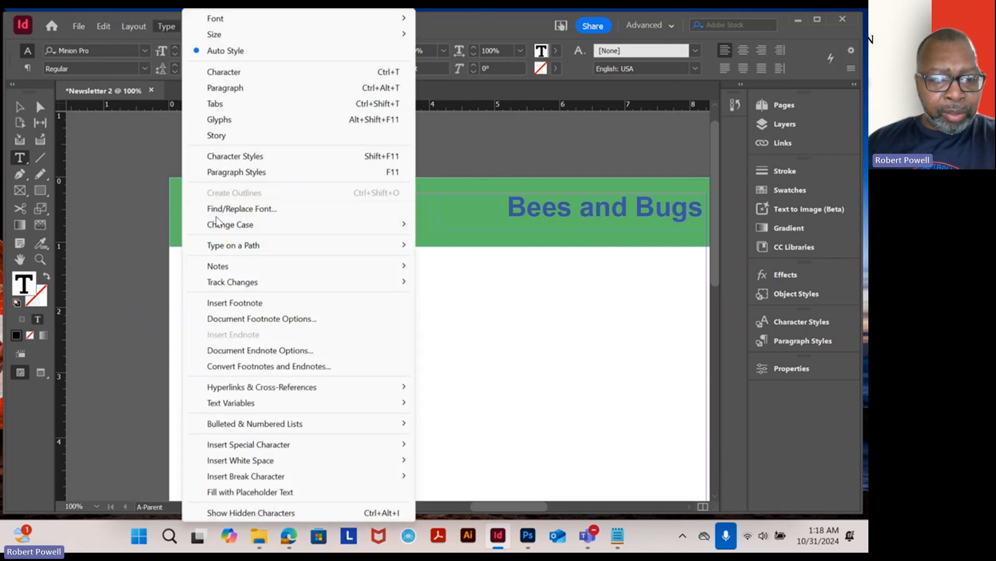
mouse_move(260, 447)
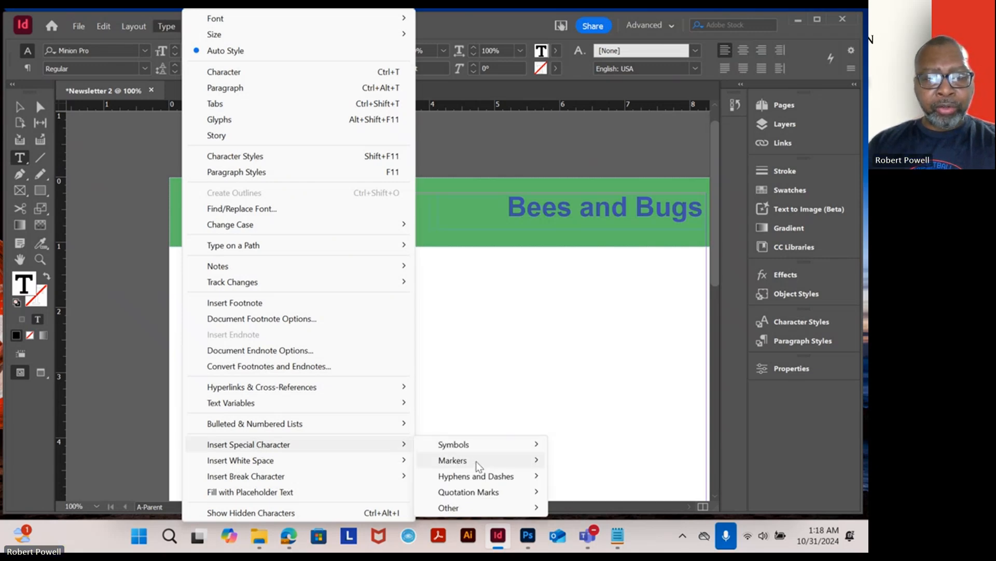
mouse_move(475, 462)
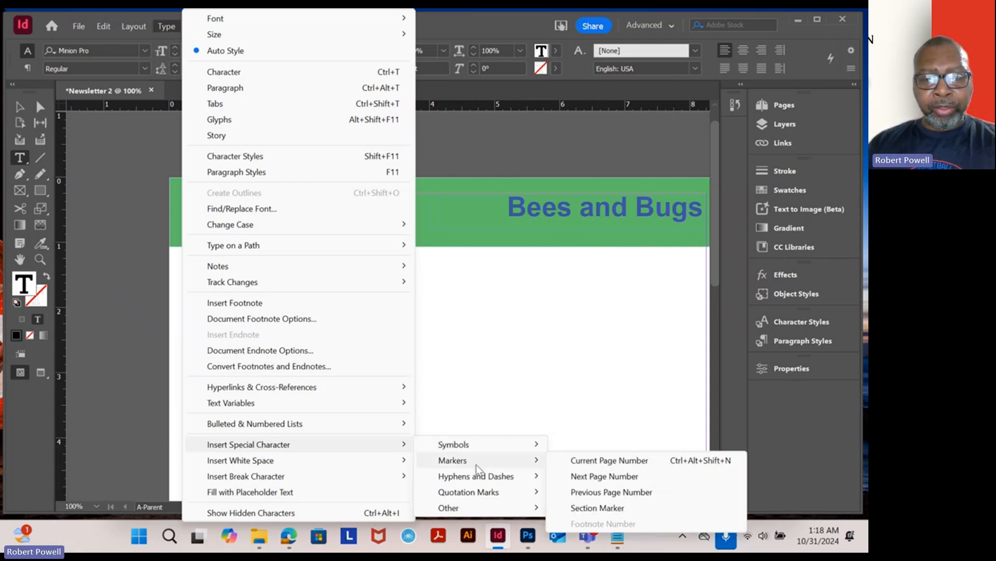
click(597, 461)
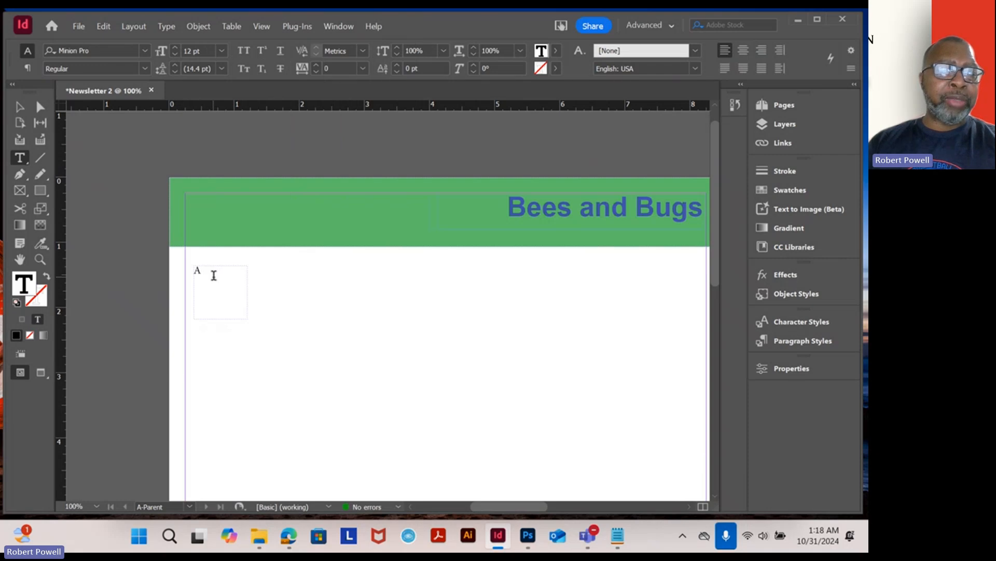
- Select the page number marker and set its font to Arial Bold
drag(214, 275, 193, 274)
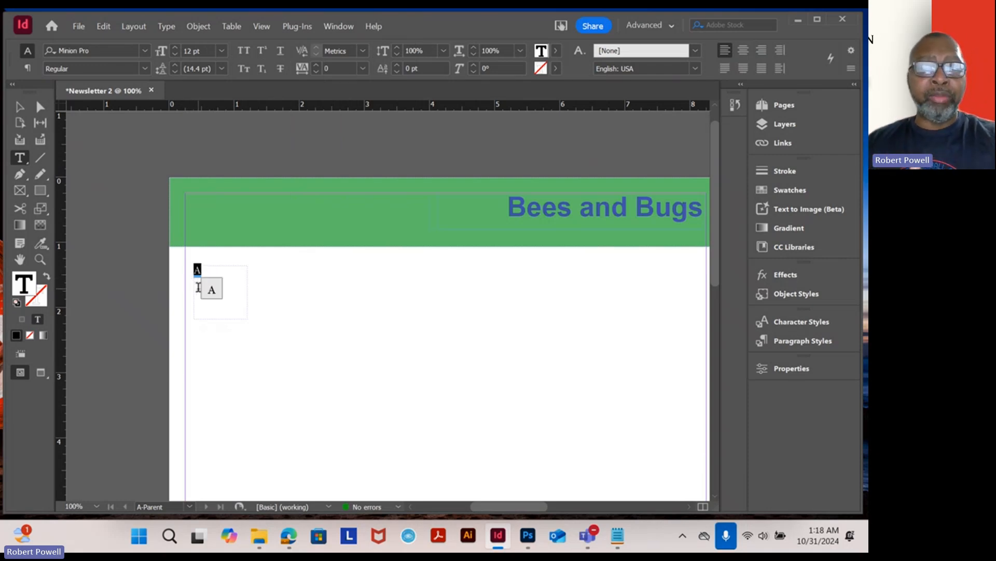
click(145, 50)
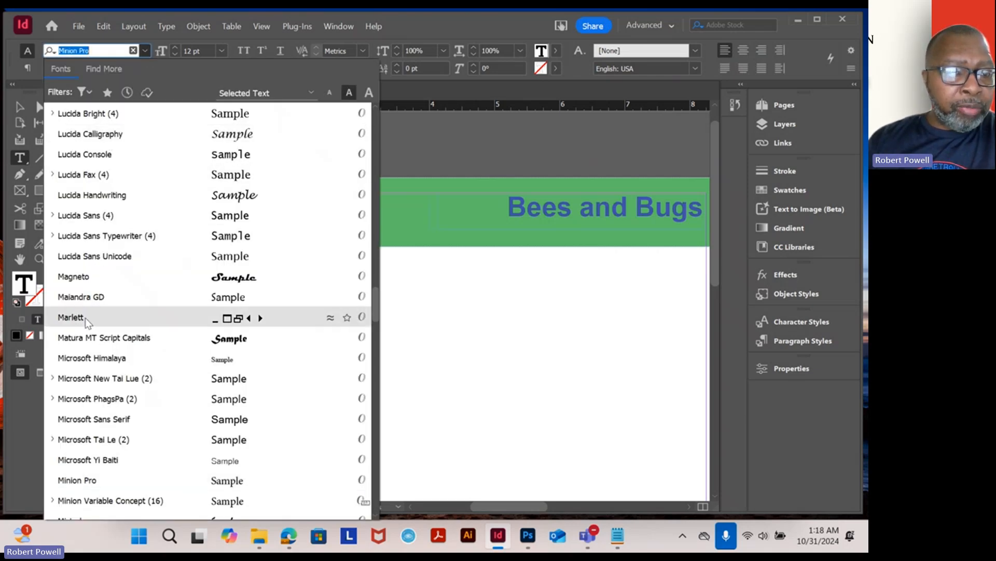
drag(373, 312, 380, 113)
click(85, 109)
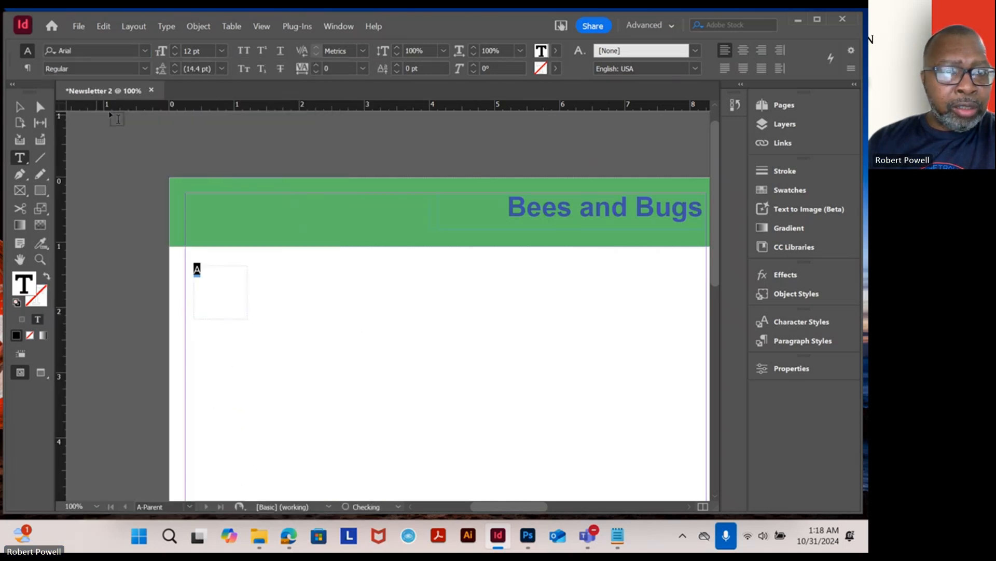
click(145, 69)
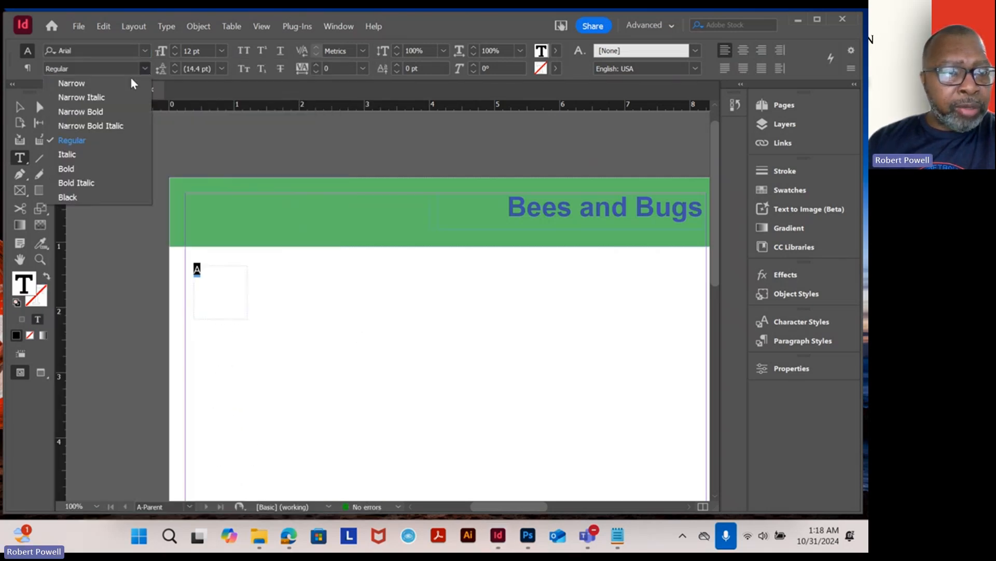
click(71, 169)
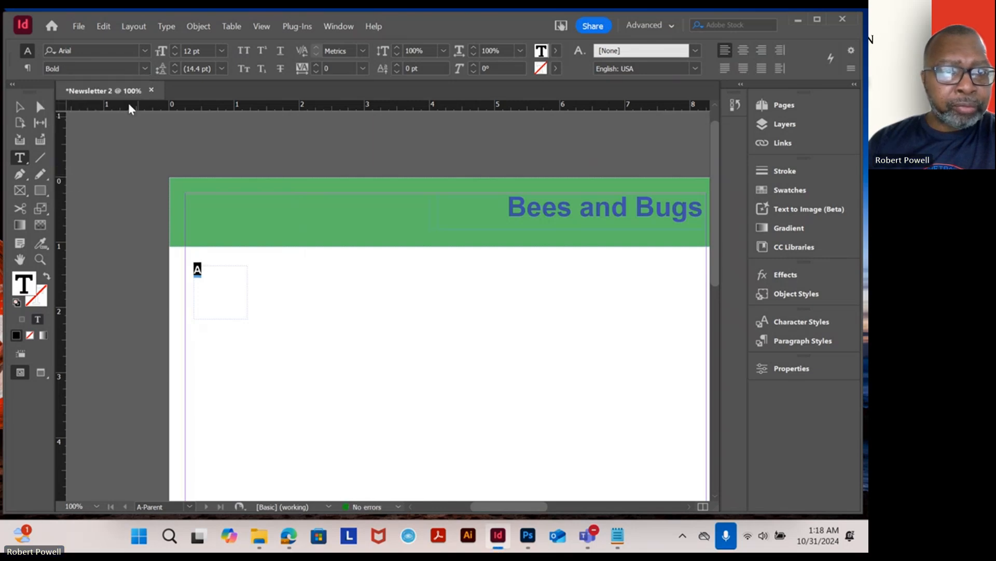
- Move the page number frame into the upper-left corner of the green header bar and shrink it to about 0.29 × 0.32 in
click(222, 51)
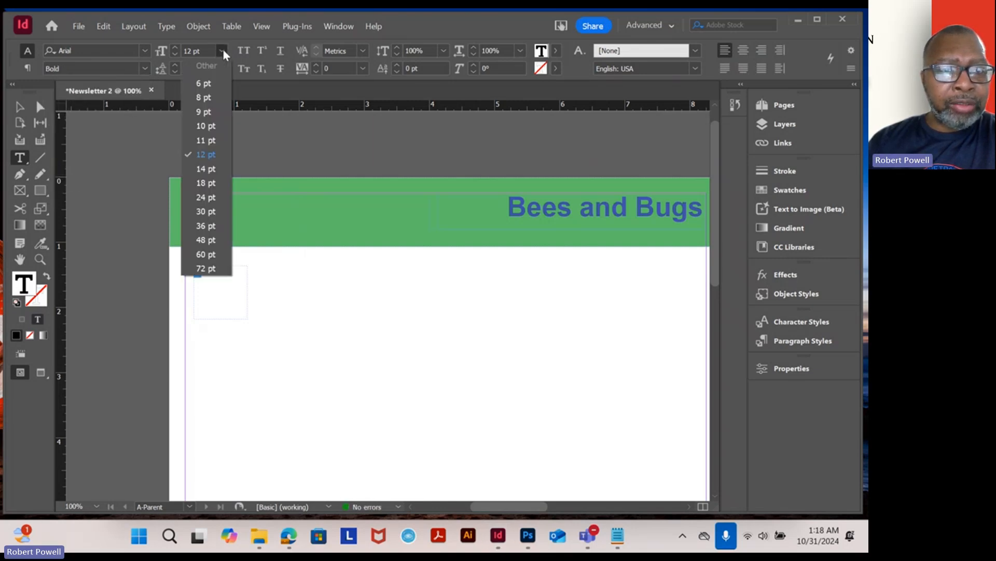
click(22, 112)
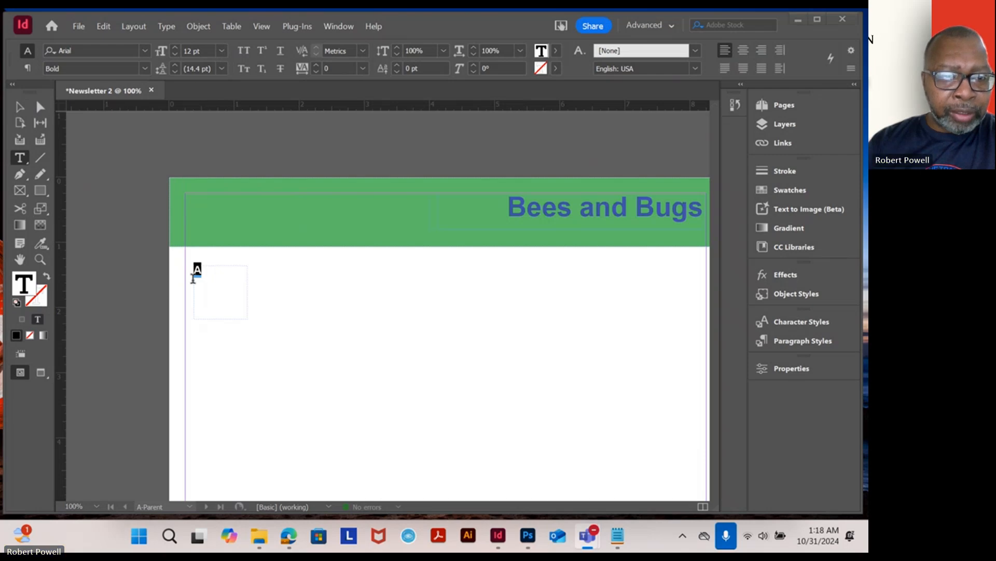
click(22, 109)
click(191, 261)
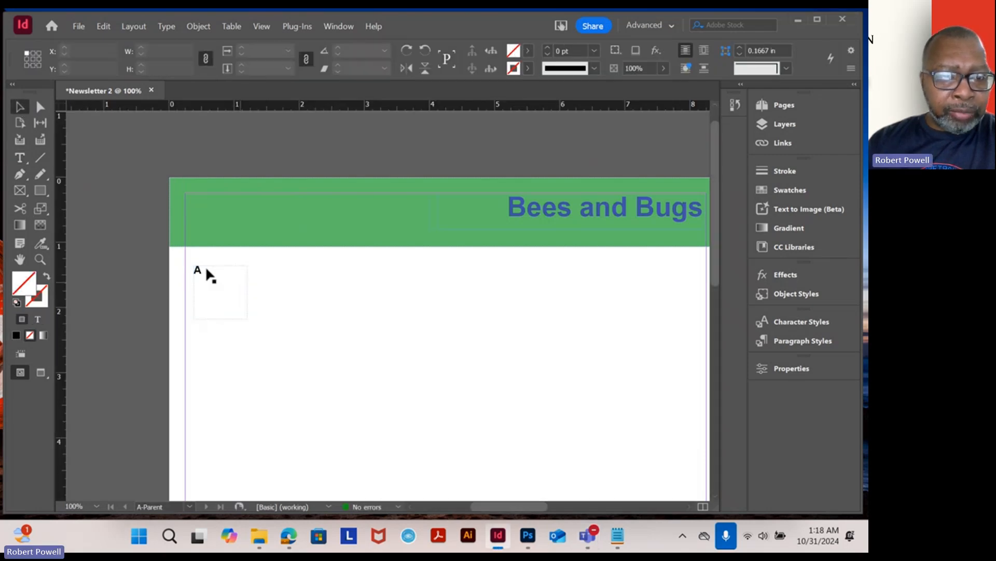
drag(200, 274, 193, 205)
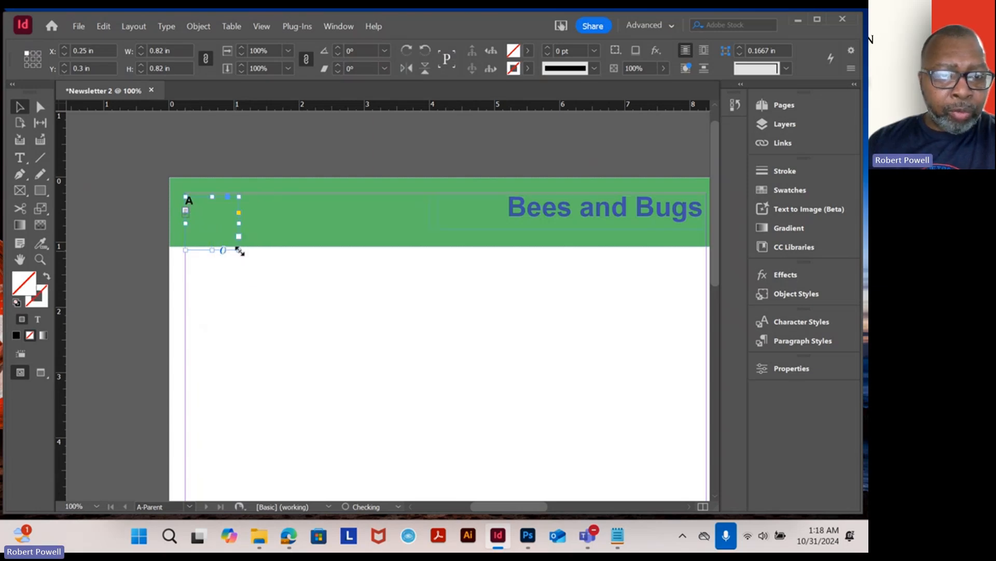
drag(233, 249, 205, 217)
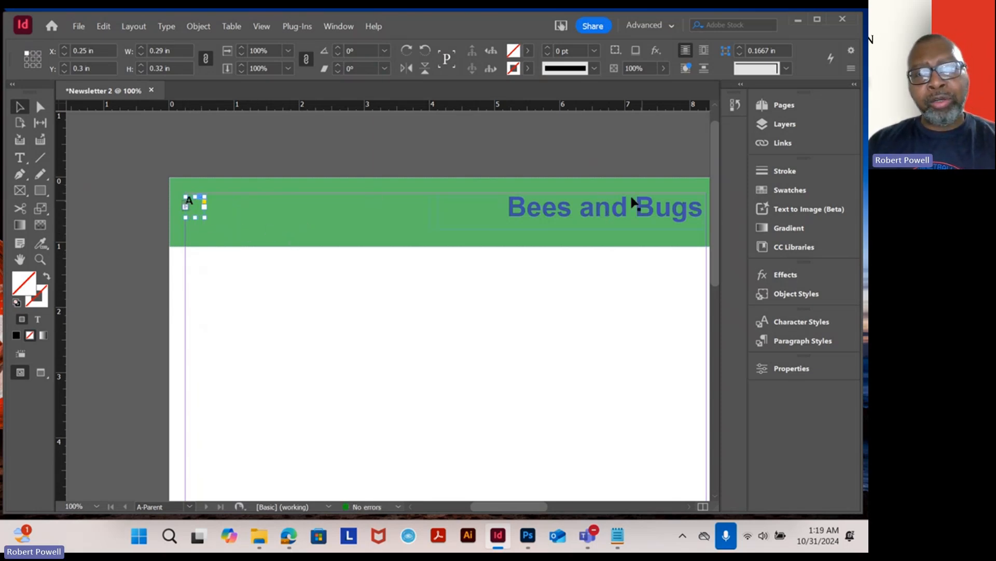
- Try to insert a current page number marker into the selected frame
click(165, 25)
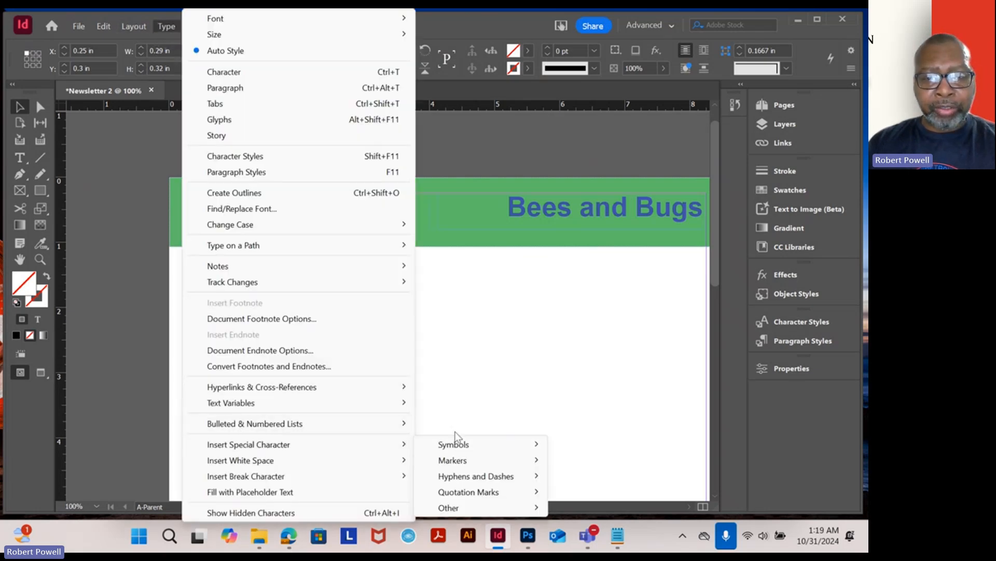
mouse_move(467, 460)
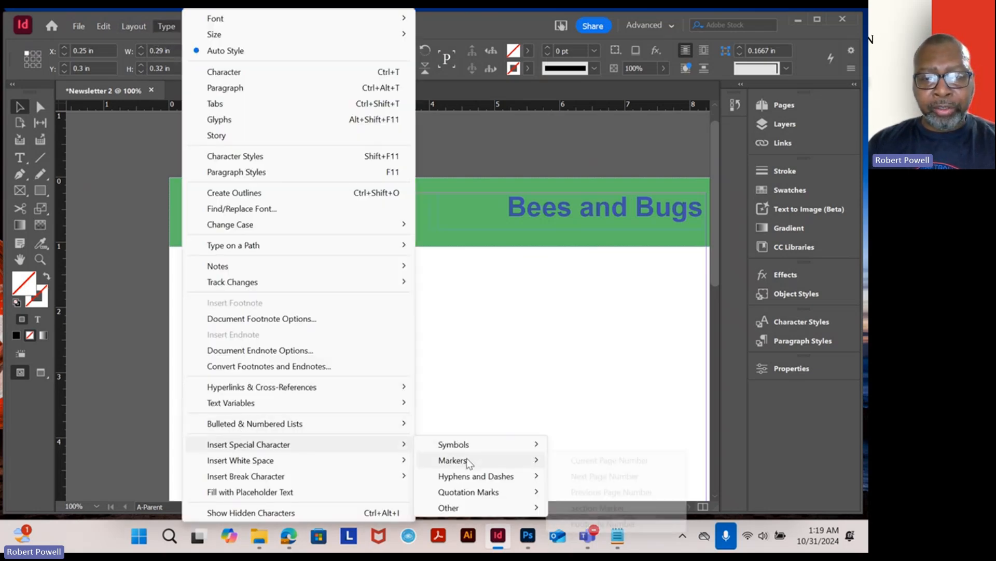
click(610, 460)
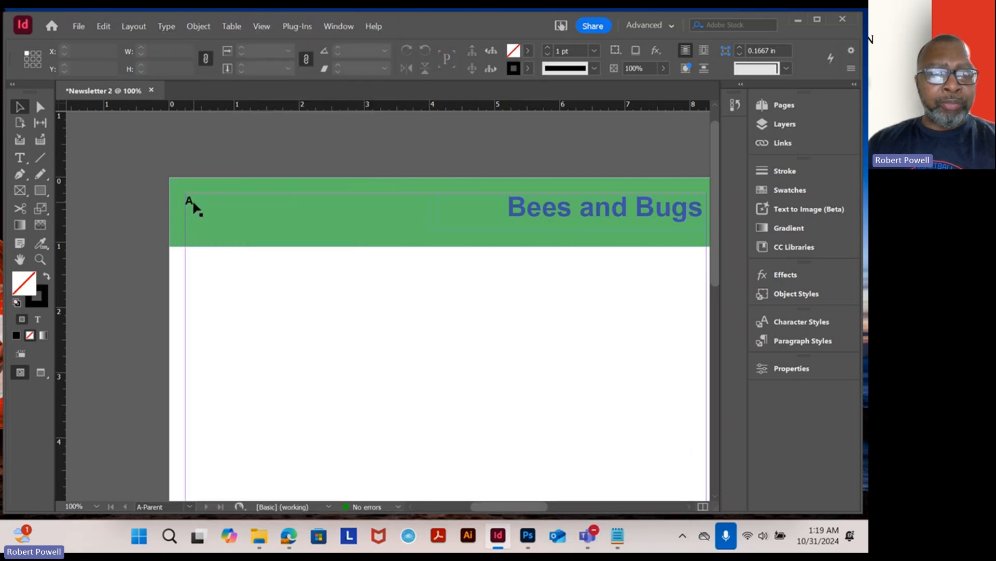
- Copy the page number frame and paste it into the upper-right corner of the right page's blue header bar
click(193, 202)
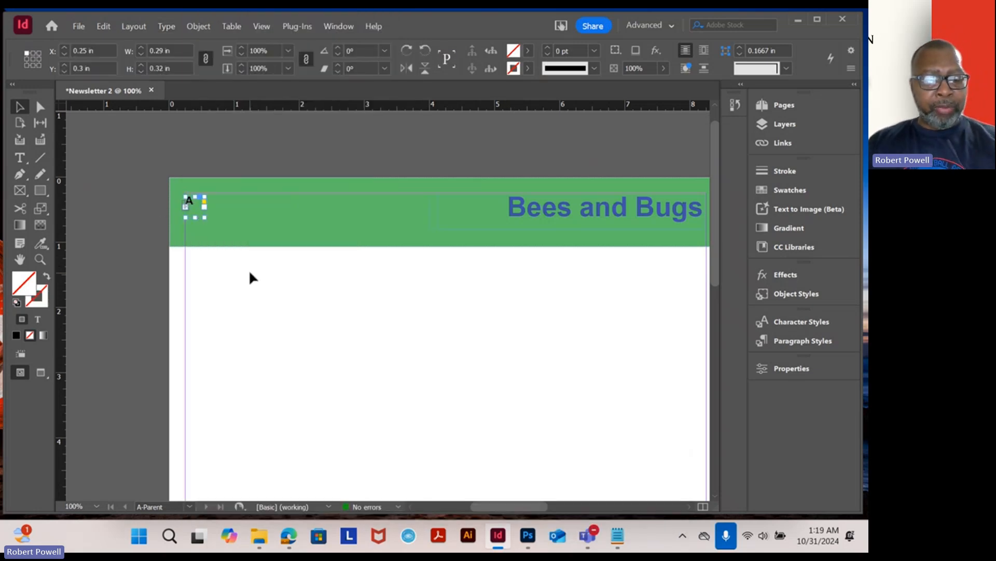
key(c)
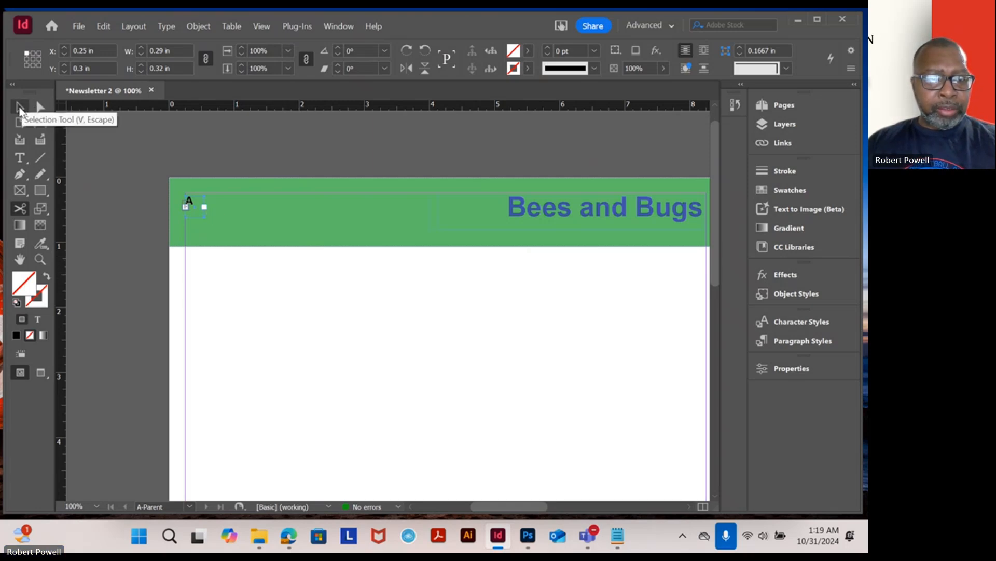
click(20, 110)
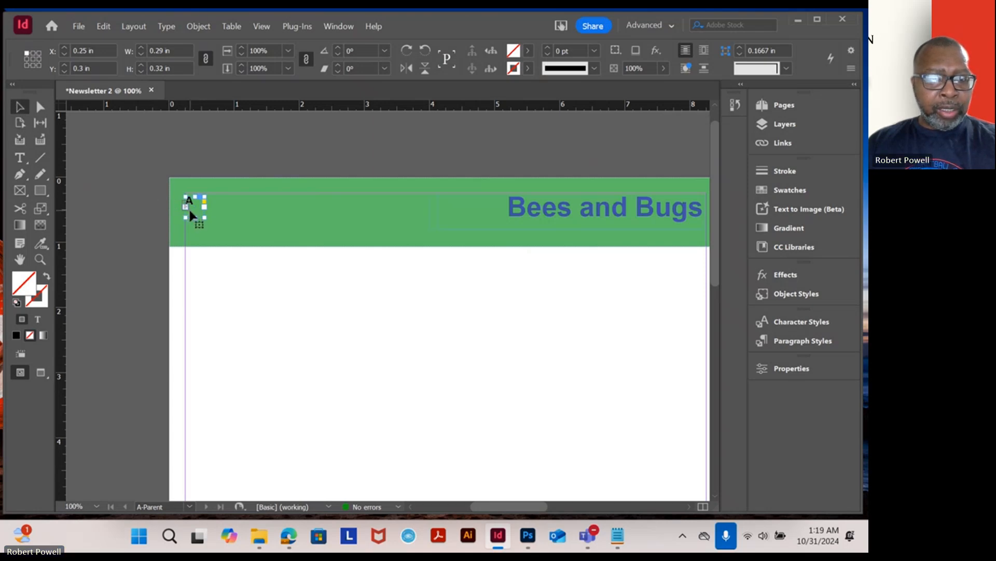
click(498, 320)
key(space)
drag(638, 291, 155, 291)
drag(551, 292, 221, 286)
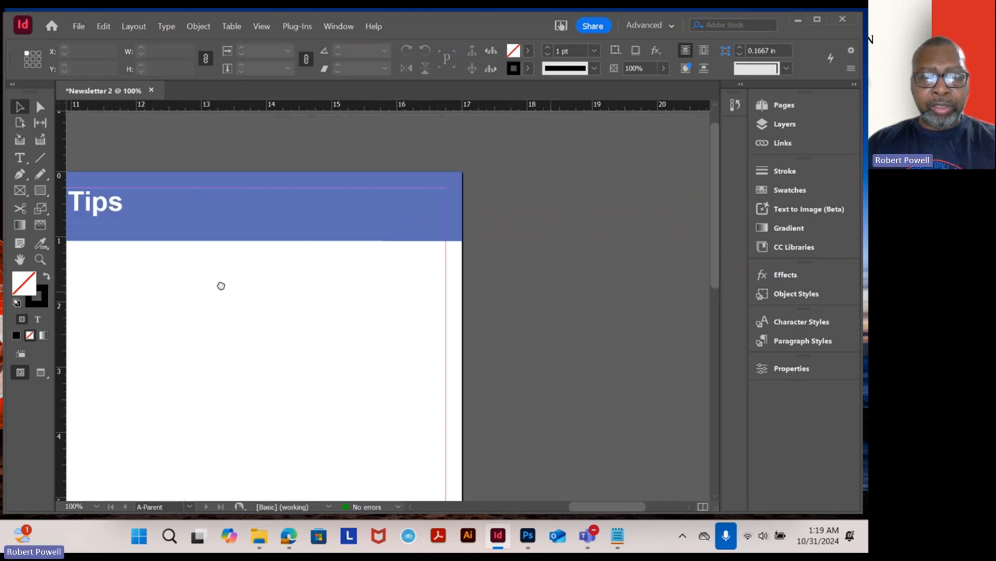
drag(455, 298, 465, 345)
key(ctrl+equal)
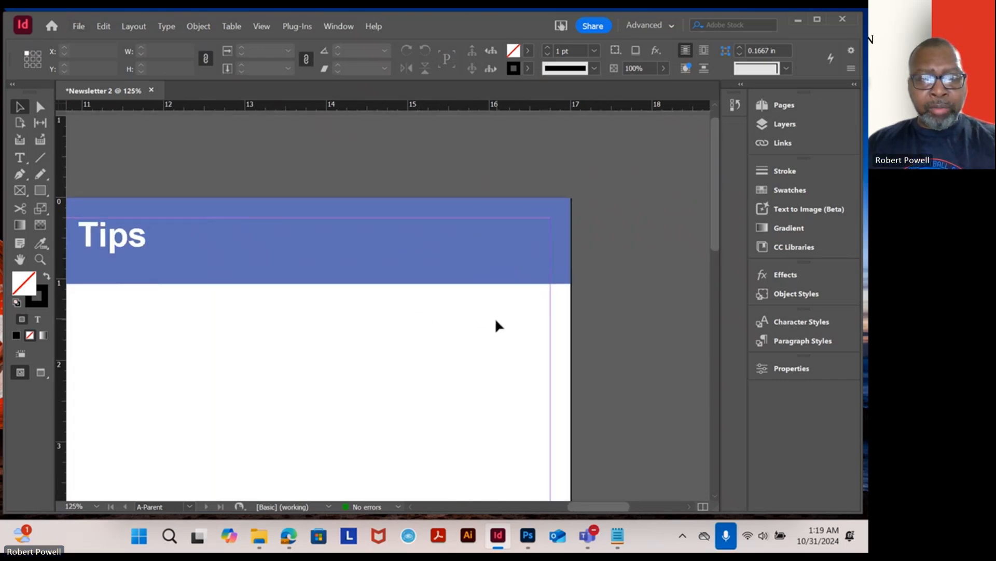
key(ctrl+v)
drag(387, 306, 538, 228)
- Set the right page's page number marker colour to white, ffffff
click(20, 157)
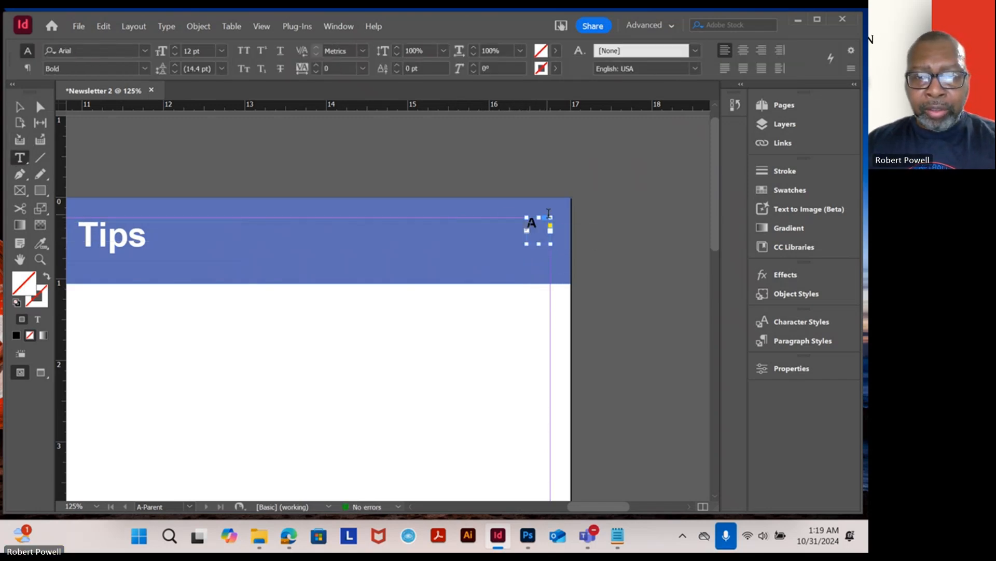
double_click(532, 223)
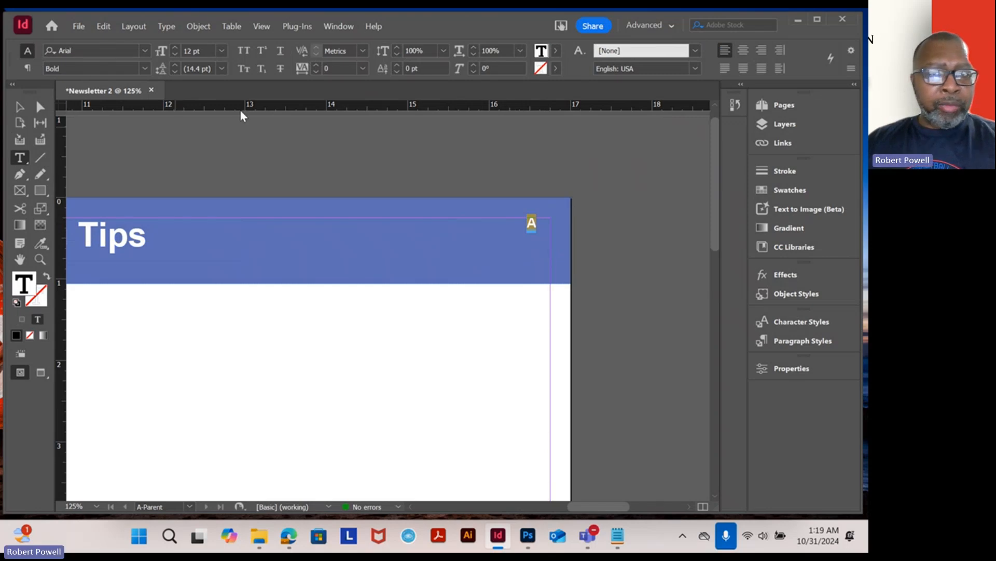
click(762, 49)
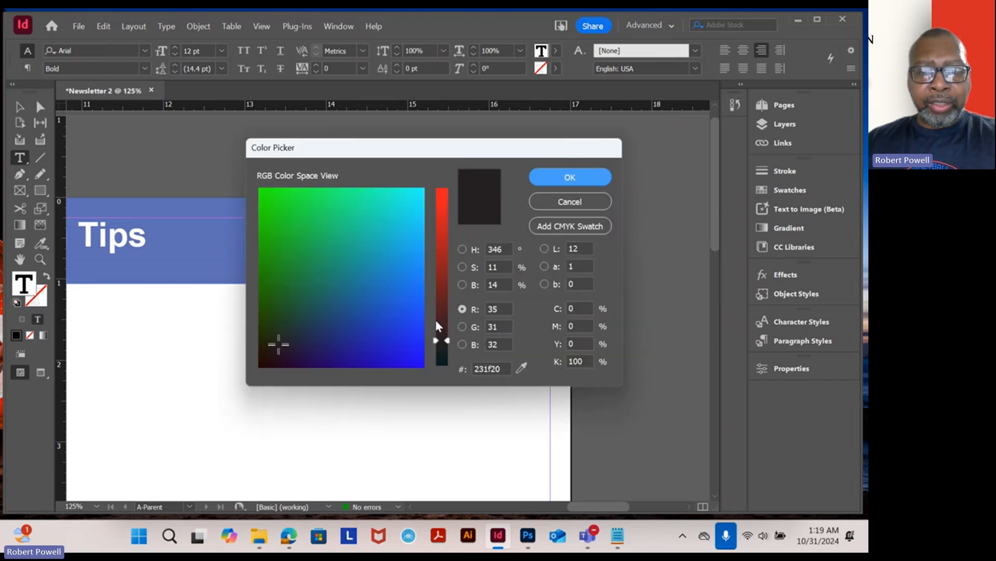
double_click(501, 369)
text(f)
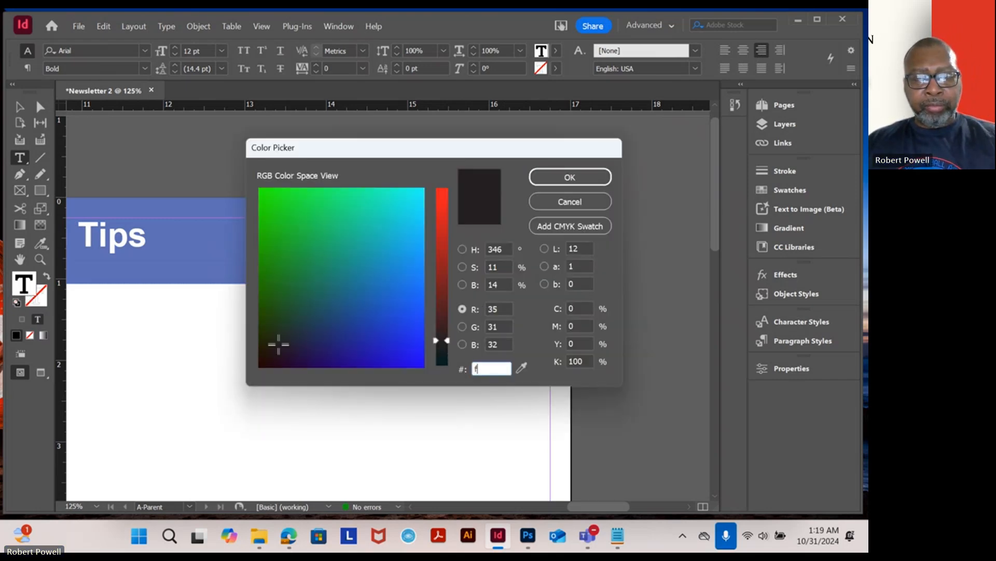
text(fffff)
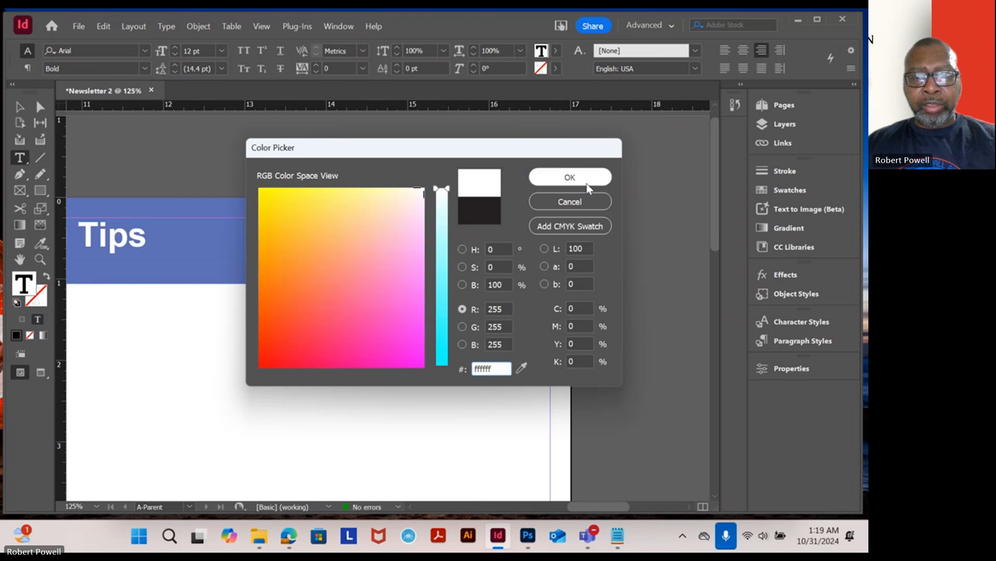
key(Return)
click(28, 106)
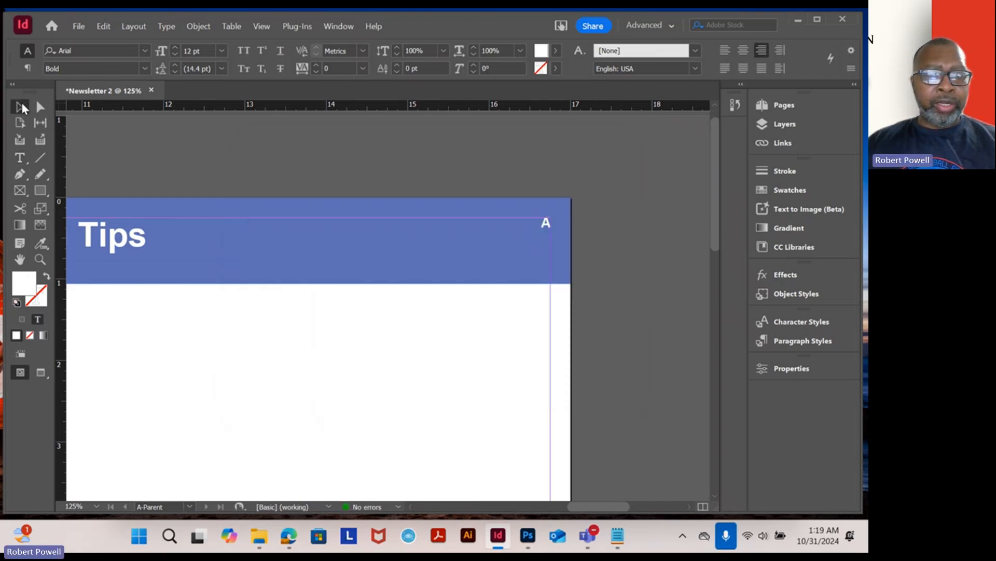
- Copy the hex colour value 3f54a5 from the Bees and Bugs heading text
click(287, 369)
drag(148, 252, 616, 264)
drag(250, 253, 608, 268)
drag(384, 275, 426, 275)
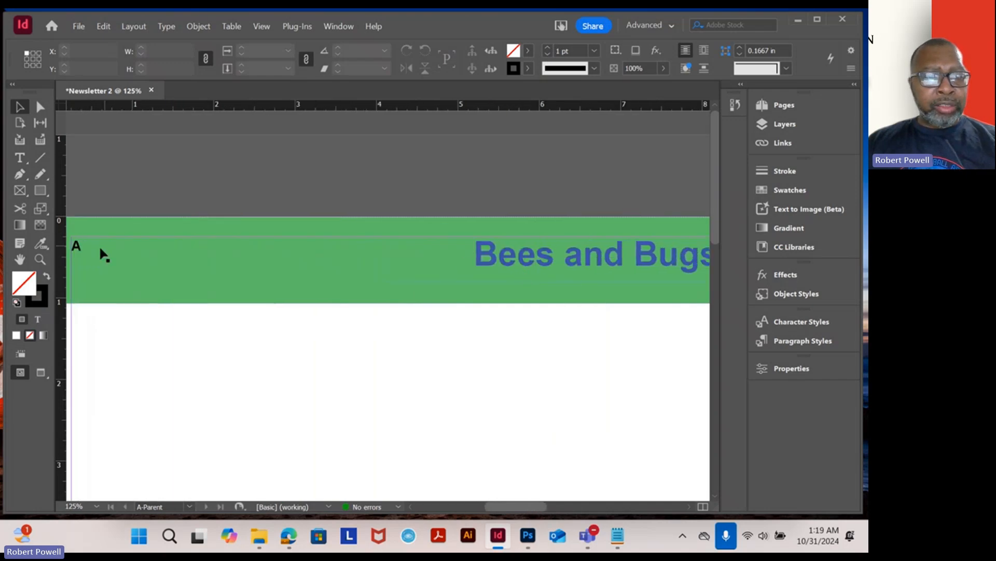
click(20, 157)
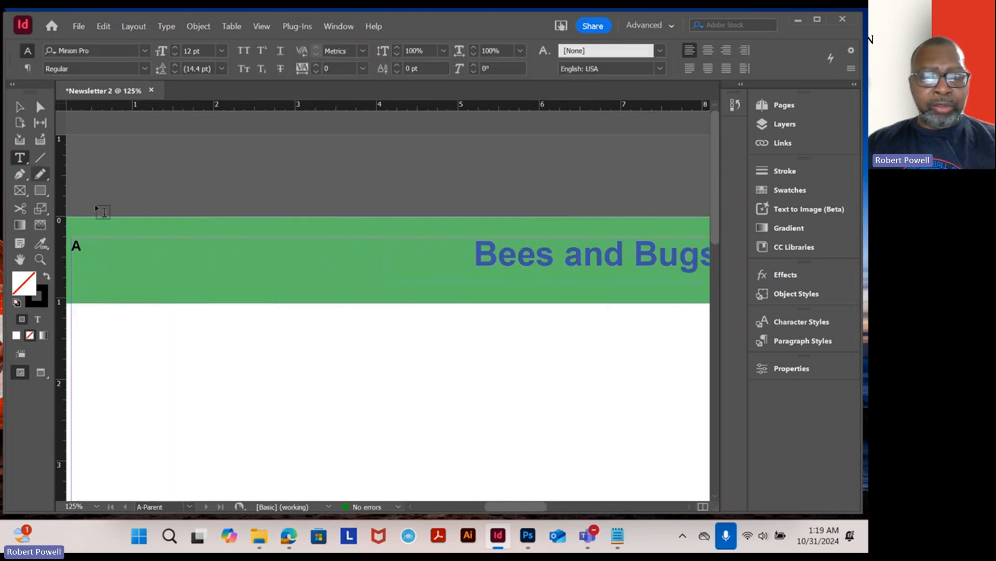
click(536, 254)
drag(537, 254, 500, 255)
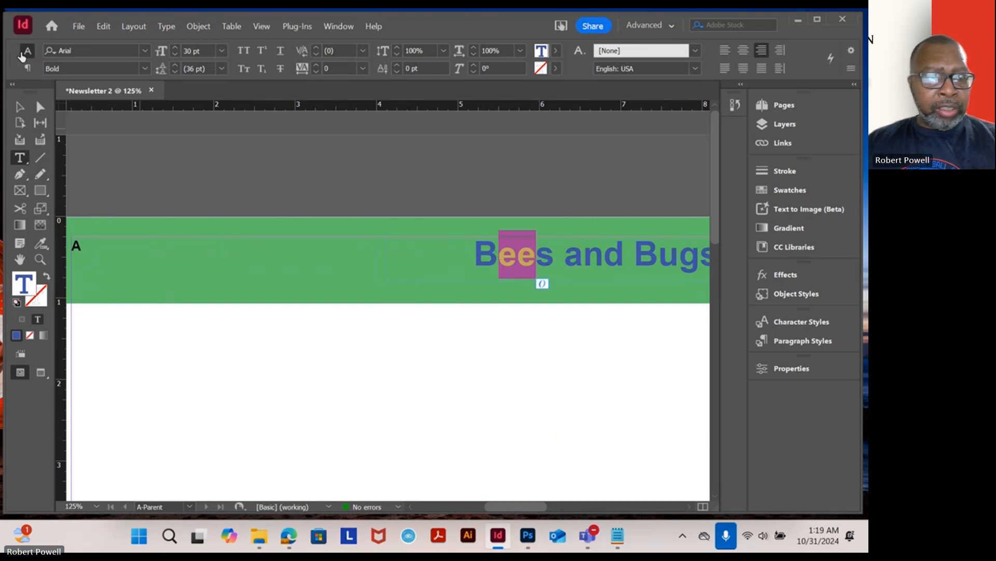
double_click(29, 285)
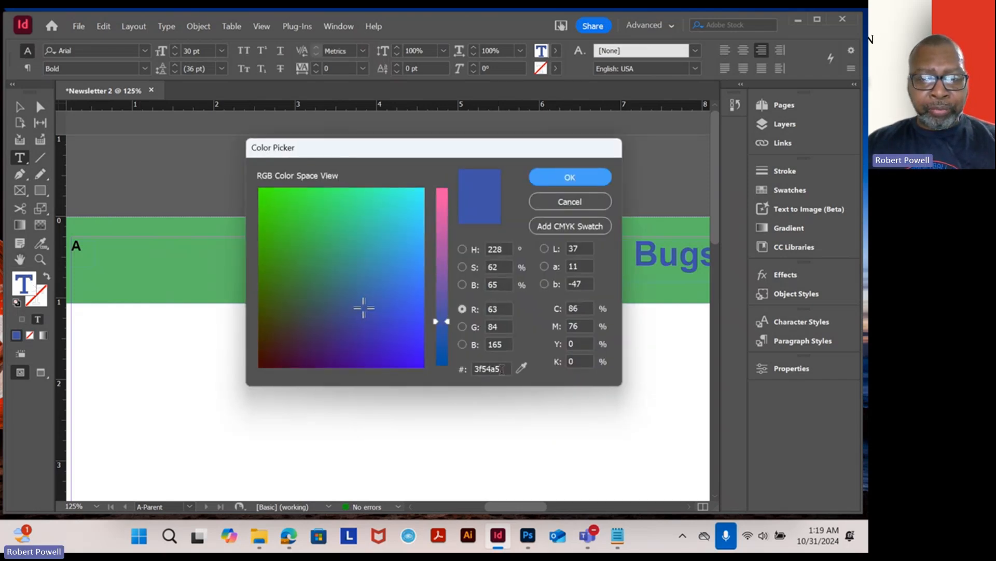
double_click(499, 369)
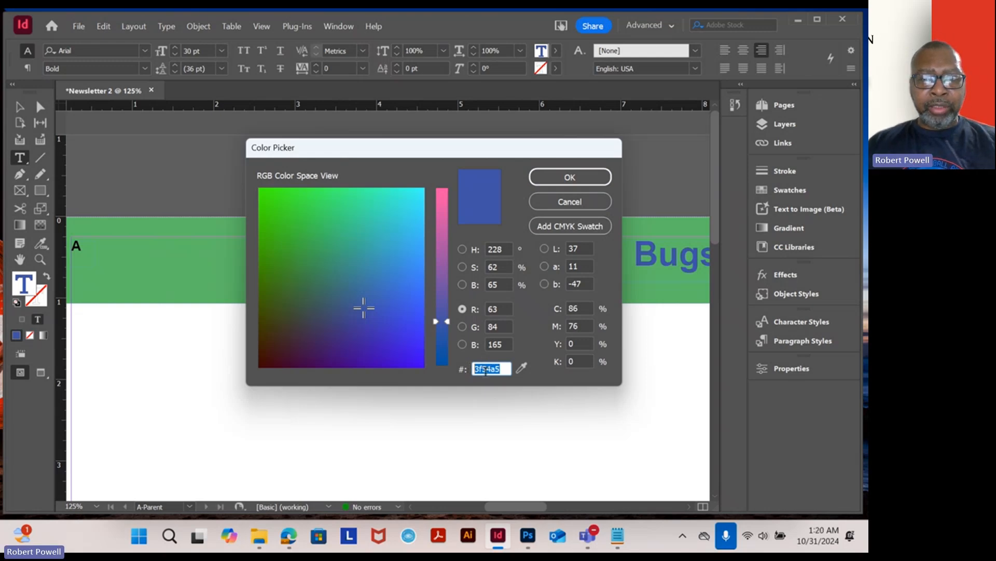
right_click(485, 370)
click(527, 221)
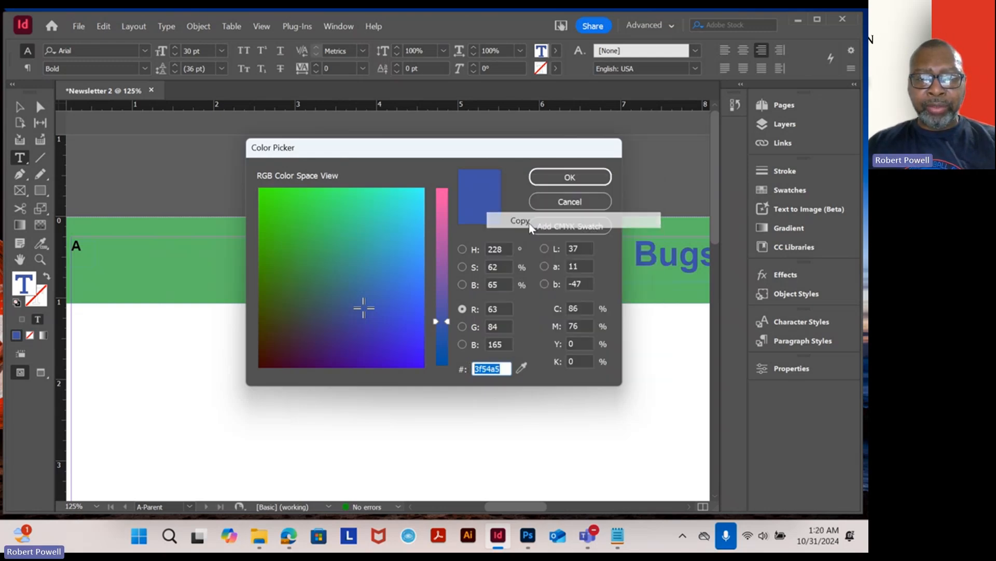
click(573, 203)
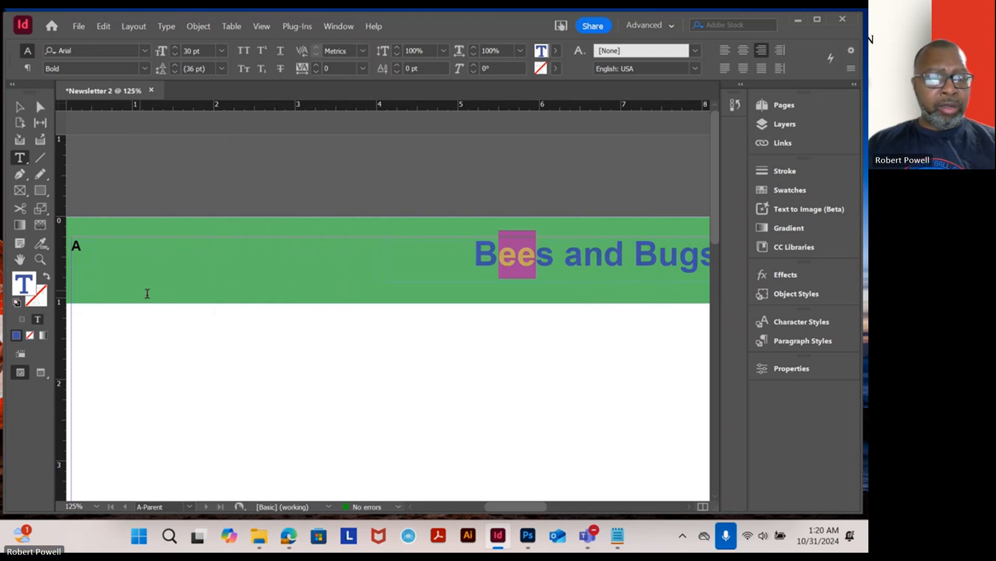
drag(192, 293, 80, 224)
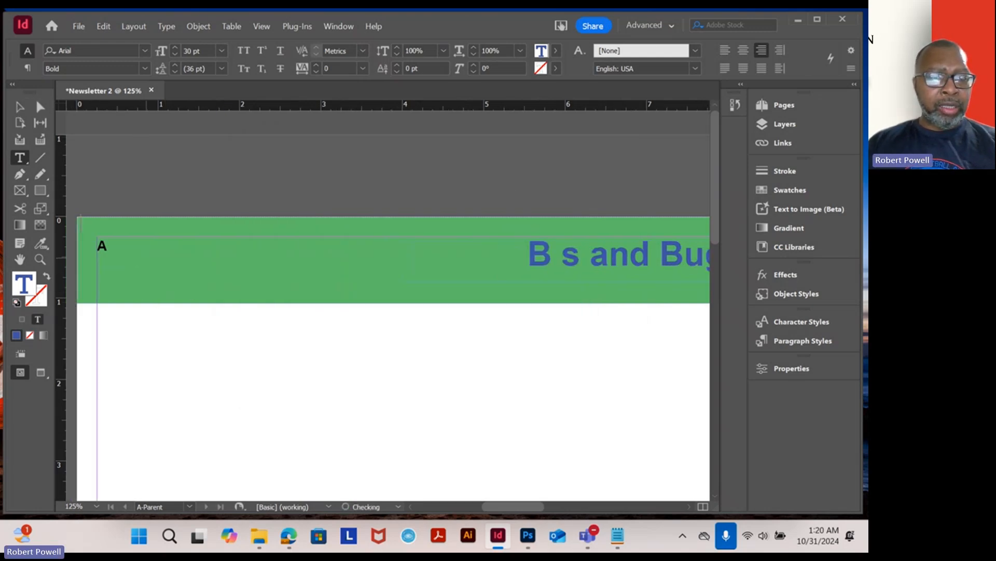
click(19, 108)
key(ctrl+z)
key(ctrl+z)
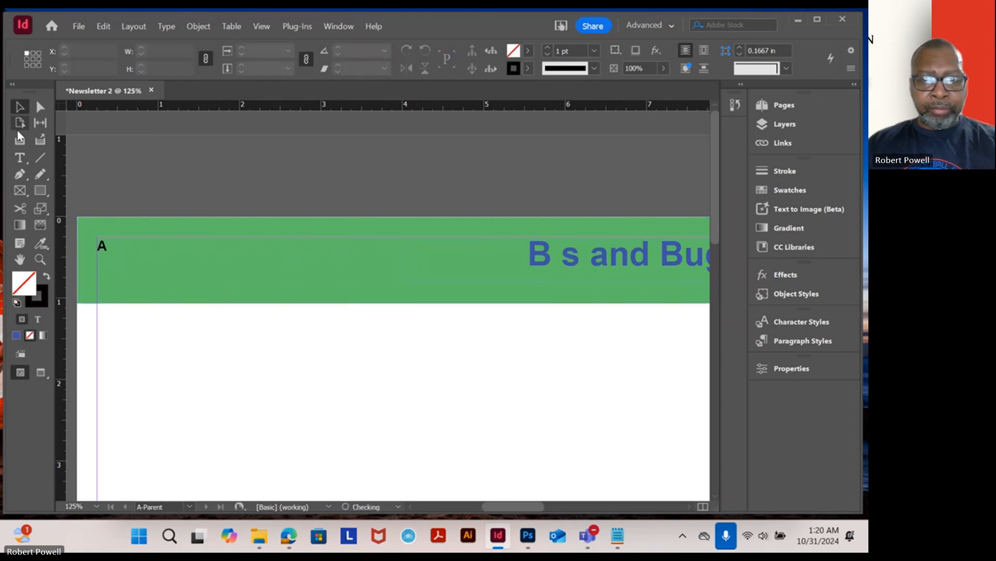
- Set the left page's page number marker colour to the pasted blue, 3f54a5
key(t)
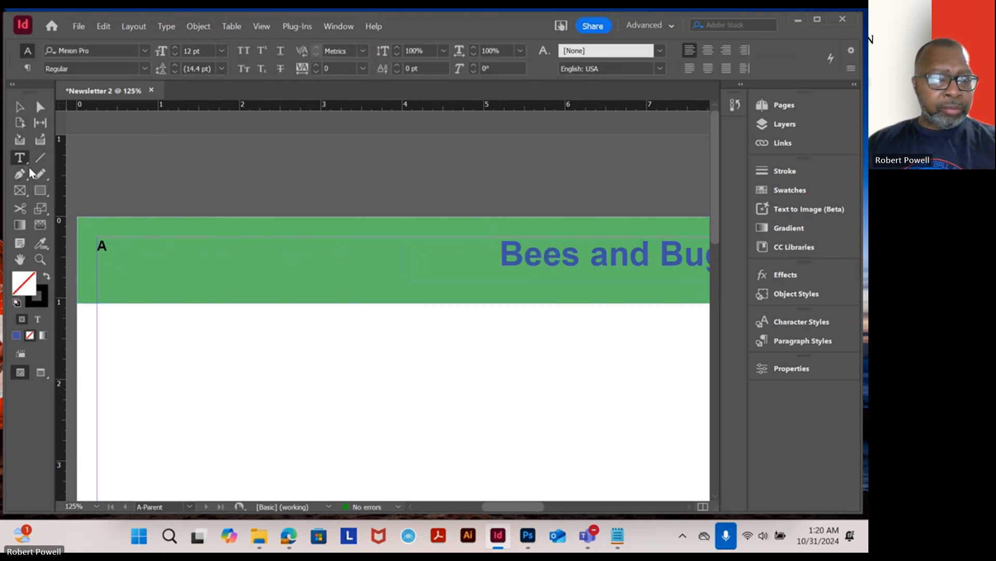
double_click(102, 245)
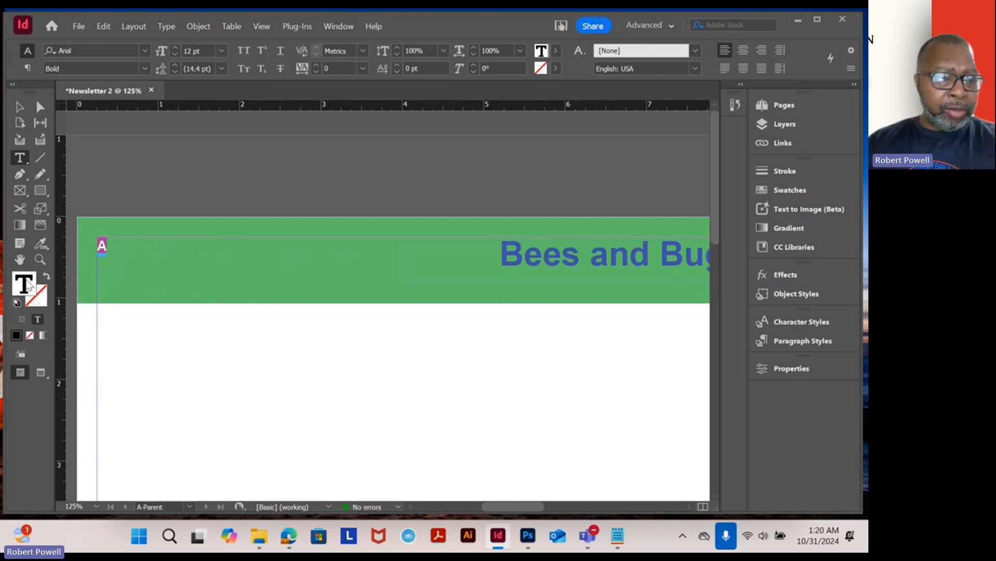
double_click(29, 285)
double_click(498, 368)
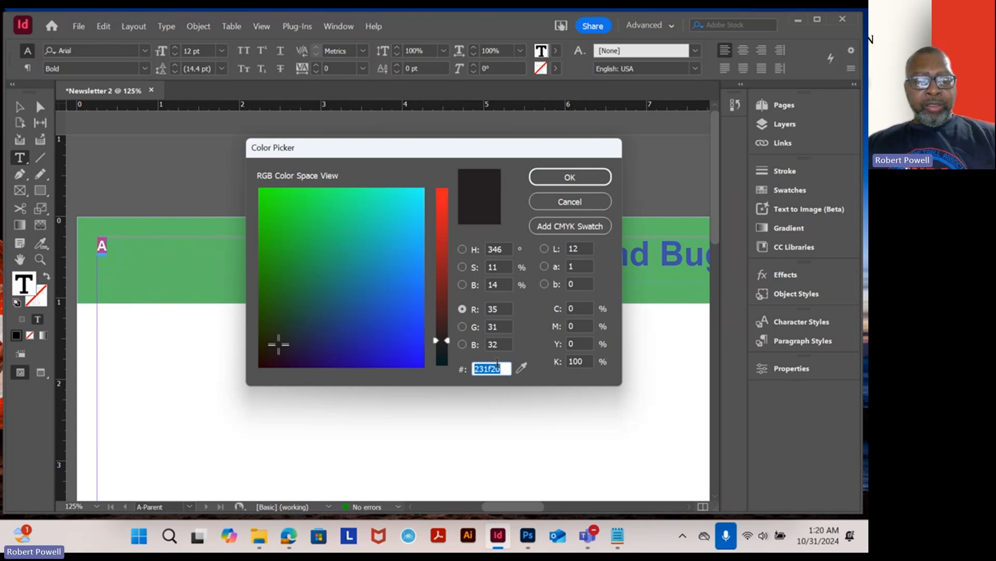
key(ctrl+v)
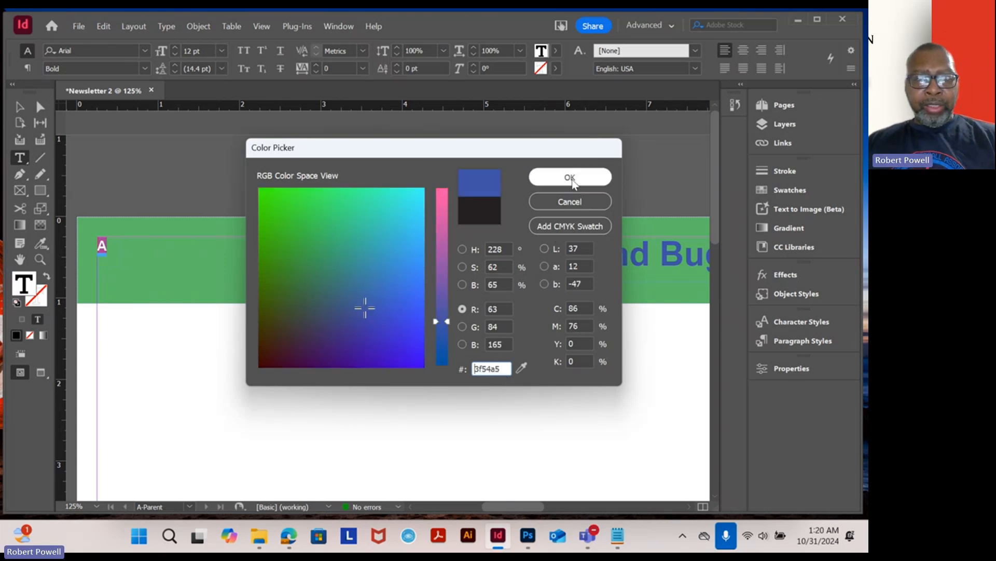
click(570, 177)
click(21, 107)
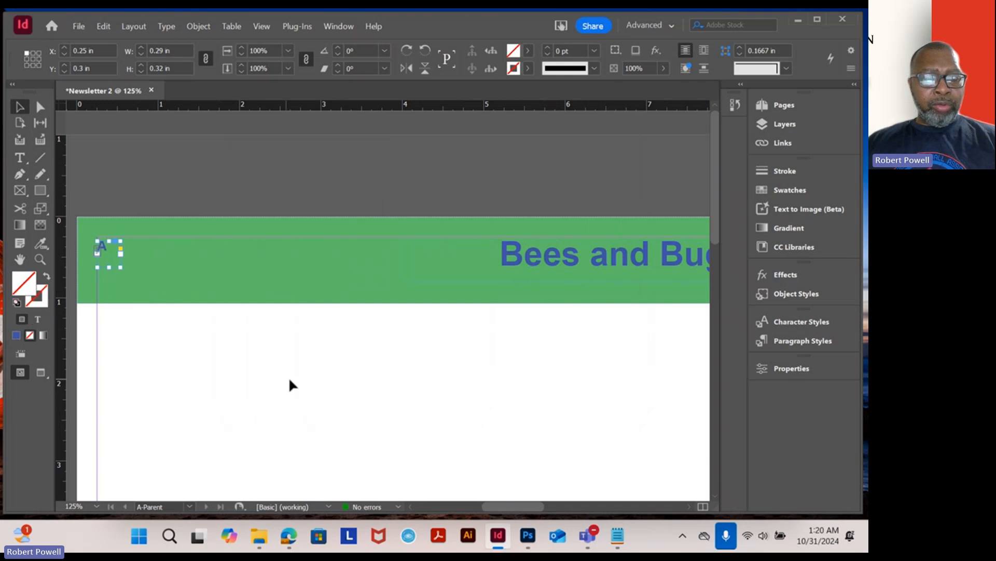
- Inspect the page number marker on document page 1, then return to the A-Parent spread
click(296, 384)
key(ctrl+minus)
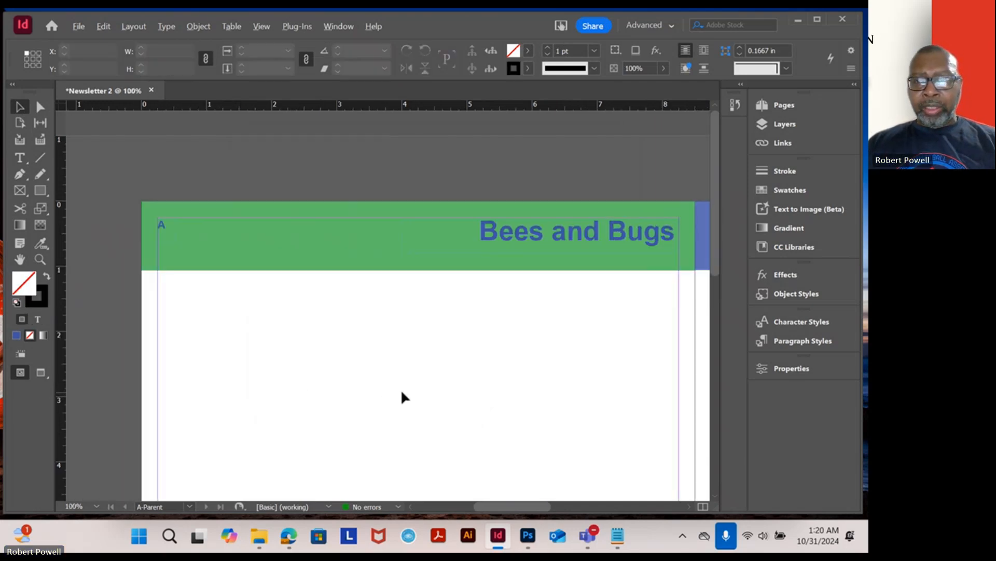
click(787, 107)
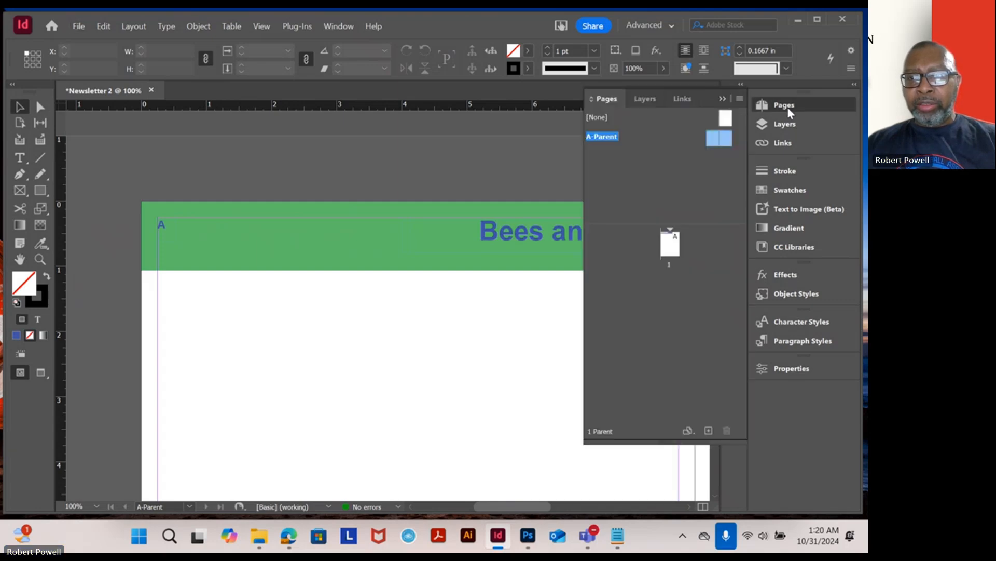
double_click(671, 242)
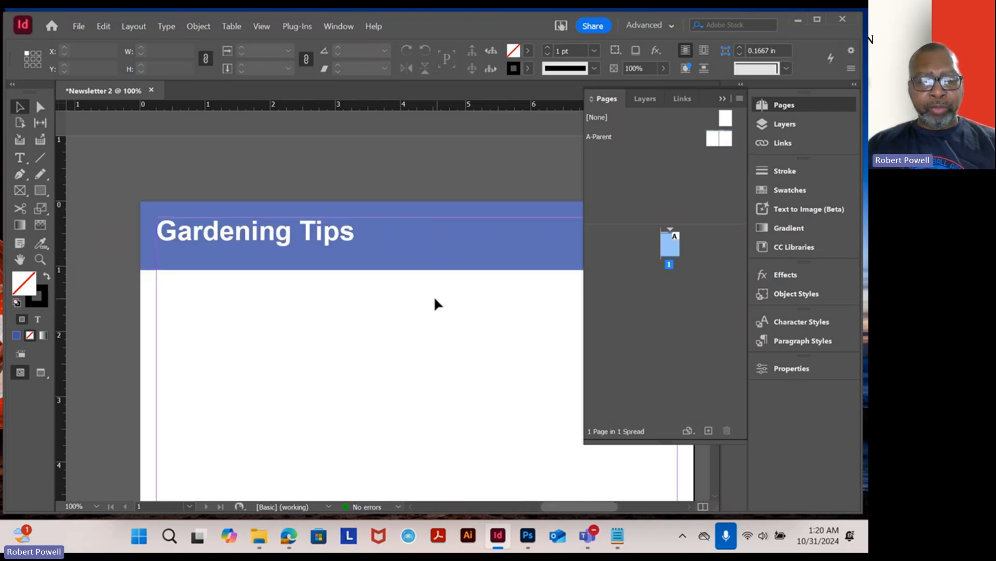
scroll(425, 305, down, 1)
drag(478, 285, 394, 344)
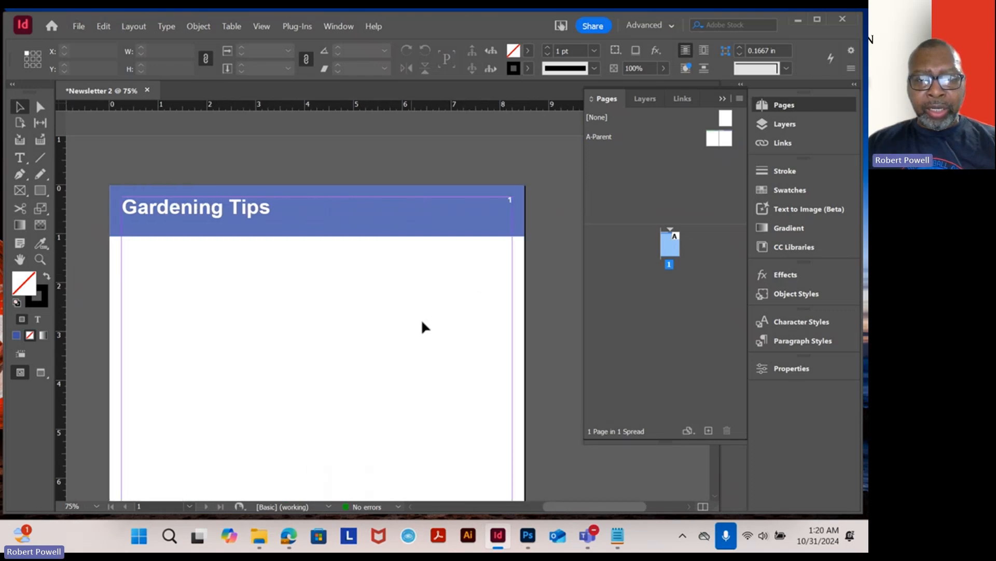
scroll(500, 214, up, 3)
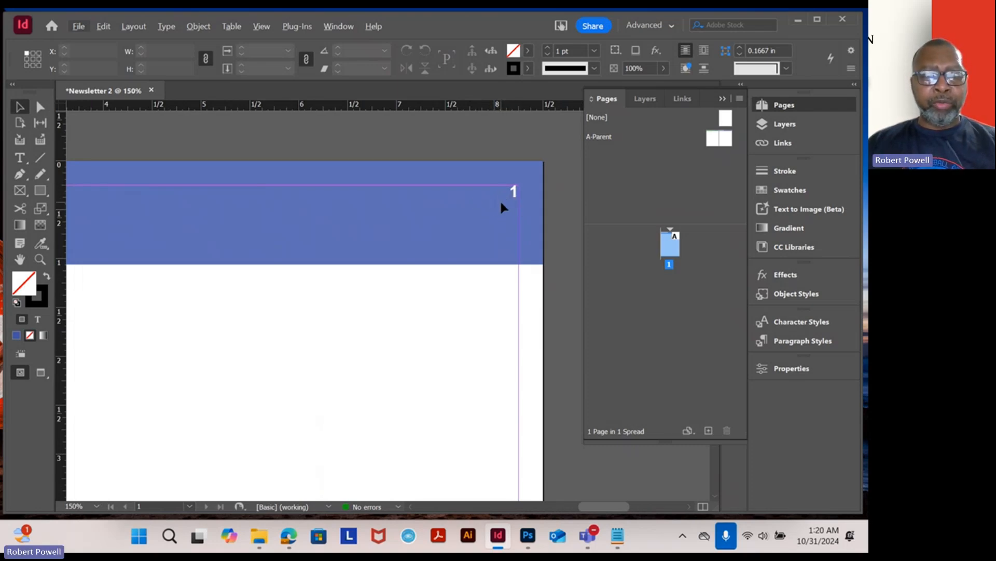
scroll(489, 230, down, 2)
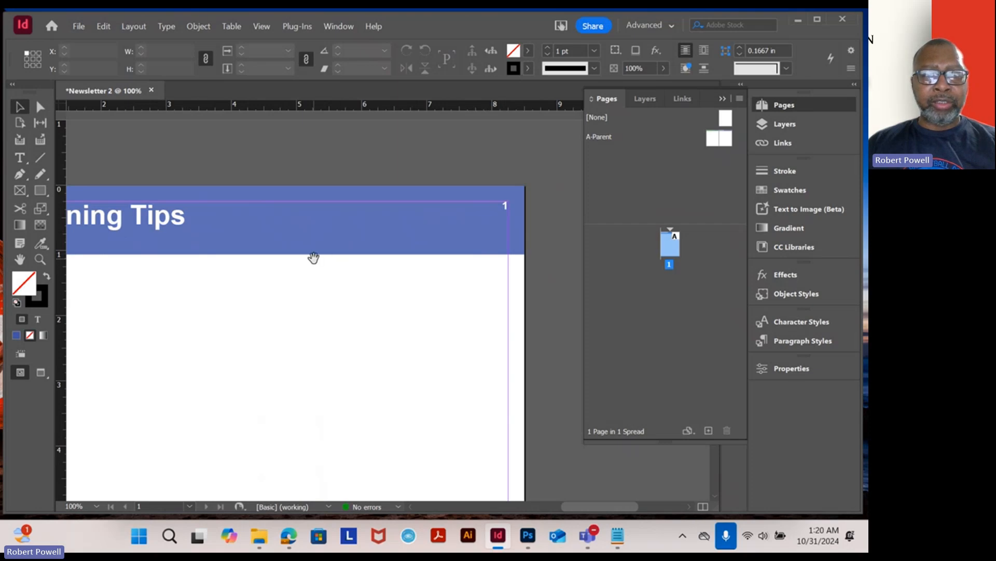
drag(314, 259, 388, 265)
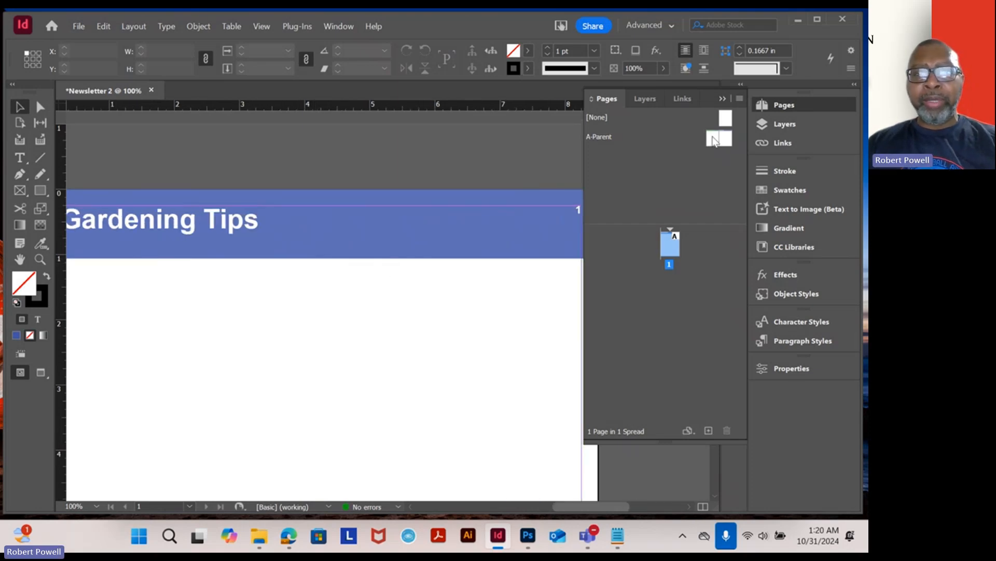
double_click(714, 139)
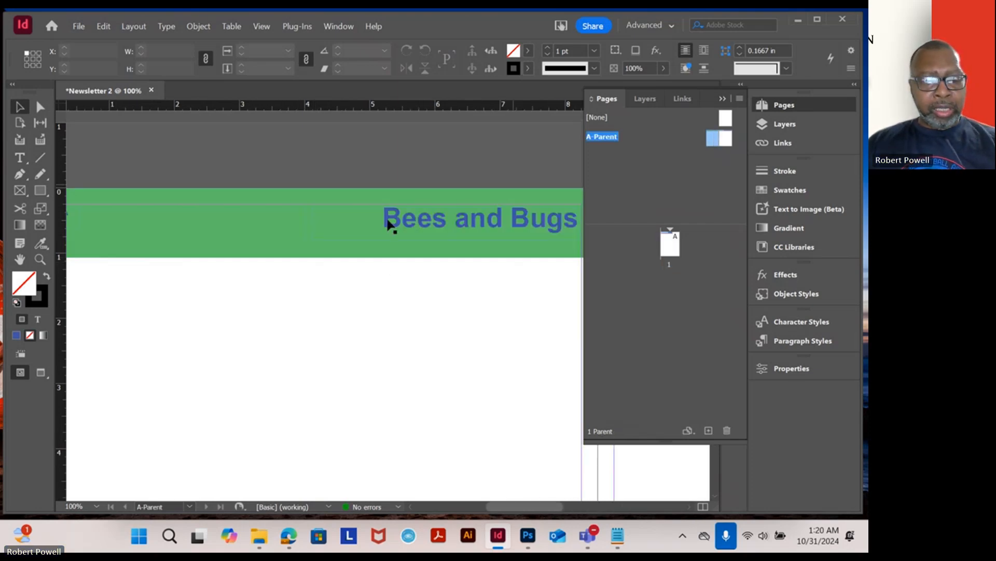
- Copy the GARDEN NEWS heading text from the Notepad file
scroll(279, 298, down, 1)
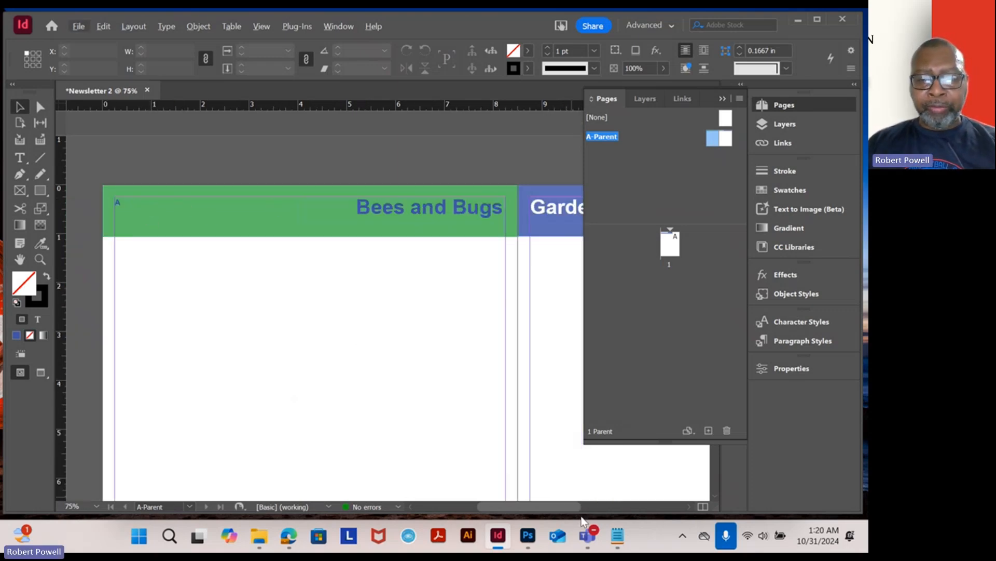
click(624, 543)
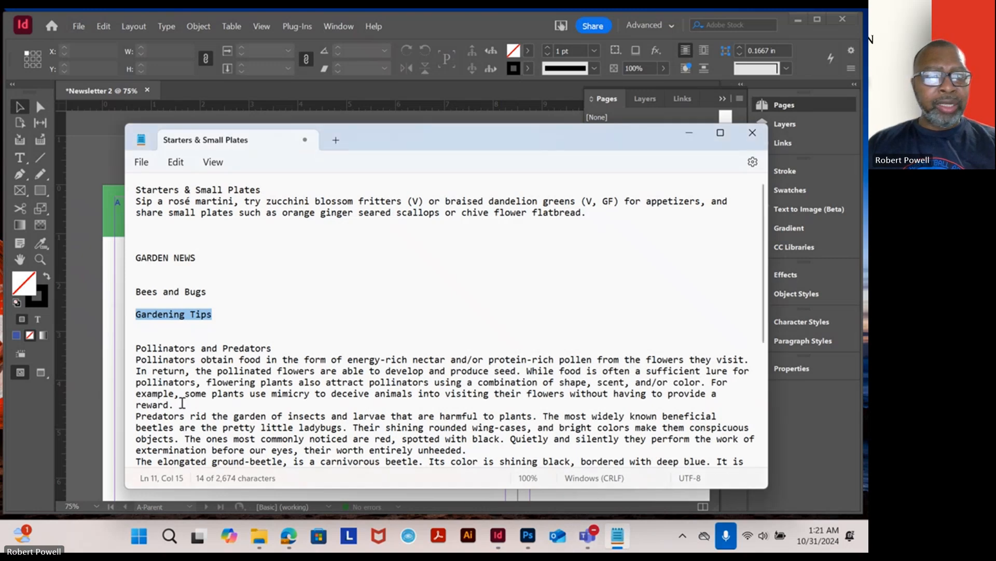
drag(214, 259, 122, 255)
key(ctrl+c)
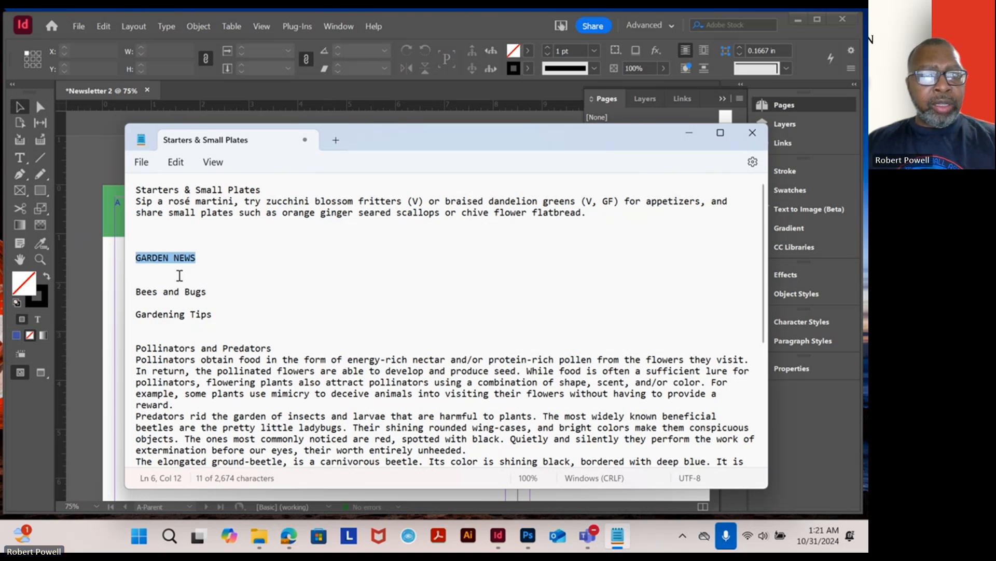
click(111, 294)
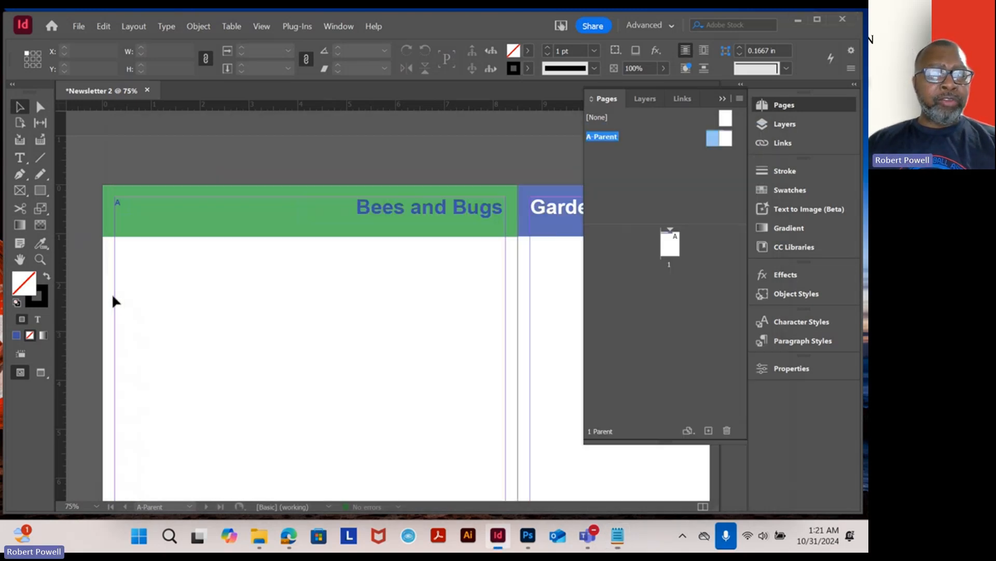
- Paste the GARDEN NEWS text onto the left parent page below the green header and shrink its frame to one line
scroll(185, 228, up, 1)
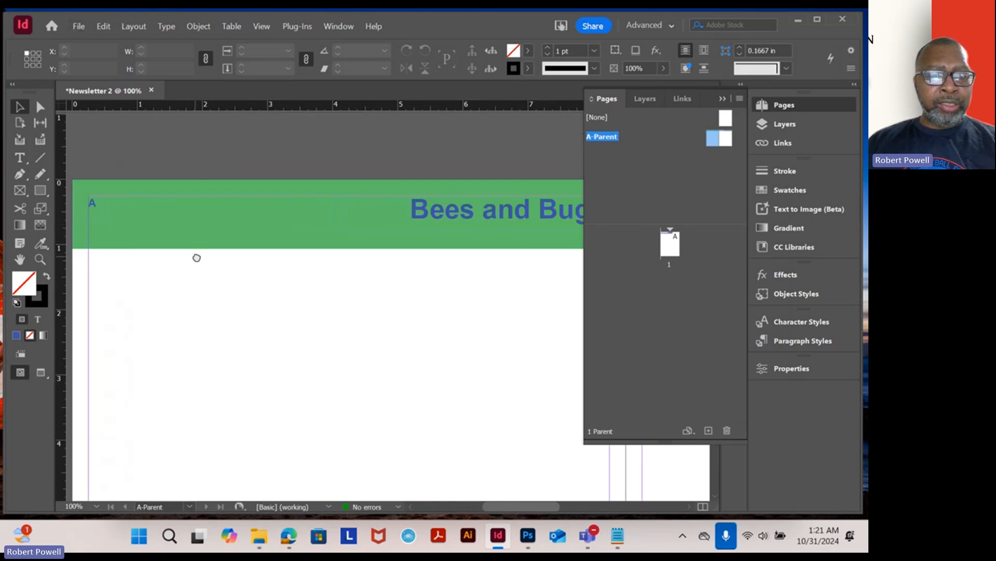
click(20, 157)
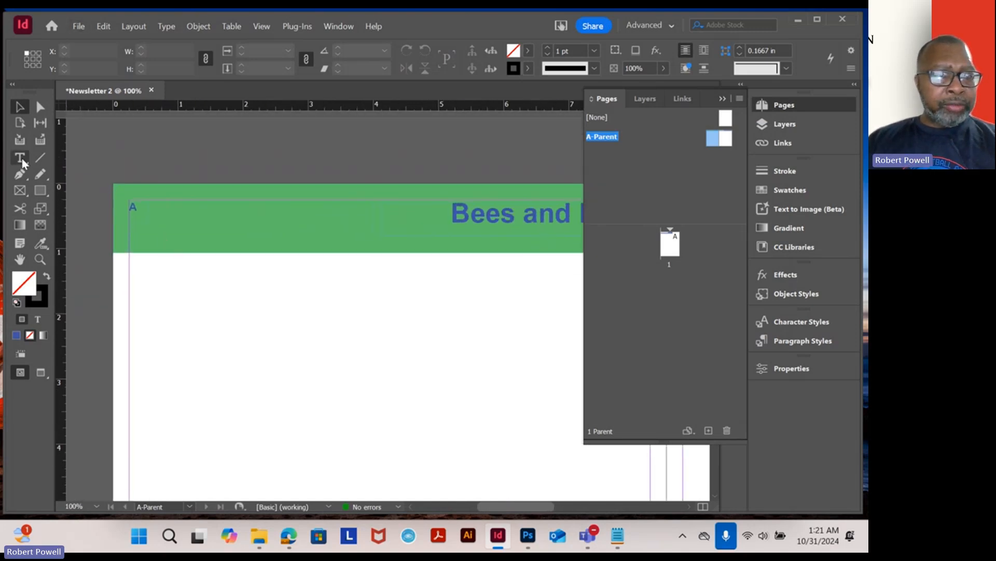
drag(151, 281, 328, 313)
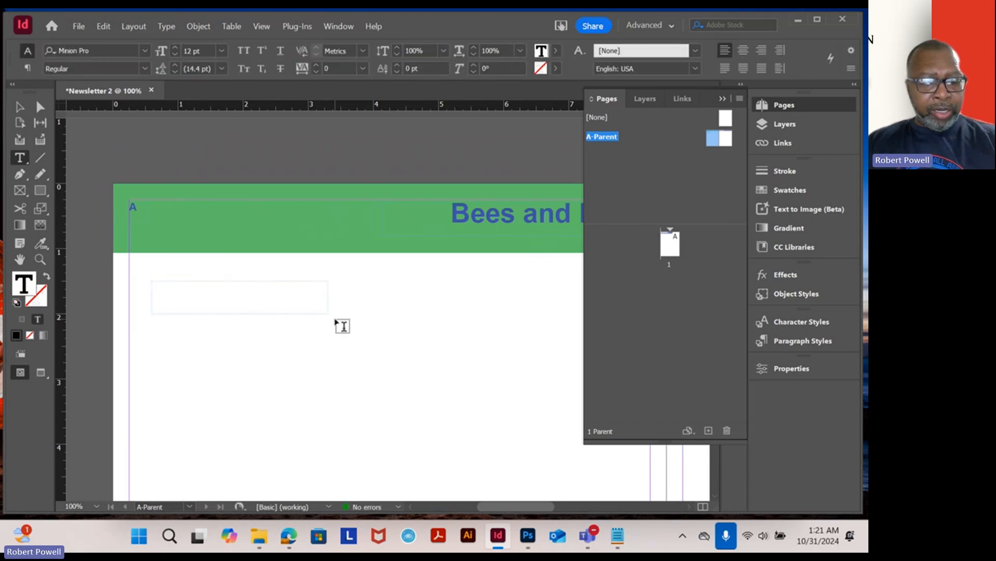
click(336, 320)
key(ctrl+v)
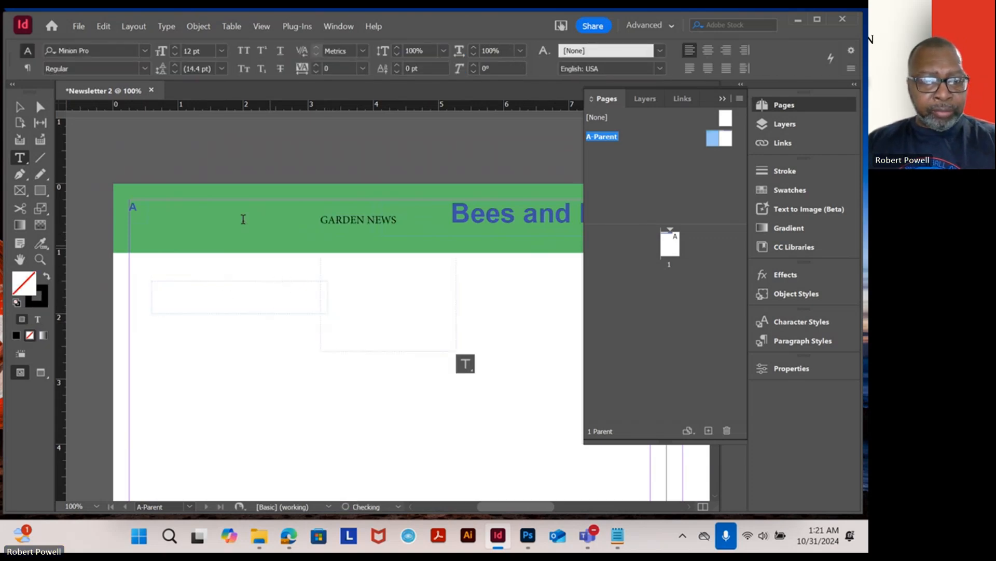
click(19, 107)
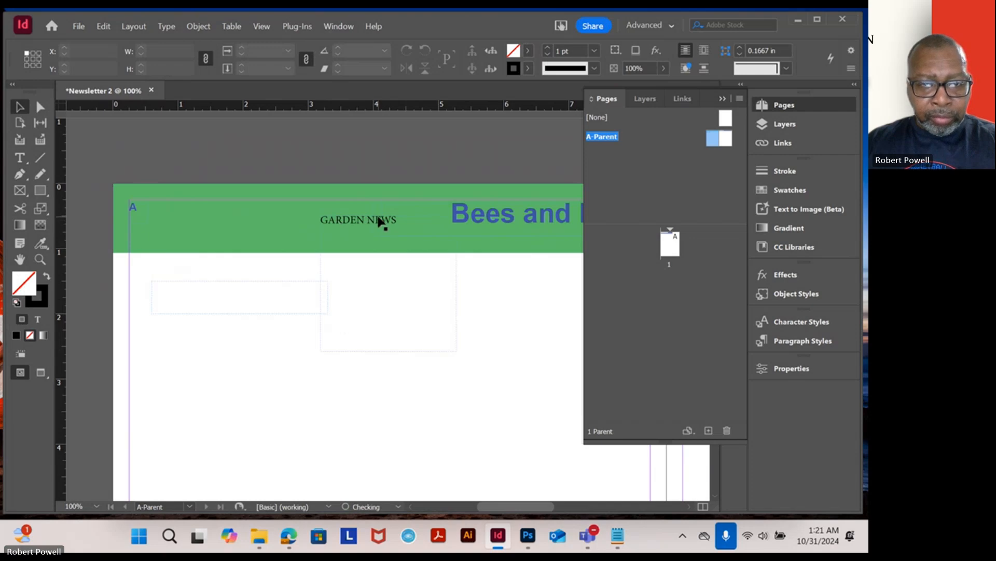
drag(379, 221, 226, 286)
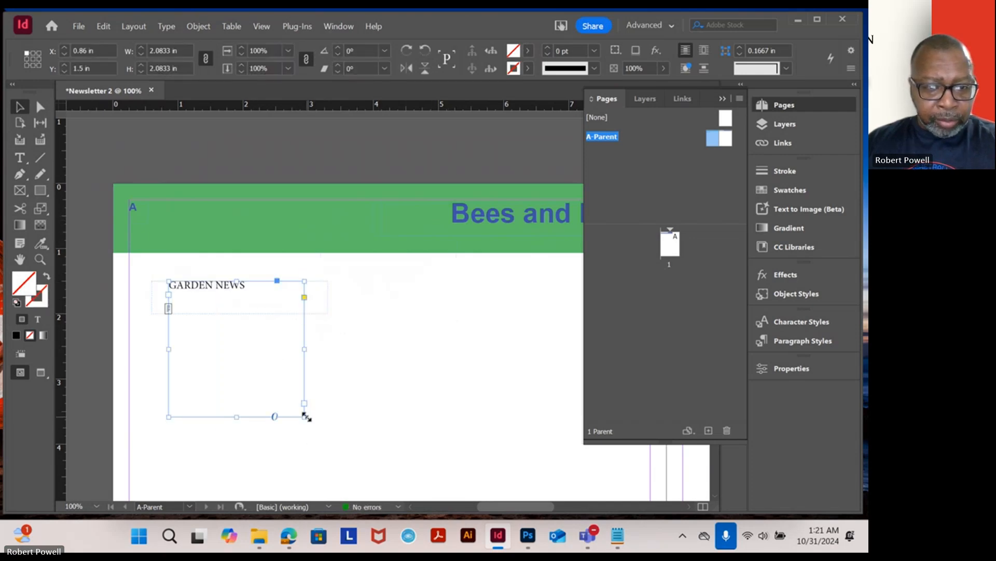
drag(306, 416, 325, 302)
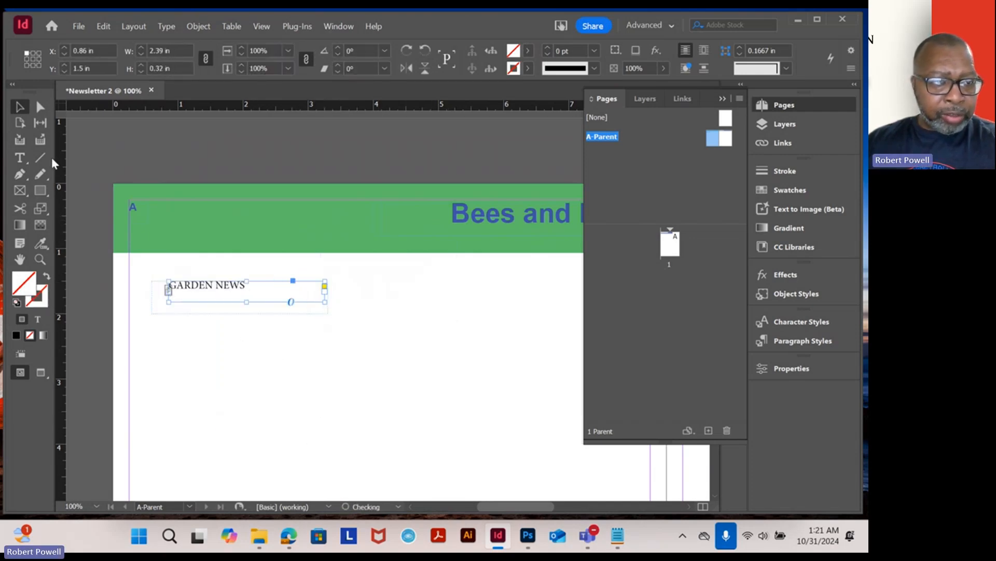
- Set the GARDEN NEWS text size to 18 pt
click(24, 161)
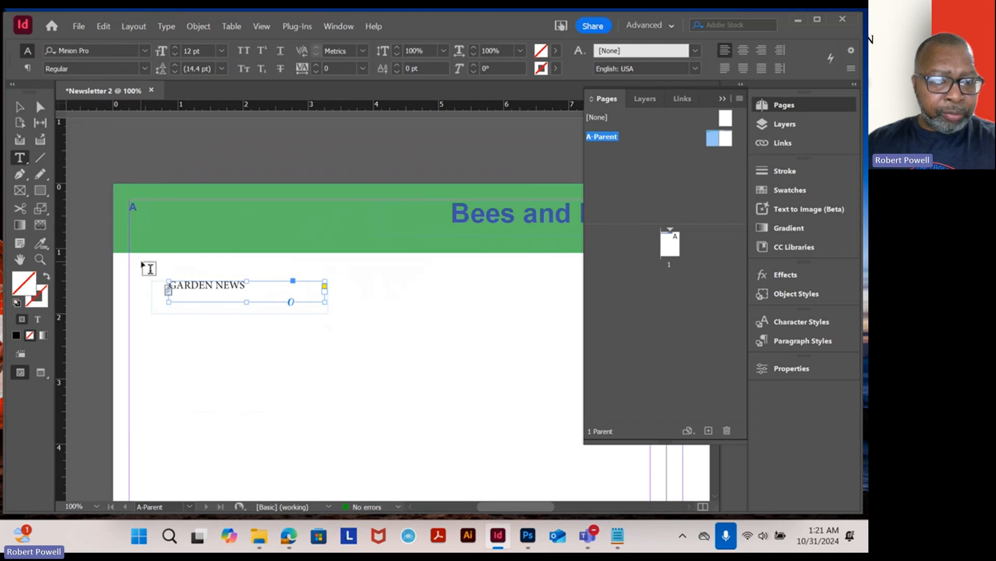
double_click(183, 285)
triple_click(208, 285)
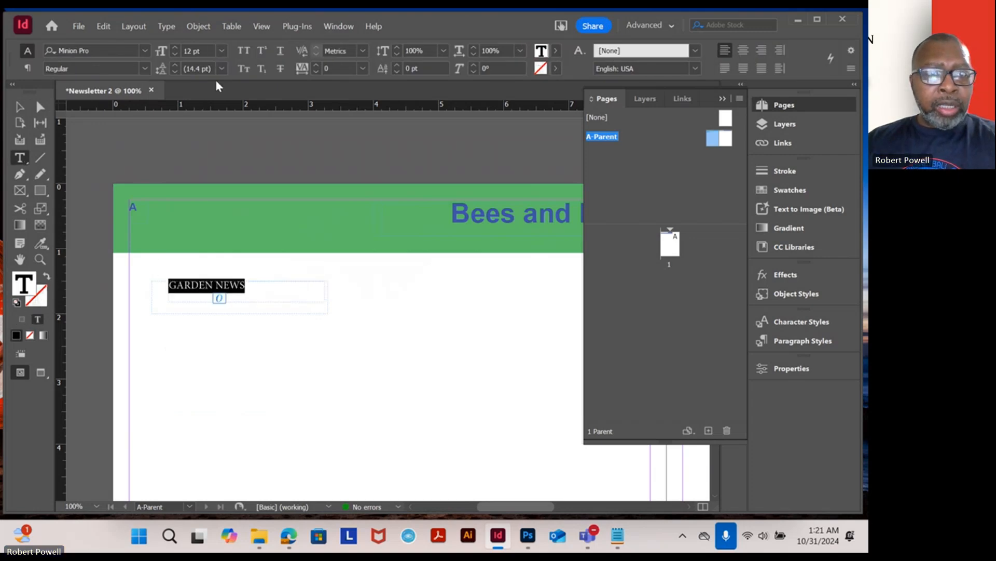
click(222, 51)
click(210, 185)
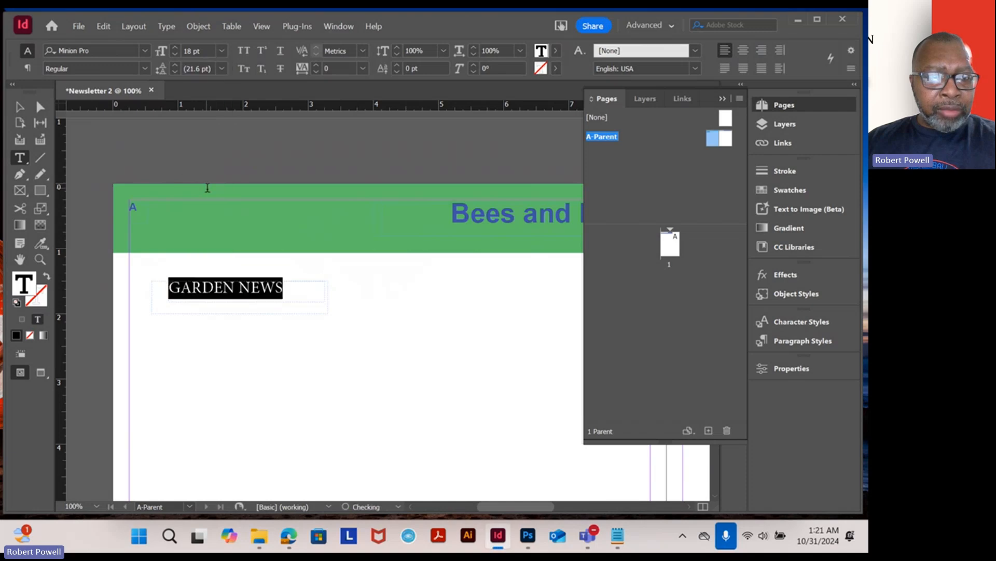
- Change the GARDEN NEWS font to Arial Black
click(145, 51)
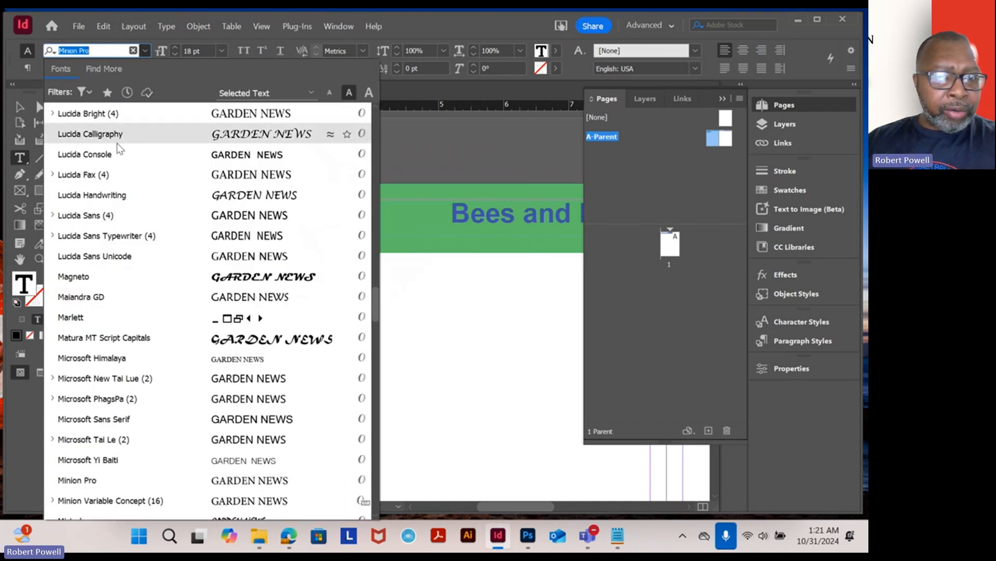
drag(377, 315, 375, 104)
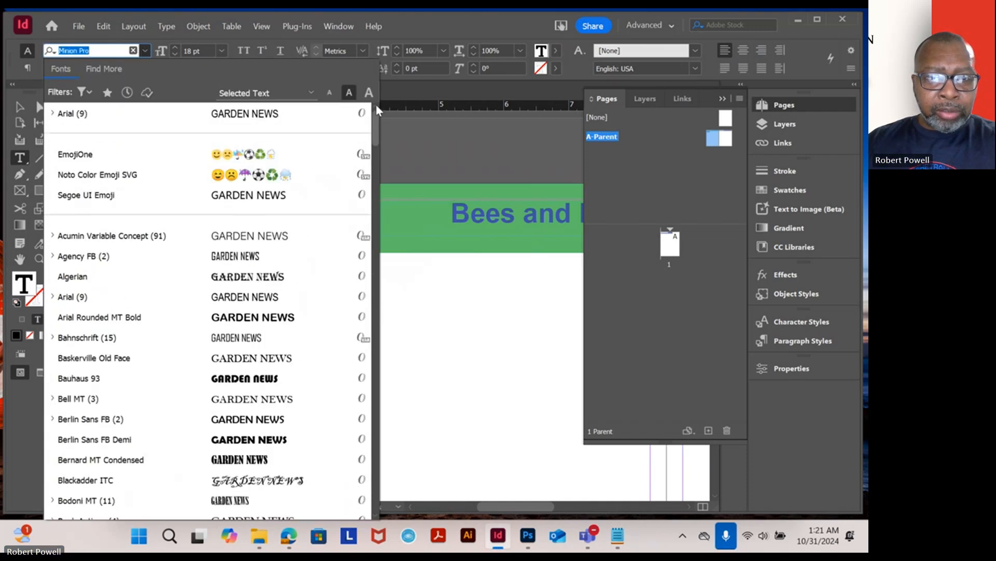
click(112, 115)
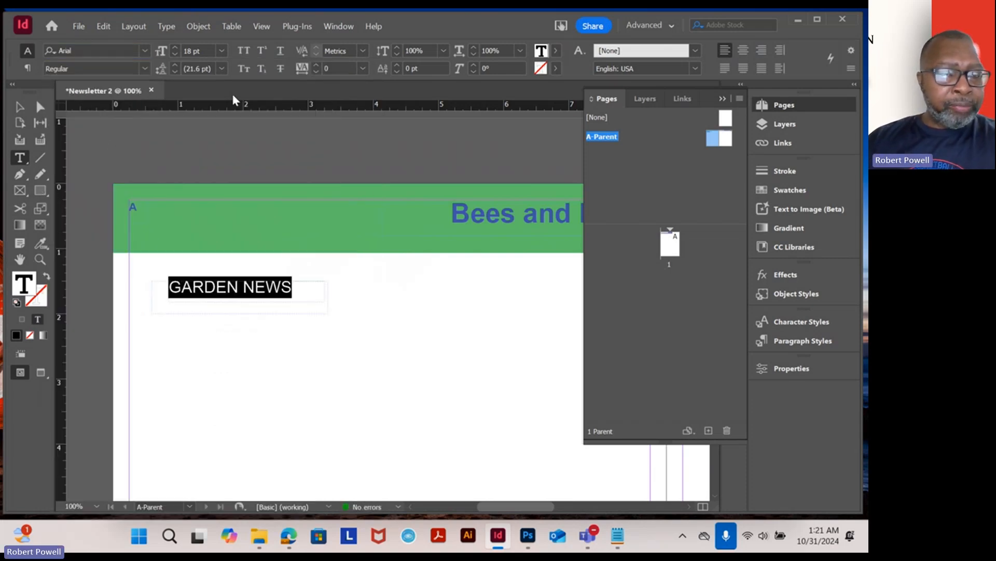
click(145, 66)
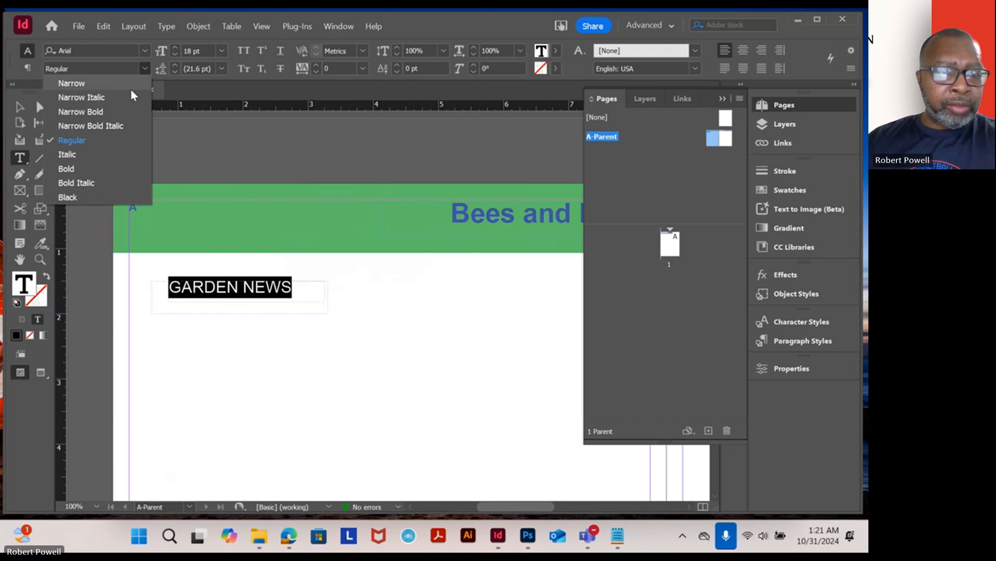
click(77, 196)
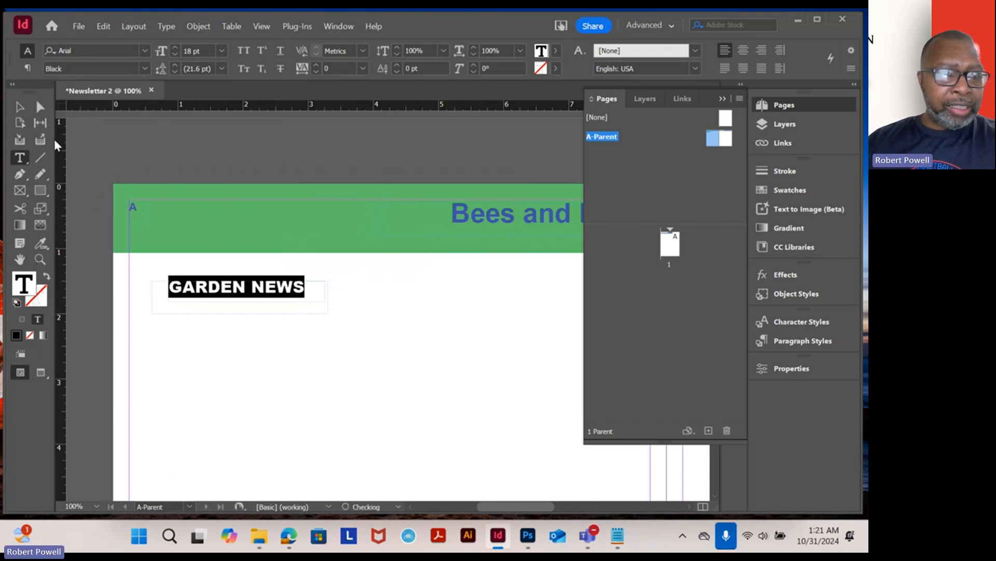
- Move the GARDEN NEWS frame into the upper-left of the green header bar and change its style to Arial Narrow
click(20, 106)
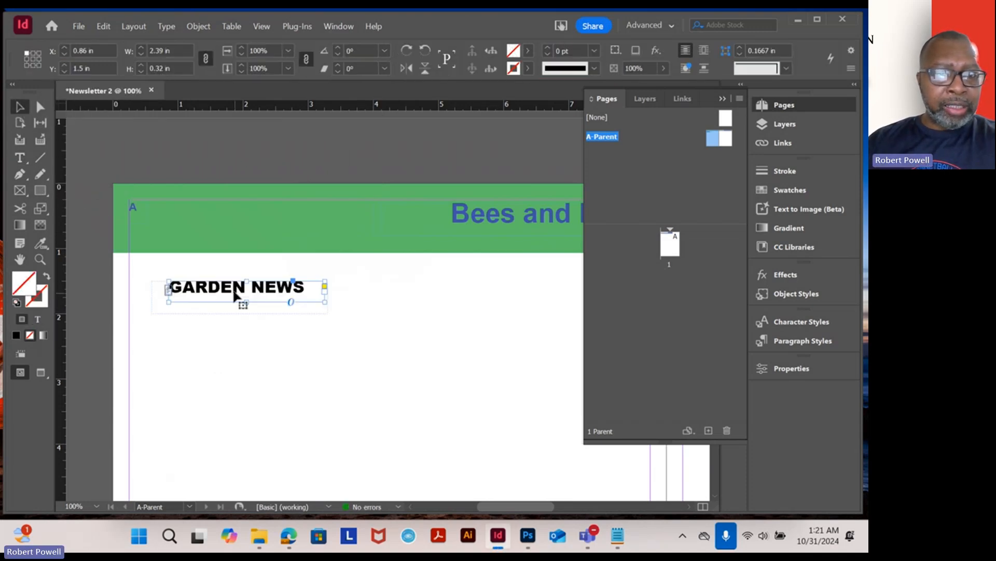
drag(244, 290, 243, 214)
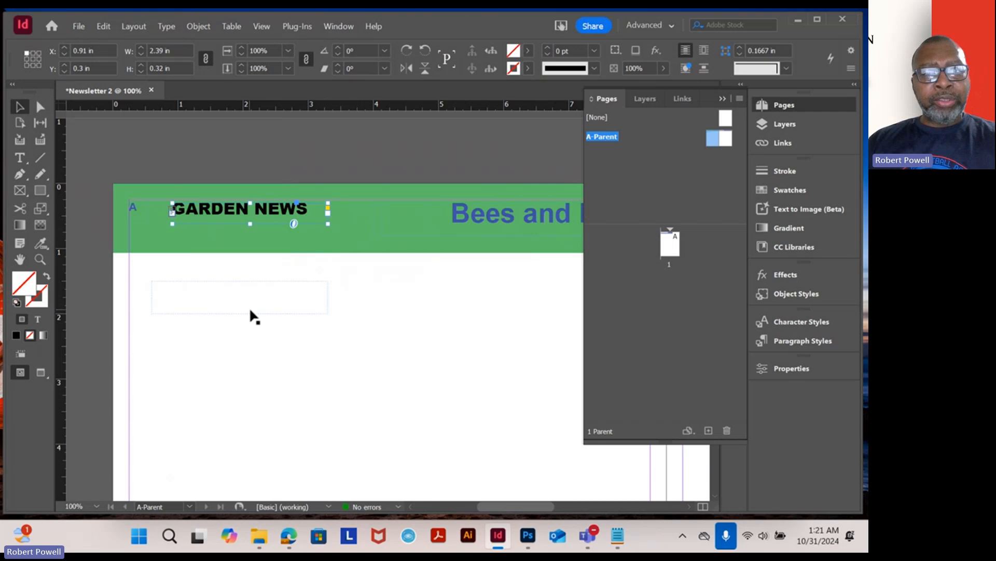
click(20, 158)
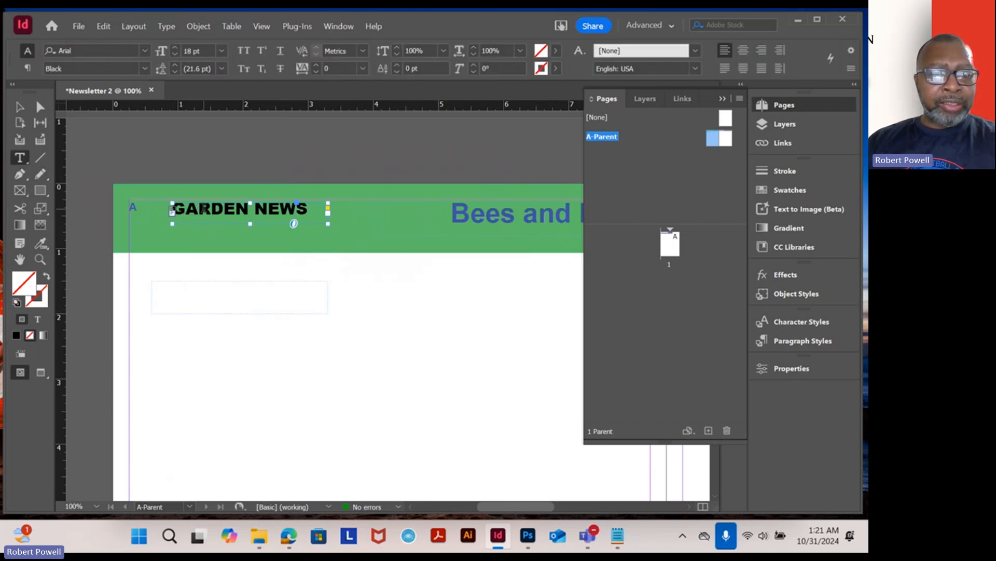
triple_click(203, 208)
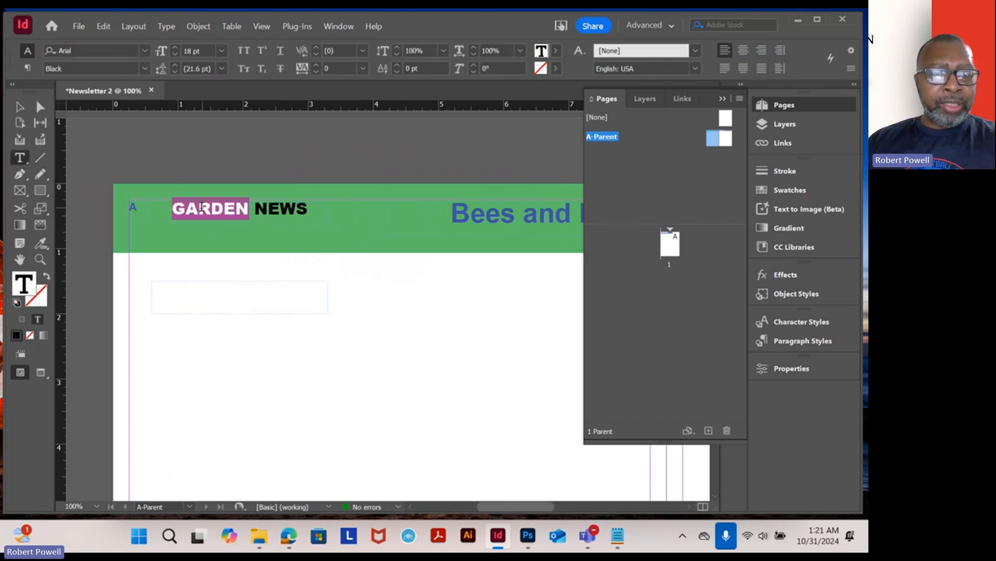
click(145, 69)
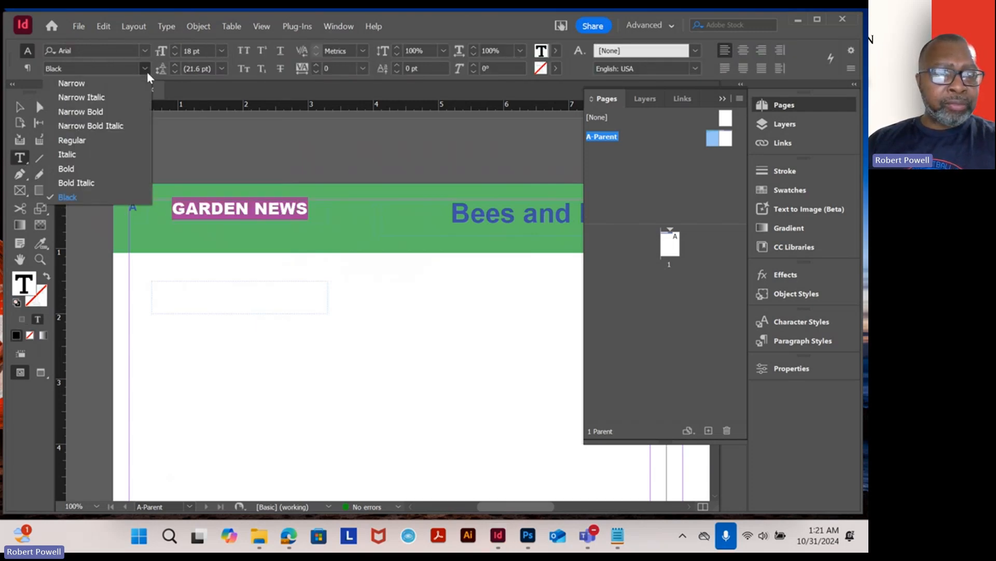
click(100, 86)
click(20, 107)
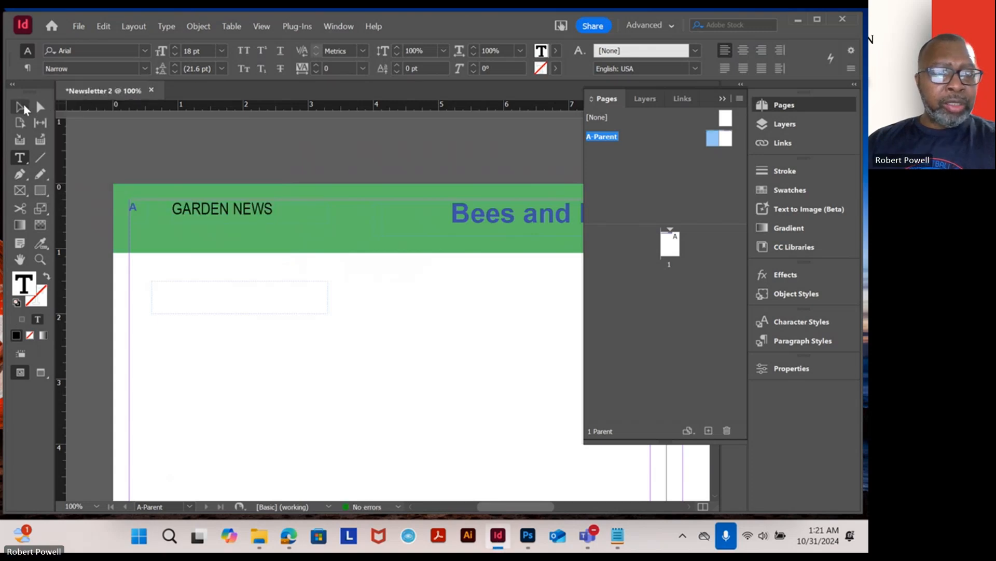
click(265, 312)
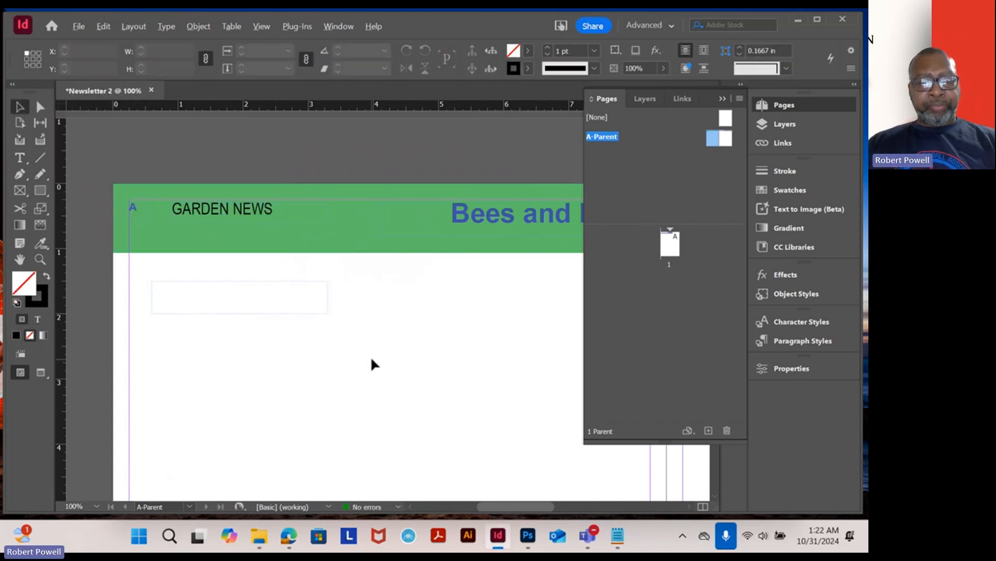
scroll(370, 356, down, 1)
drag(423, 318, 319, 319)
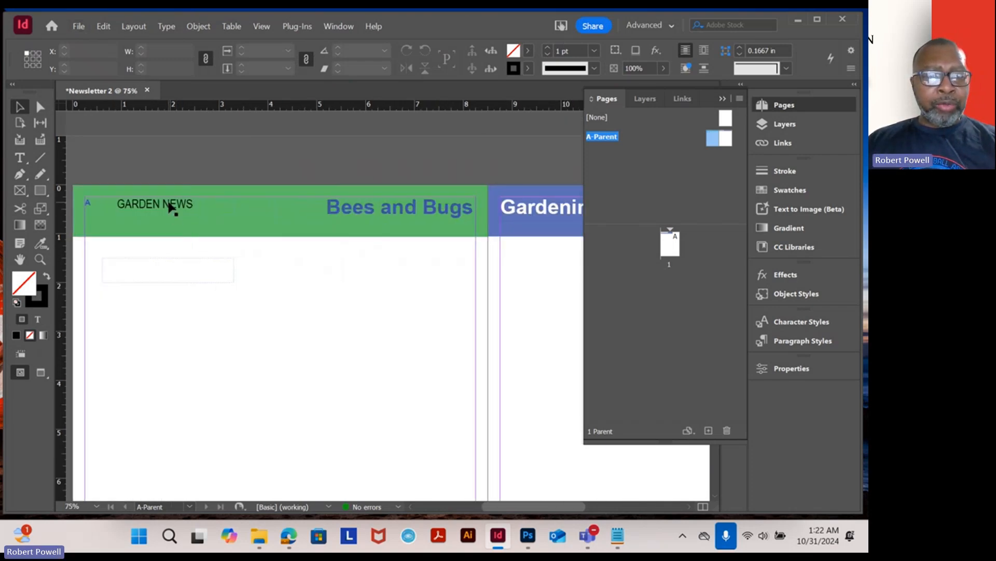
- Paste a copy of the GARDEN NEWS frame into the upper-right of the blue Gardening Tips header bar
click(171, 207)
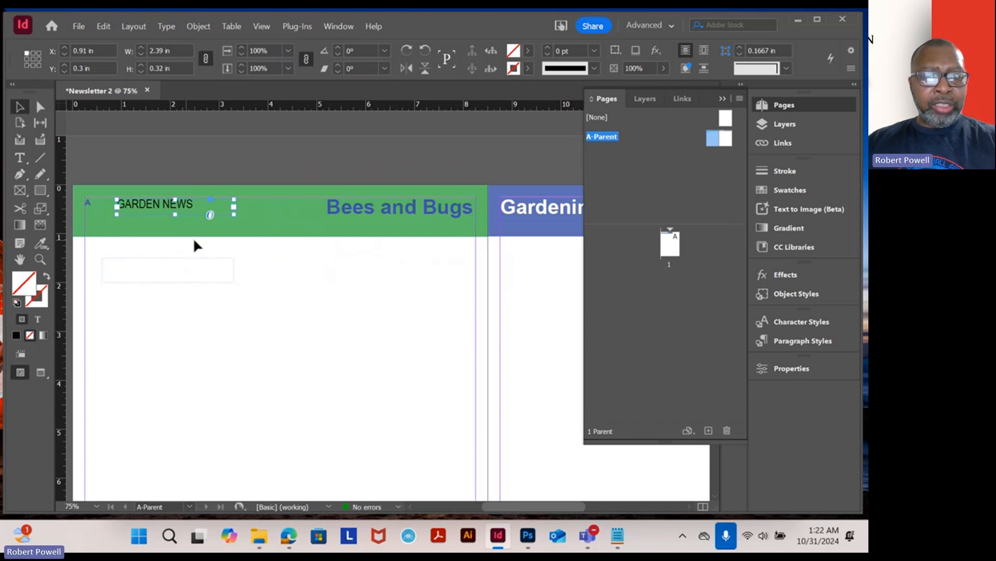
drag(472, 265, 143, 291)
drag(410, 324, 289, 325)
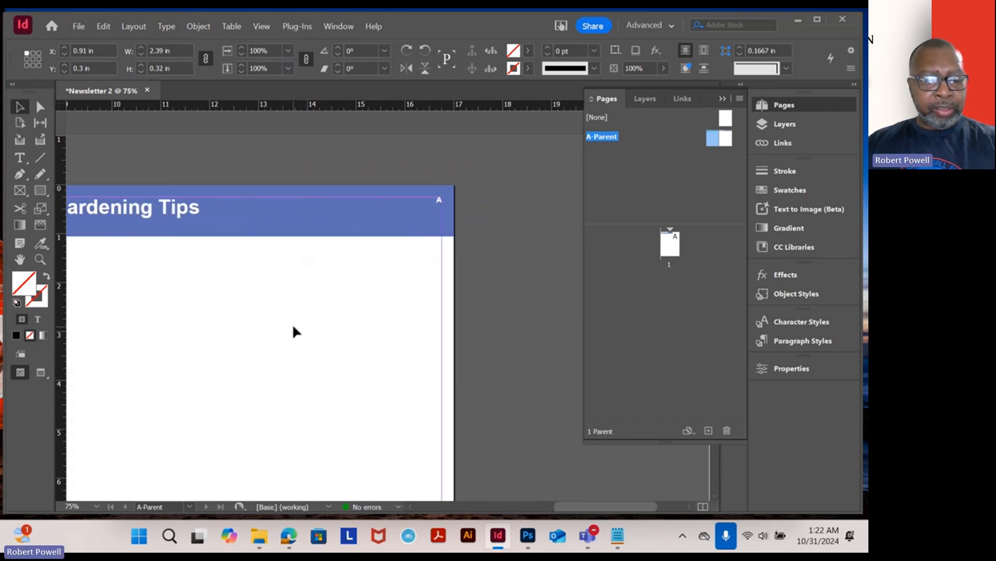
key(ctrl+v)
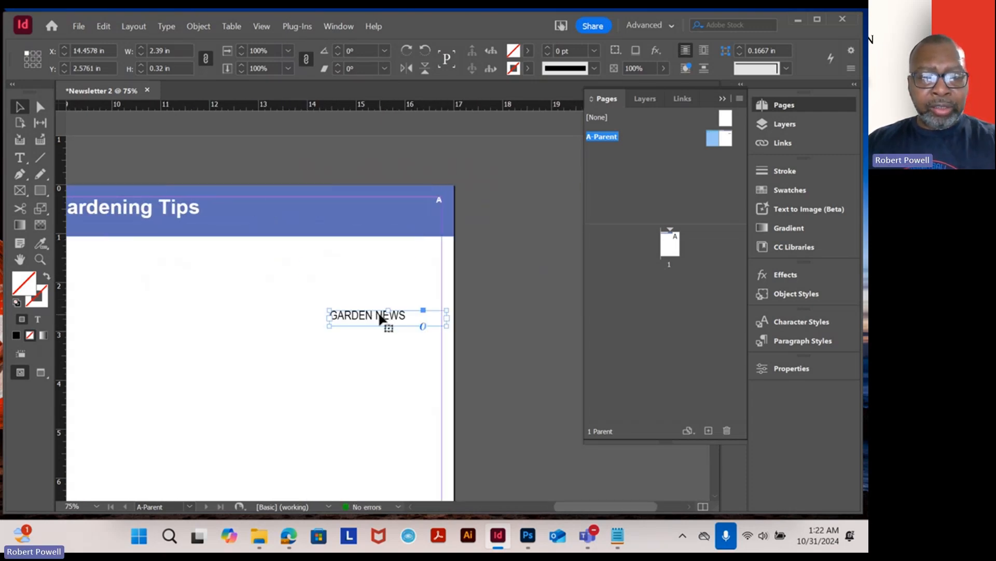
drag(382, 319, 345, 209)
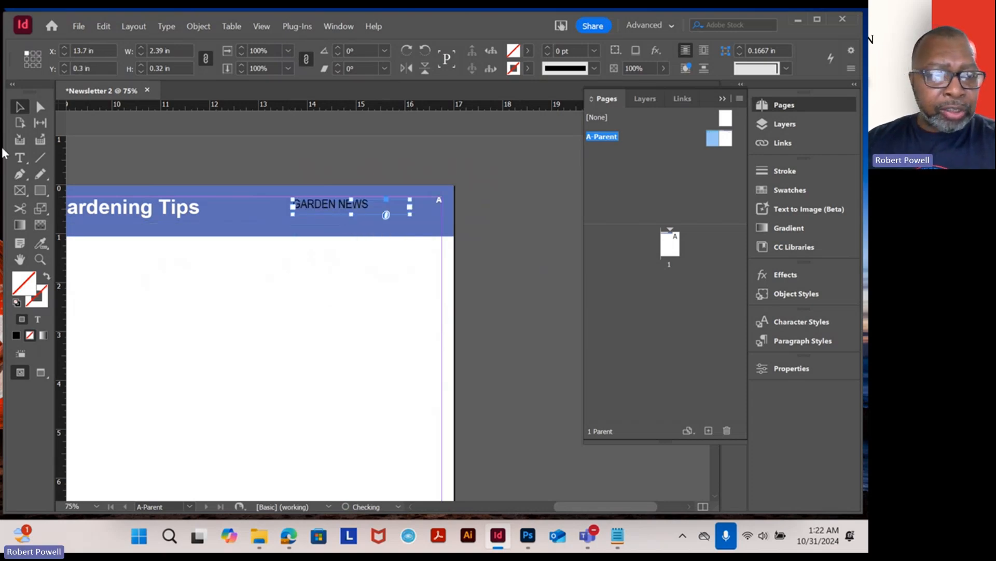
- Right-align the GARDEN NEWS text on the right page
click(21, 160)
click(319, 204)
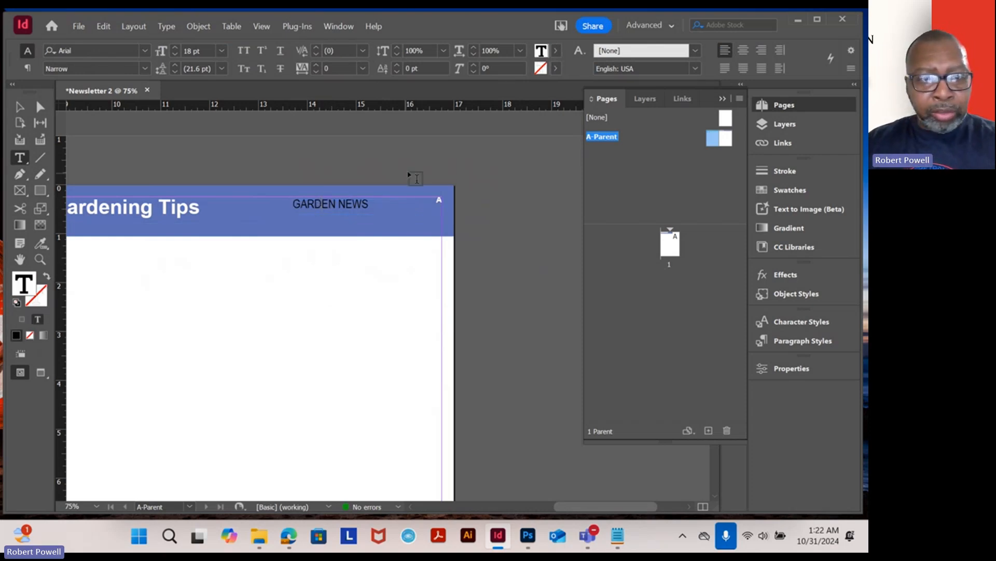
triple_click(360, 203)
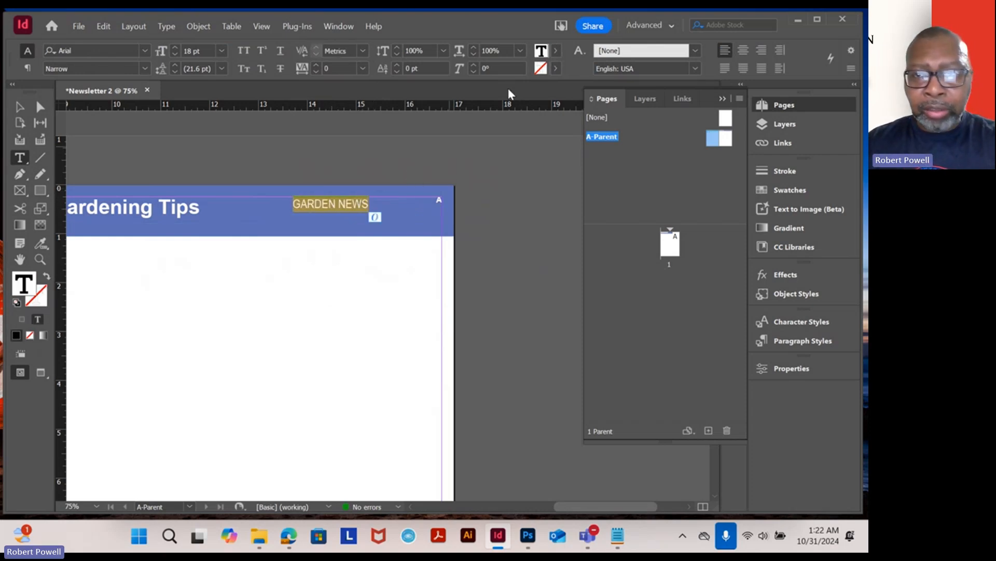
click(763, 50)
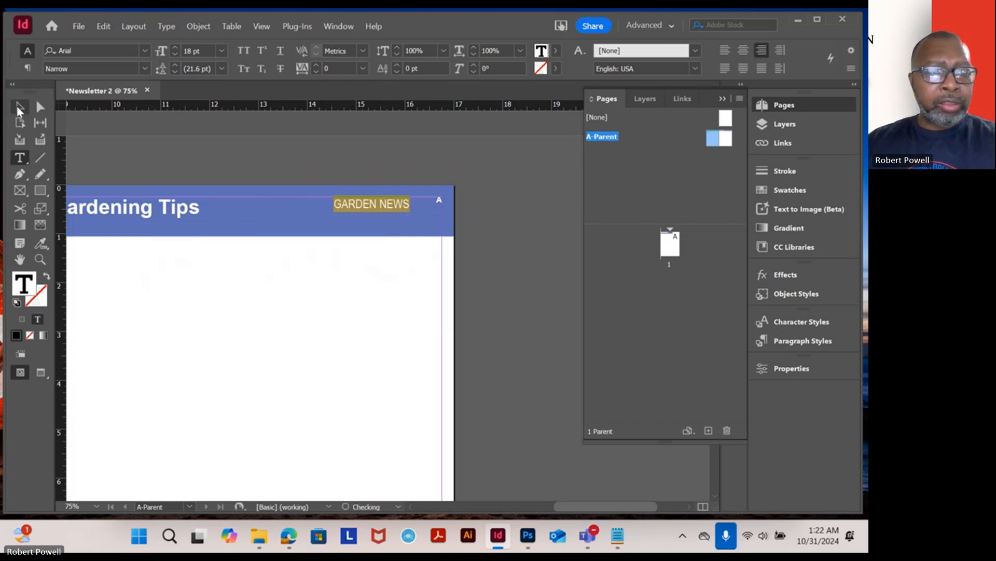
- Review the header bars and existing frames across the A-Parent spread at different zoom levels
click(19, 107)
click(216, 284)
scroll(334, 345, down, 2)
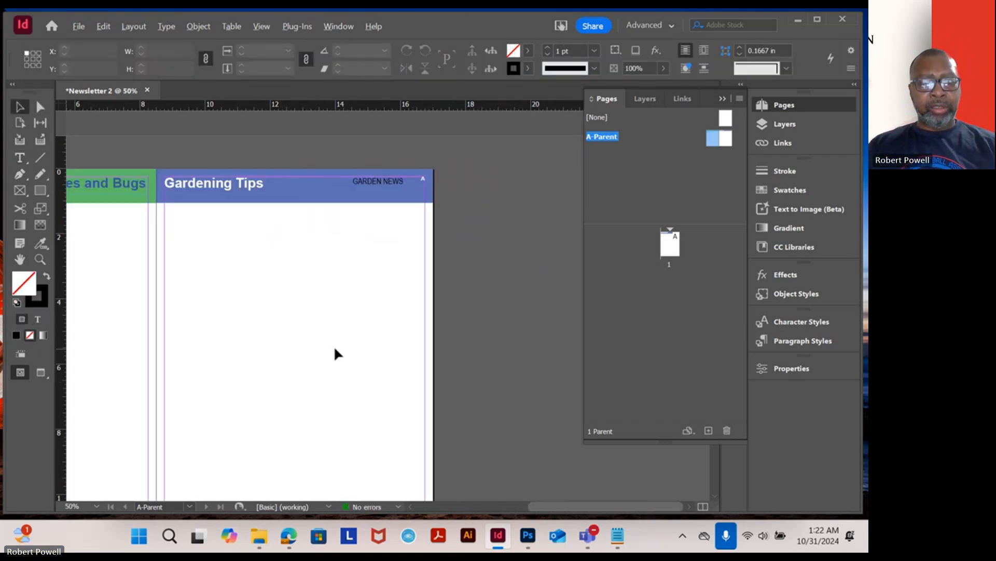
scroll(331, 345, up, 1)
drag(393, 333, 210, 348)
scroll(289, 351, down, 1)
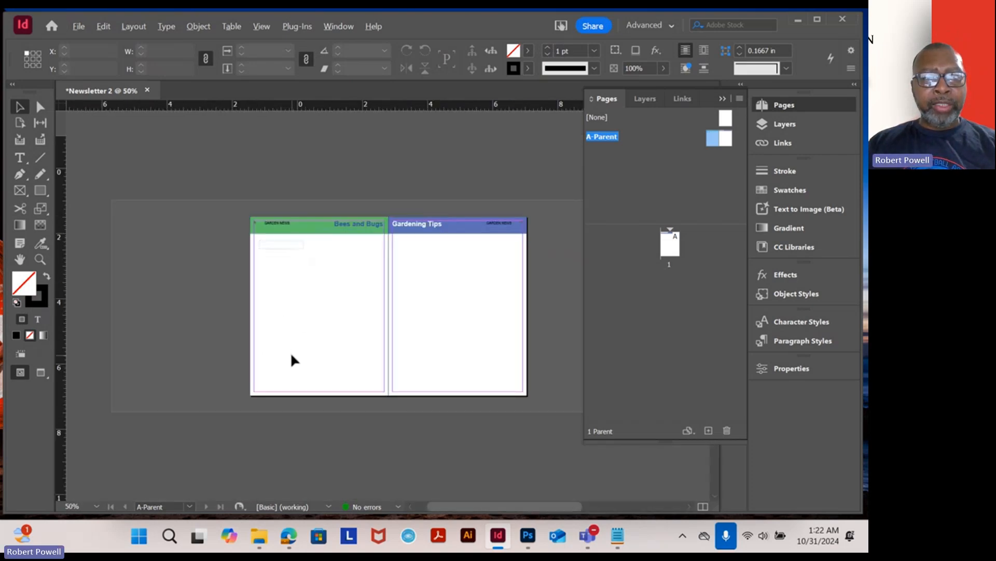
scroll(290, 353, up, 1)
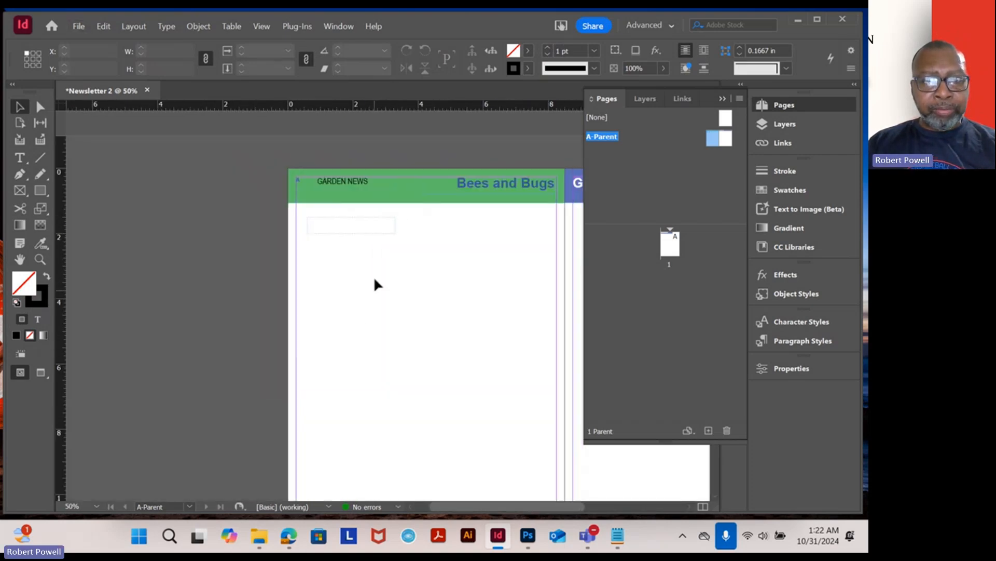
scroll(371, 269, up, 1)
click(319, 213)
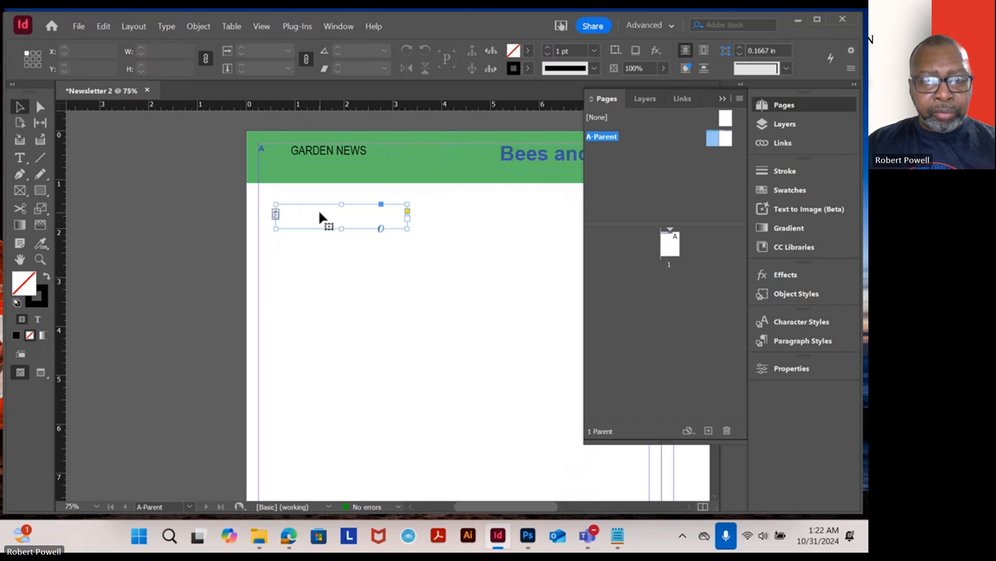
click(334, 257)
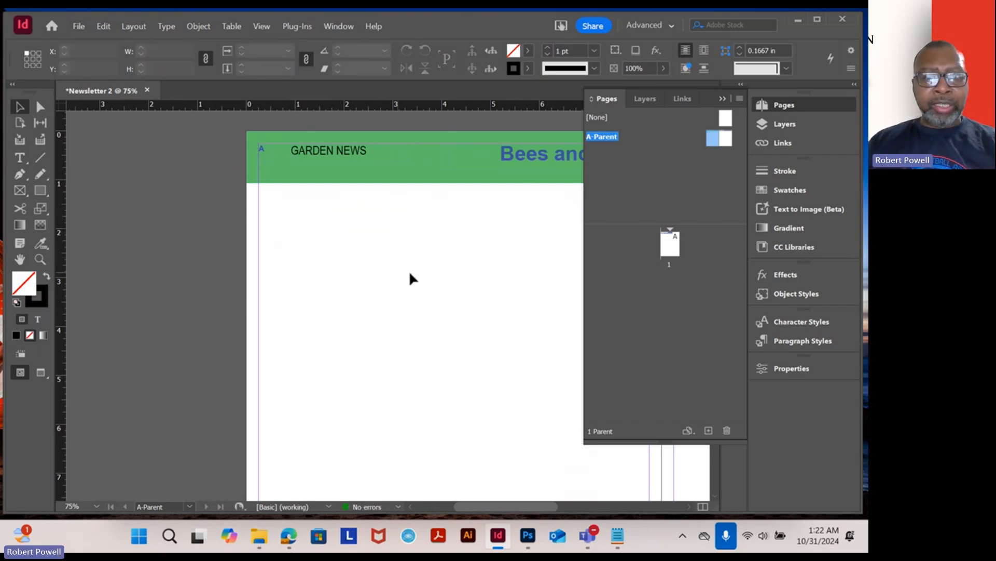
drag(506, 232, 331, 216)
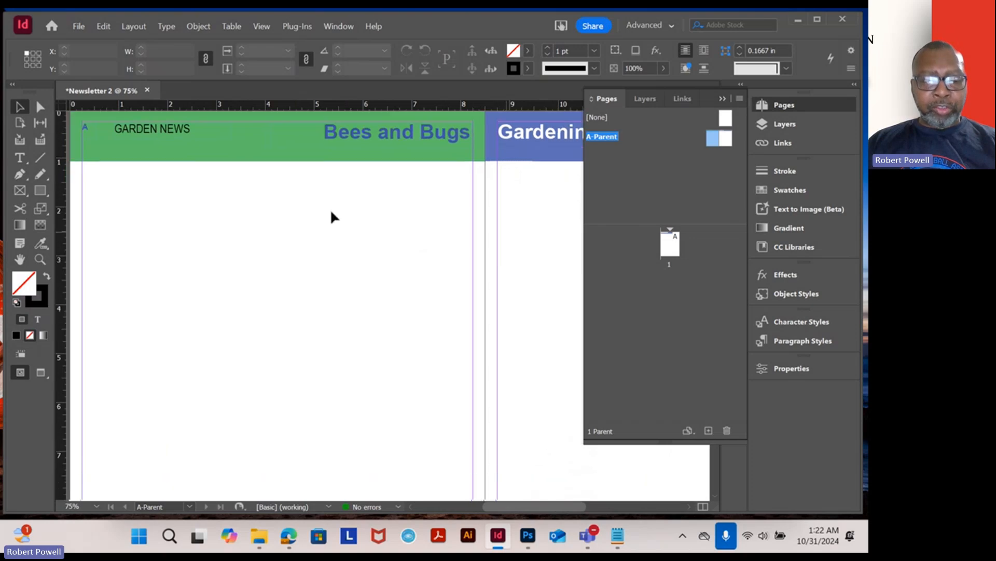
- Draw a text frame about 4.975 × 4.175 in below the green header on the left page
scroll(386, 259, down, 1)
scroll(384, 257, up, 1)
scroll(382, 255, down, 1)
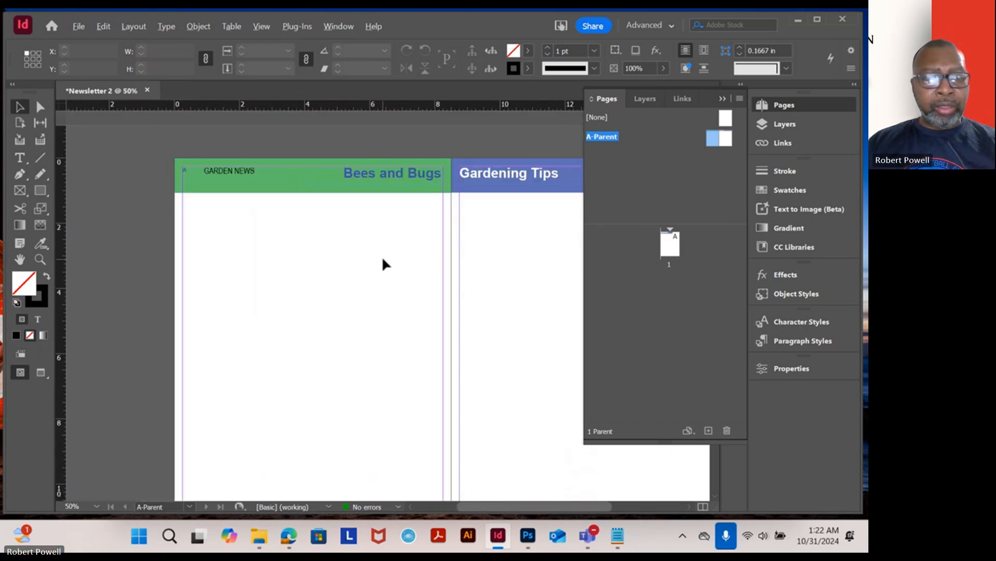
click(20, 158)
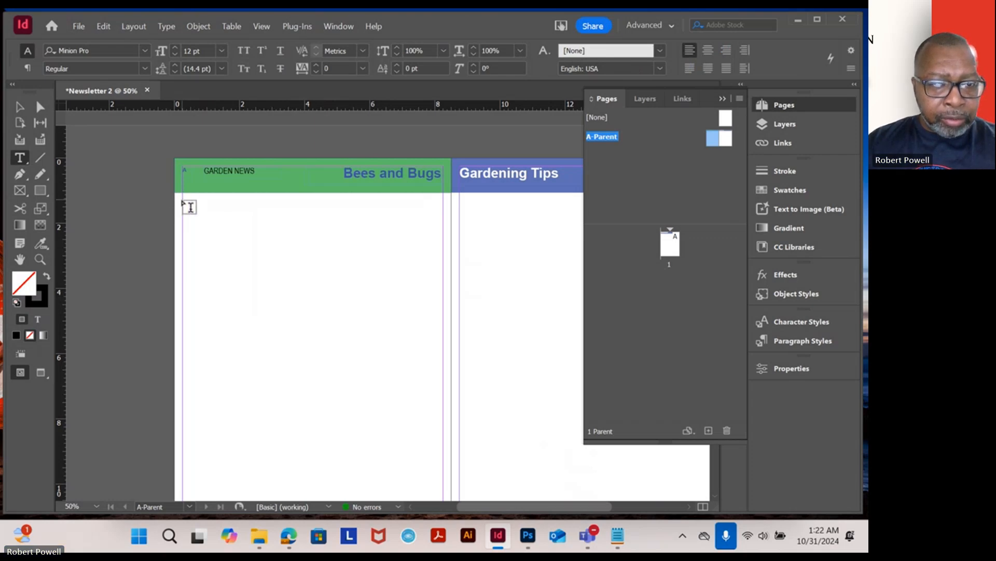
drag(183, 201, 346, 339)
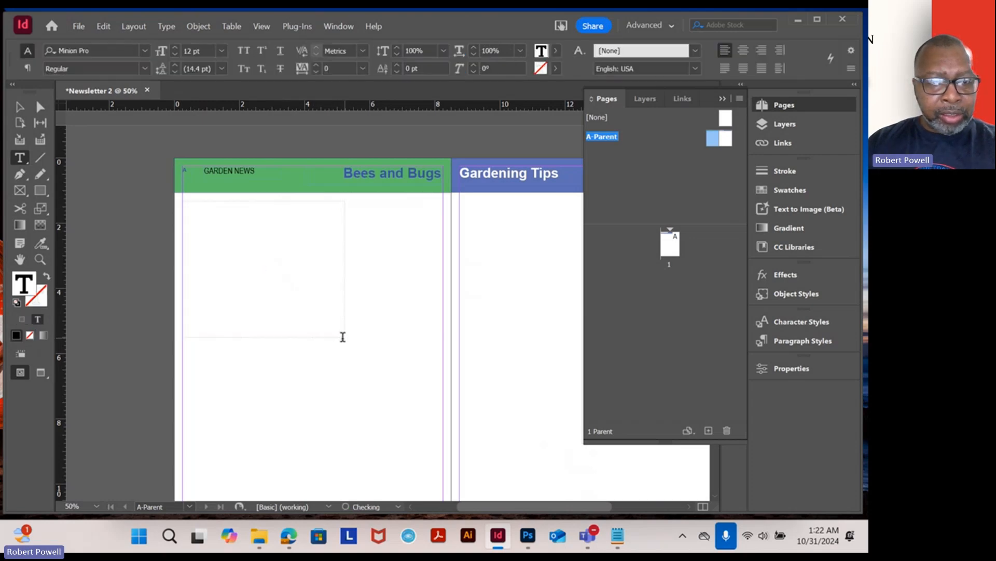
click(24, 108)
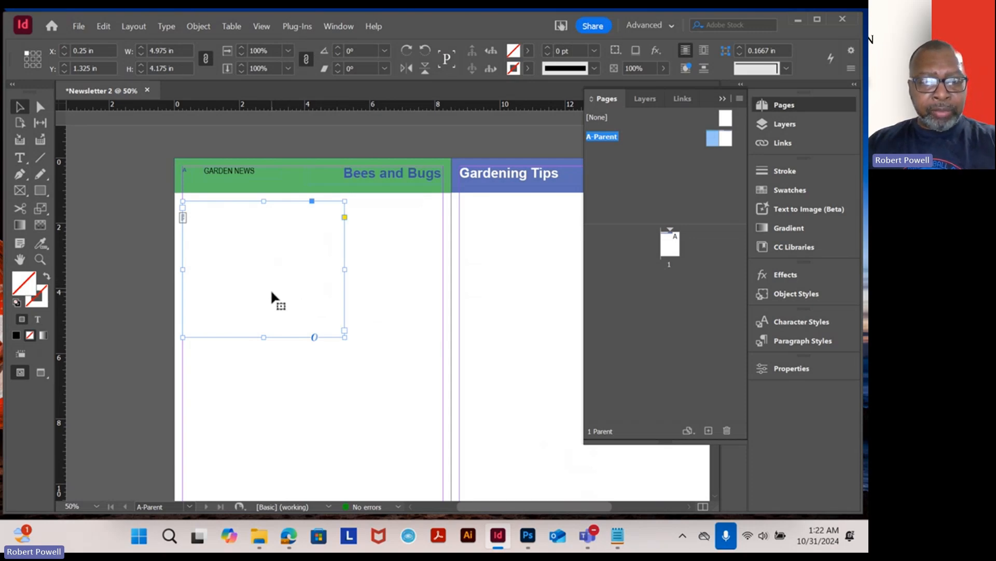
- Paste a copy of the text frame below the Gardening Tips header on the right page
key(ctrl+v)
drag(425, 304, 396, 273)
click(395, 270)
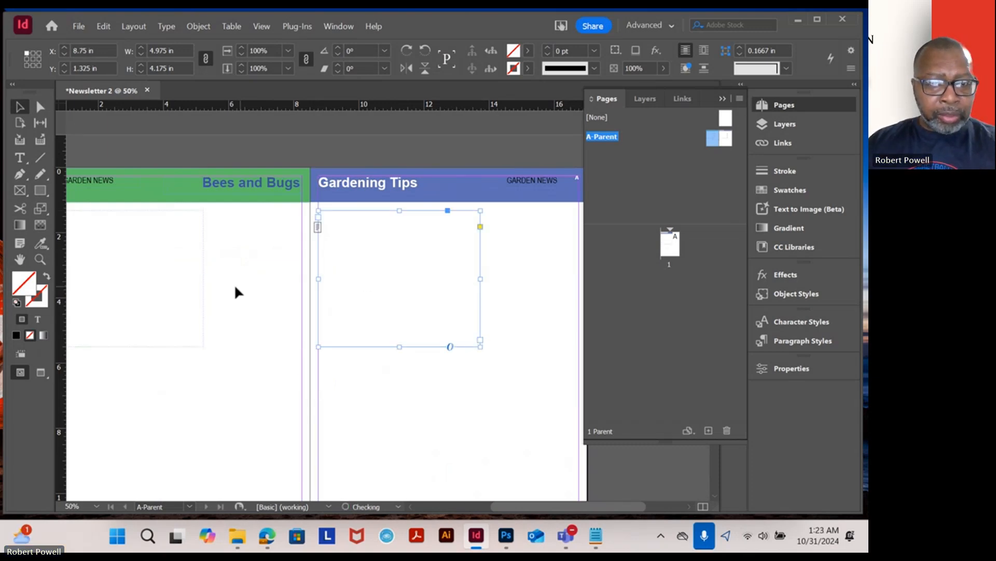
drag(382, 276, 387, 284)
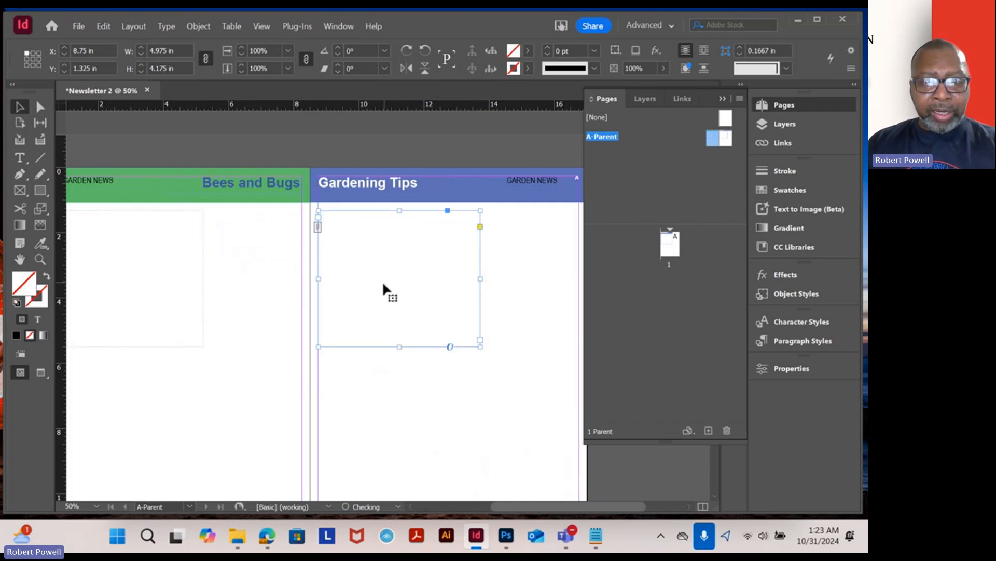
- Draw a rectangle frame about 2.9 × 4.175 in beside the text frame on the left page
click(20, 191)
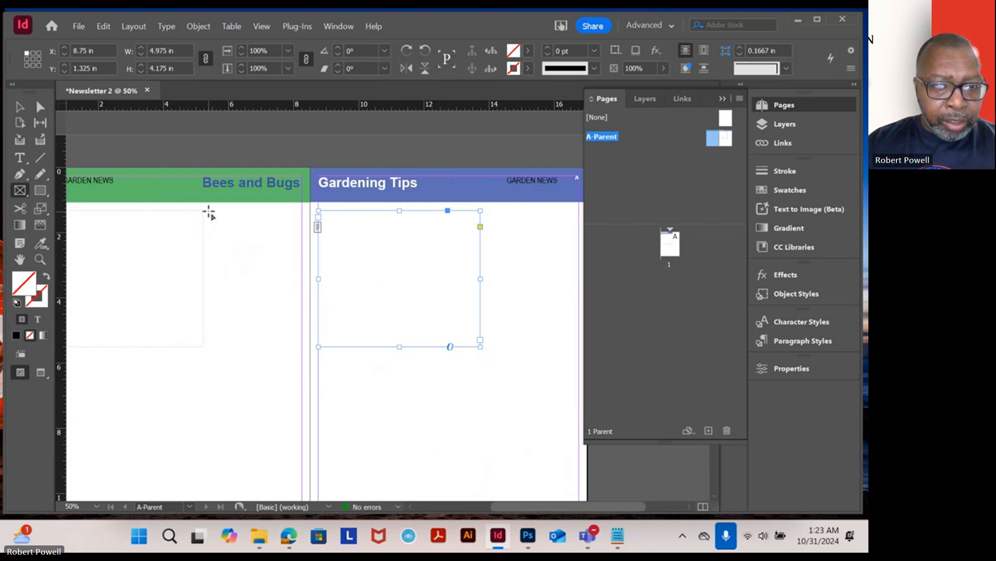
drag(208, 210, 304, 347)
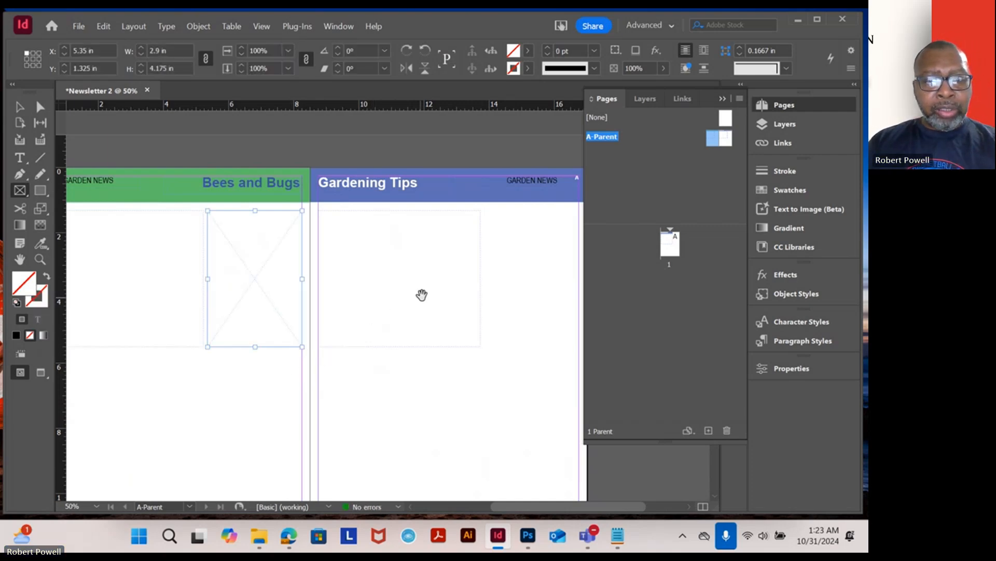
drag(422, 295, 308, 295)
click(21, 107)
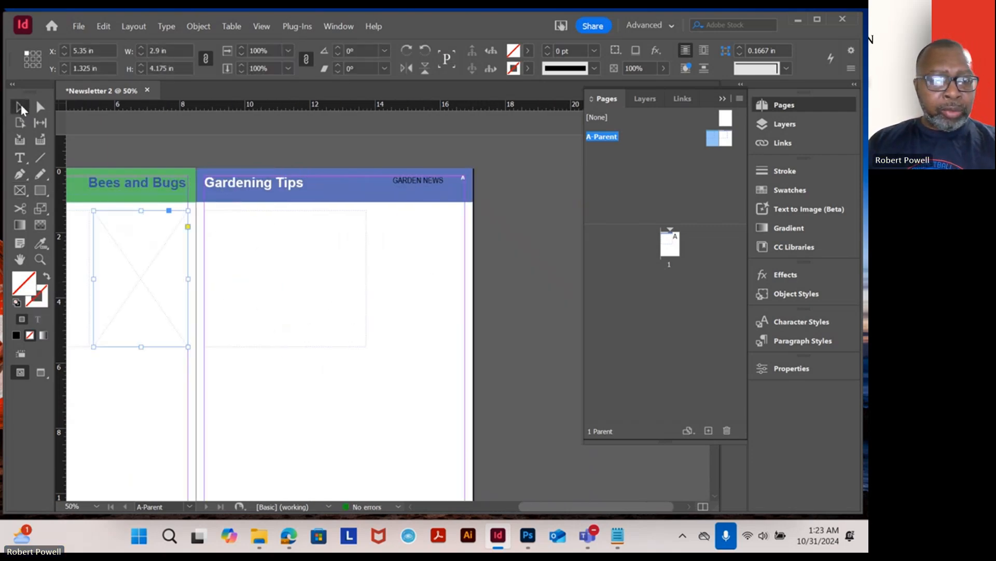
- Move the rectangle frame onto the right page and undo the move
key(c)
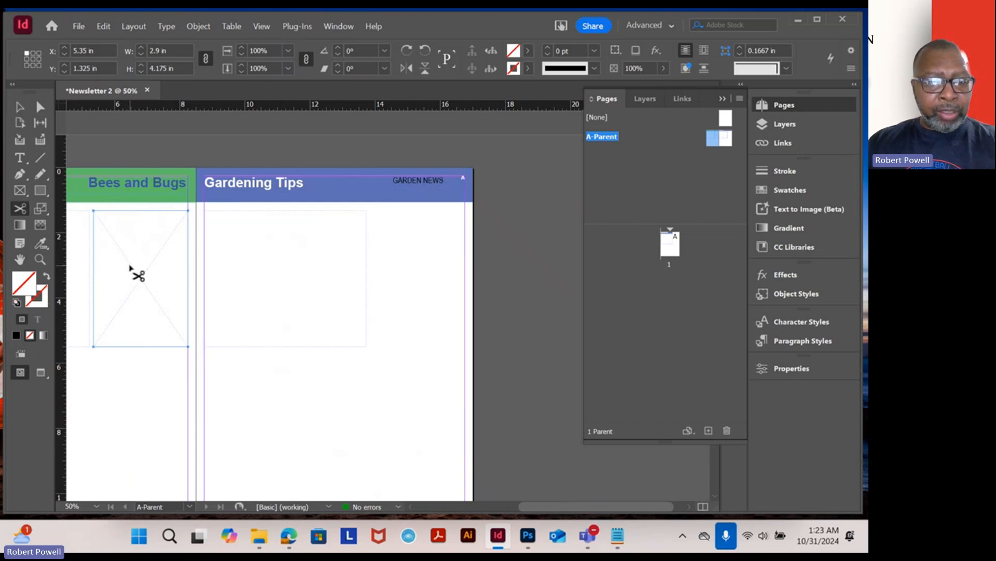
key(v)
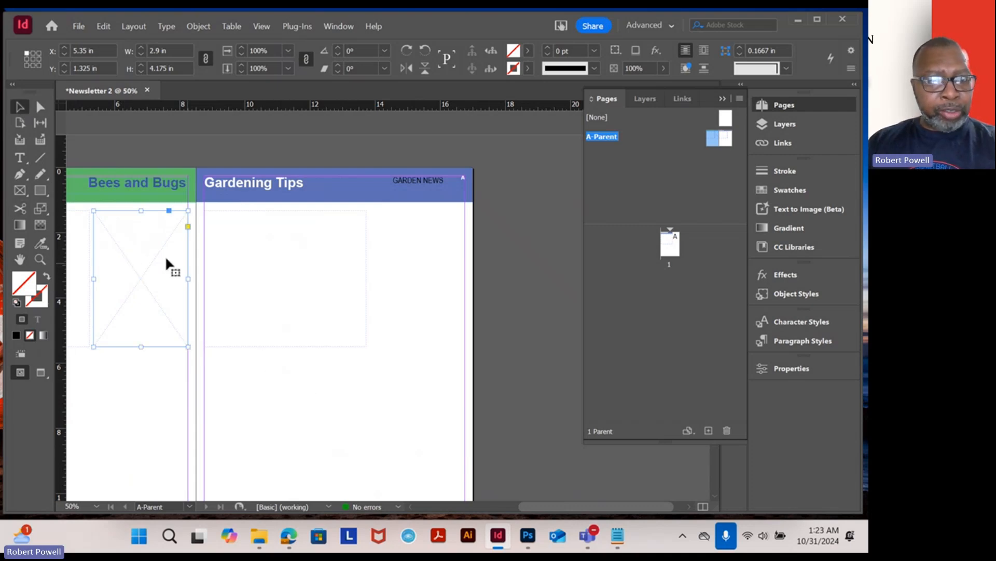
drag(133, 271, 242, 328)
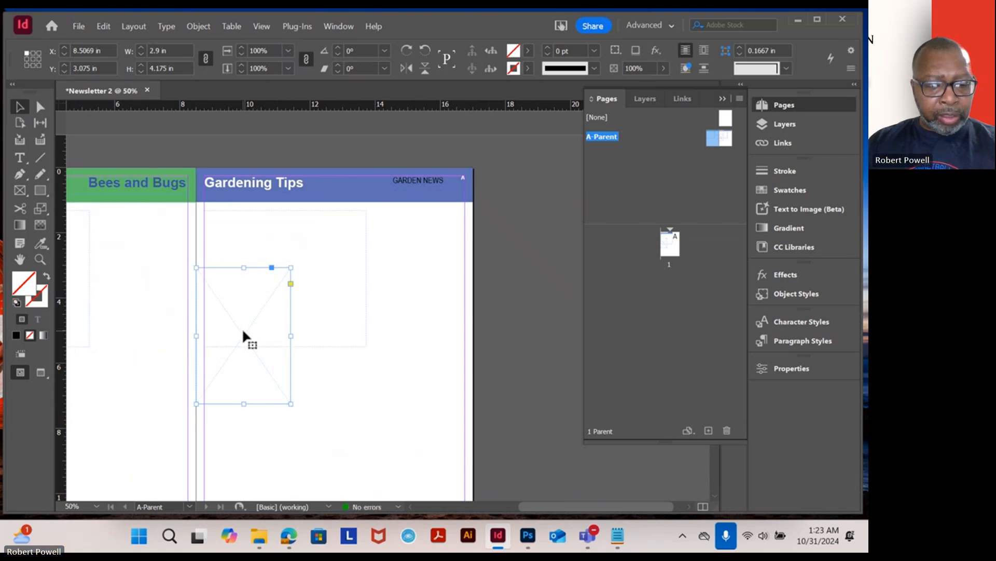
key(ctrl+z)
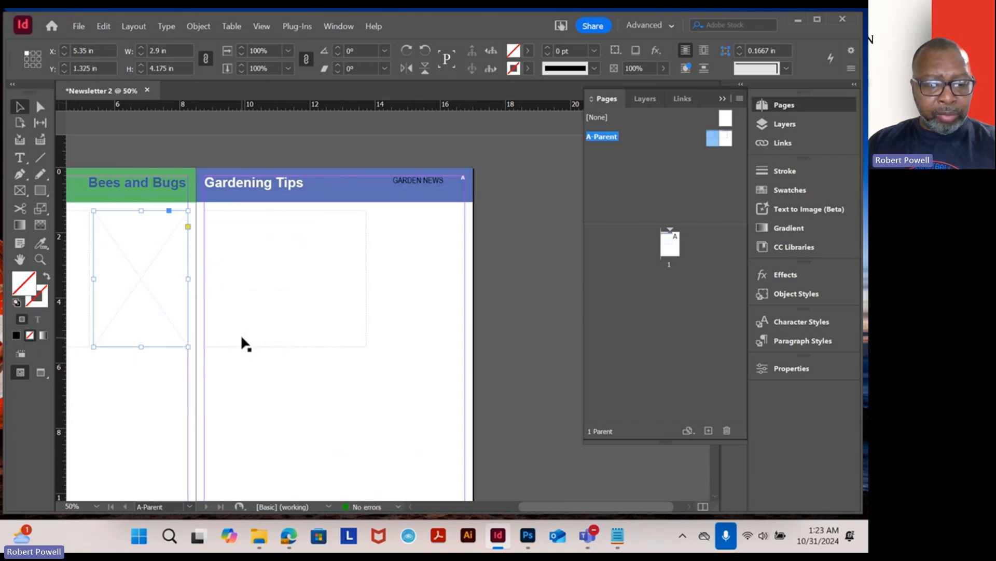
- Nudge the right-page text frame and set it back at its original position
drag(240, 335, 247, 343)
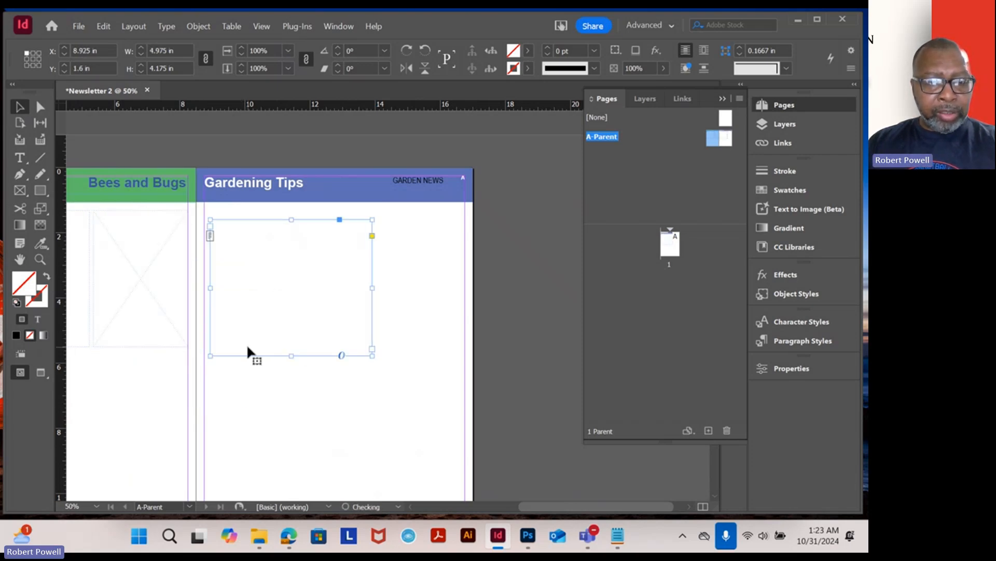
click(164, 313)
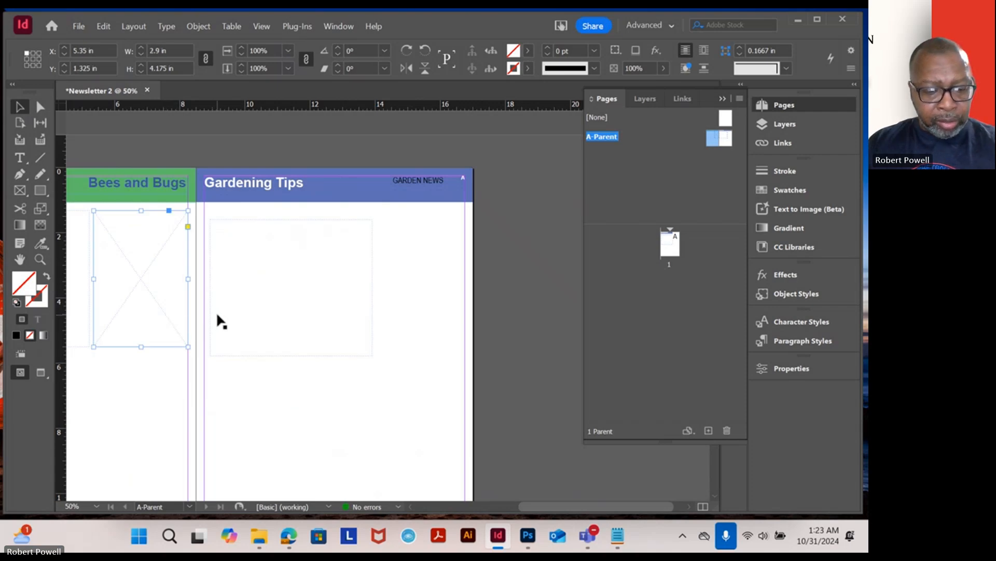
drag(212, 310, 208, 310)
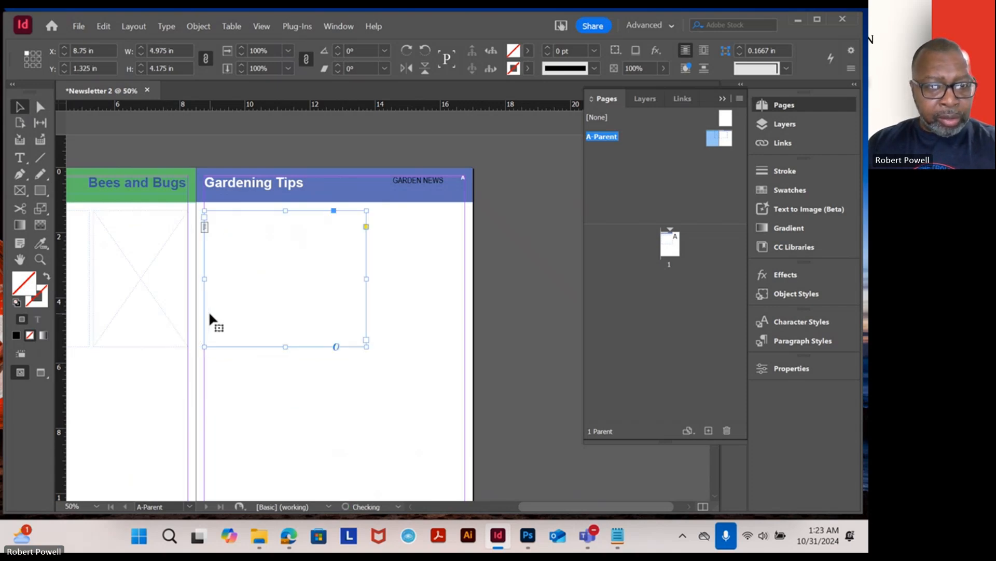
- Paste a copy of the rectangle frame beside the text frame on the right page
click(165, 309)
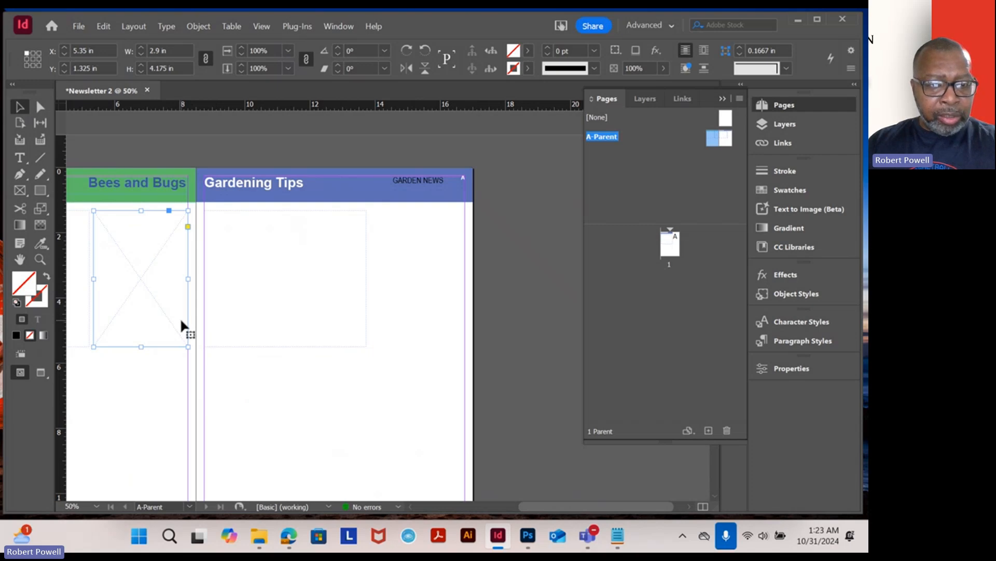
click(232, 384)
key(ctrl+v)
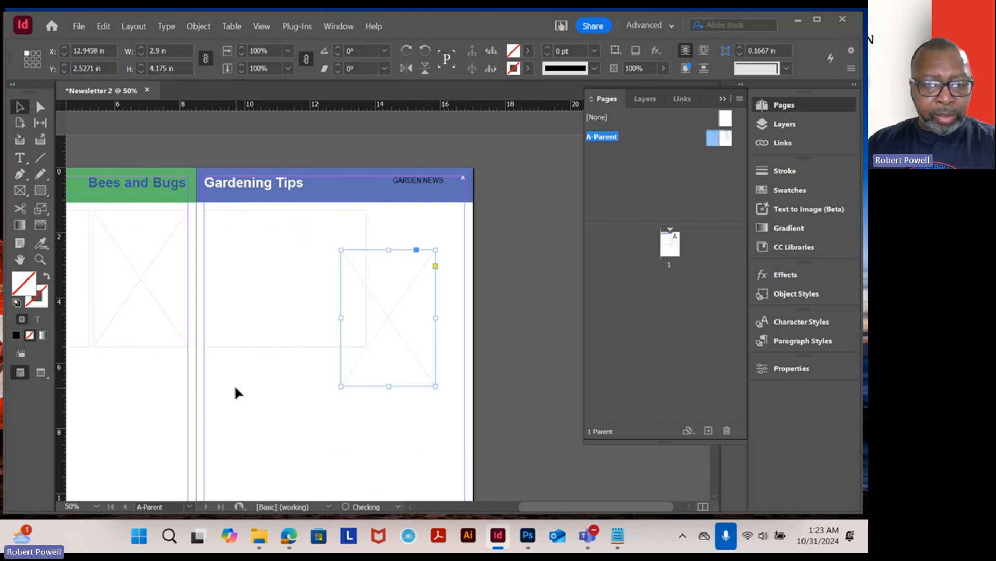
drag(380, 314, 448, 236)
click(323, 364)
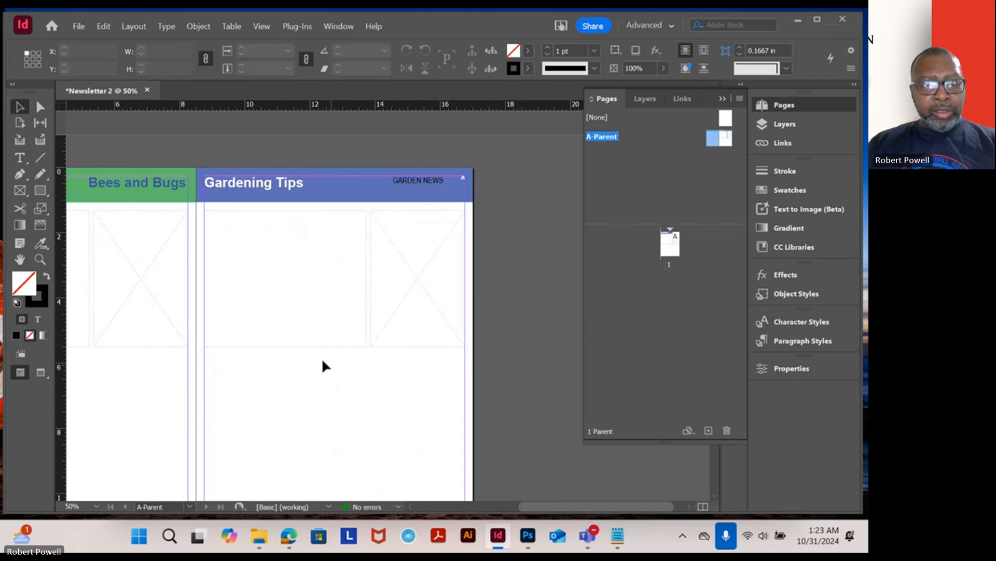
- Draw a rectangle frame about 4.2 × 4.925 in at the lower right of the left page
drag(160, 281, 357, 219)
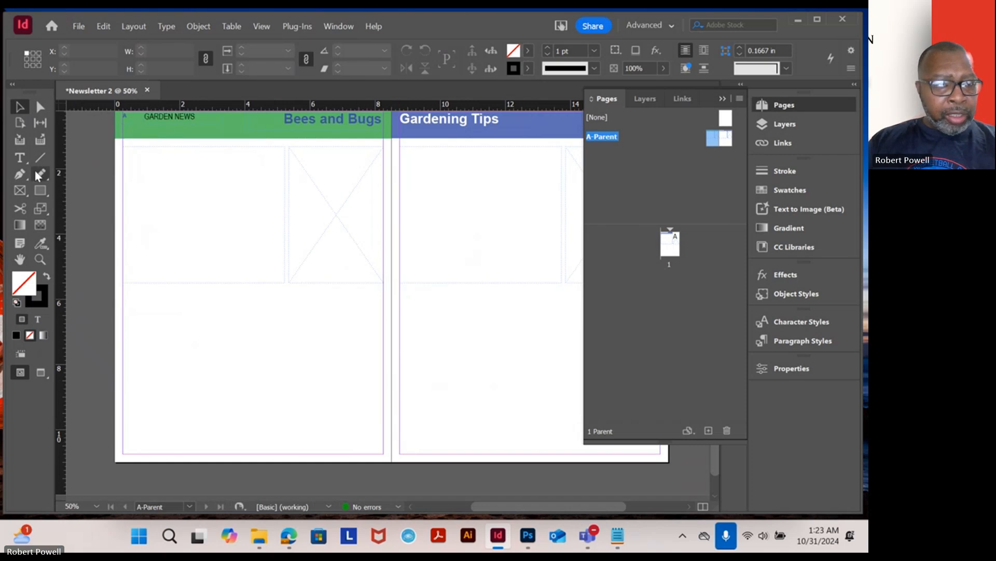
click(21, 190)
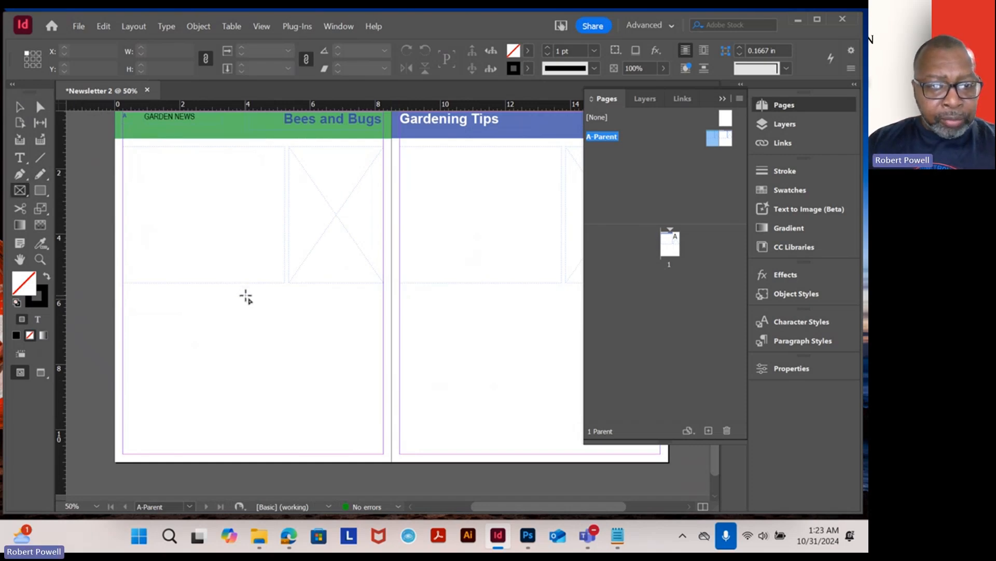
drag(245, 293, 383, 455)
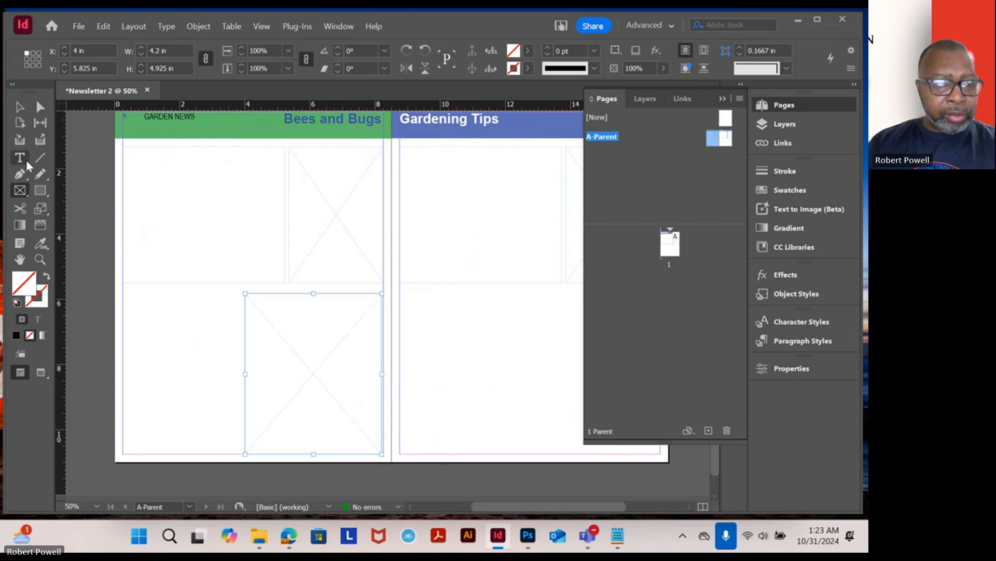
- Move the 4.2 in wide rectangle frame onto the lower left of the right page
click(20, 108)
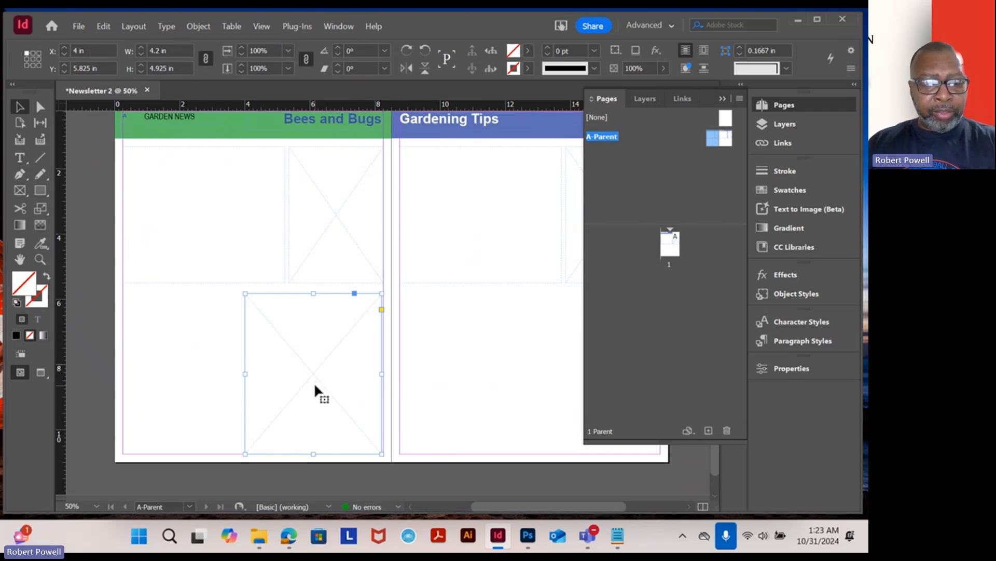
drag(315, 387, 436, 378)
drag(506, 318, 313, 302)
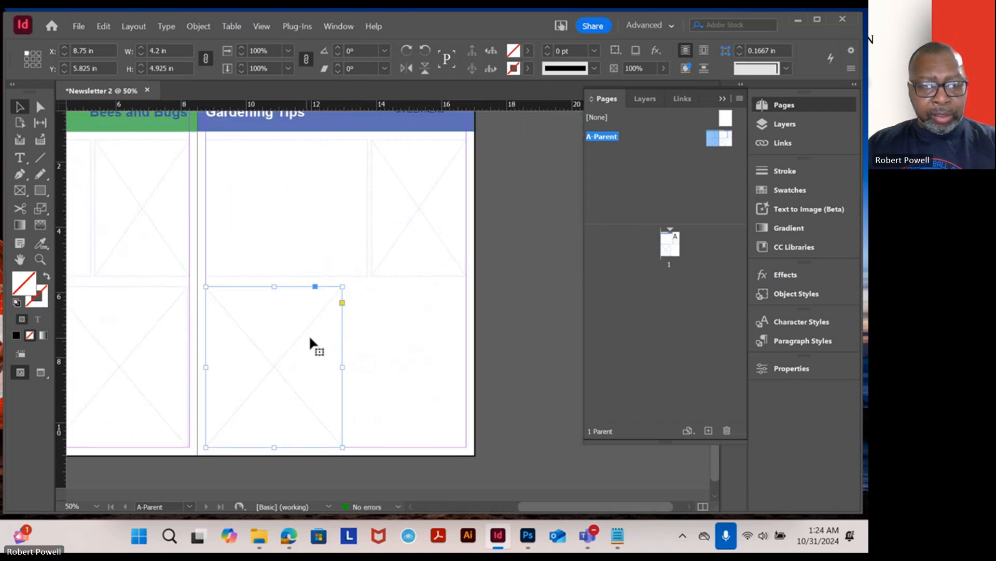
- Draw a rectangle frame about 3.6 × 4.925 in at the lower right of the right page
click(16, 192)
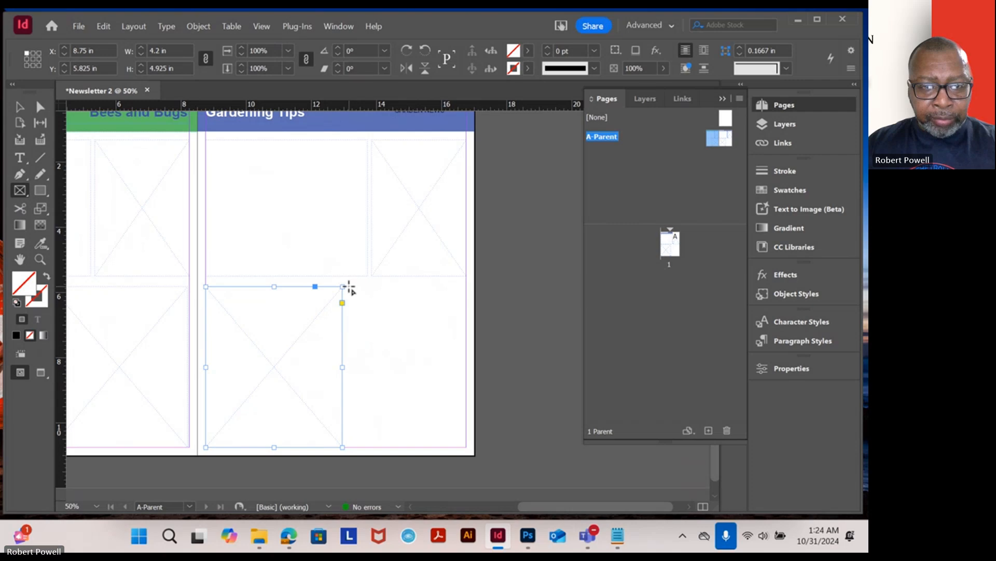
drag(348, 287, 467, 447)
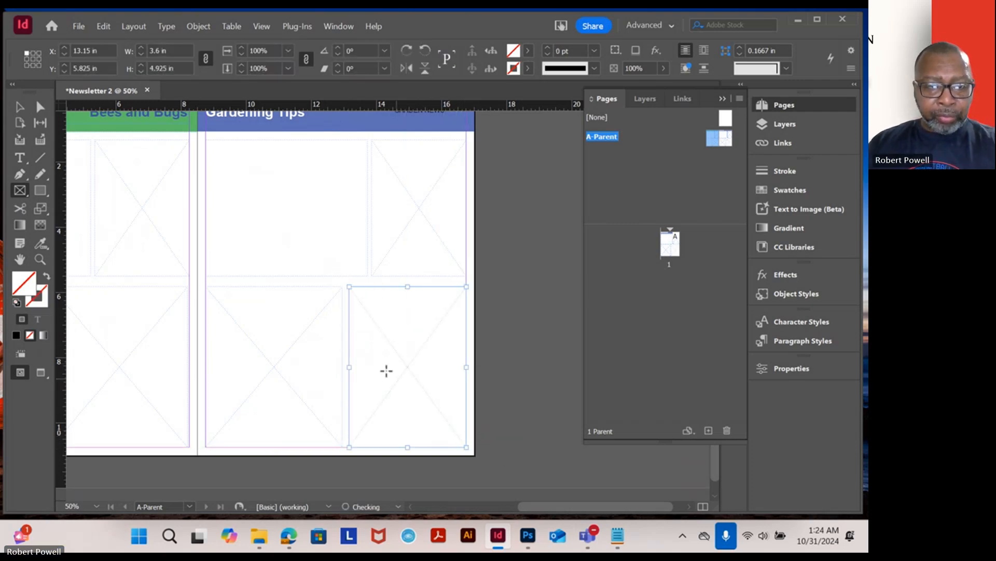
- Place a 3.6 in wide rectangle frame at the lower left of the left page and deselect it
click(20, 108)
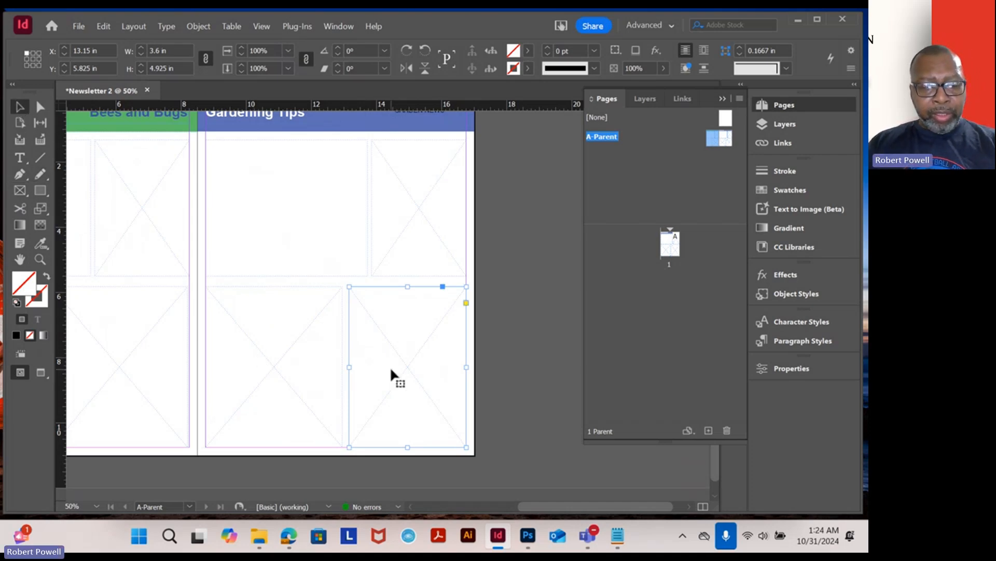
drag(170, 311, 231, 366)
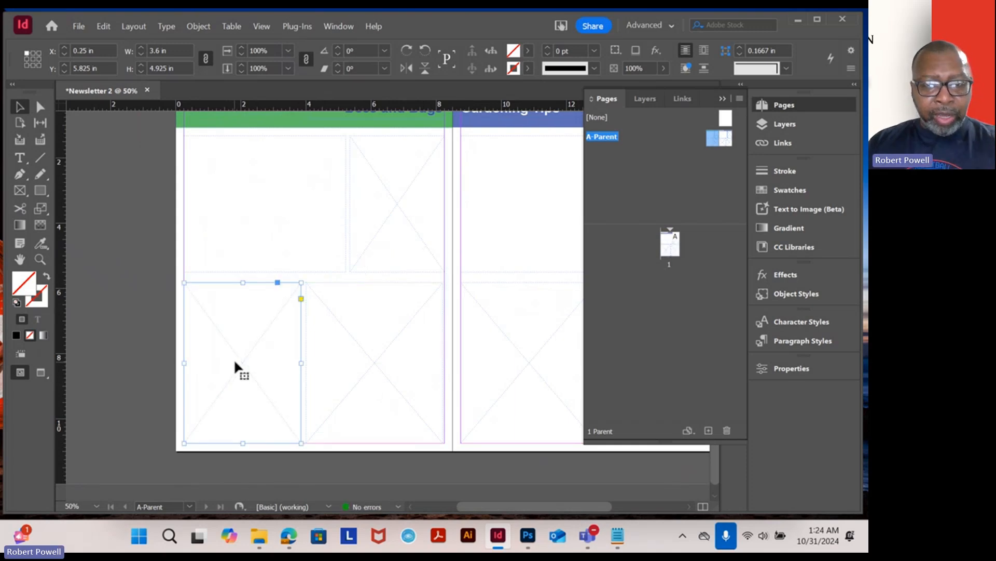
click(410, 469)
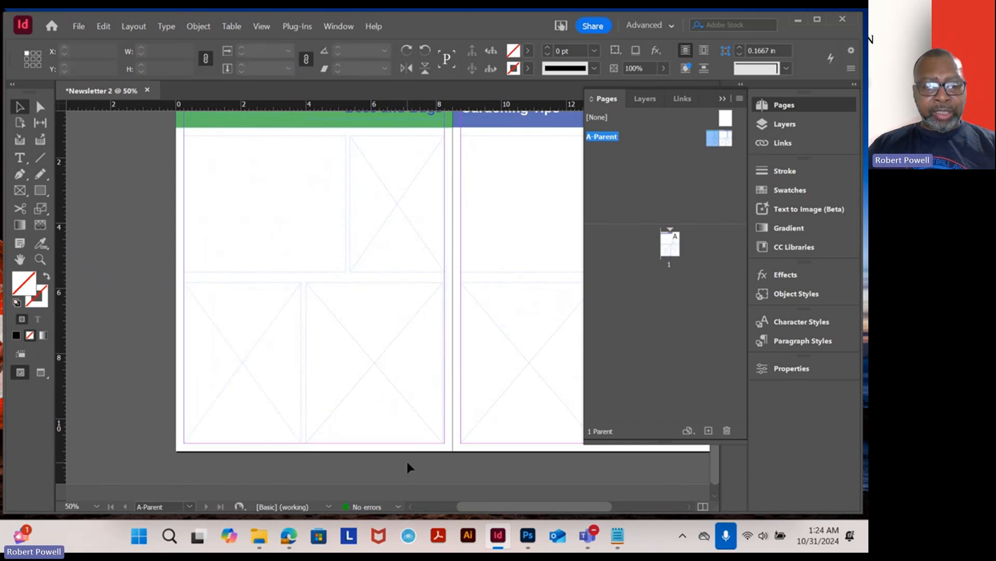
- Create a new parent spread with prefix B named B - Parent
key(ctrl+minus)
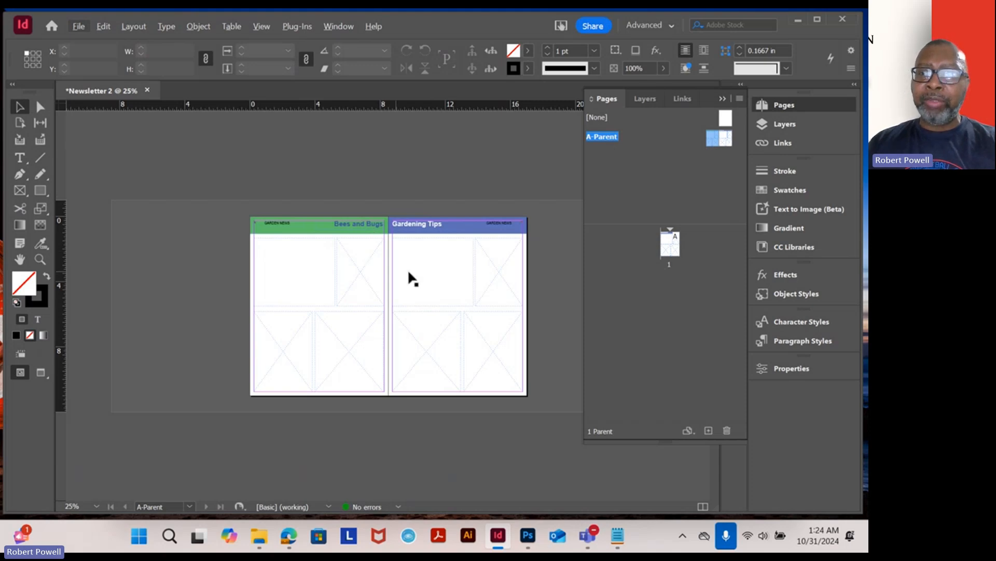
click(740, 97)
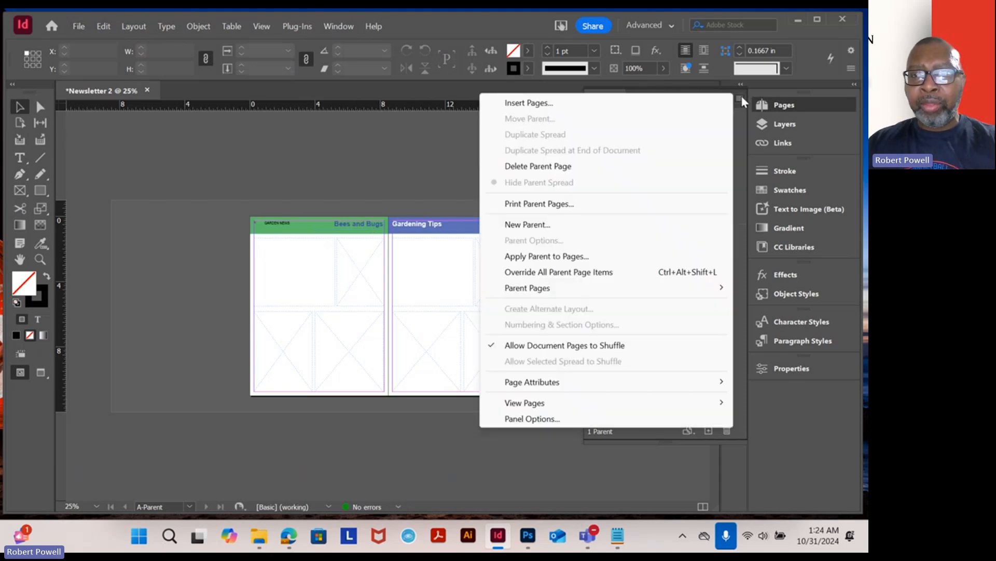
click(422, 185)
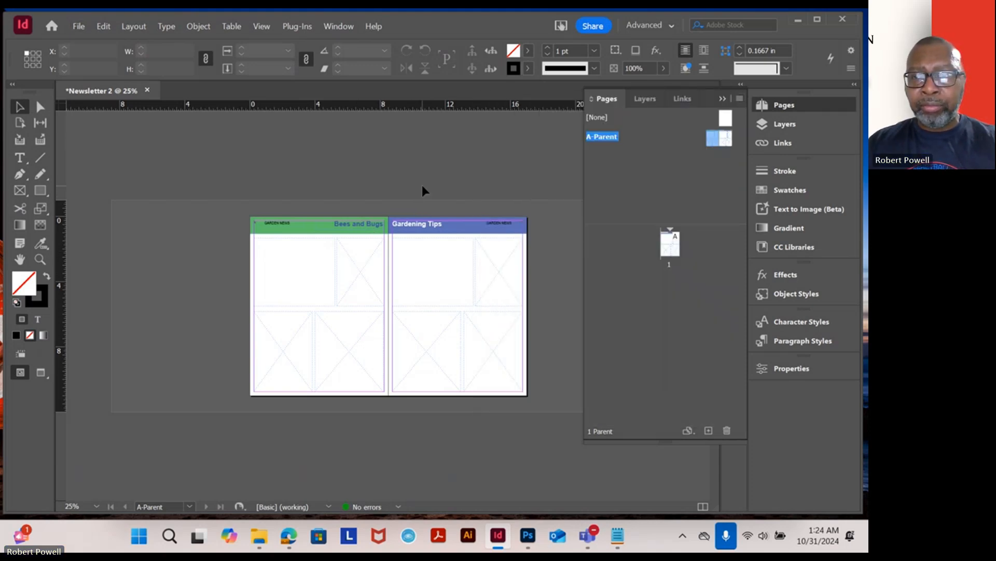
double_click(714, 139)
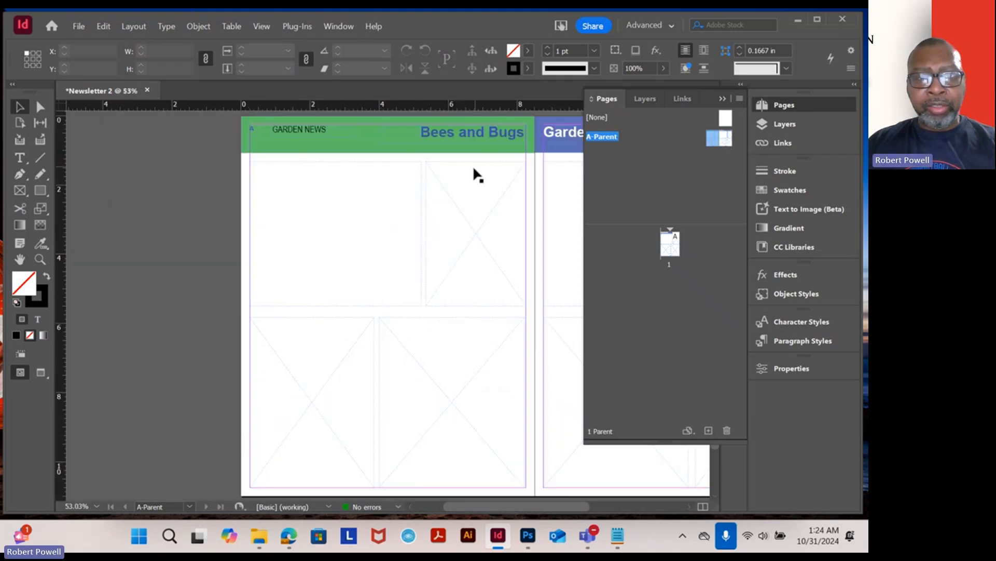
drag(478, 246, 251, 267)
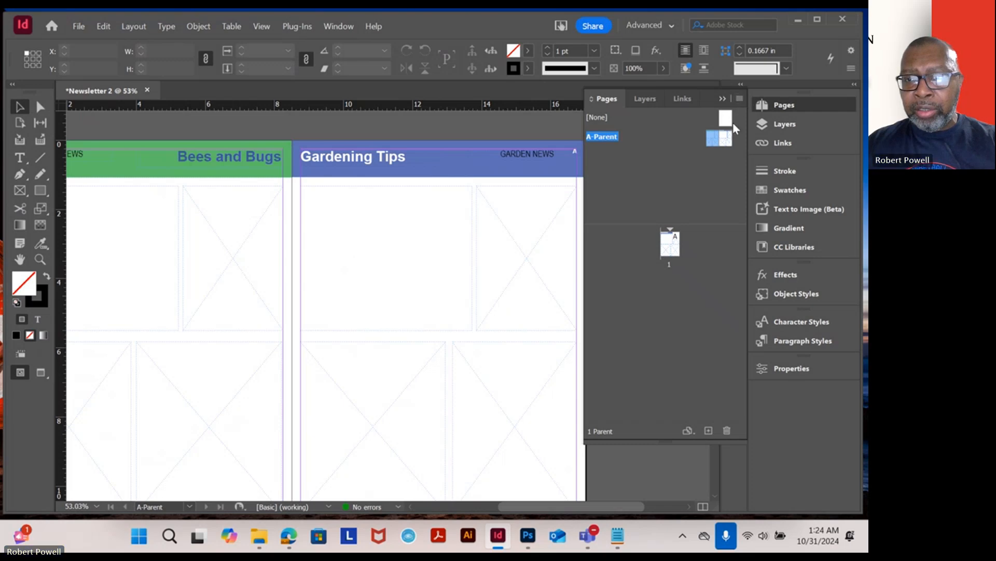
right_click(713, 139)
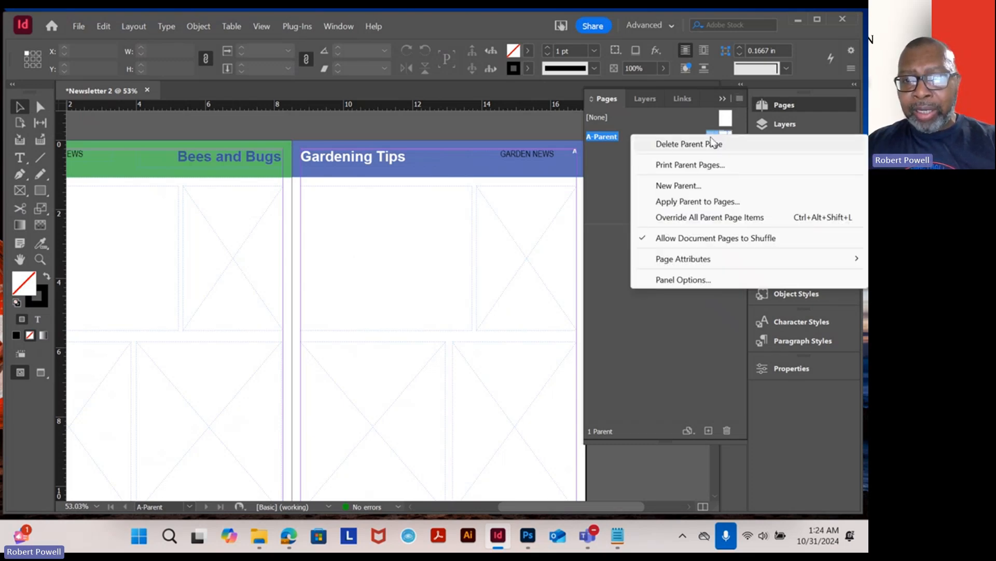
click(697, 186)
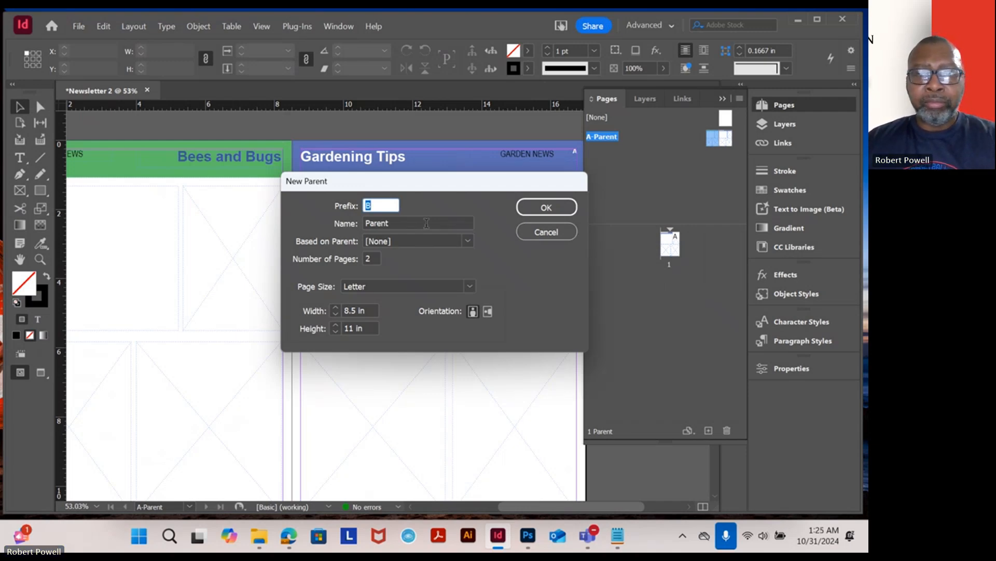
click(366, 224)
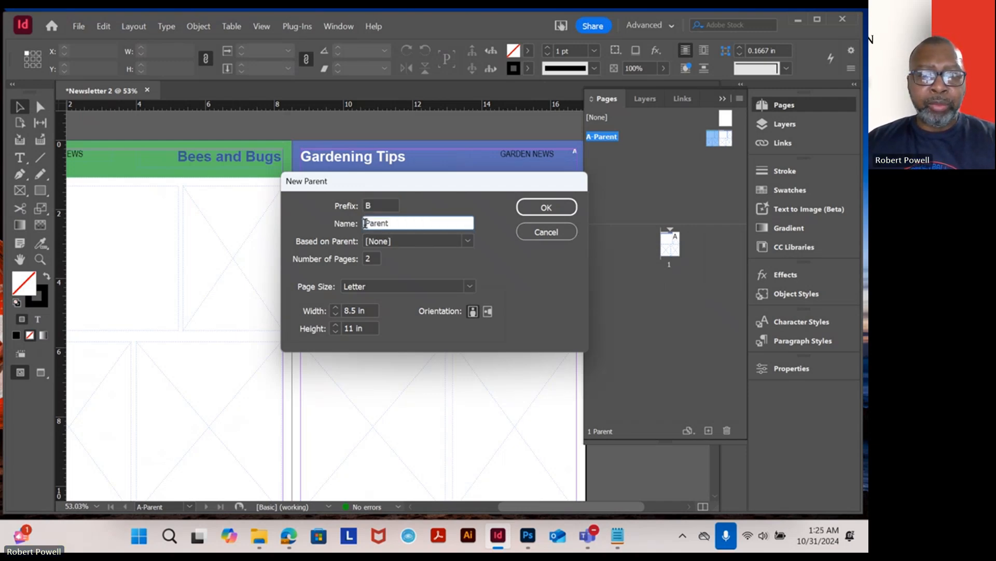
text(B)
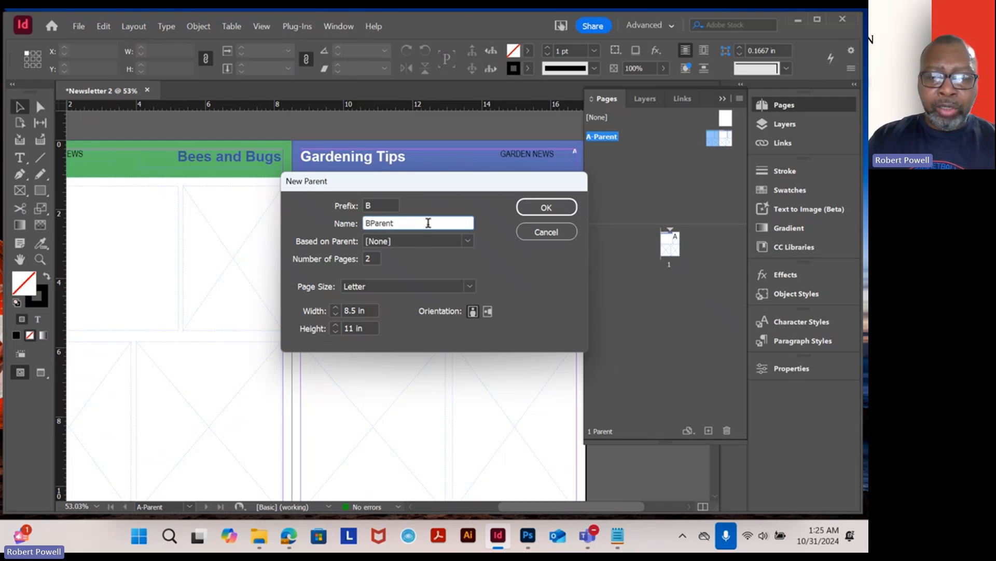
text( -)
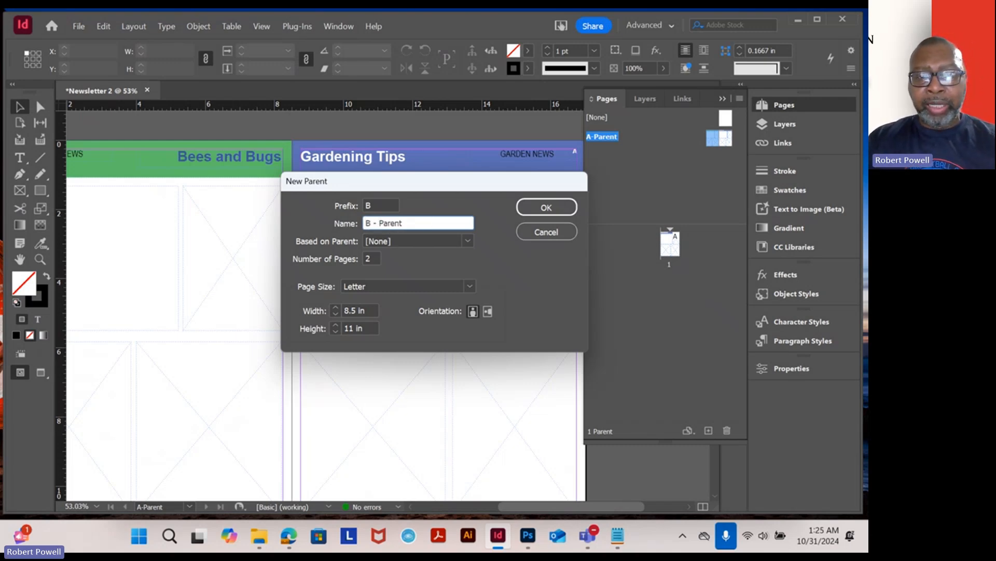
click(550, 208)
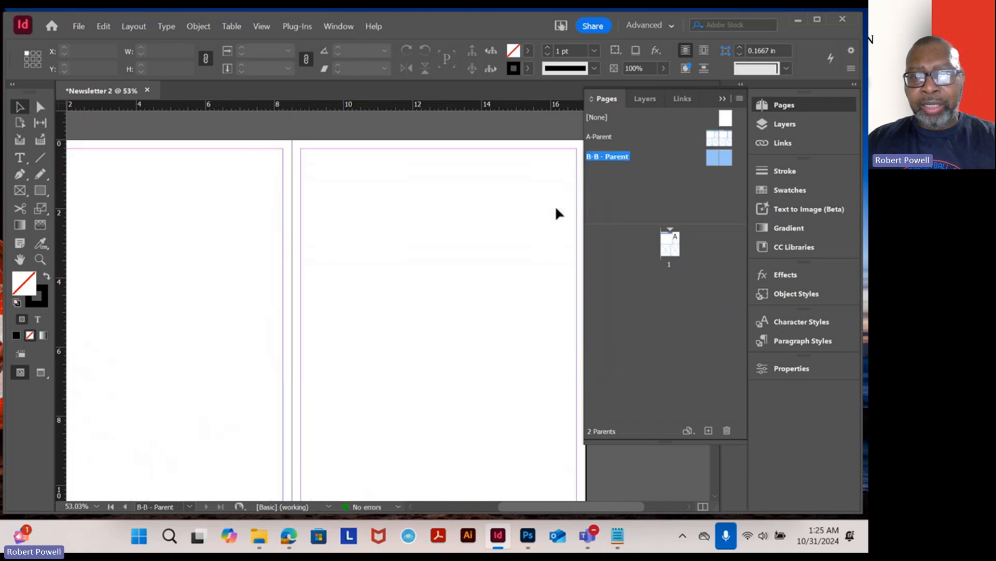
right_click(608, 163)
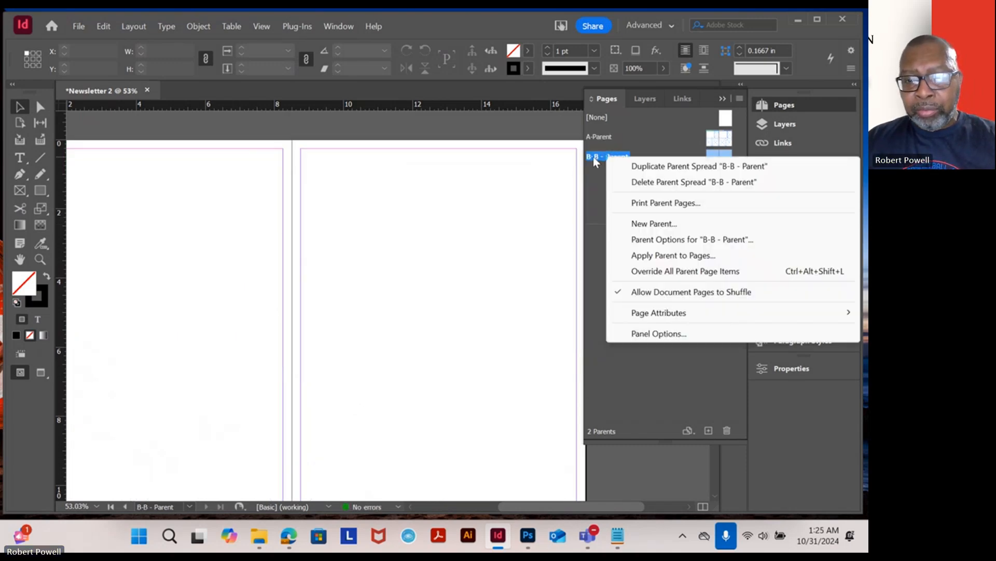
click(594, 156)
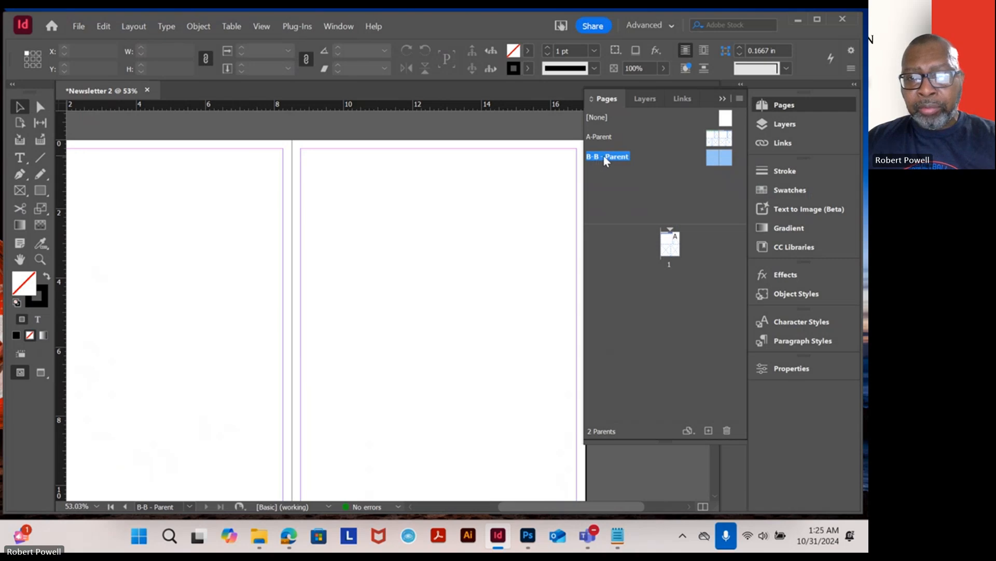
right_click(603, 156)
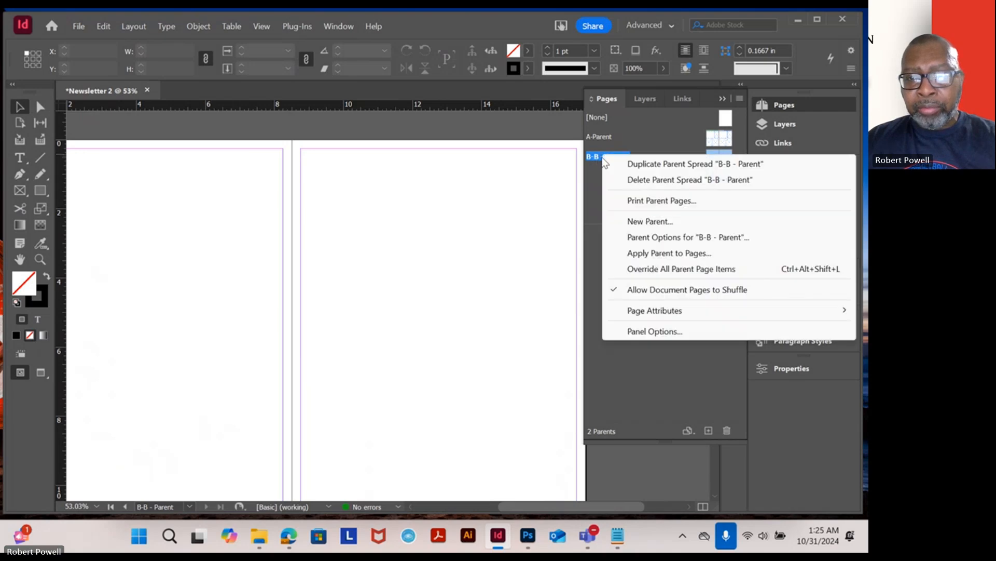
click(593, 213)
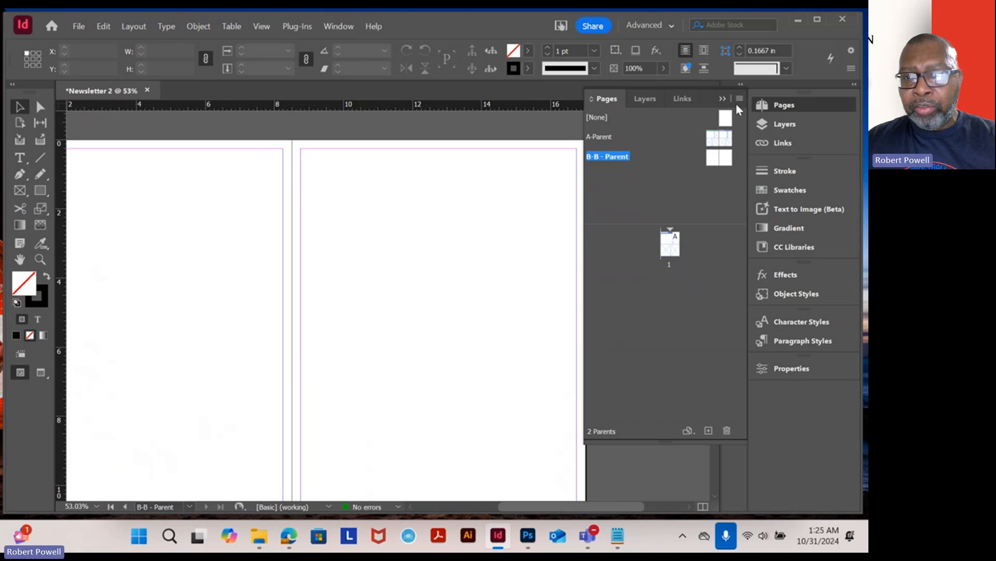
click(739, 98)
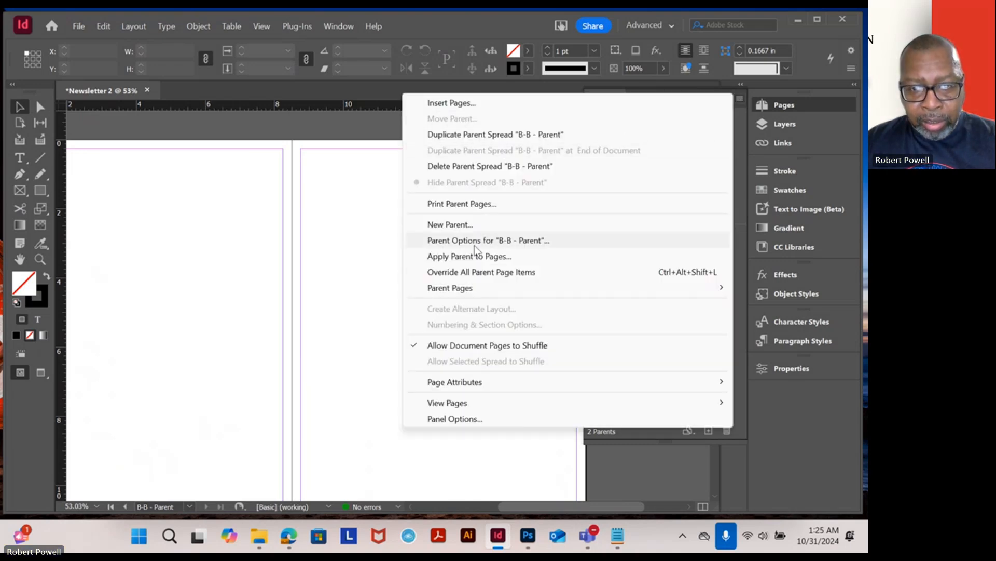
click(401, 263)
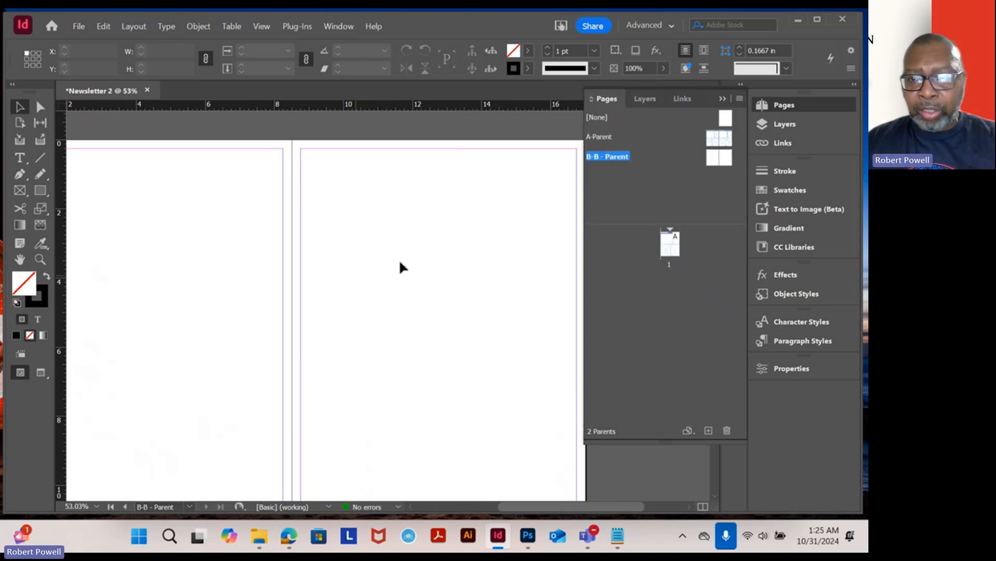
- Insert one page based on A-Parent before page 1 of the document
double_click(714, 161)
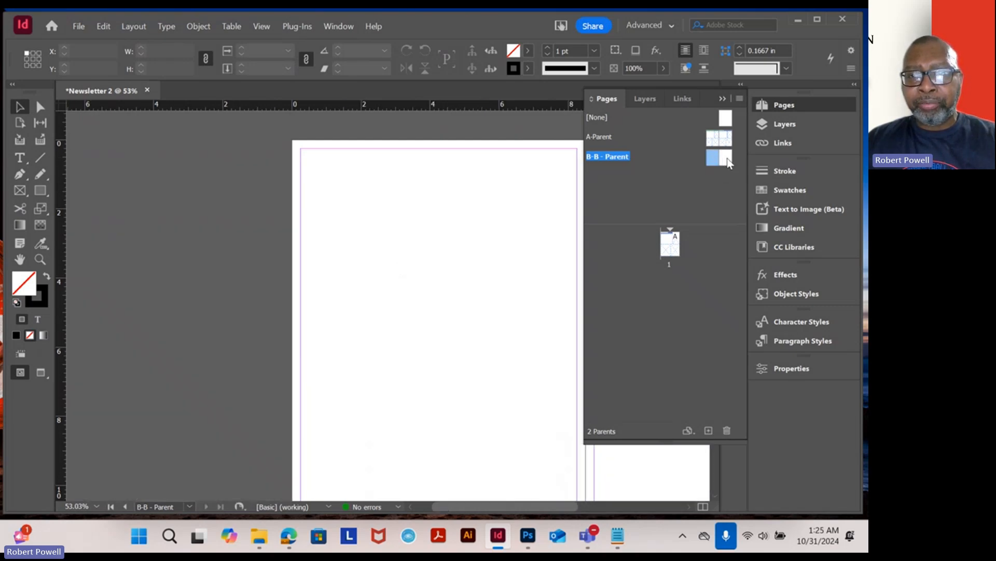
double_click(728, 162)
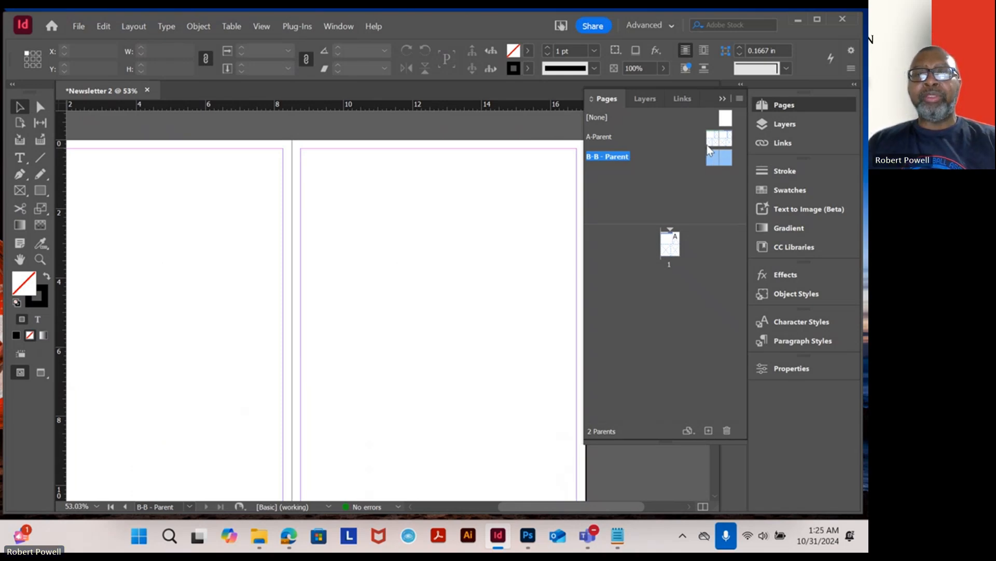
double_click(714, 138)
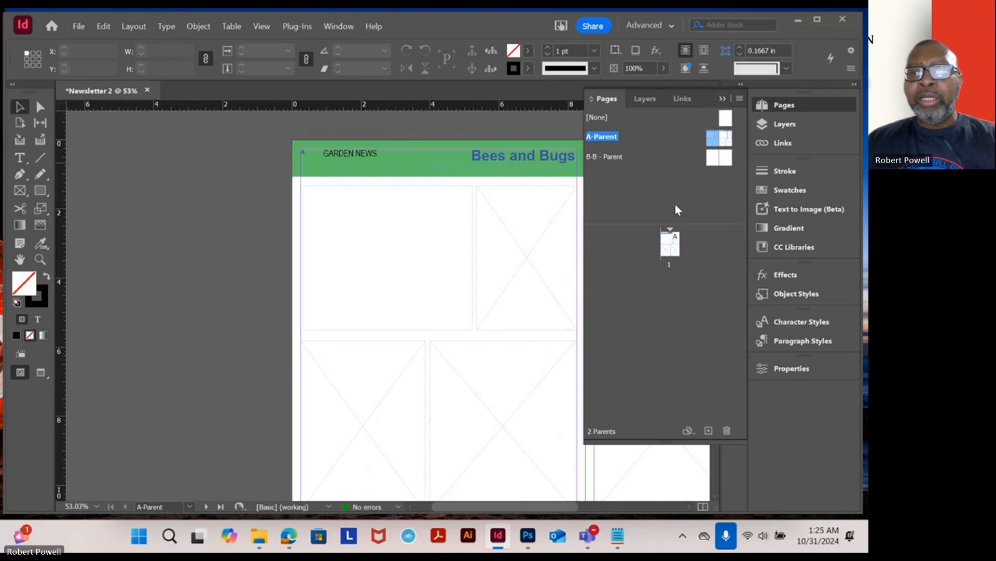
click(671, 243)
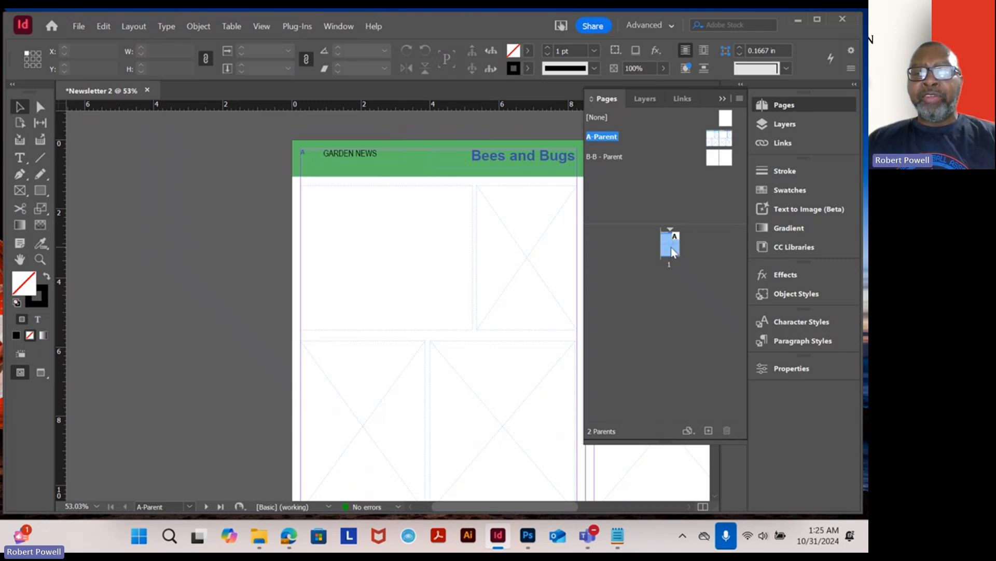
double_click(672, 251)
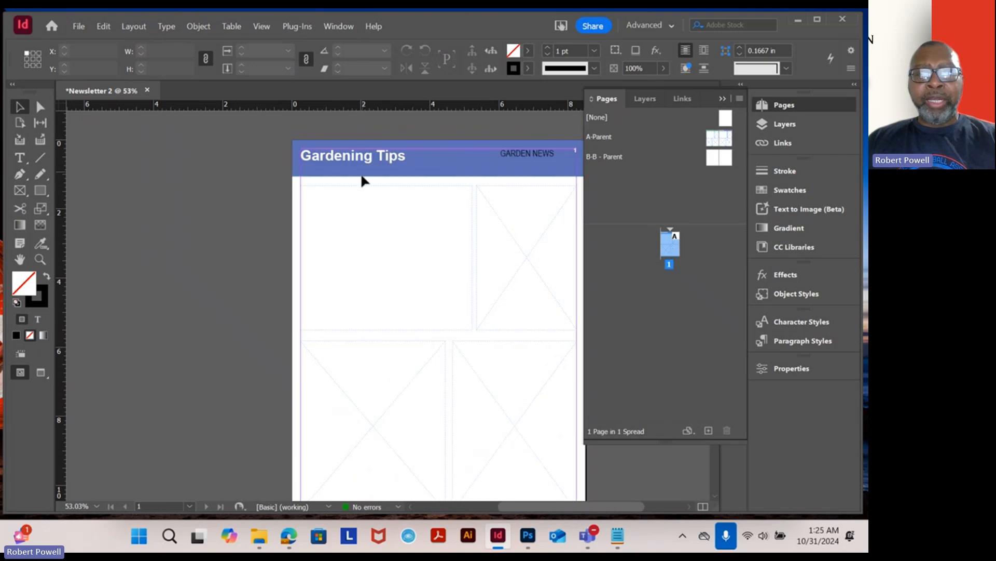
drag(531, 194, 436, 178)
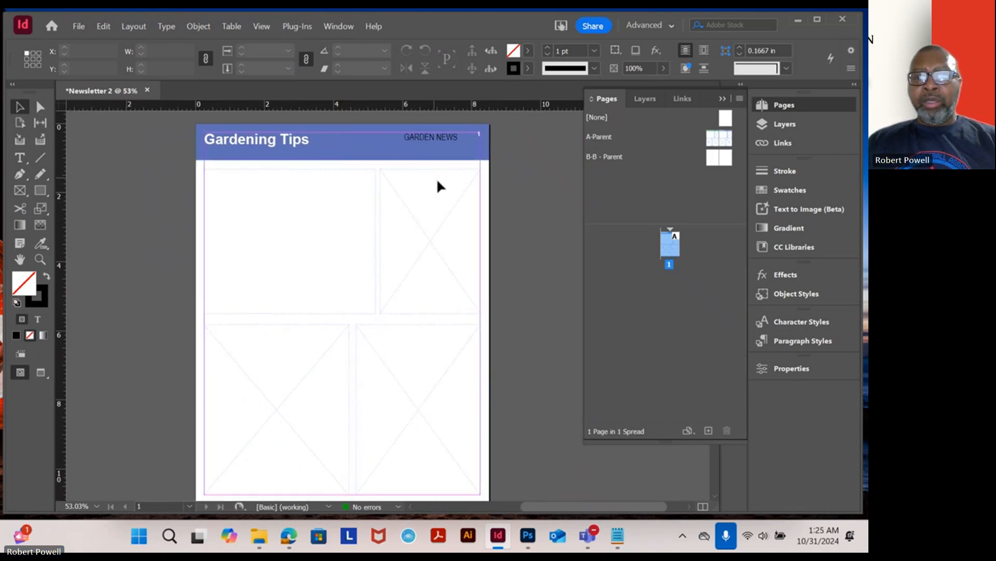
right_click(670, 252)
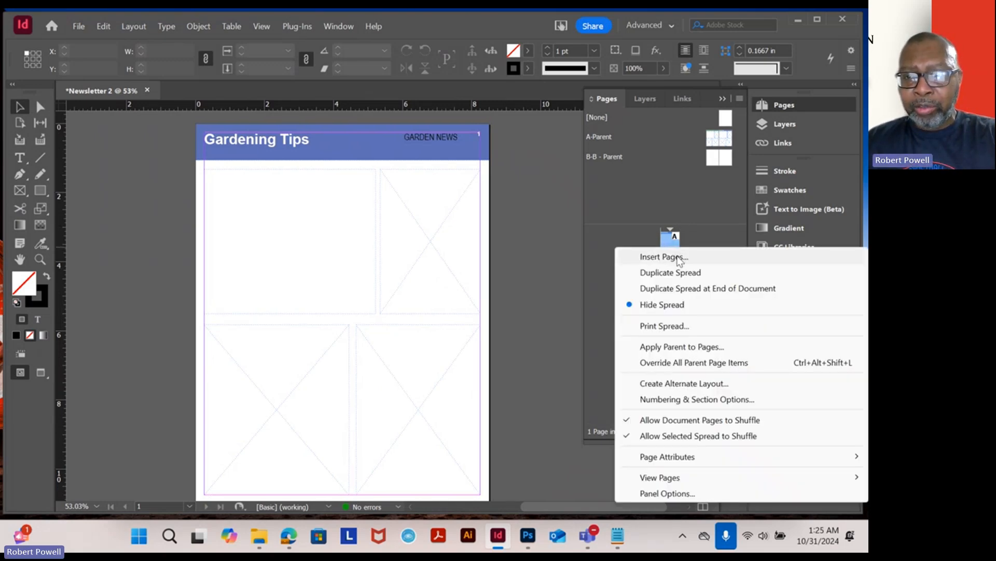
click(678, 258)
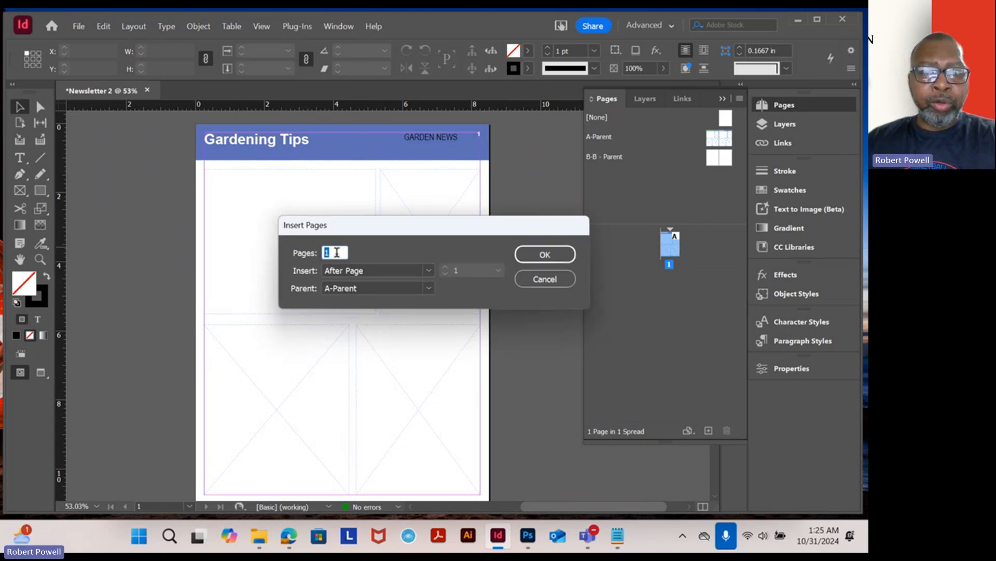
click(430, 269)
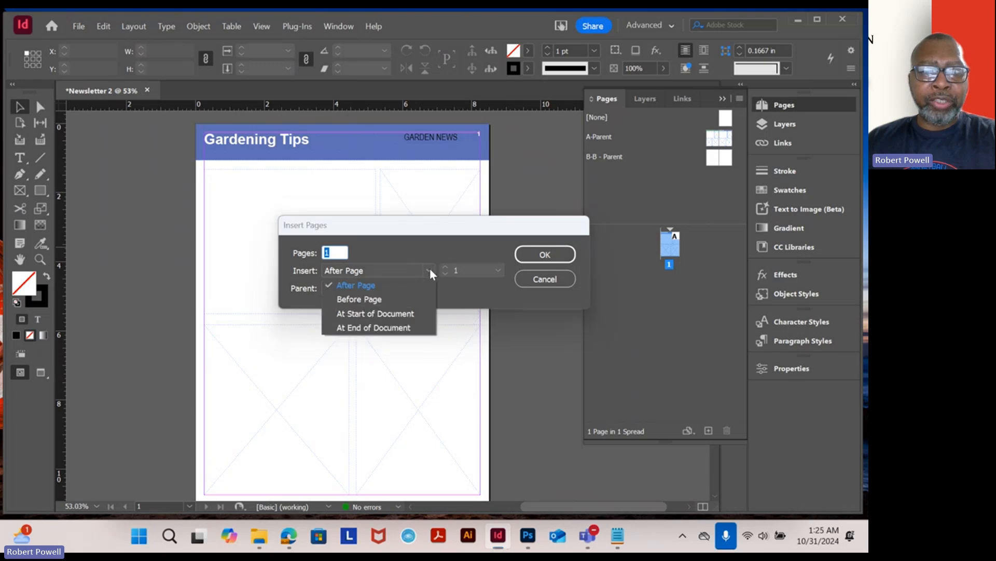
click(374, 300)
click(544, 254)
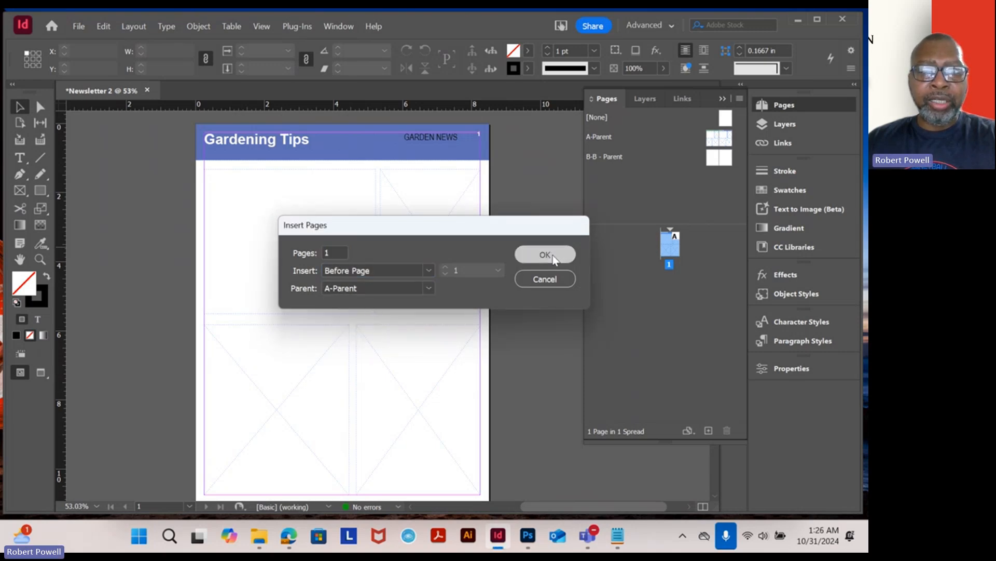
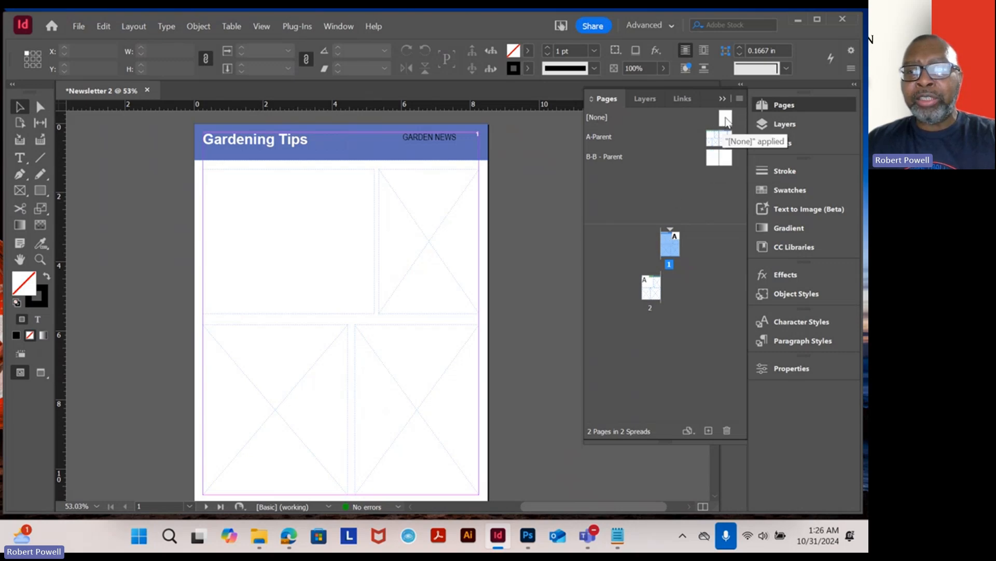
- Apply the [None] parent to page 1
drag(728, 121, 670, 241)
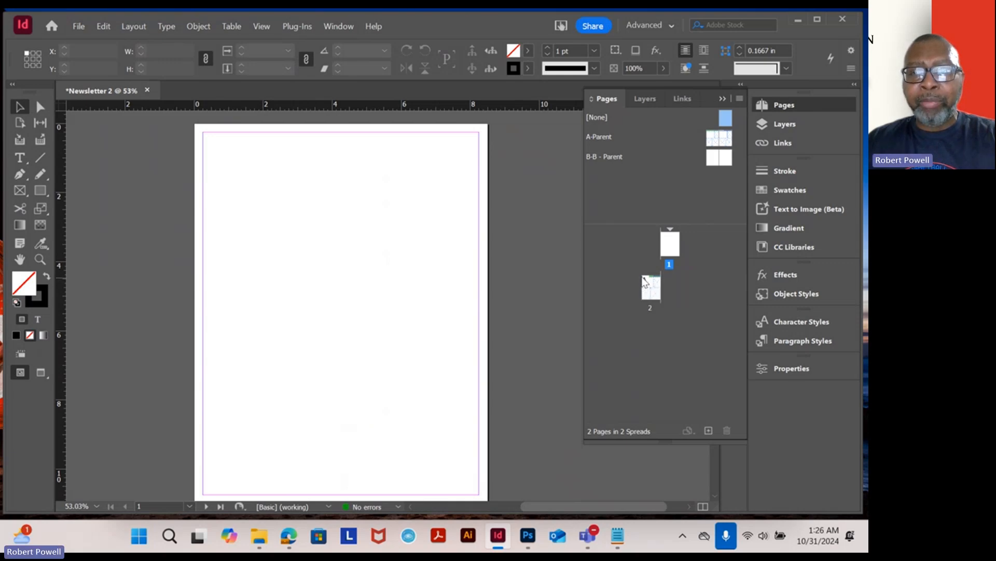
- Insert 10 pages after page 2 based on the [None] parent
click(647, 284)
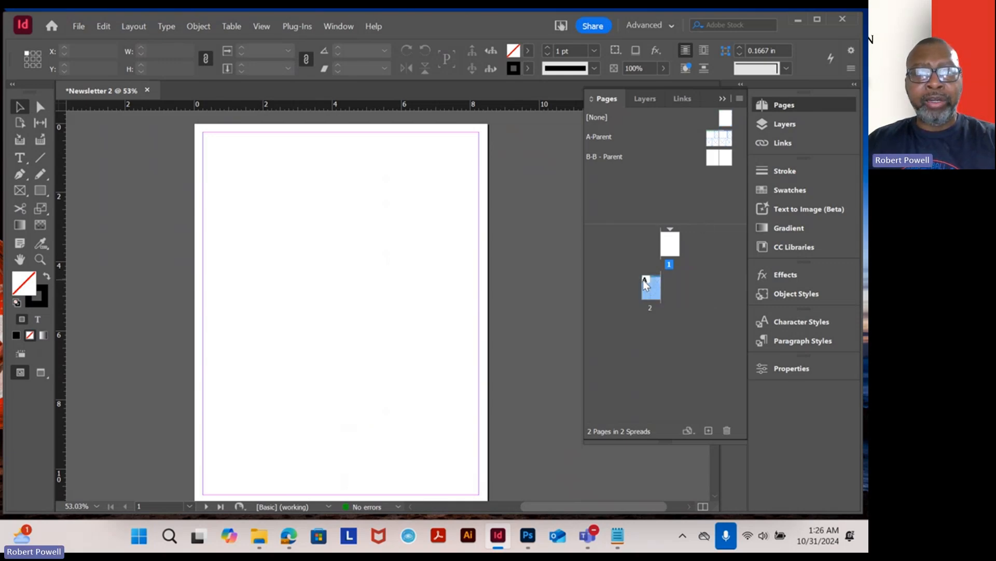
double_click(649, 286)
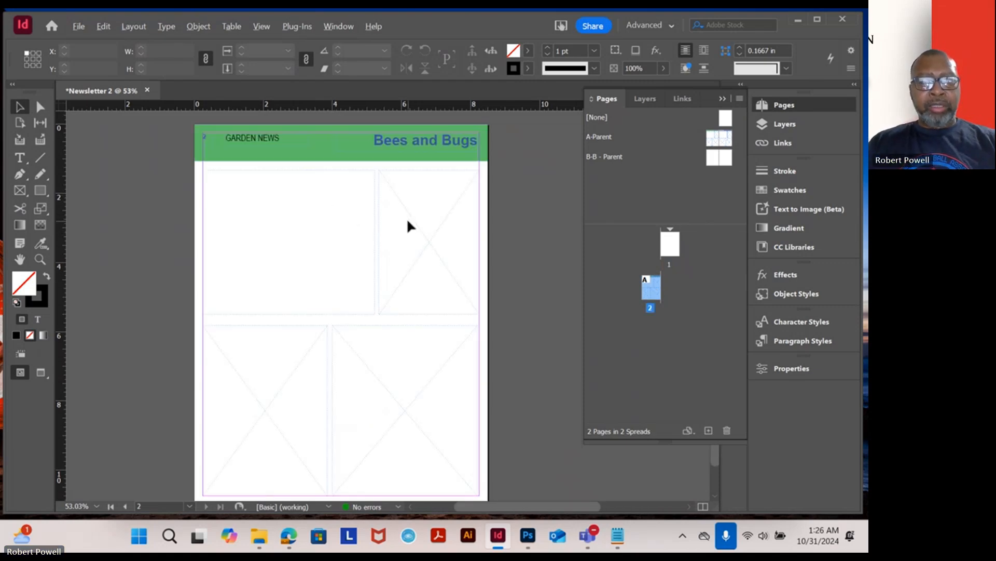
key(ctrl+minus)
key(ctrl+minus)
key(ctrl+minus)
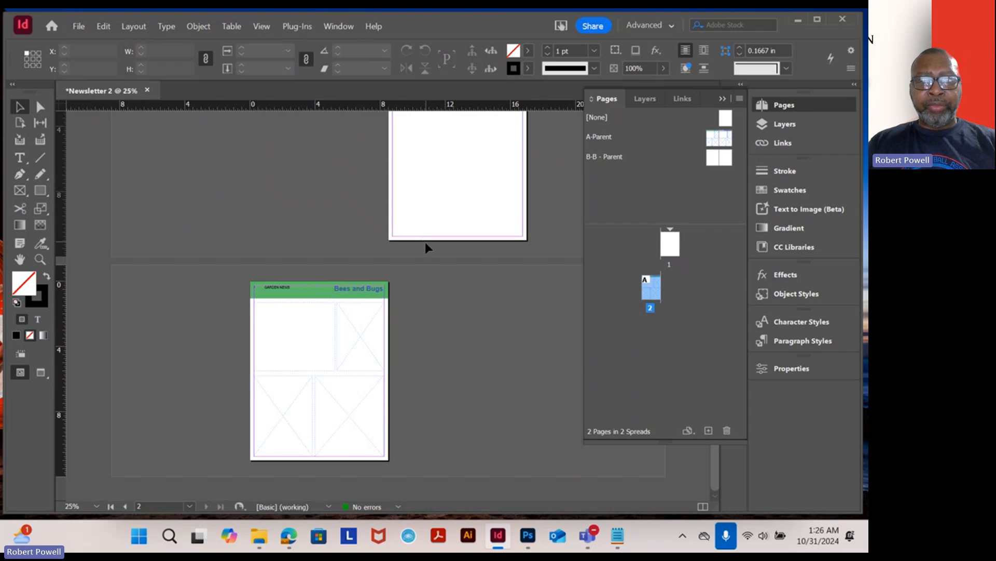
key(ctrl+minus)
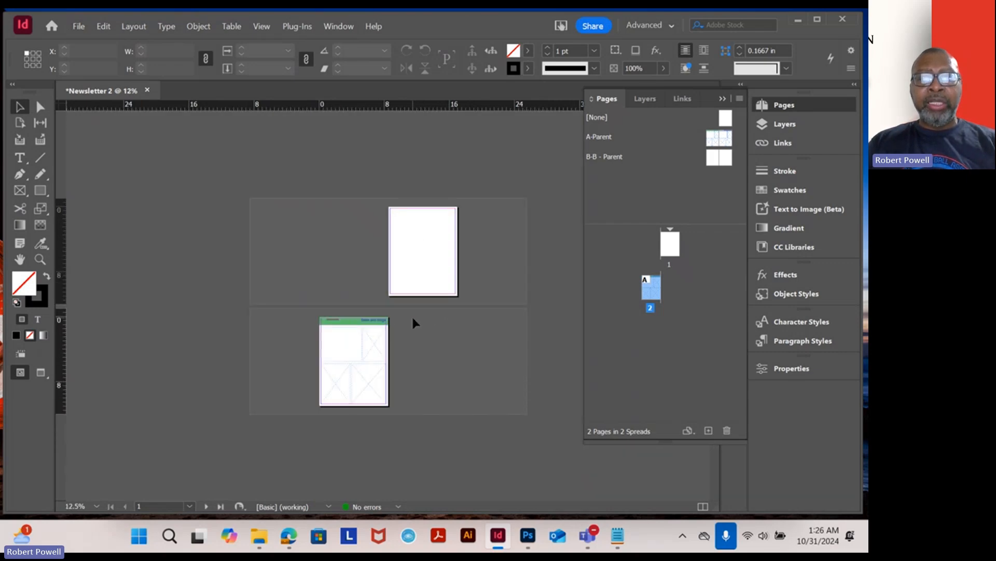
key(ctrl+equal)
key(ctrl+minus)
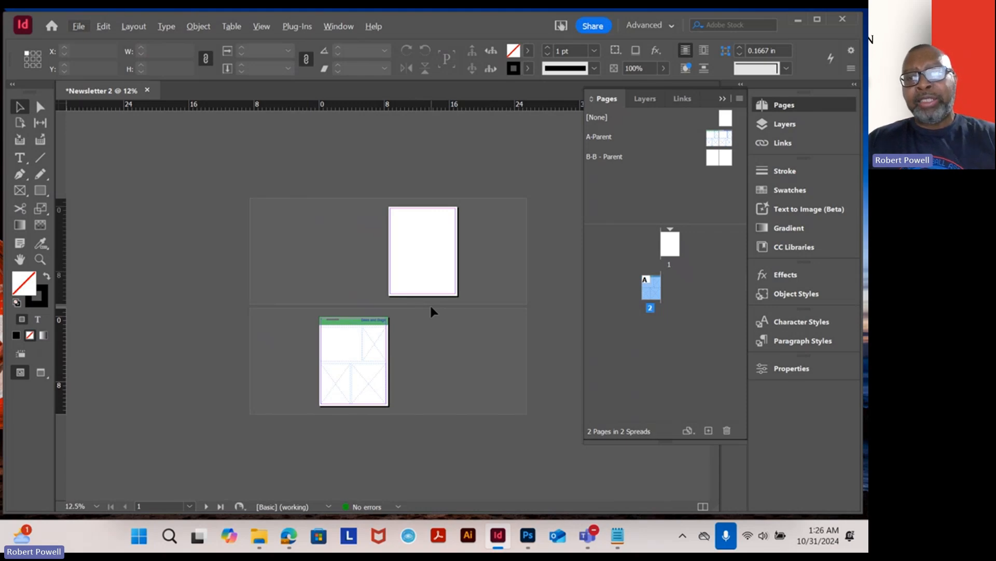
right_click(656, 289)
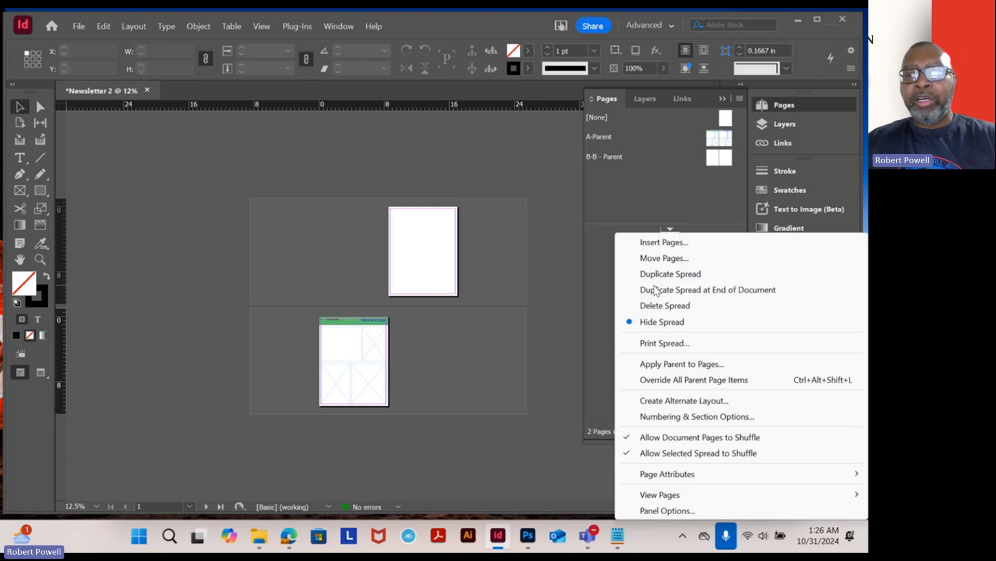
click(666, 243)
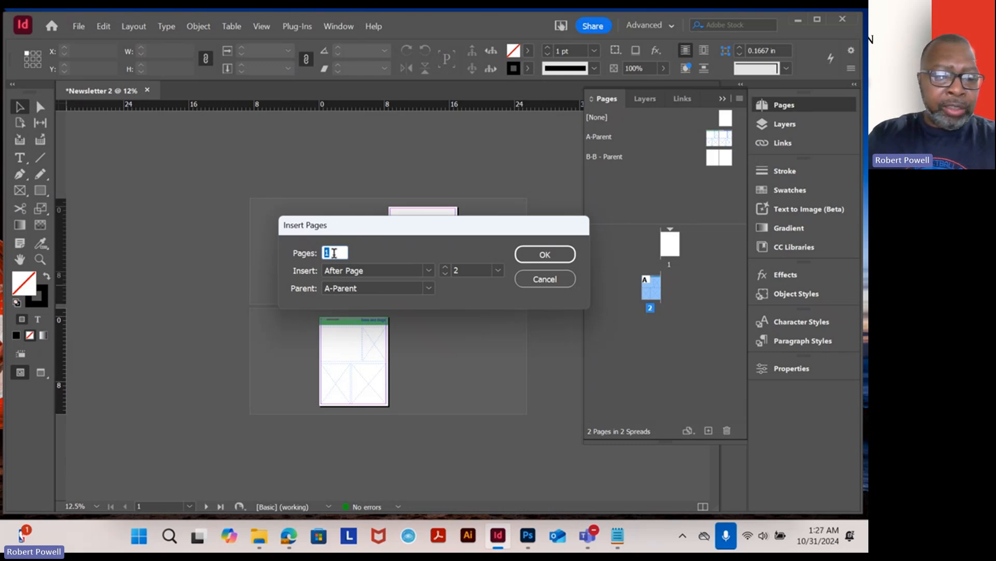
text(1)
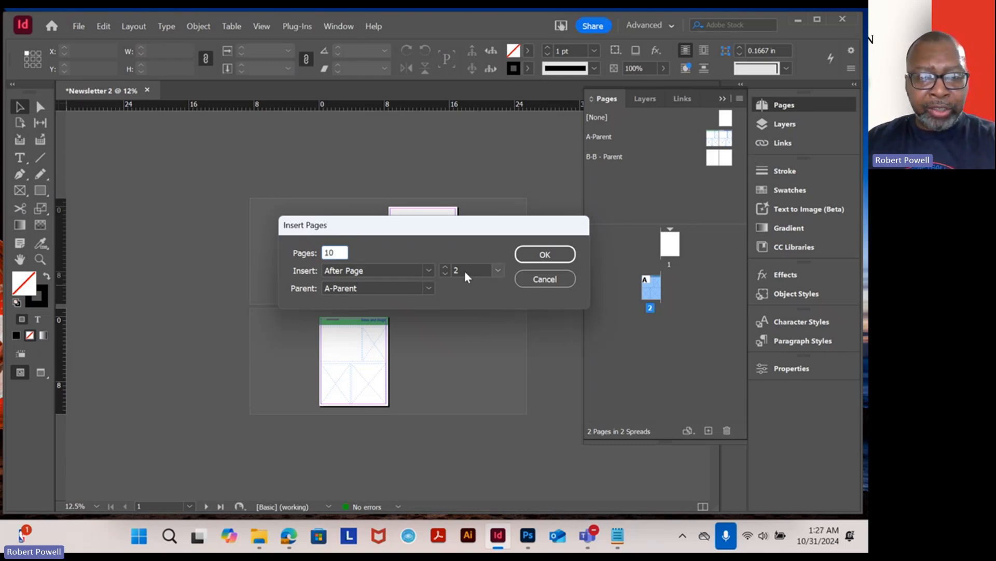
click(429, 287)
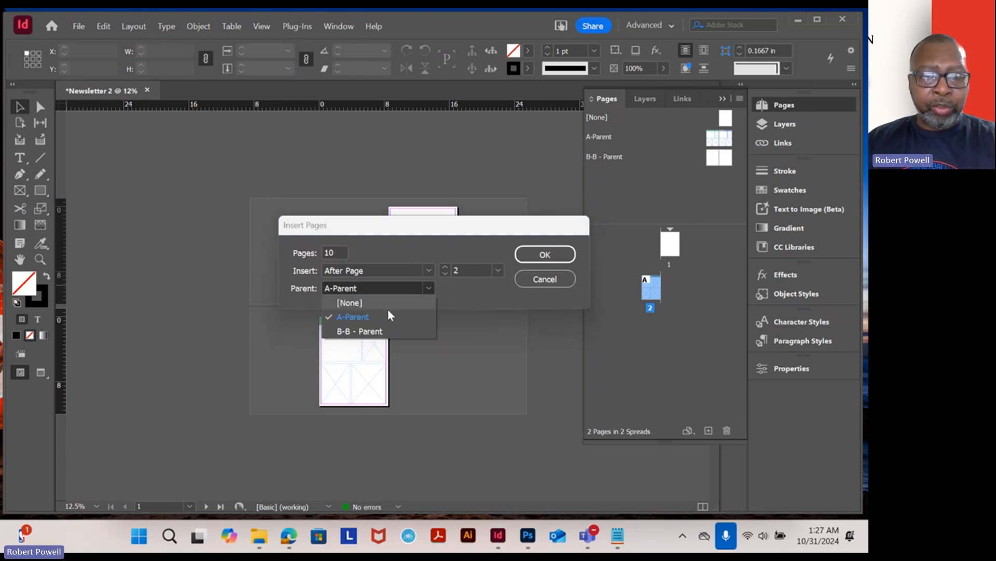
click(360, 303)
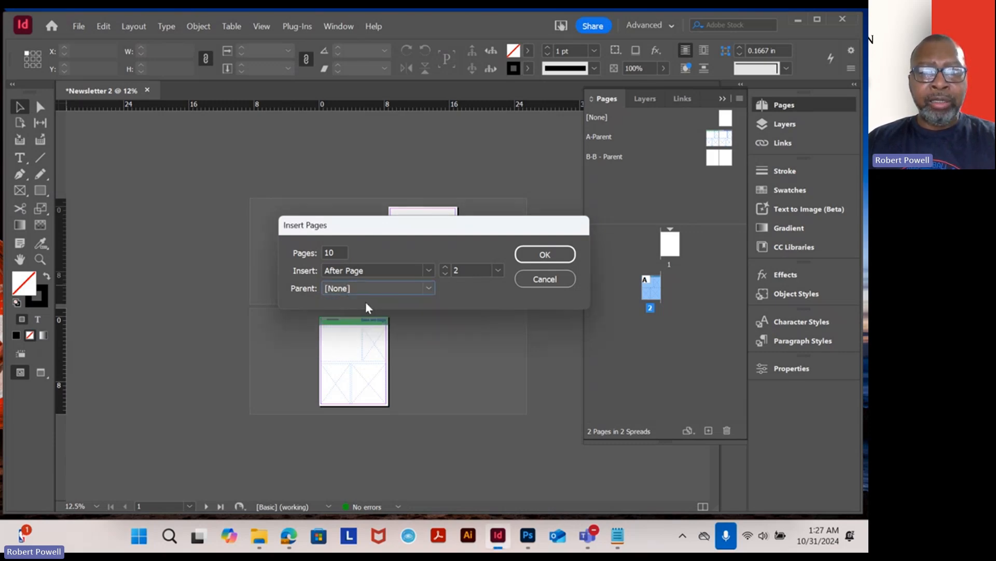
click(546, 255)
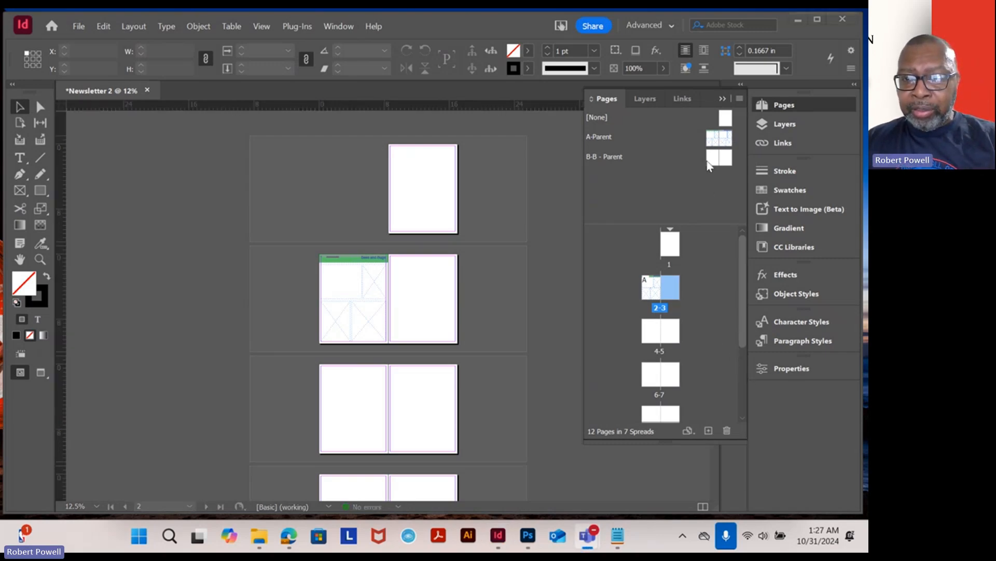
- Apply the A-Parent's right page to page 5
click(727, 138)
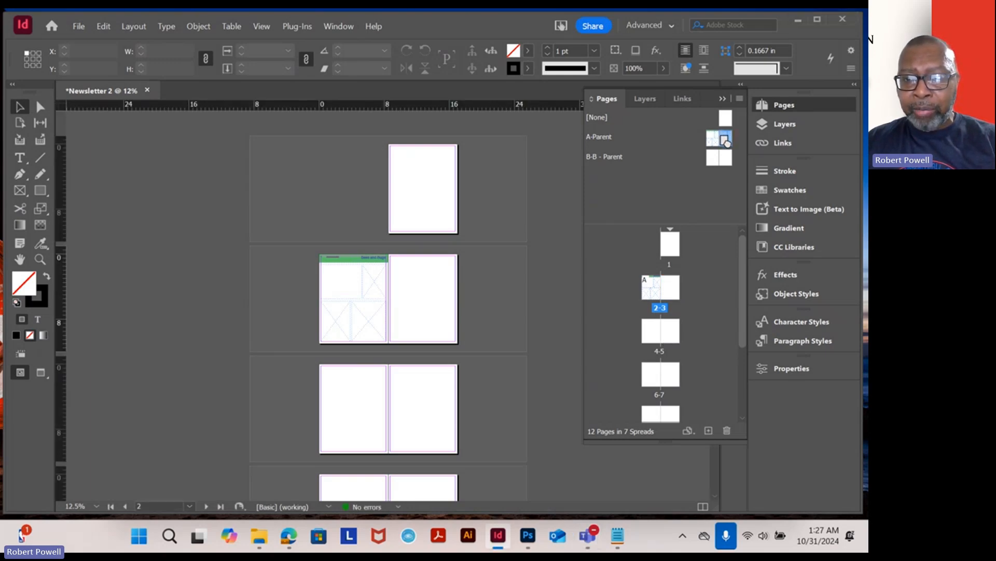
drag(725, 139, 668, 335)
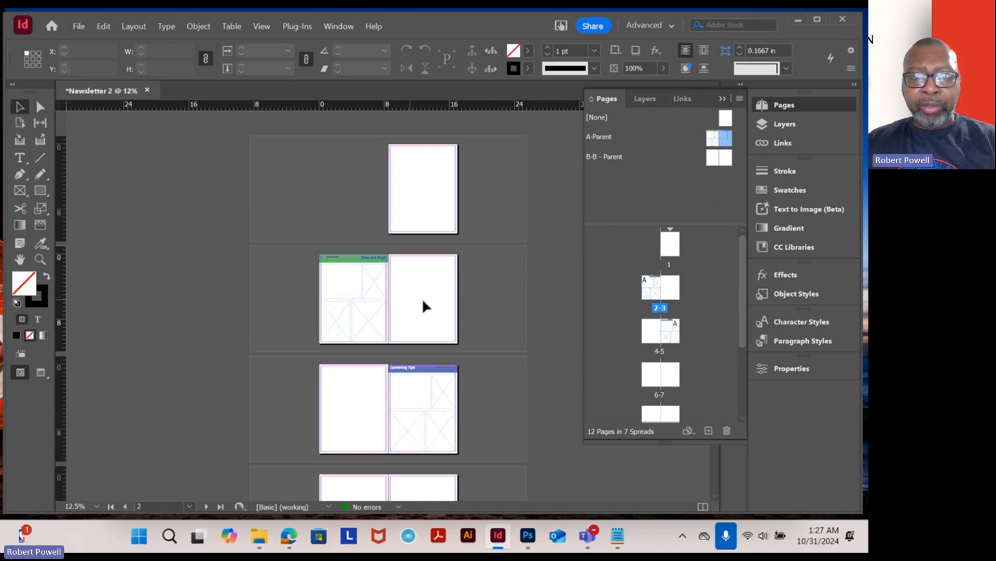
scroll(426, 308, down, 3)
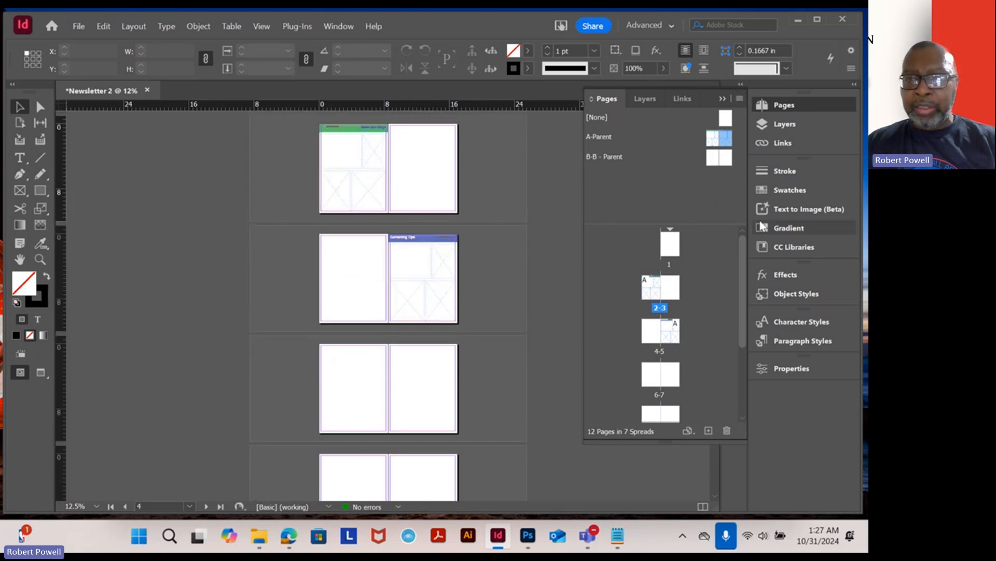
- Apply the A-Parent's left page to page 6 and its right page to page 7
click(717, 133)
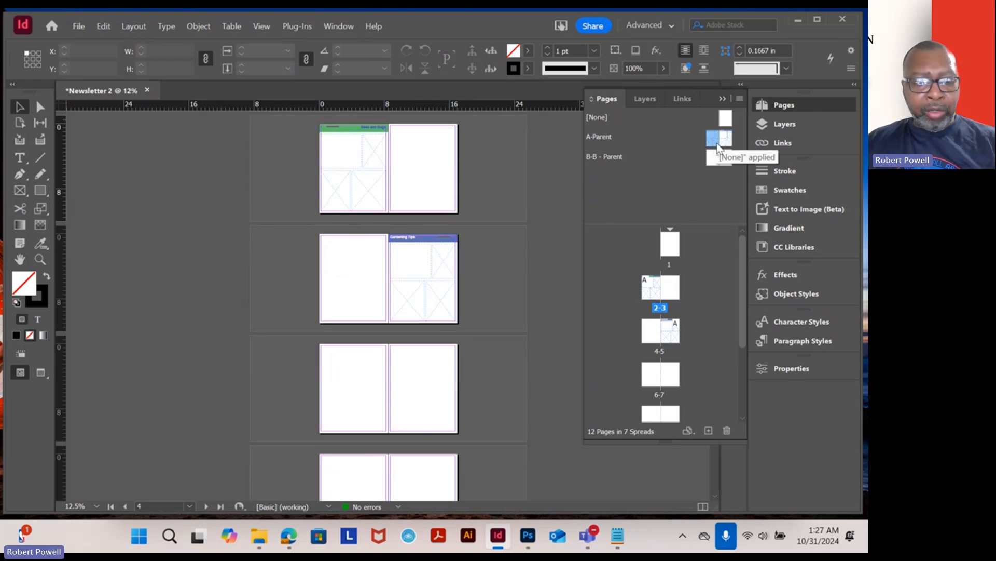
shift+click(728, 143)
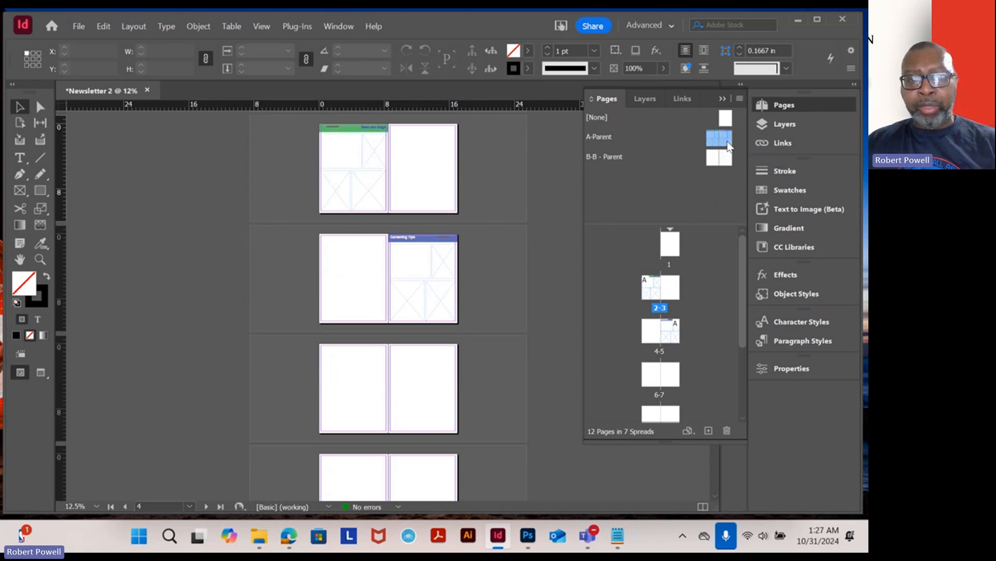
drag(728, 145, 658, 388)
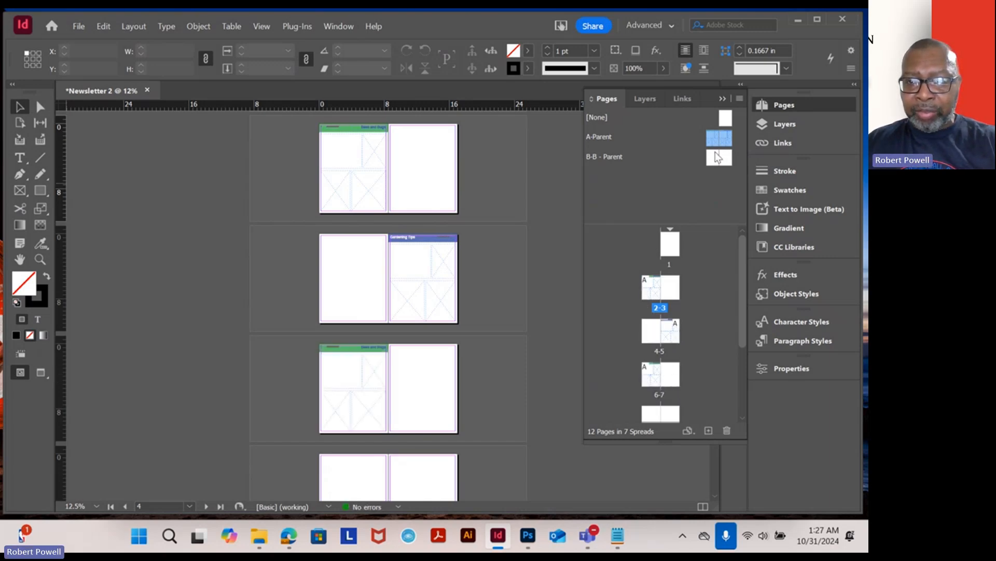
drag(726, 136, 671, 373)
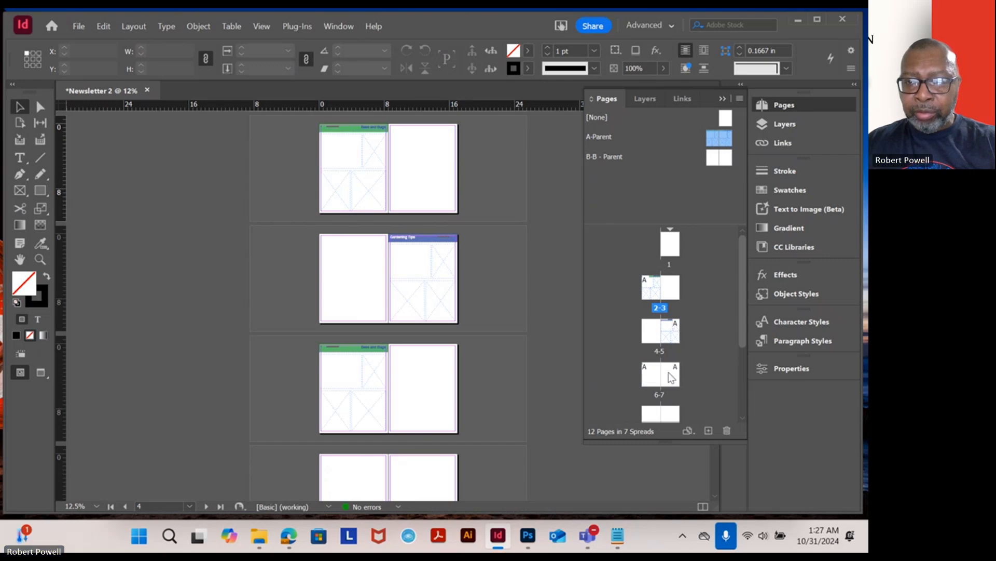
- Apply the A-Parent's left page to page 4 and its right page to page 3
drag(717, 134, 650, 331)
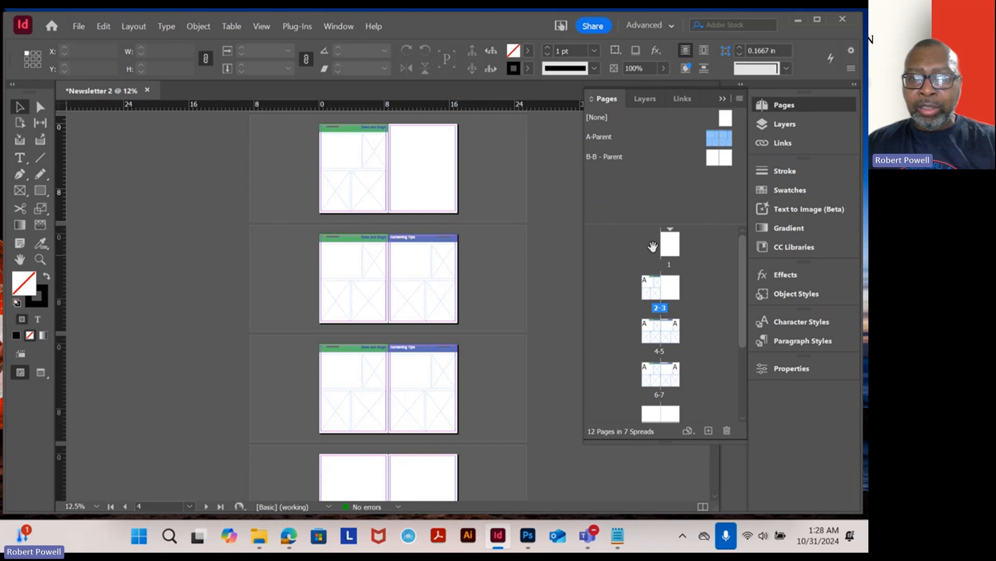
drag(718, 134, 671, 287)
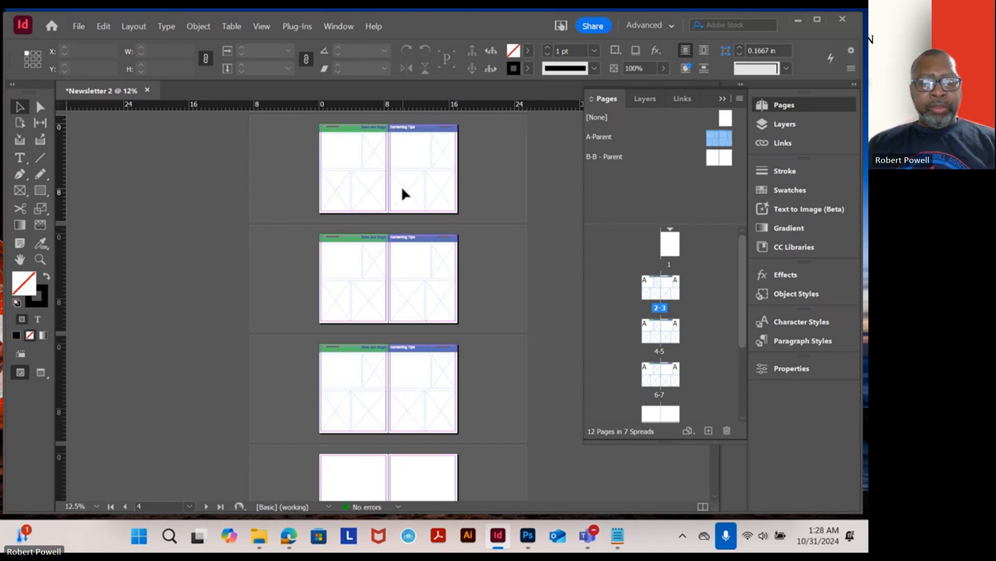
- Apply the [None] parent to page 4
key(ctrl+equal)
key(ctrl+equal)
key(ctrl+minus)
drag(489, 232, 492, 408)
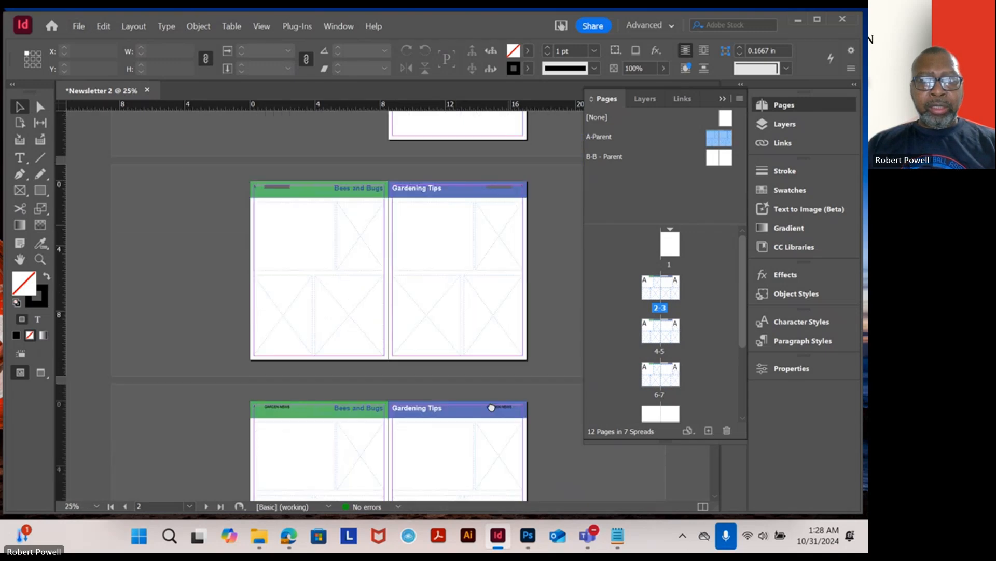
key(ctrl+equal)
drag(379, 206, 372, 281)
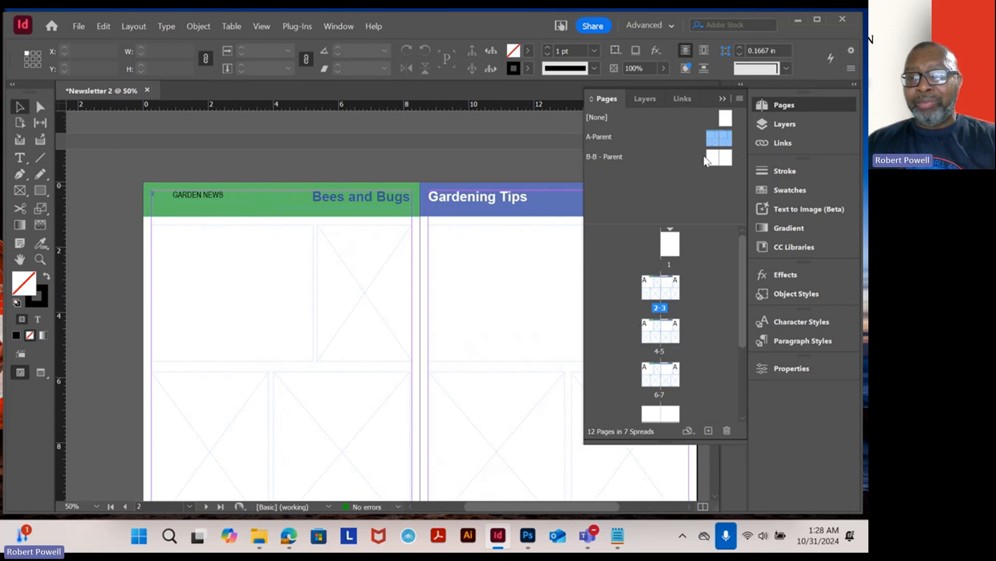
click(727, 119)
mouse_move(728, 119)
mouse_down()
mouse_move(650, 364)
mouse_move(650, 334)
mouse_up()
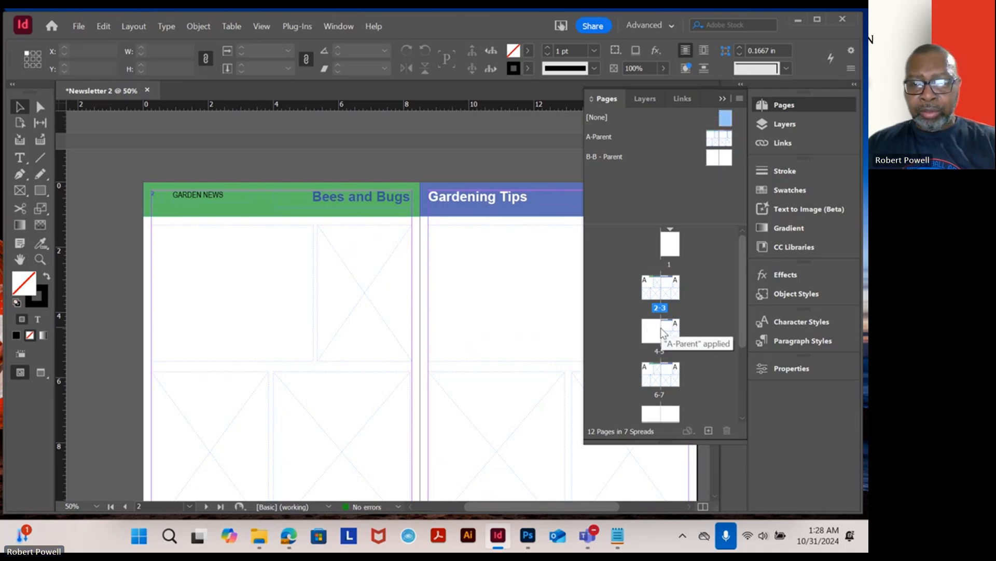
- Place a text cursor in the large upper-left frame on page 2 with the Type tool
scroll(396, 289, down, 2)
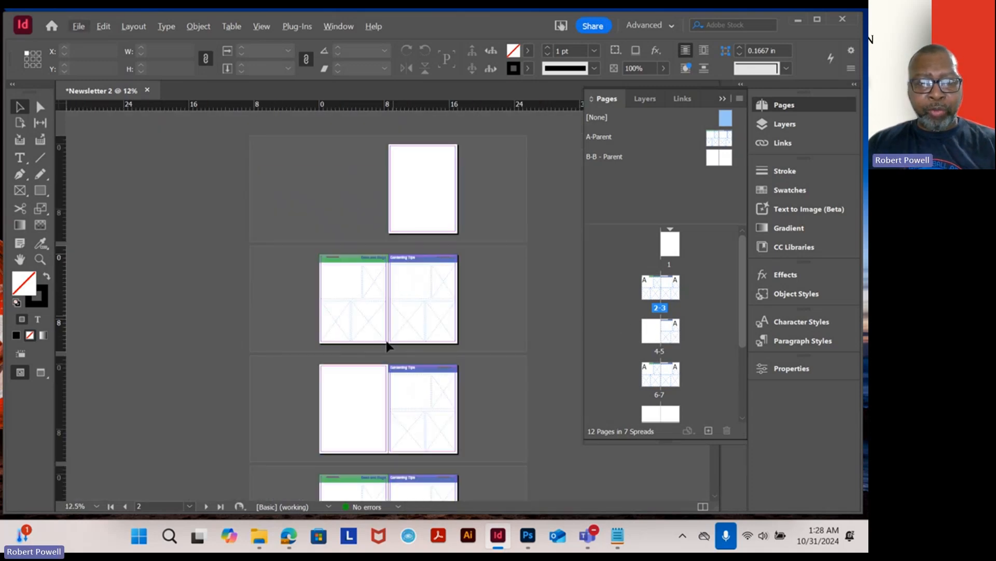
scroll(375, 282, up, 4)
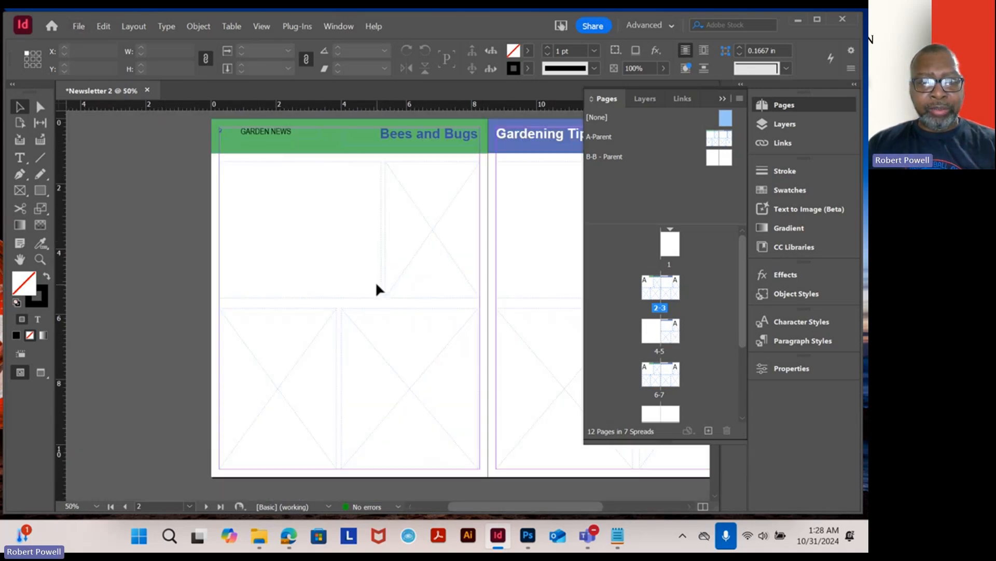
drag(415, 218, 392, 316)
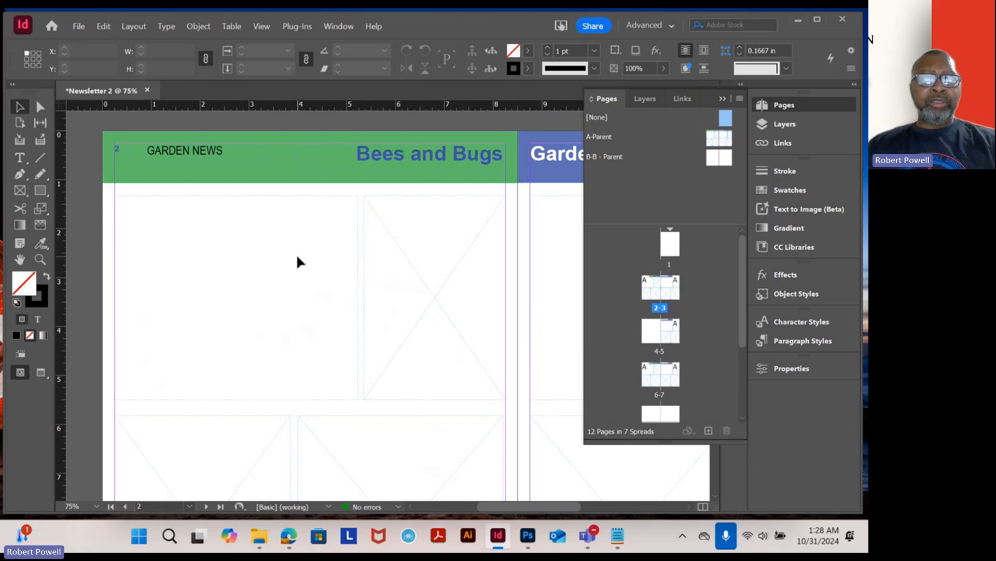
click(236, 231)
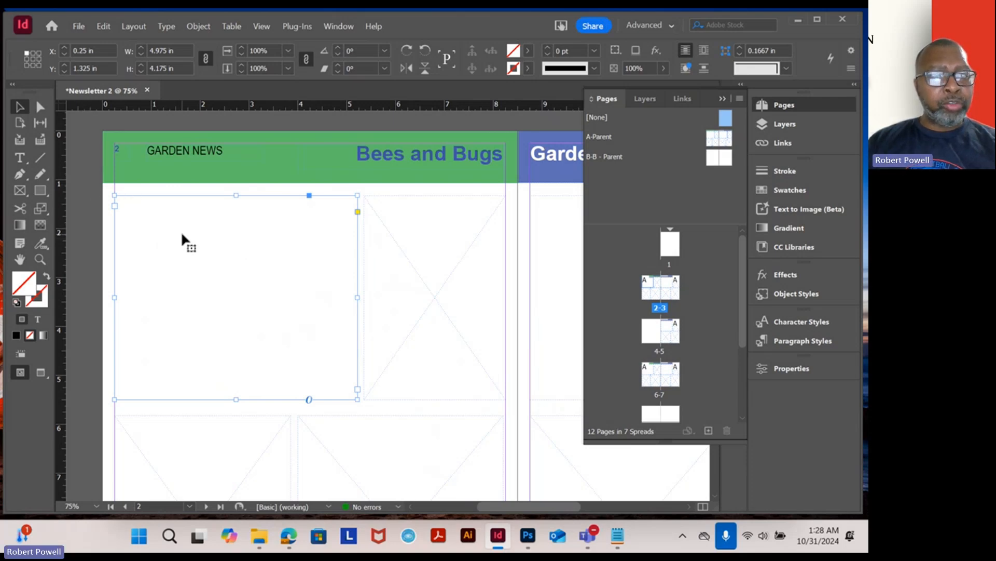
click(20, 164)
click(137, 214)
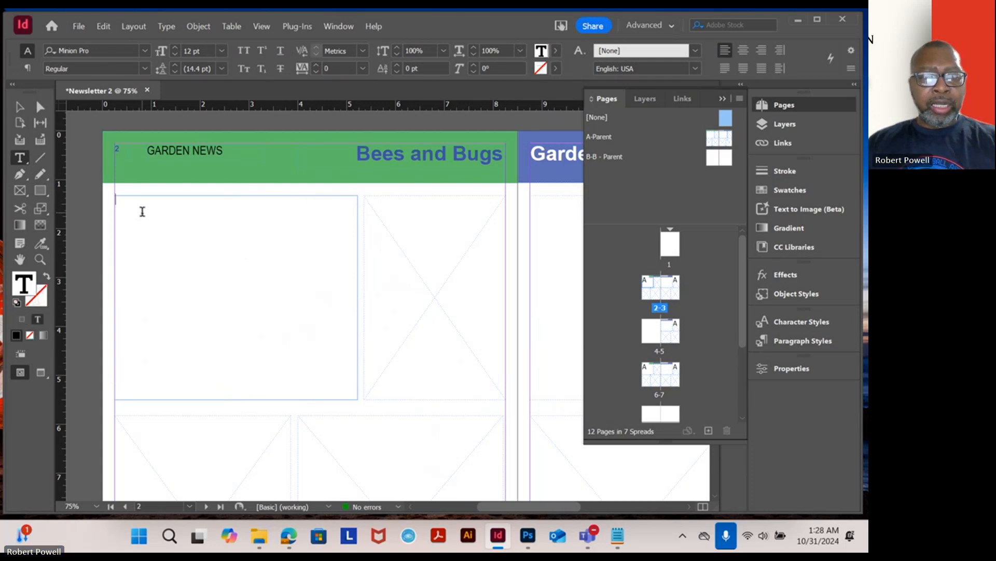
- Switch to Notepad and copy the Pollinators and Predators section
click(617, 535)
scroll(273, 303, down, 3)
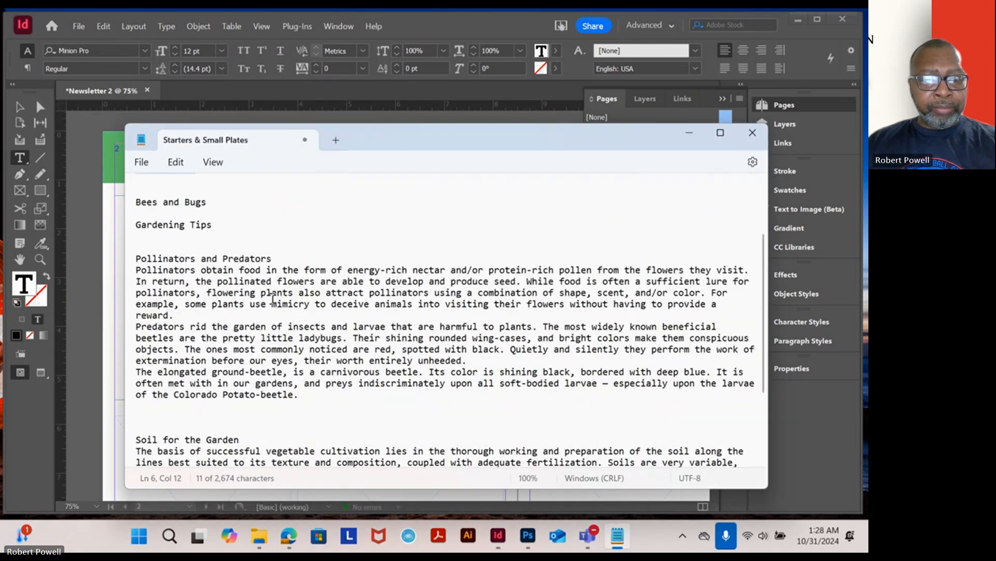
drag(306, 400, 117, 258)
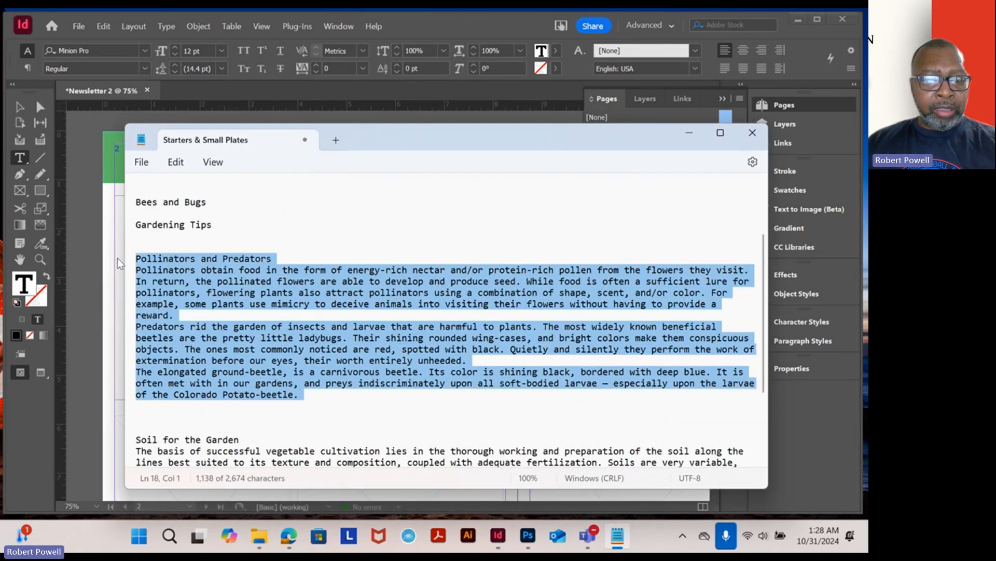
right_click(164, 263)
click(217, 82)
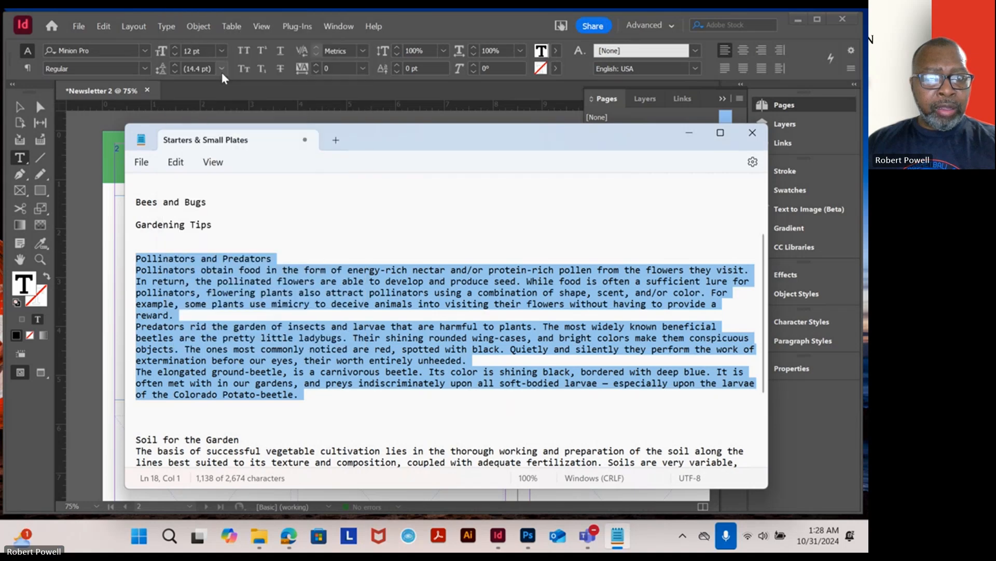
- Paste the copied text into page 2's upper-left frame and select its body paragraphs
click(114, 219)
right_click(137, 220)
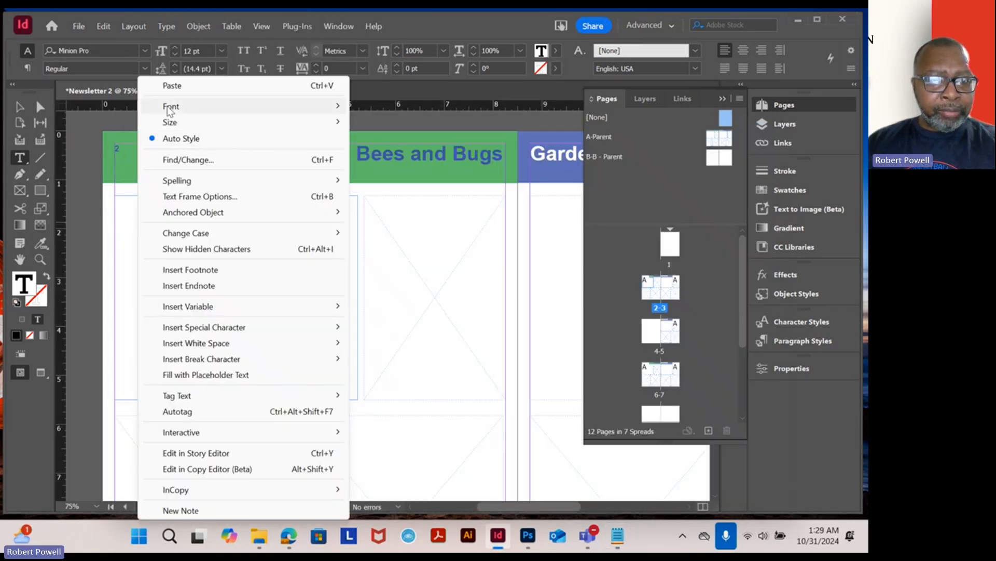
click(174, 87)
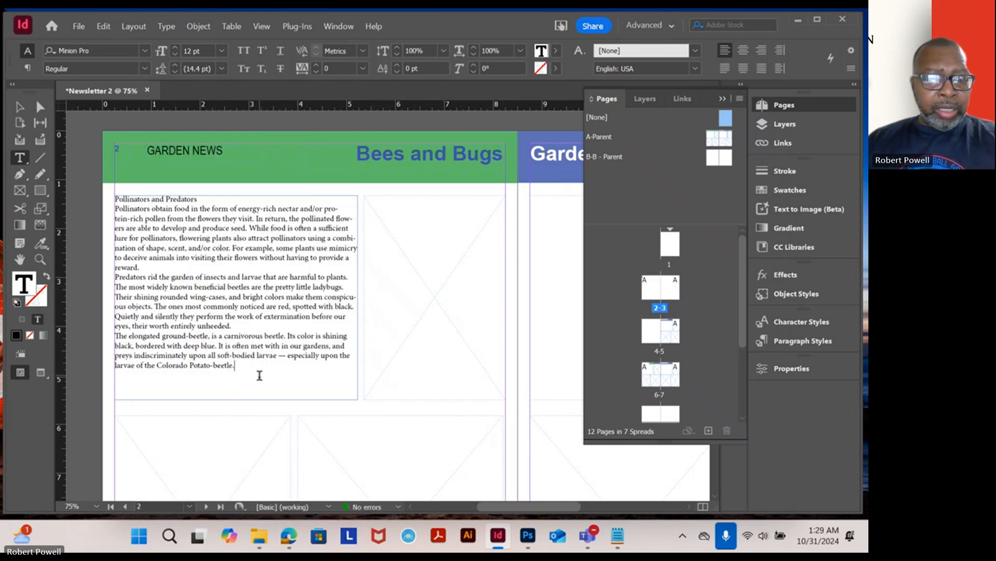
drag(259, 374, 113, 209)
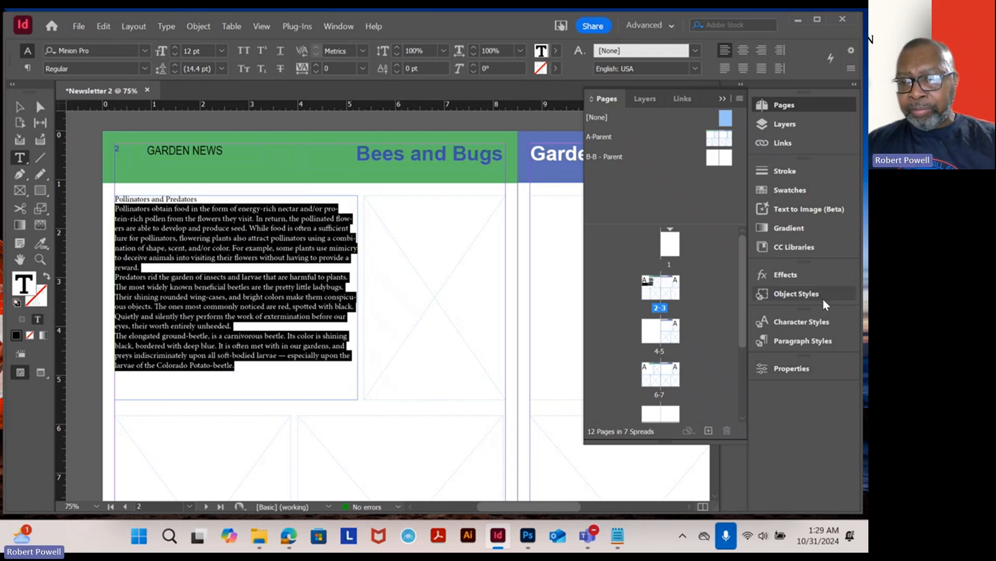
- Select all the text in page 2's upper-left frame and start a new character style named body text with Black character colour
click(827, 442)
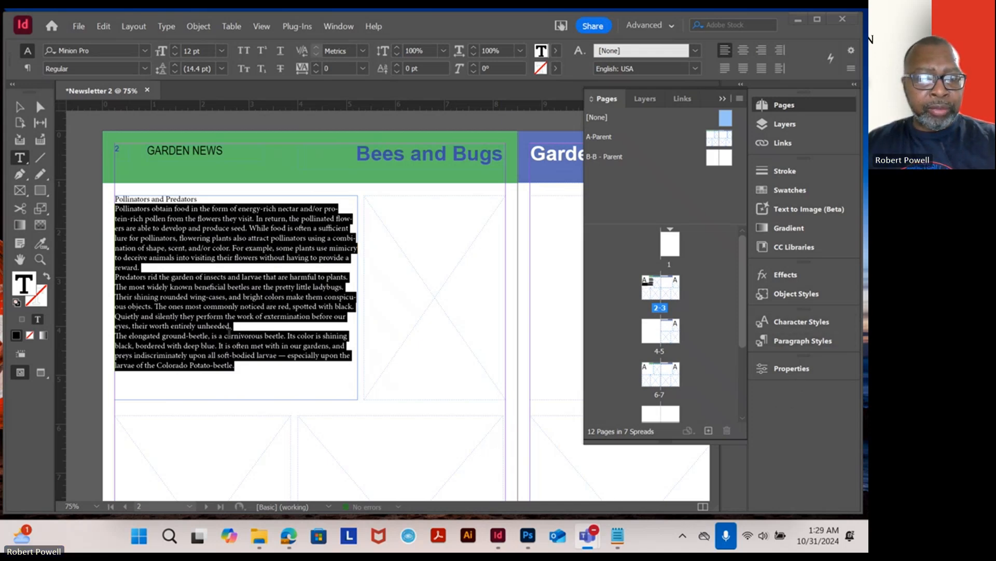
click(235, 365)
drag(235, 365, 111, 198)
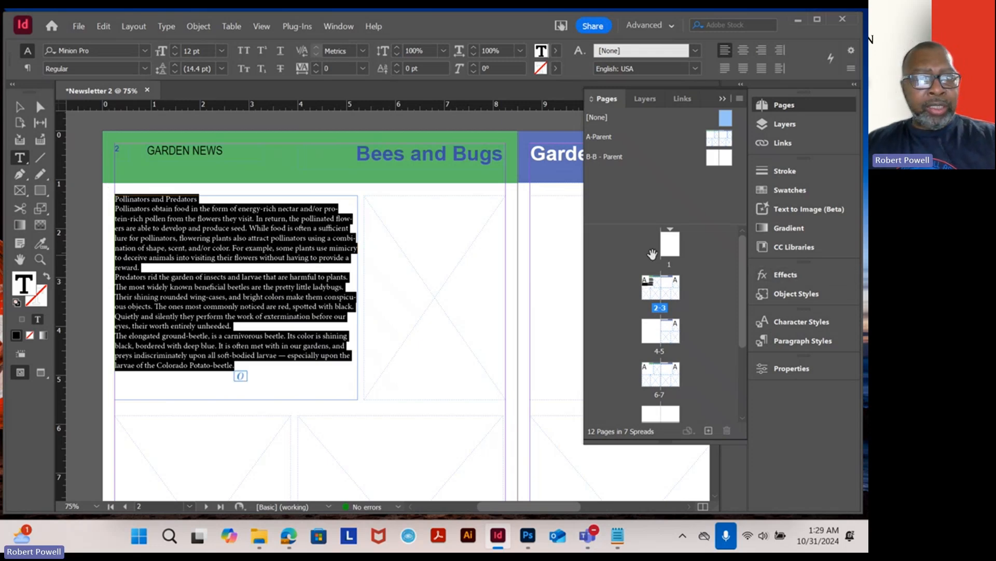
click(810, 322)
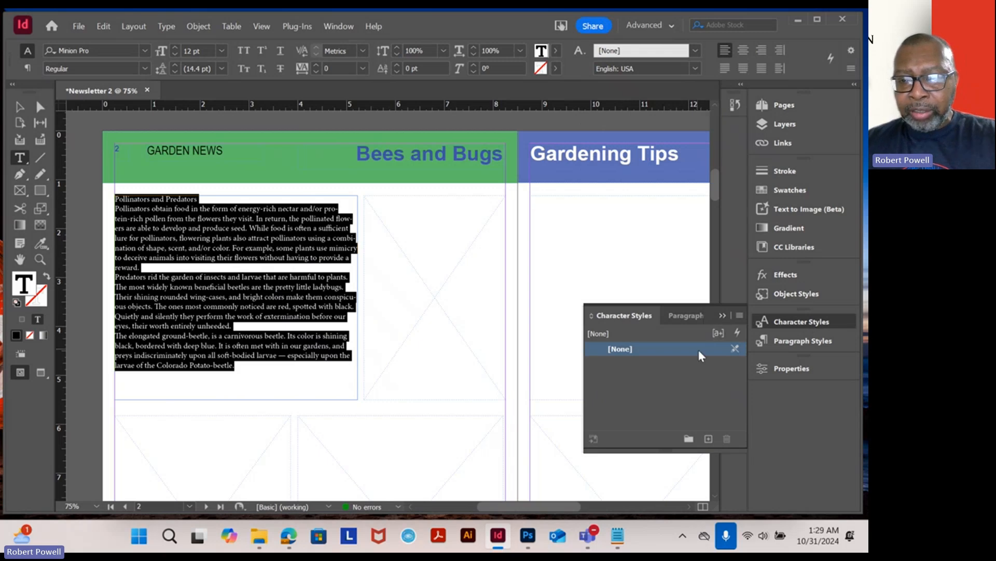
click(738, 317)
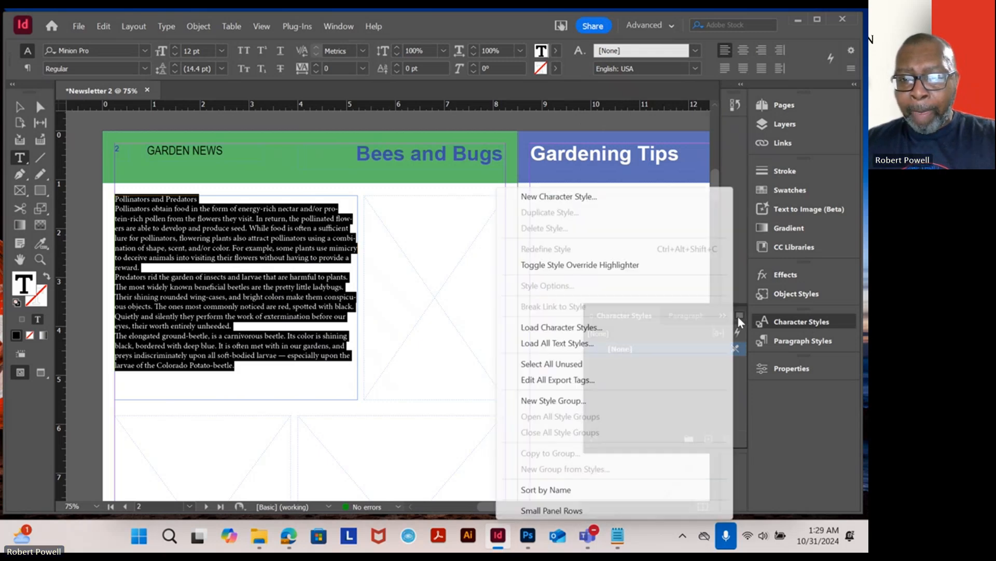
click(559, 197)
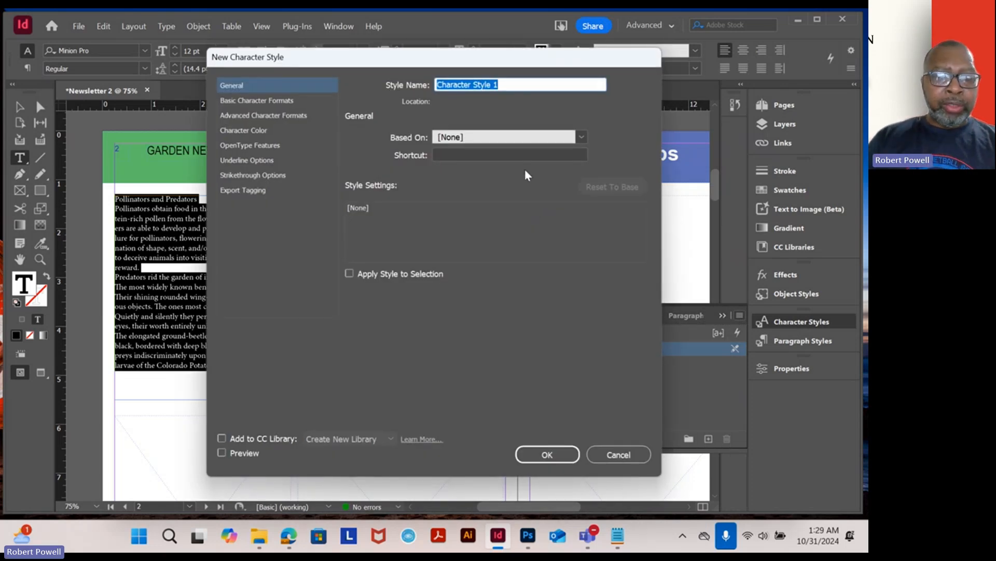
text(bod)
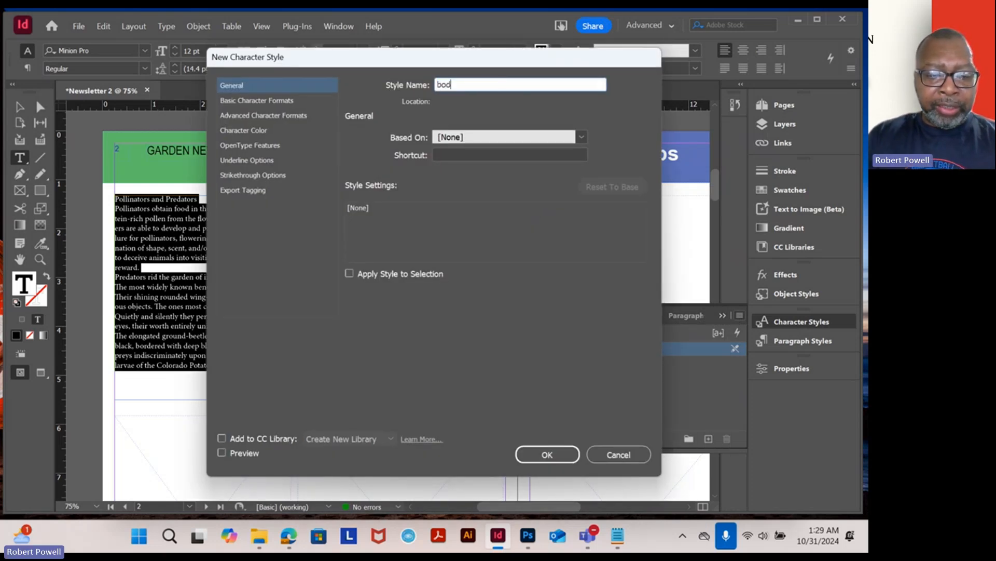
text(y text)
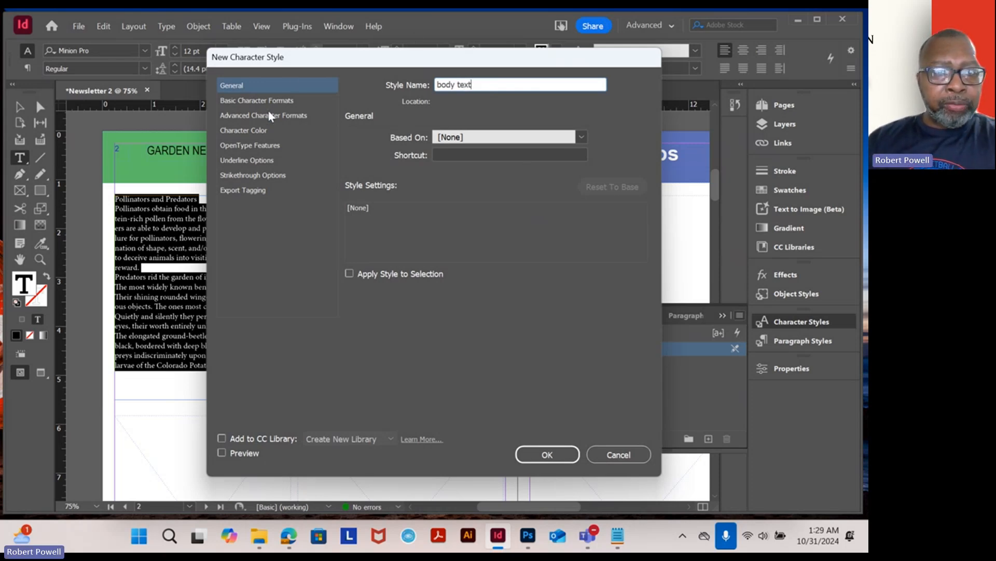
click(260, 132)
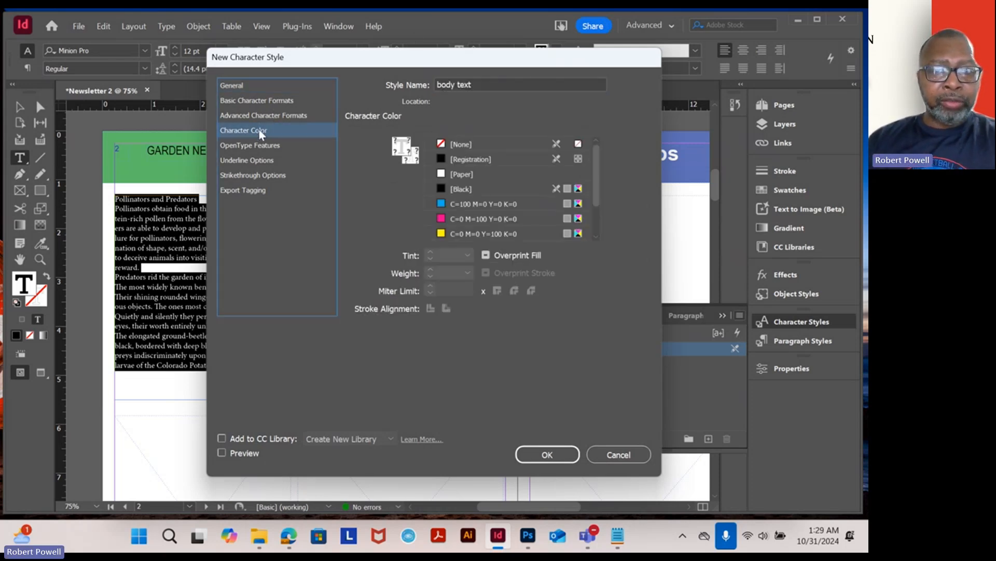
click(443, 190)
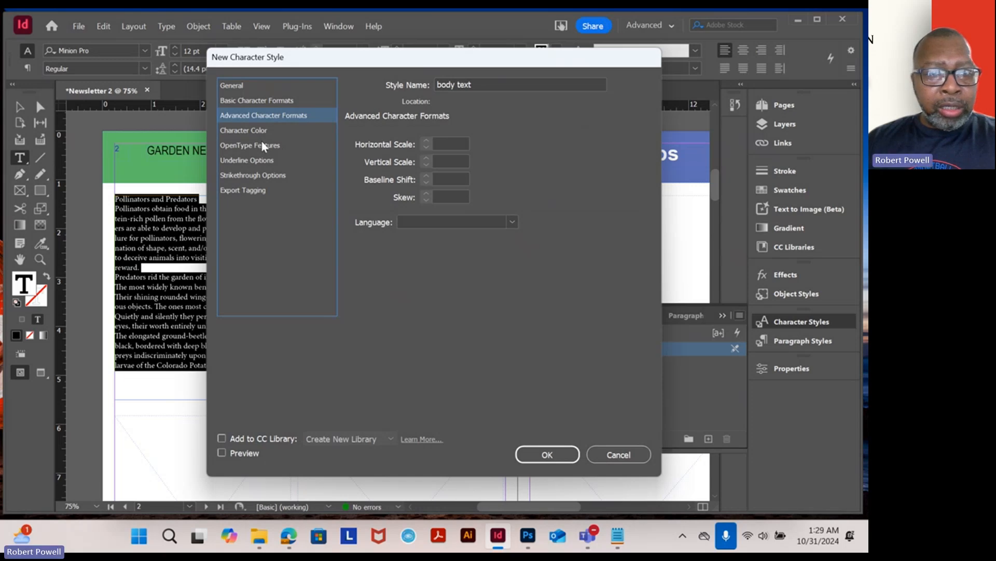
- Set the body text style to Arial, 14 pt, Auto leading, and apply it to the selected text
click(247, 85)
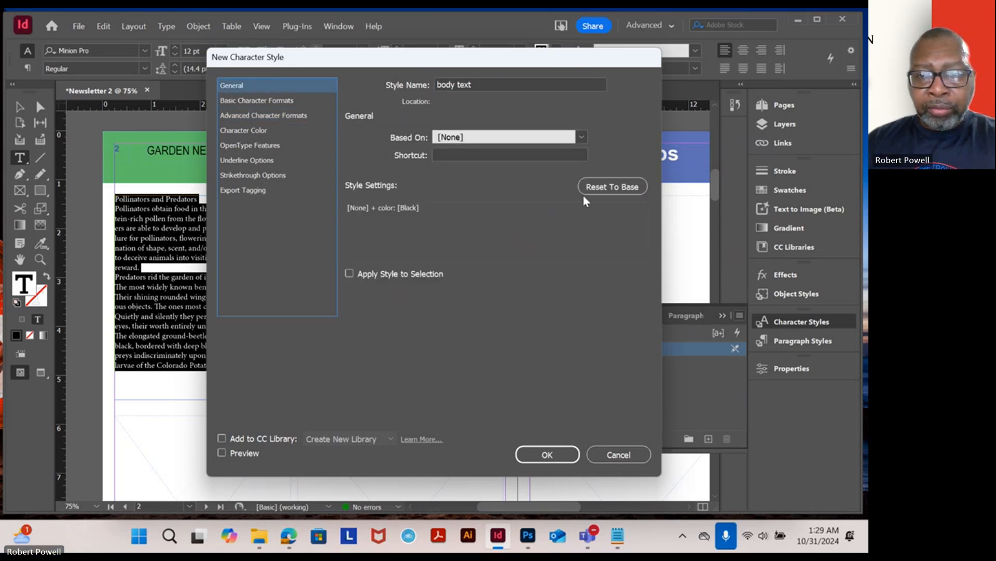
click(266, 101)
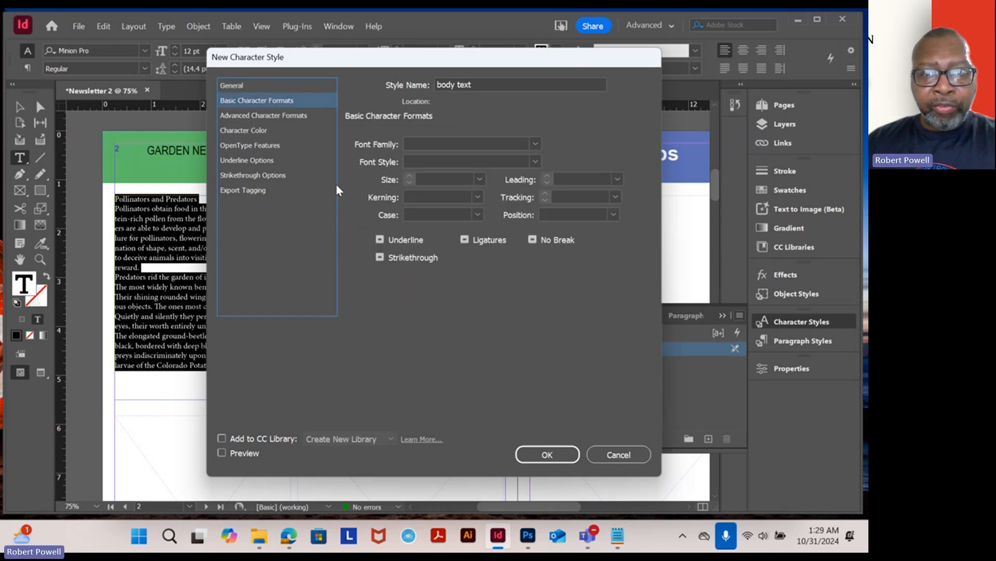
click(534, 146)
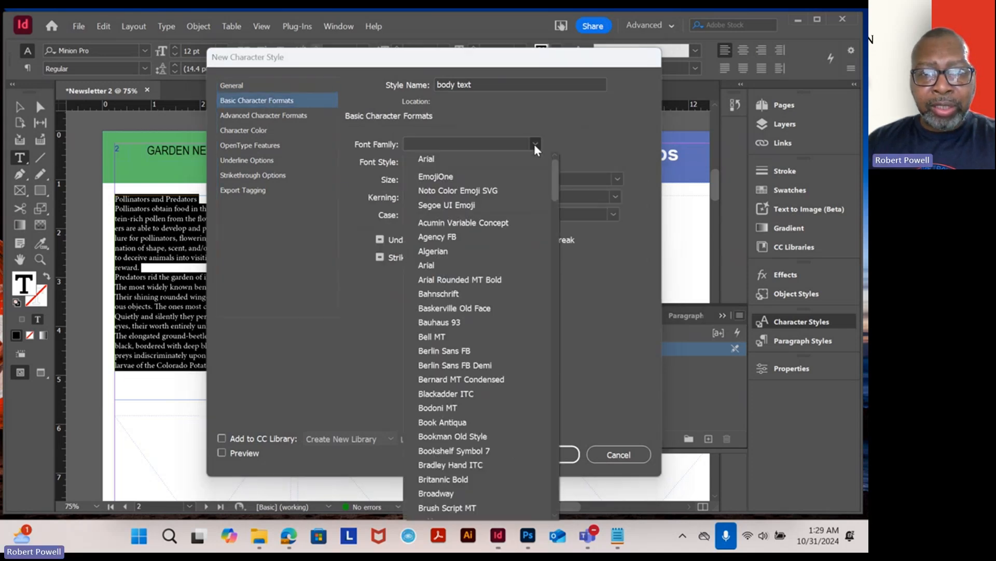
click(464, 160)
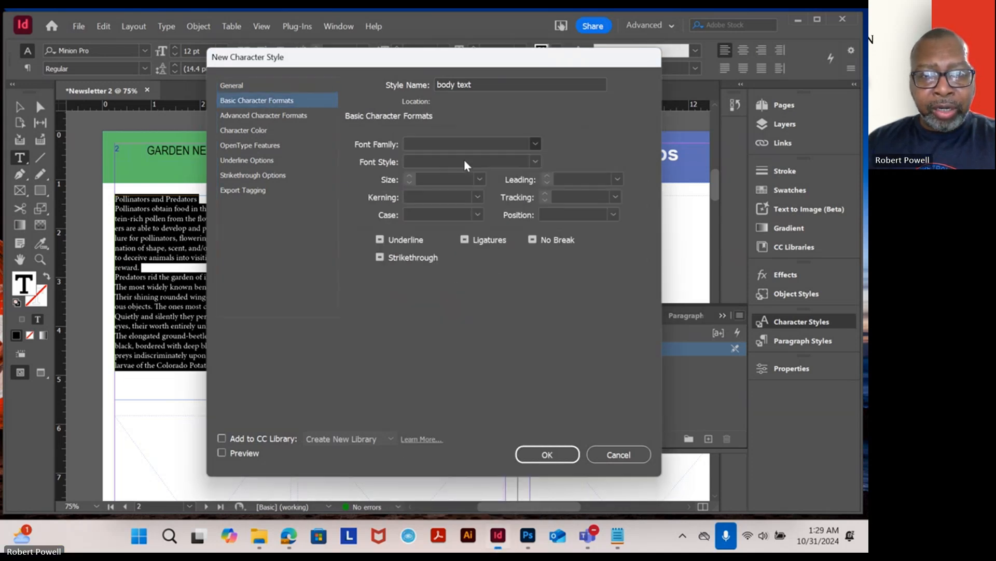
click(480, 181)
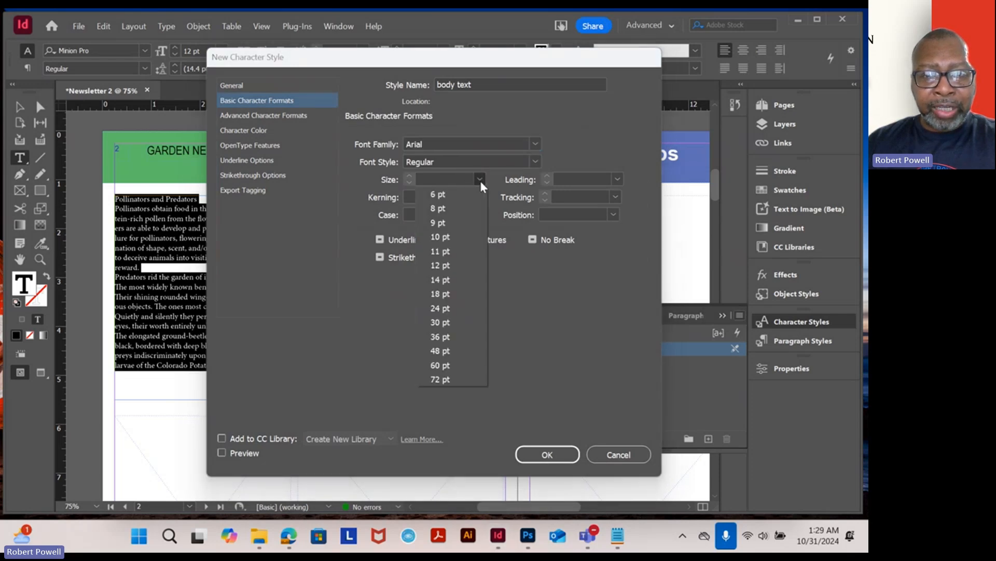
click(445, 281)
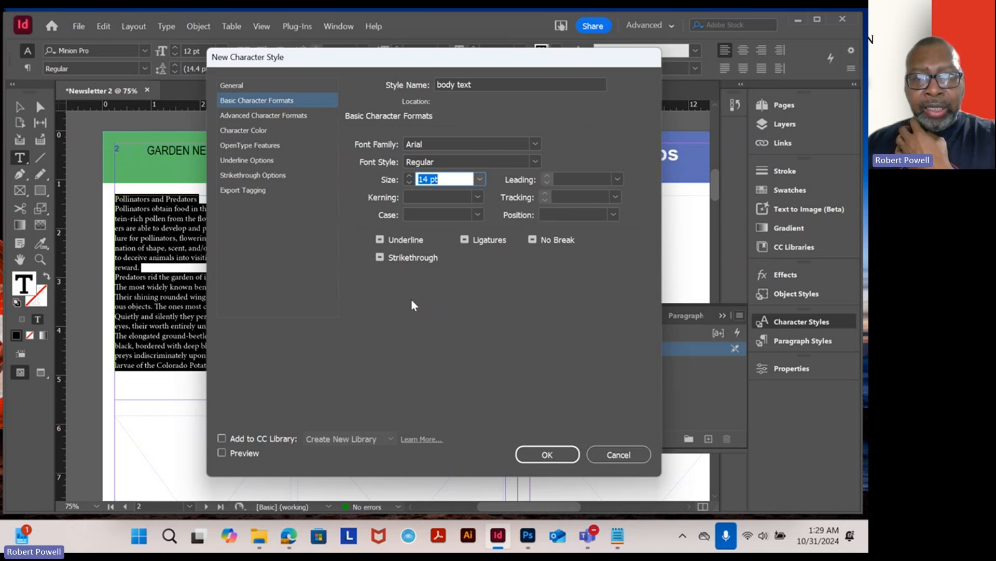
click(618, 179)
click(578, 193)
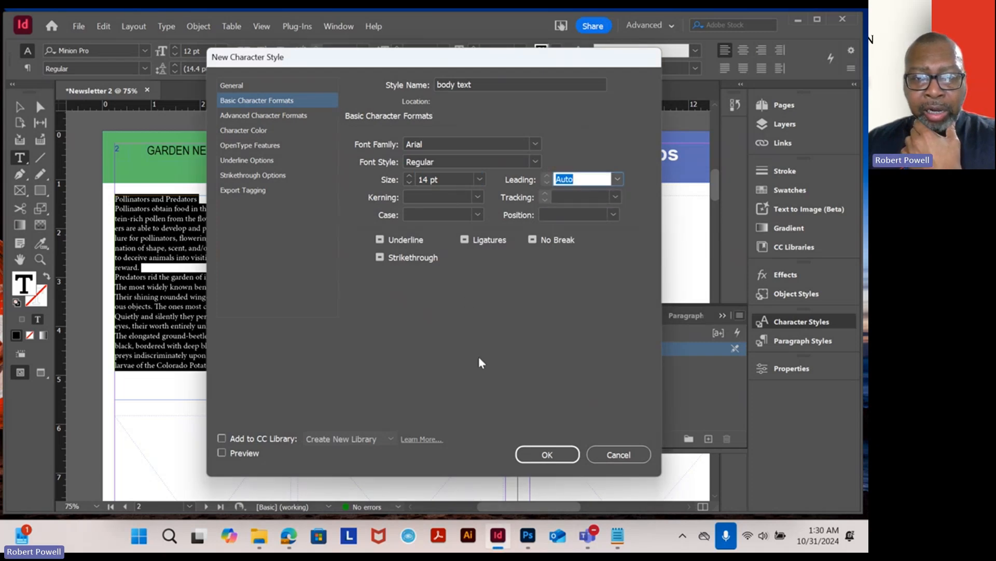
click(541, 452)
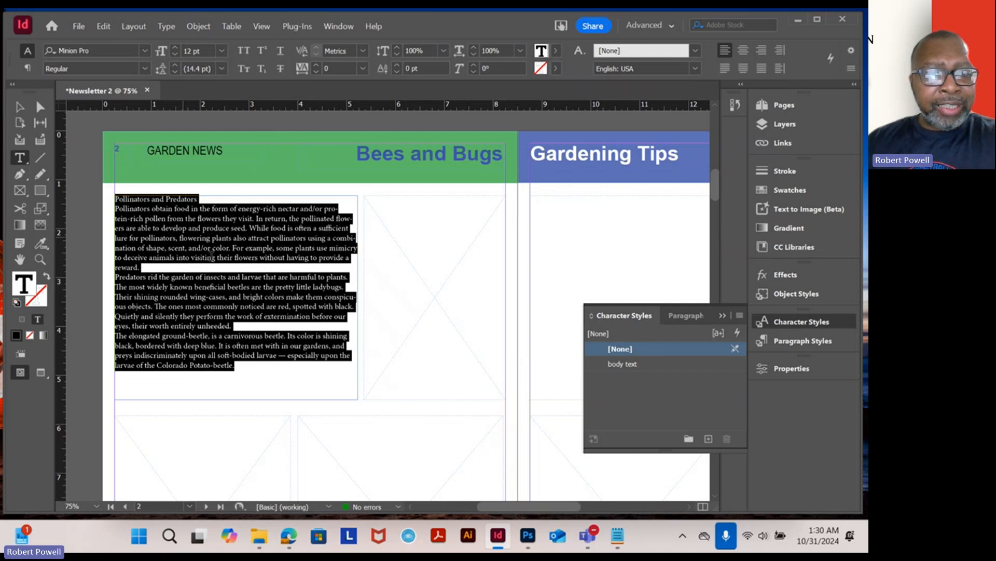
click(624, 364)
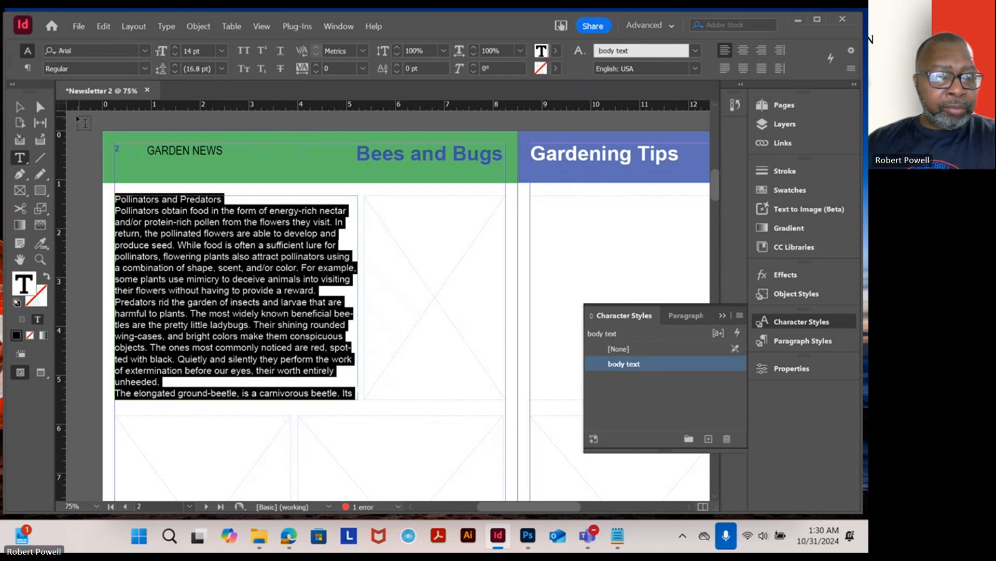
- Select the Pollinators and Predators heading and start a new character style named Header Style
click(275, 266)
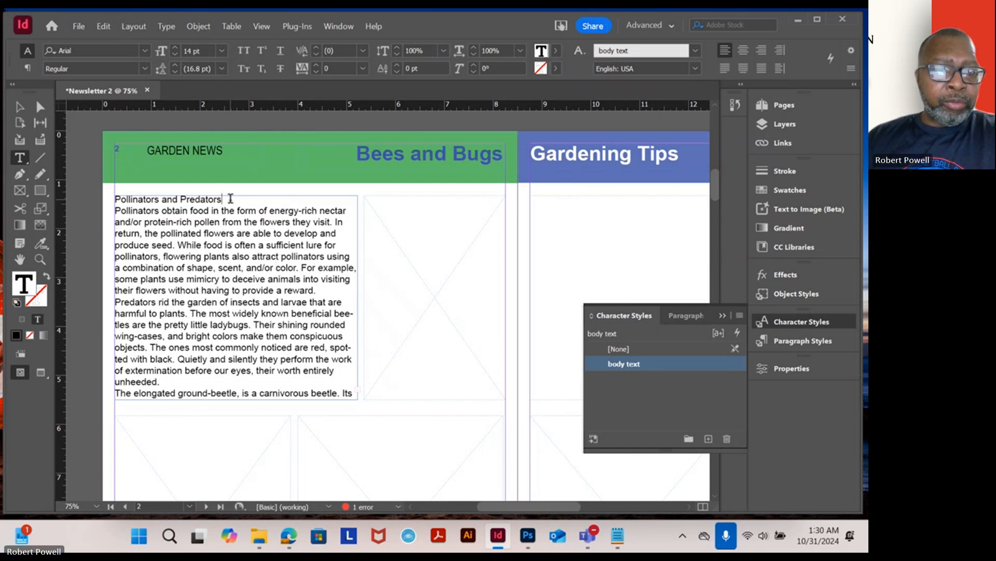
drag(231, 199, 114, 199)
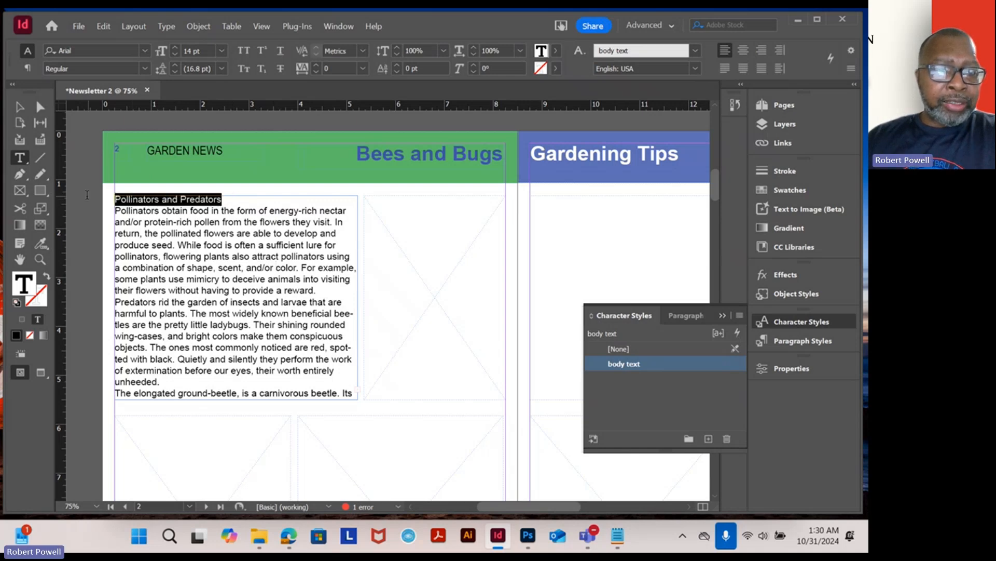
click(739, 316)
click(570, 201)
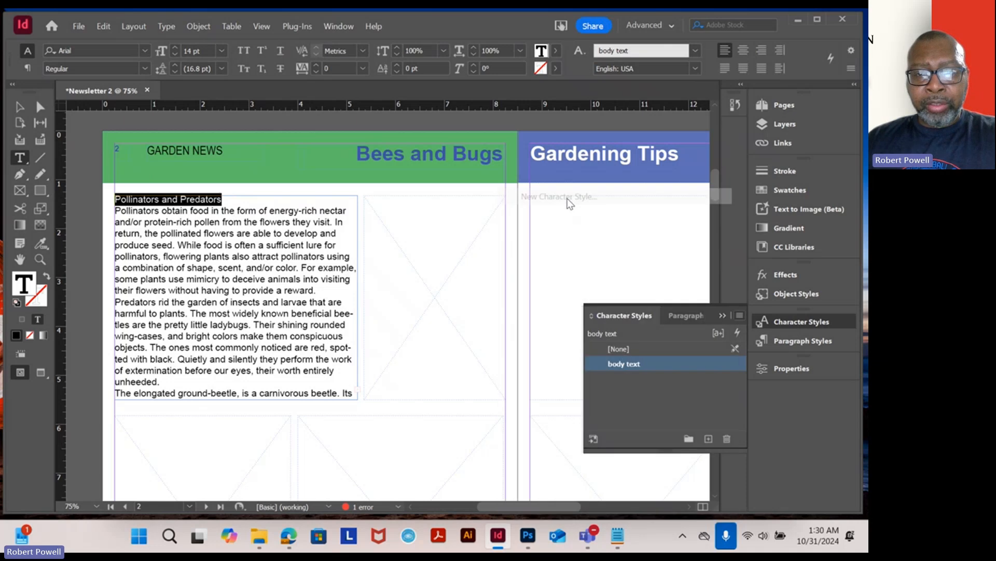
text(H)
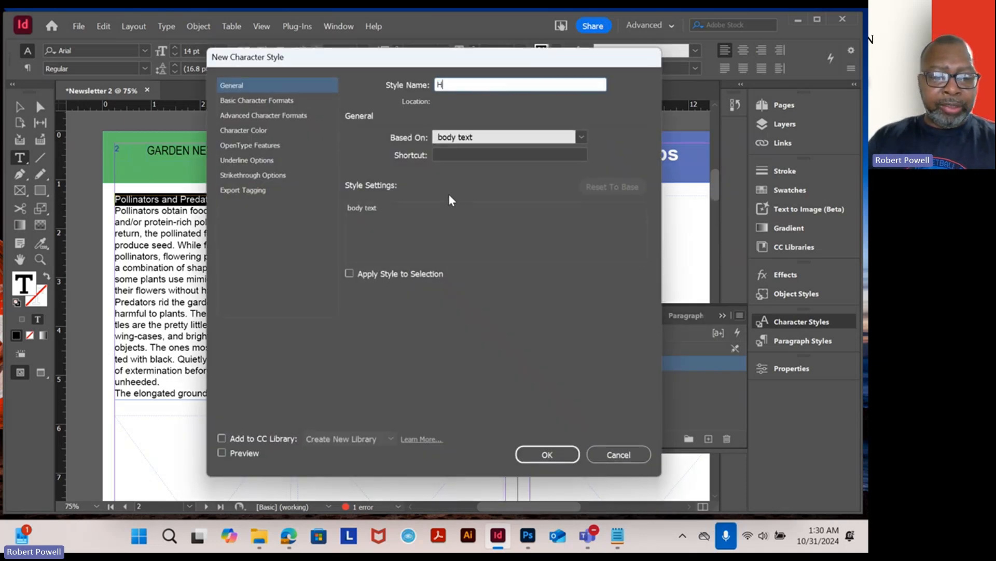
text(eader Style)
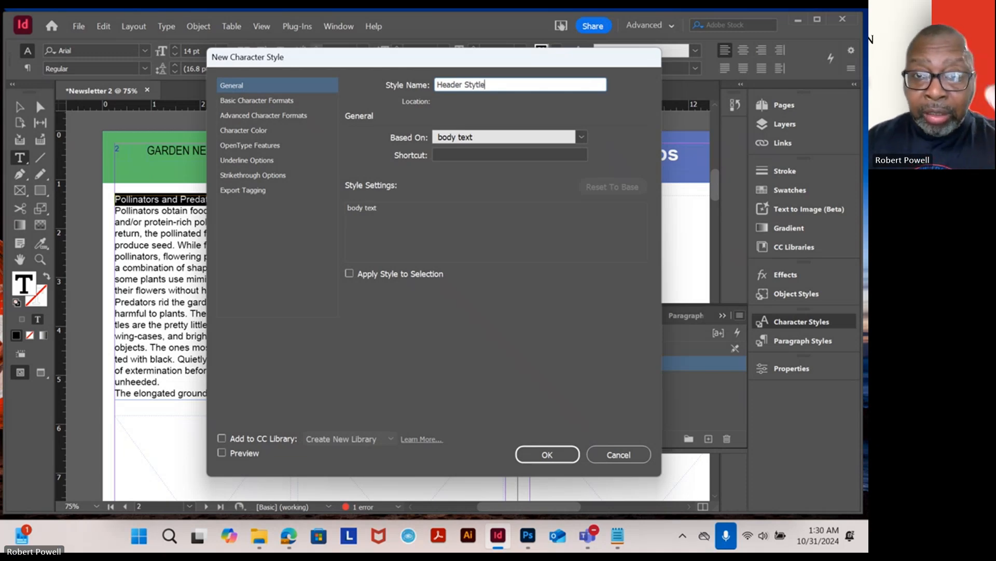
key(BackSpace)
key(BackSpace)
key(BackSpace)
text(le)
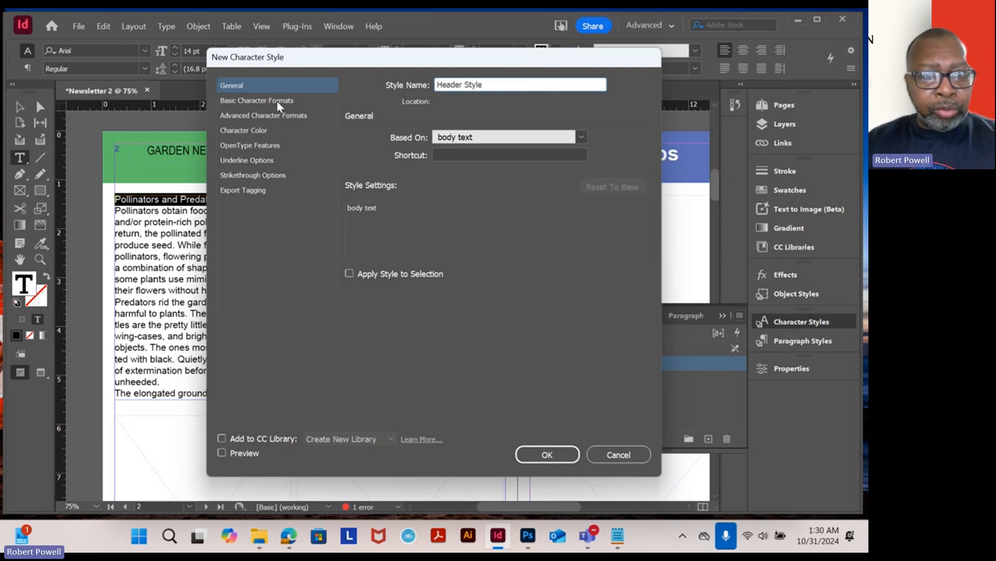
- Set Header Style's size to 24 pt and apply it to the selected heading
click(254, 130)
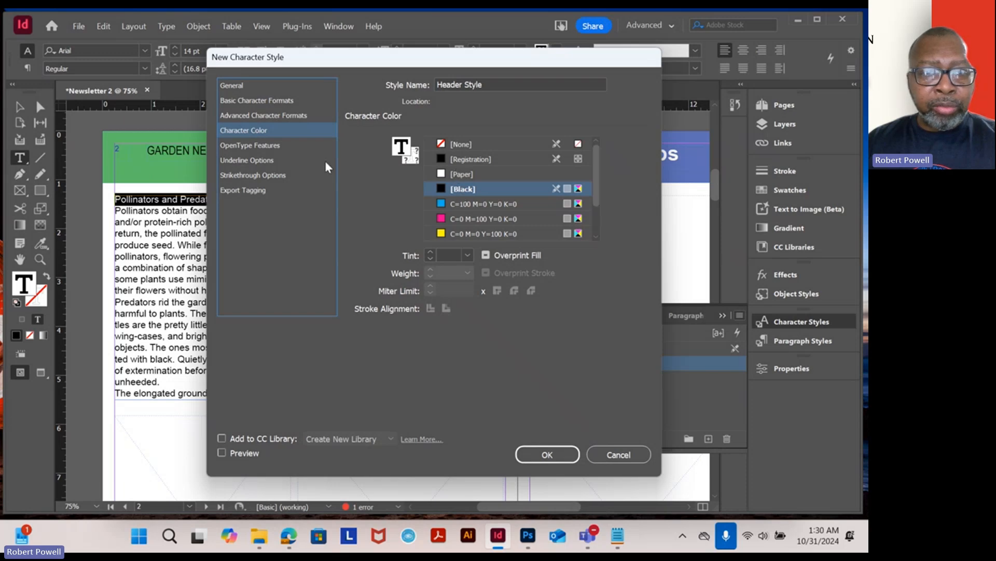
click(271, 118)
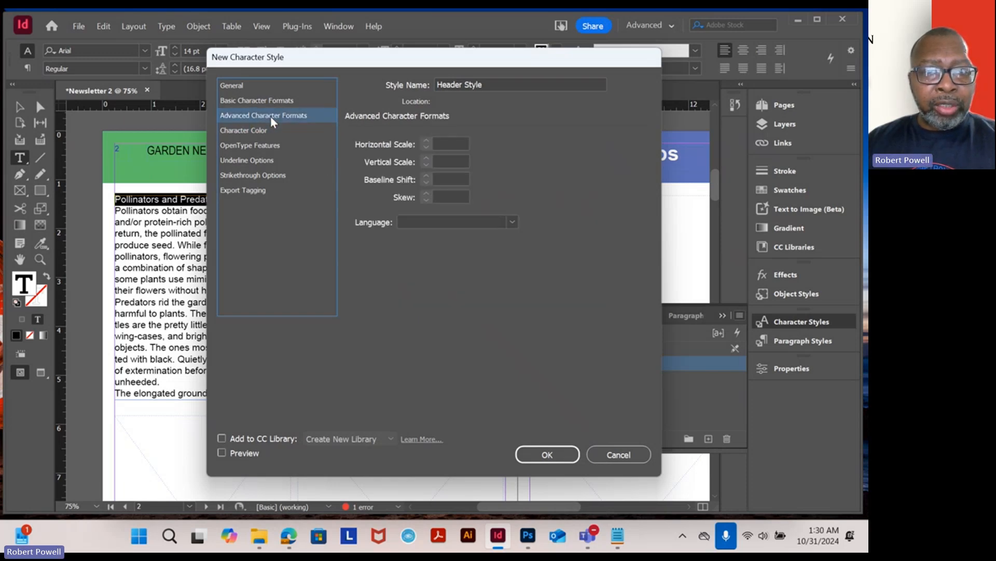
click(273, 103)
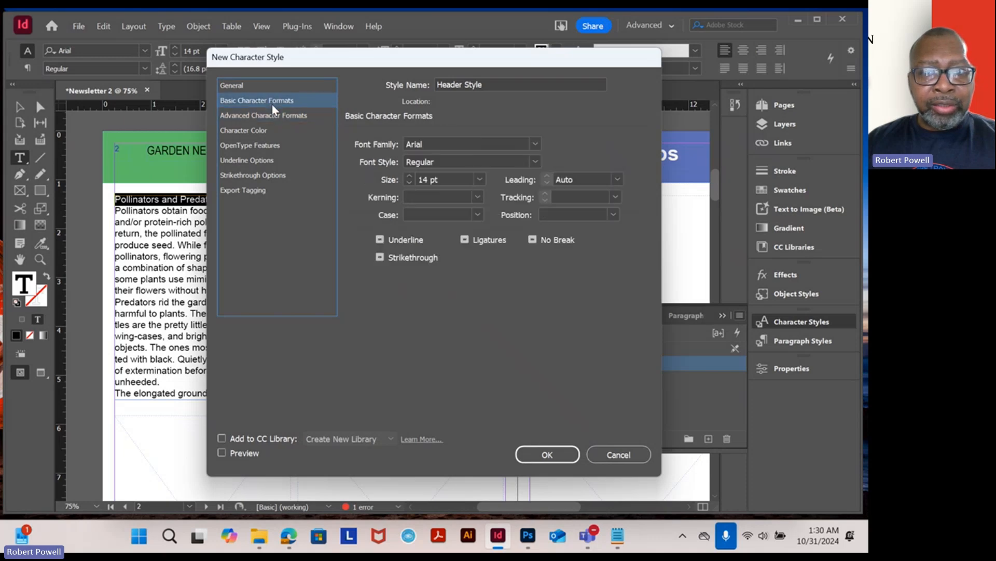
click(481, 179)
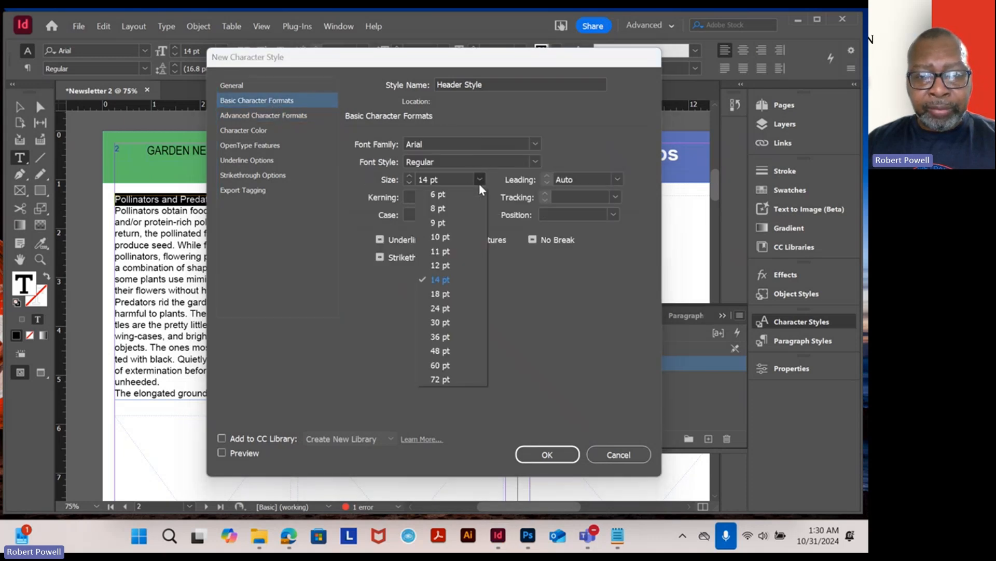
click(440, 308)
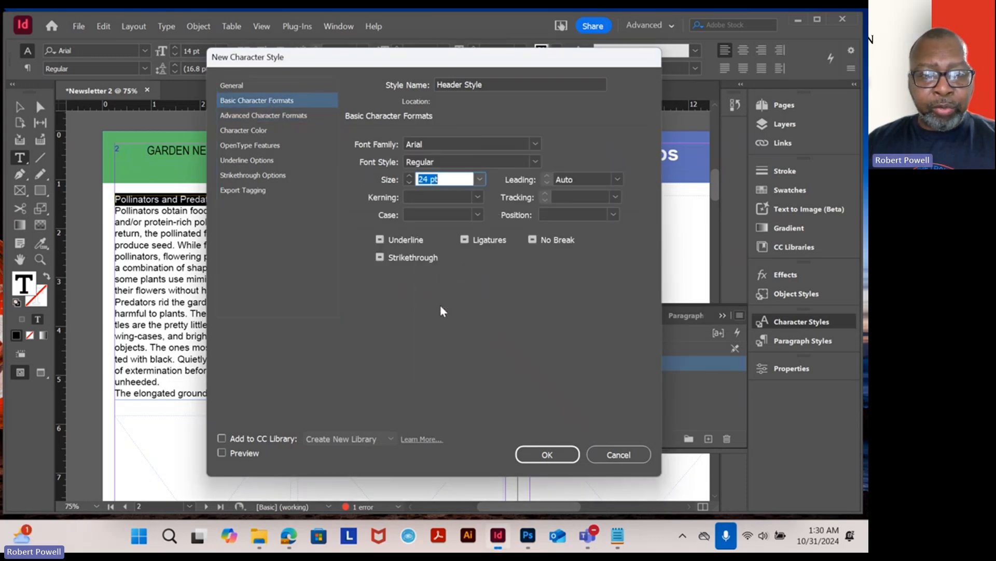
click(548, 454)
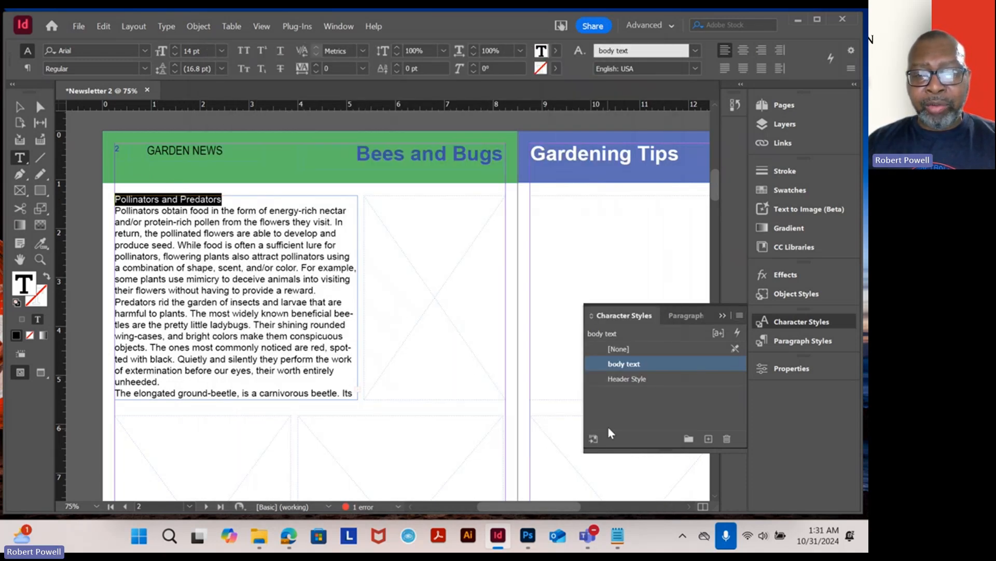
click(621, 380)
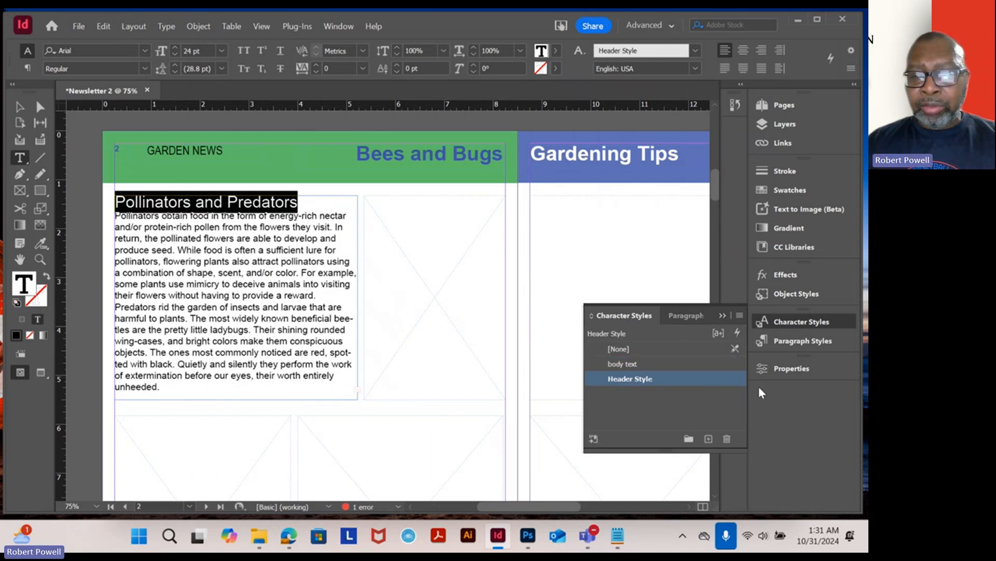
- Edit the Header Style character style to use the Bold font style
double_click(646, 379)
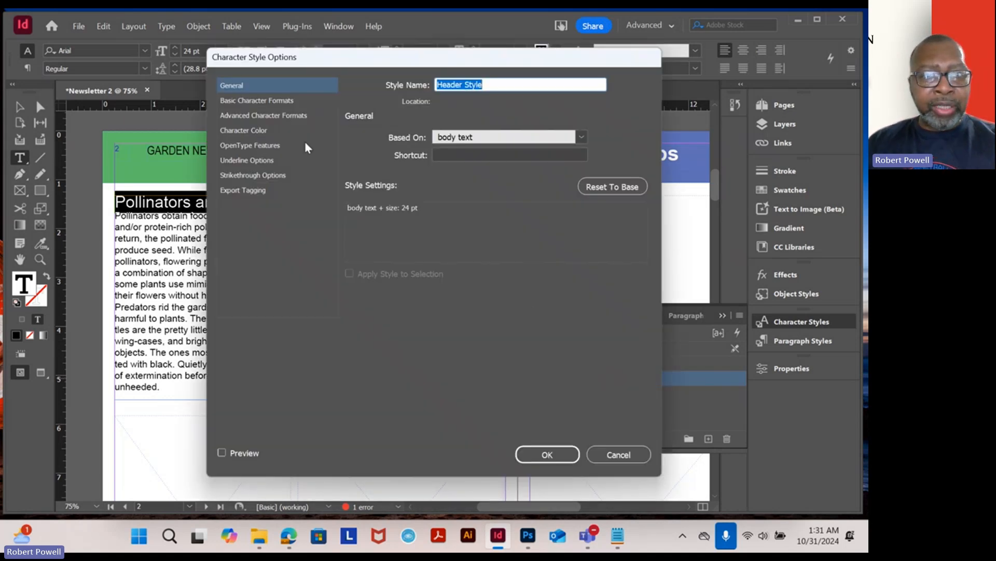
click(272, 99)
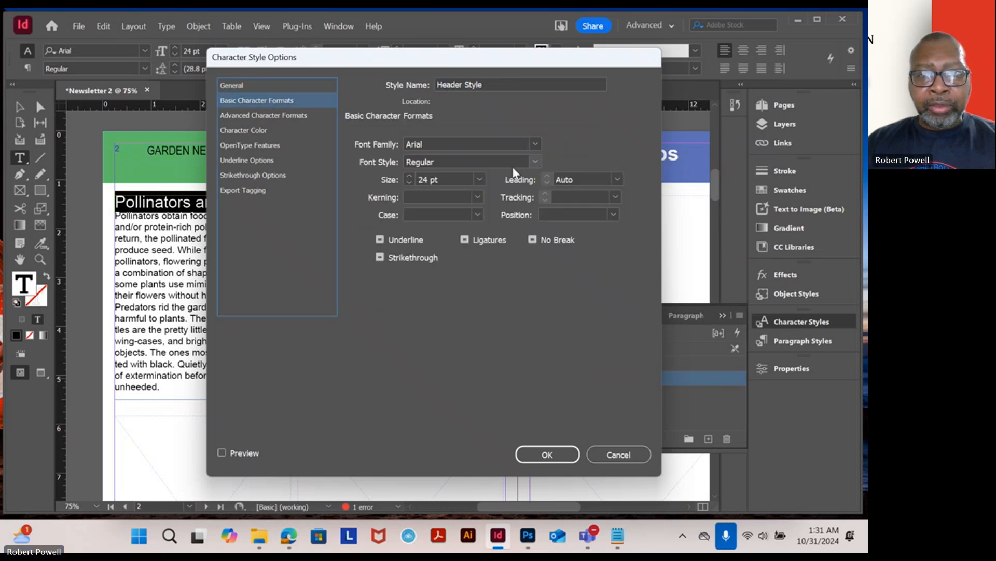
click(535, 162)
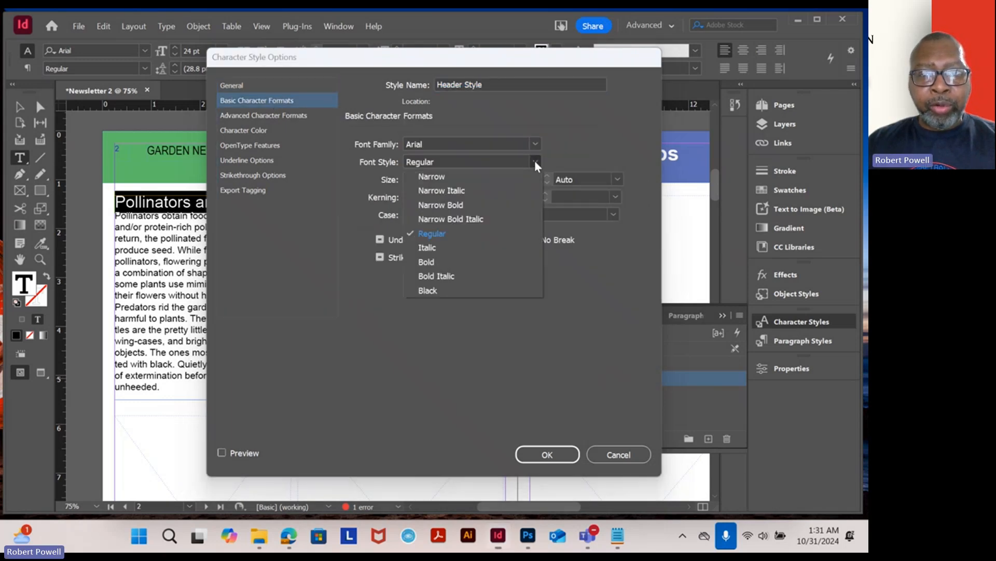
click(449, 262)
click(548, 454)
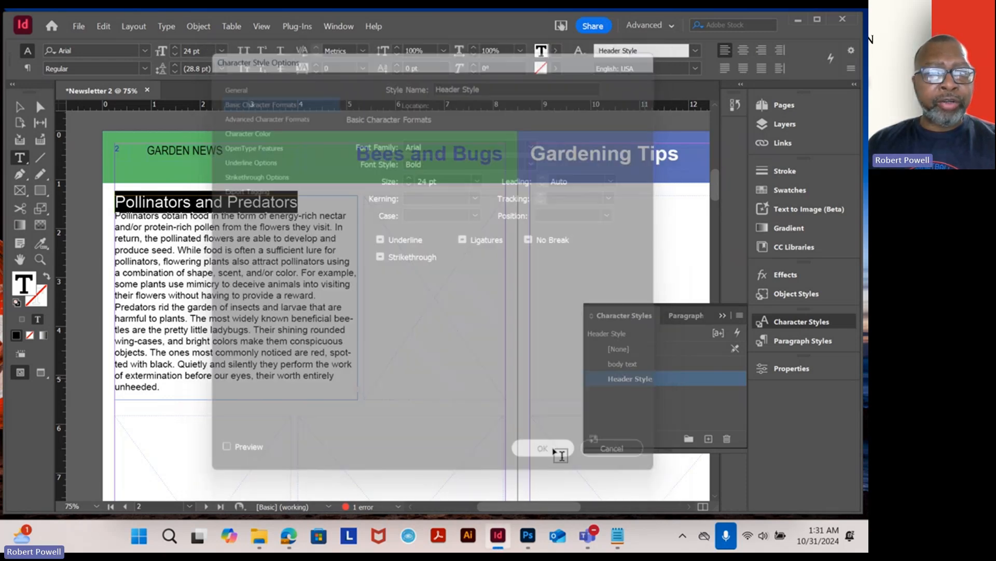
- Copy the Soil for the Garden article, including its heading, from the Notepad file
click(264, 236)
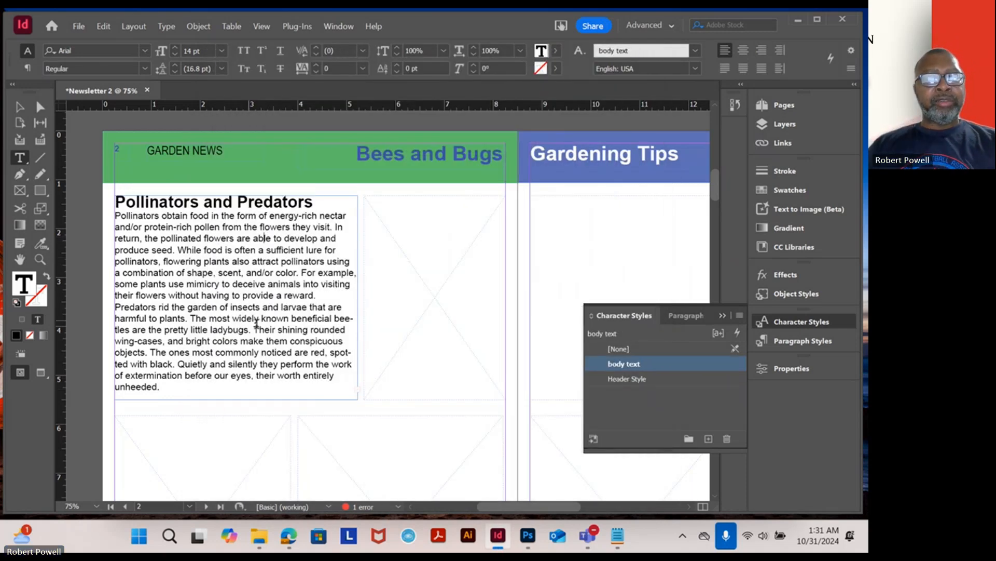
scroll(287, 304, up, 2)
scroll(287, 304, down, 2)
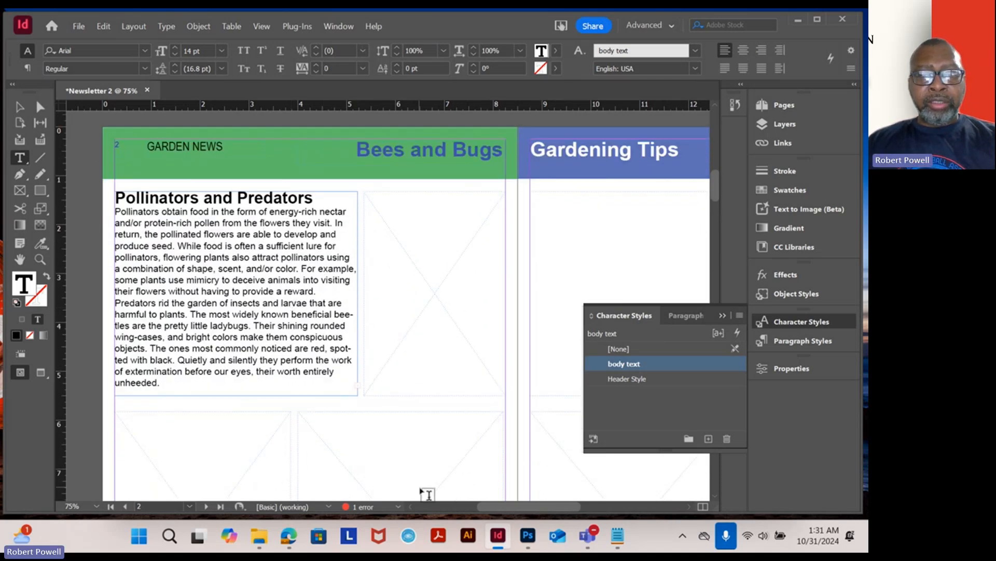
click(20, 107)
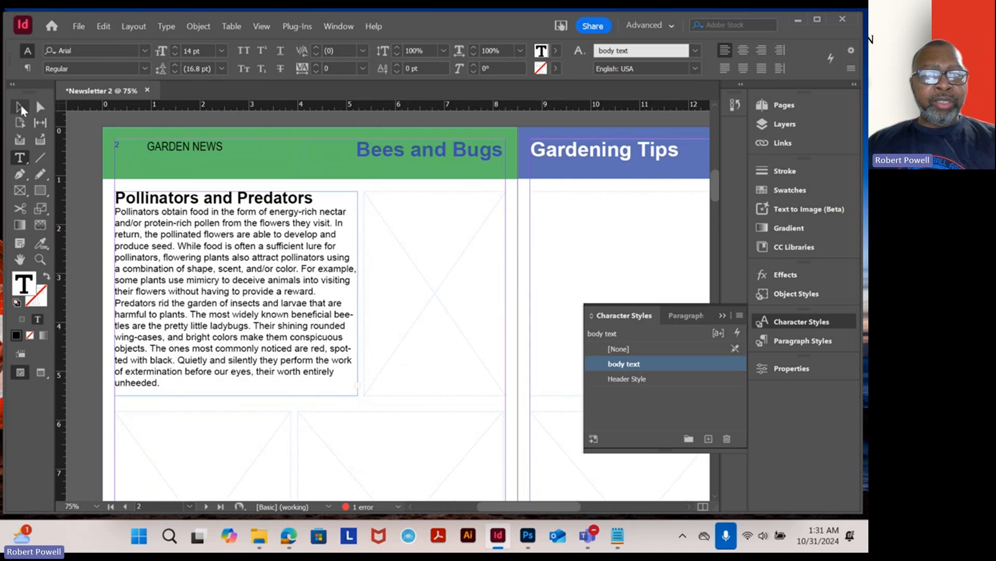
click(418, 259)
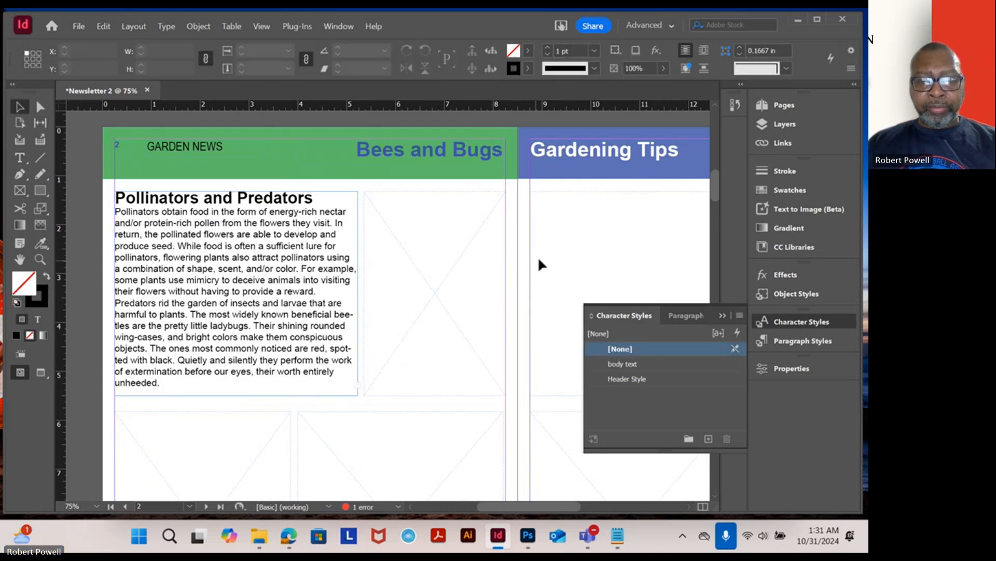
drag(584, 251, 274, 224)
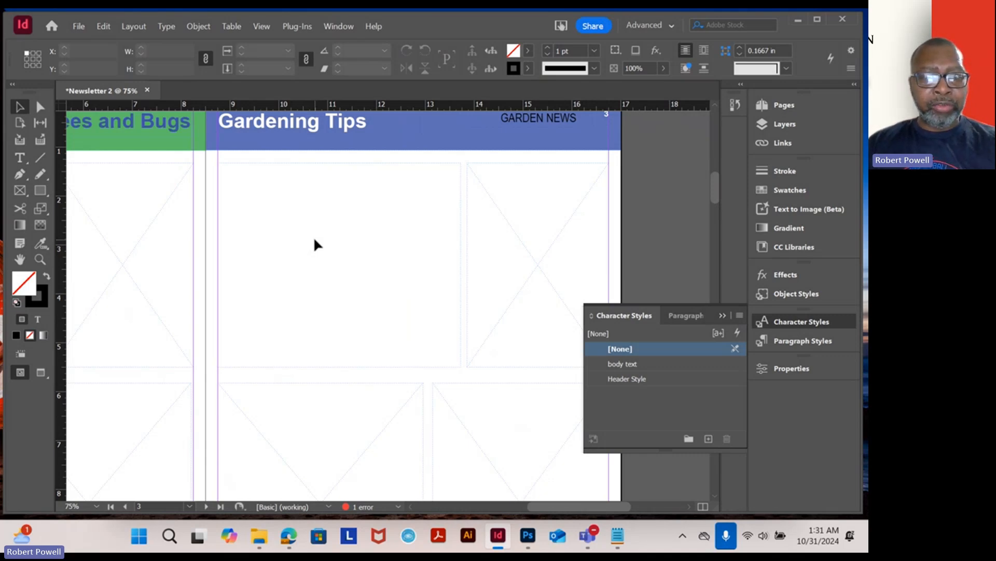
click(315, 240)
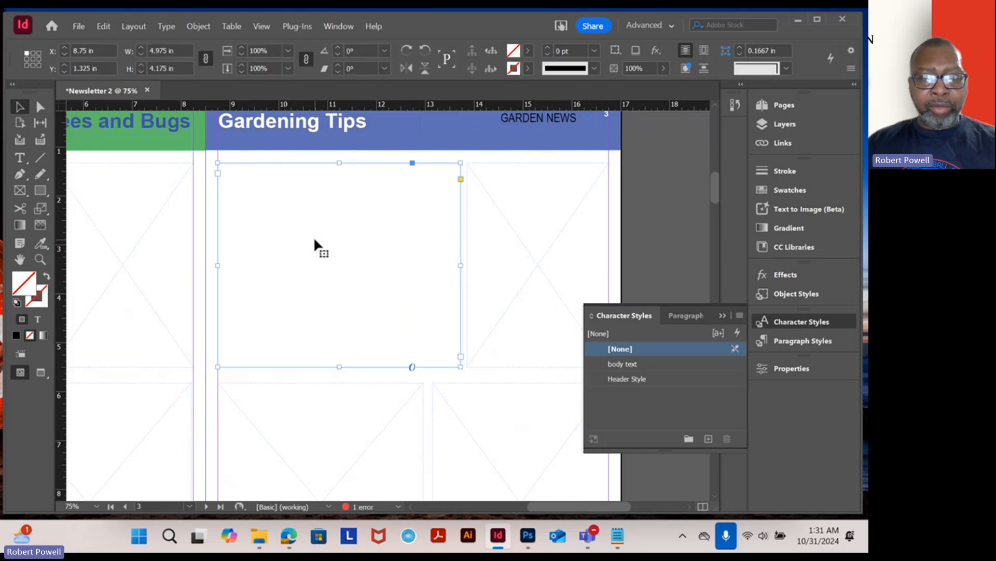
click(623, 536)
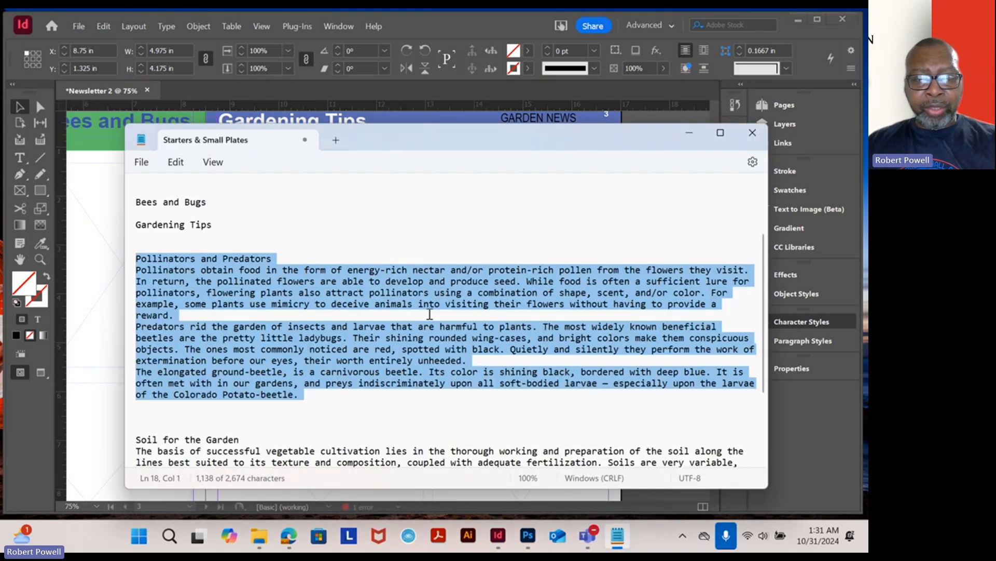
scroll(366, 397, down, 1)
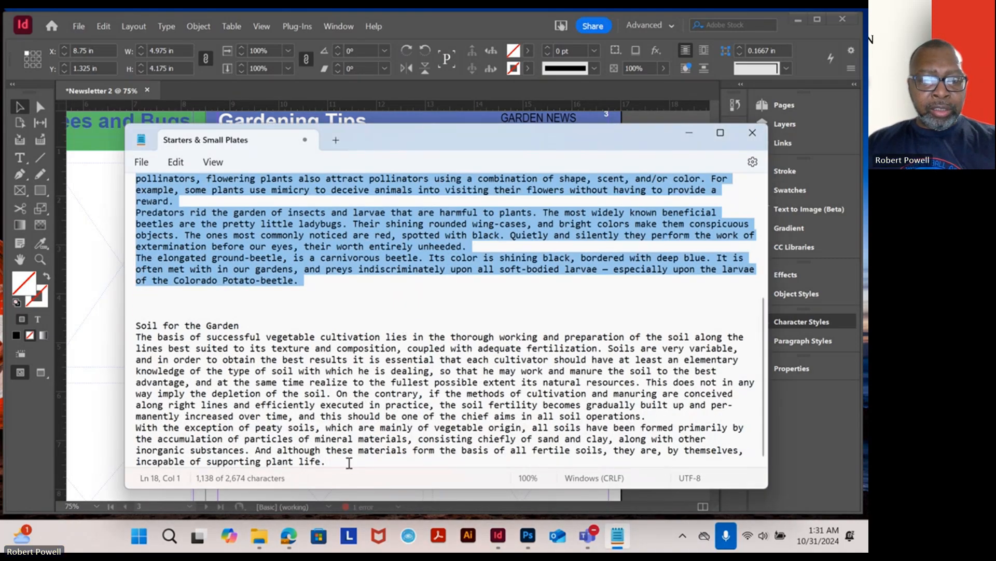
drag(349, 463, 131, 337)
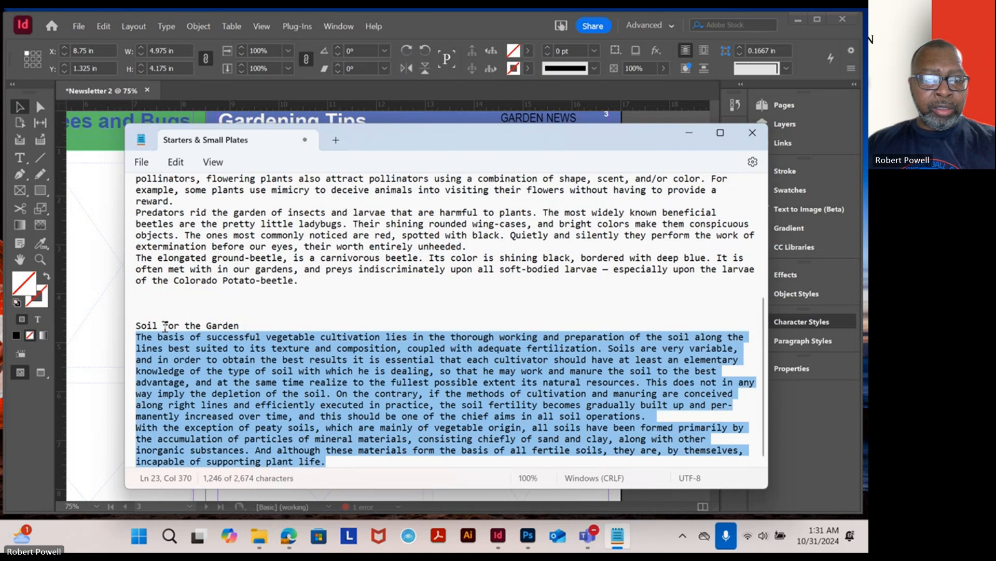
shift+click(136, 325)
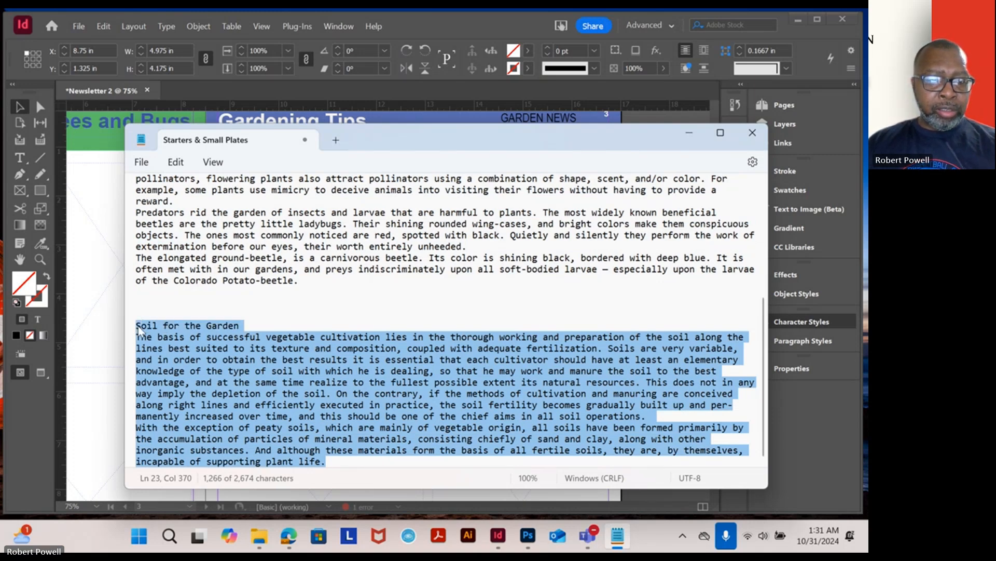
right_click(192, 365)
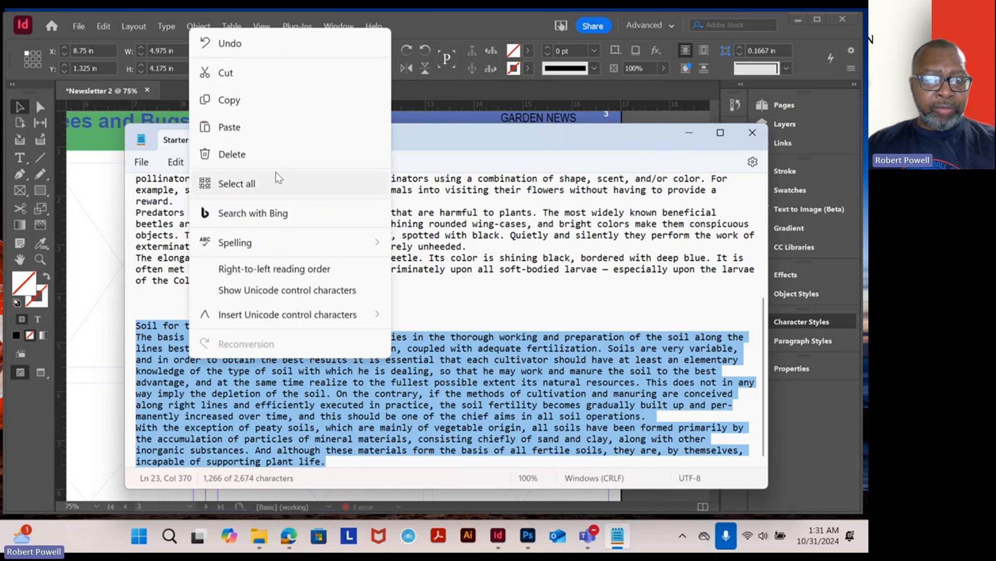
click(245, 99)
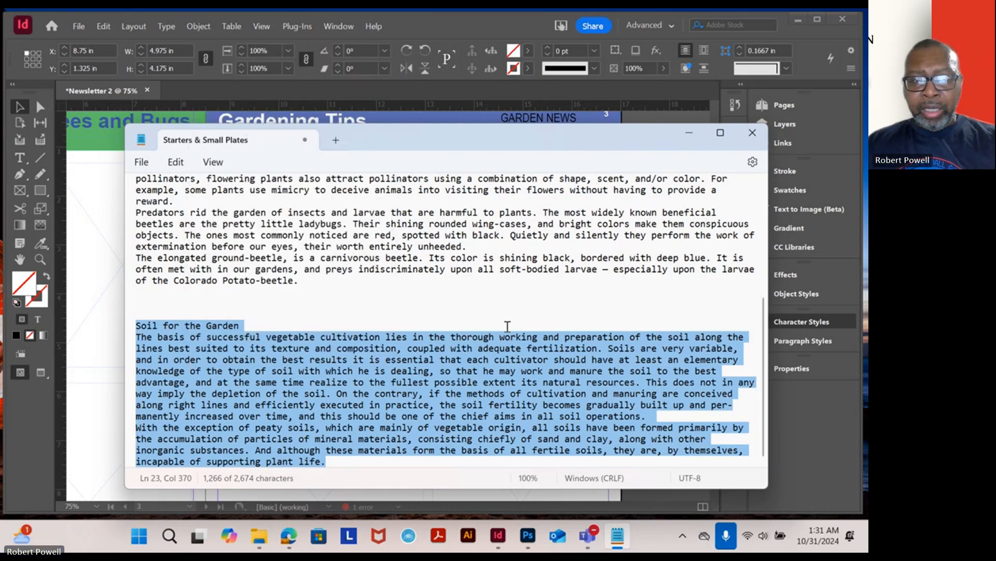
- Paste the Soil for the Garden article into the empty text frame on page 3
click(111, 254)
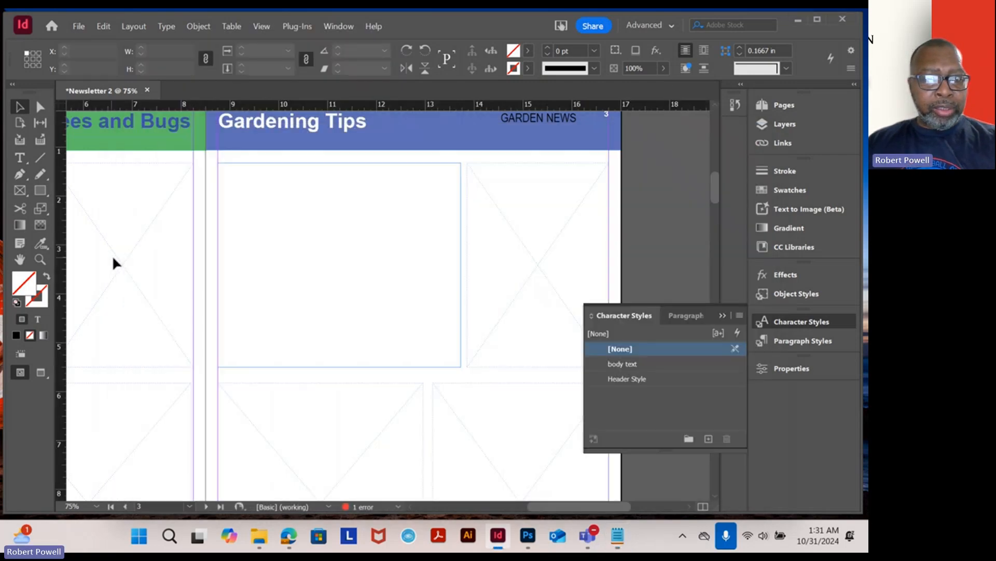
click(270, 226)
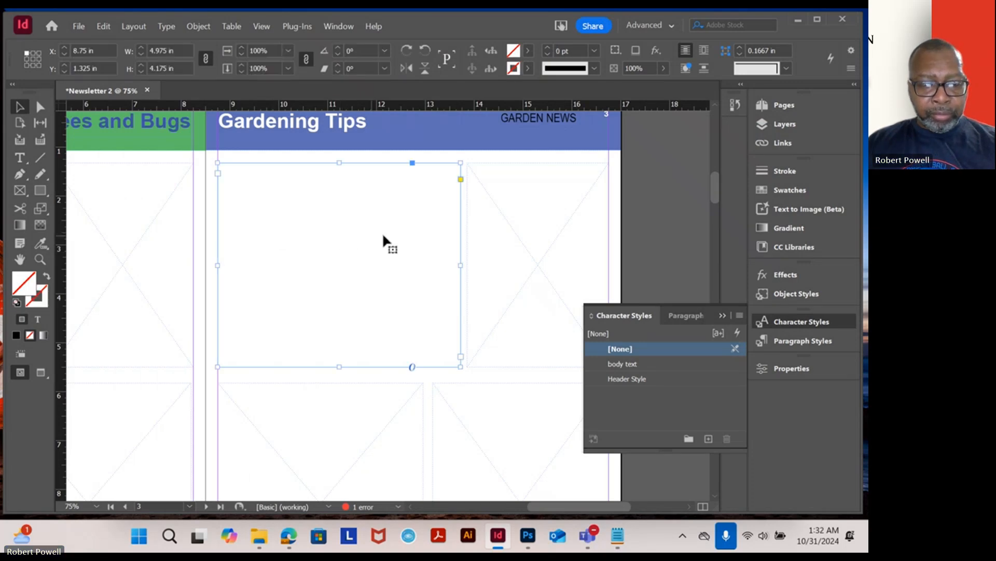
click(395, 234)
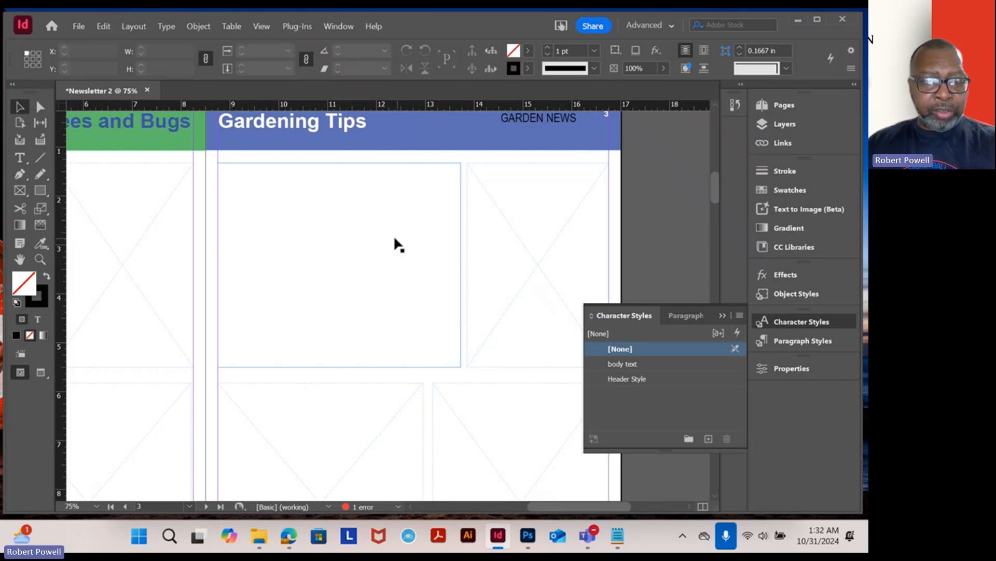
key(t)
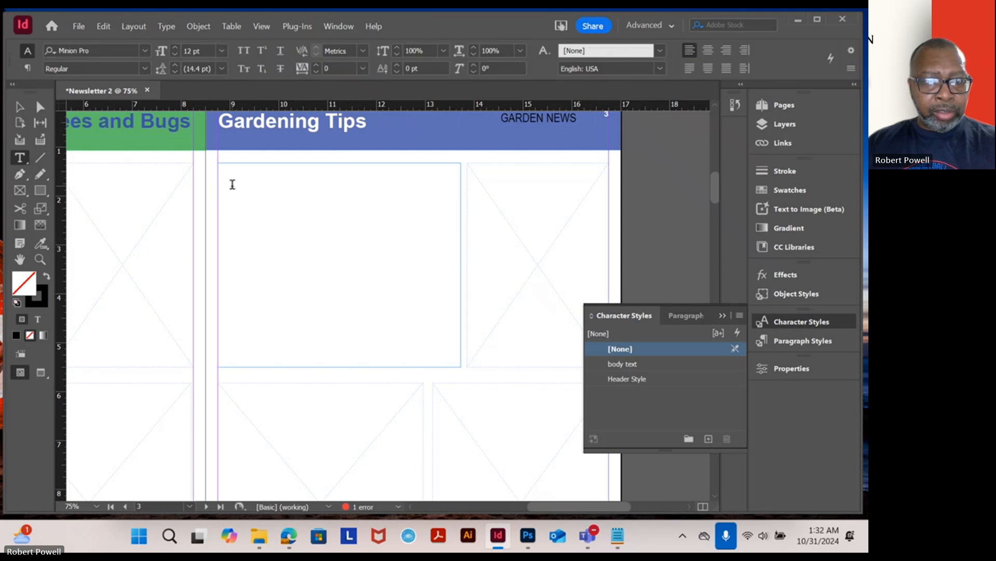
click(232, 184)
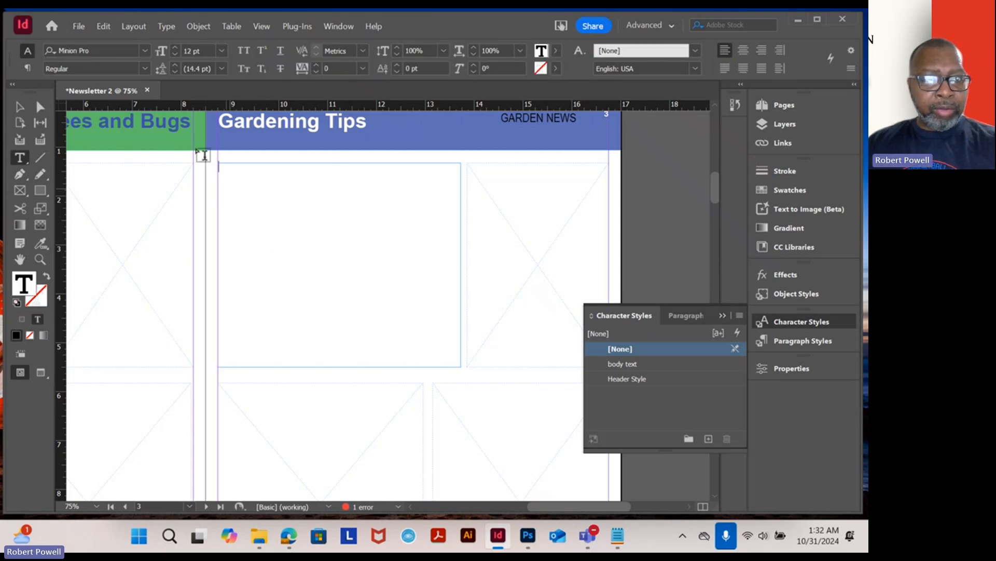
click(98, 29)
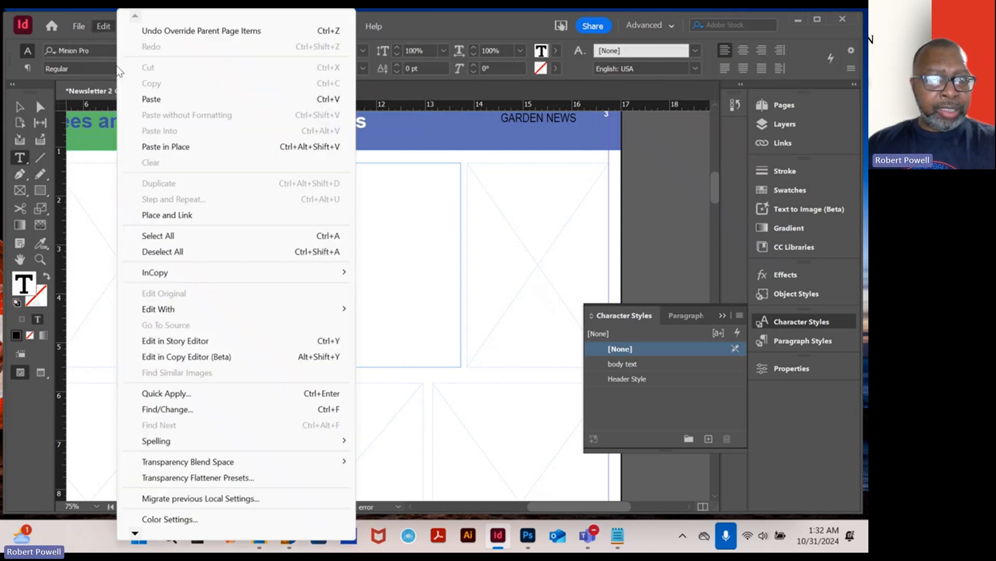
click(151, 99)
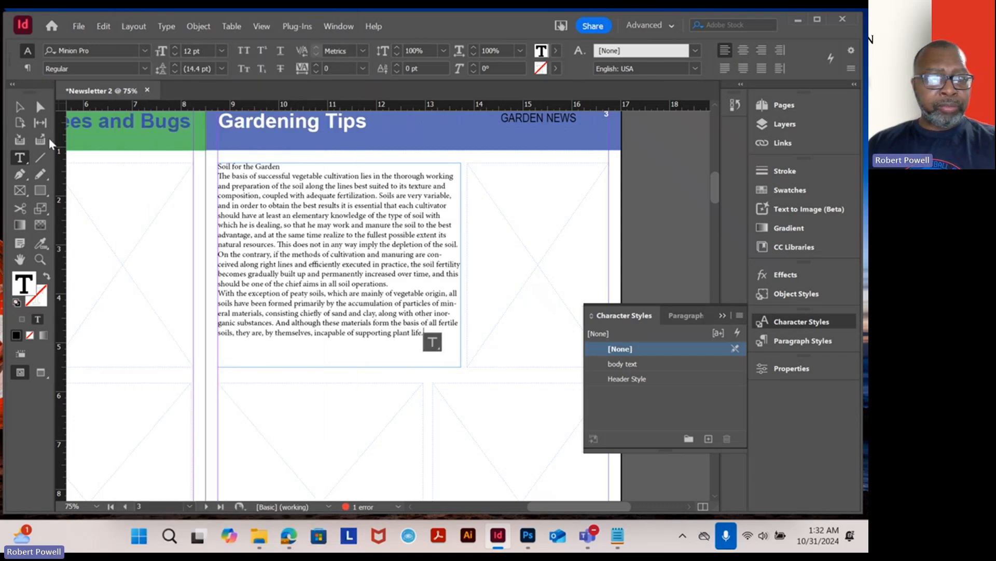
- Apply the body text character style to the Soil for the Garden article's body paragraphs
click(24, 109)
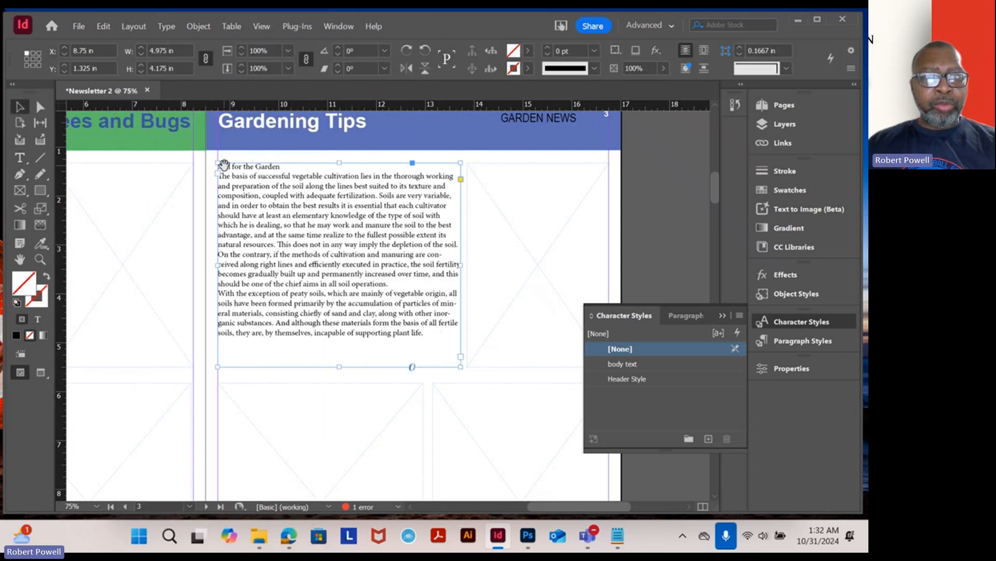
drag(222, 162, 322, 206)
click(20, 157)
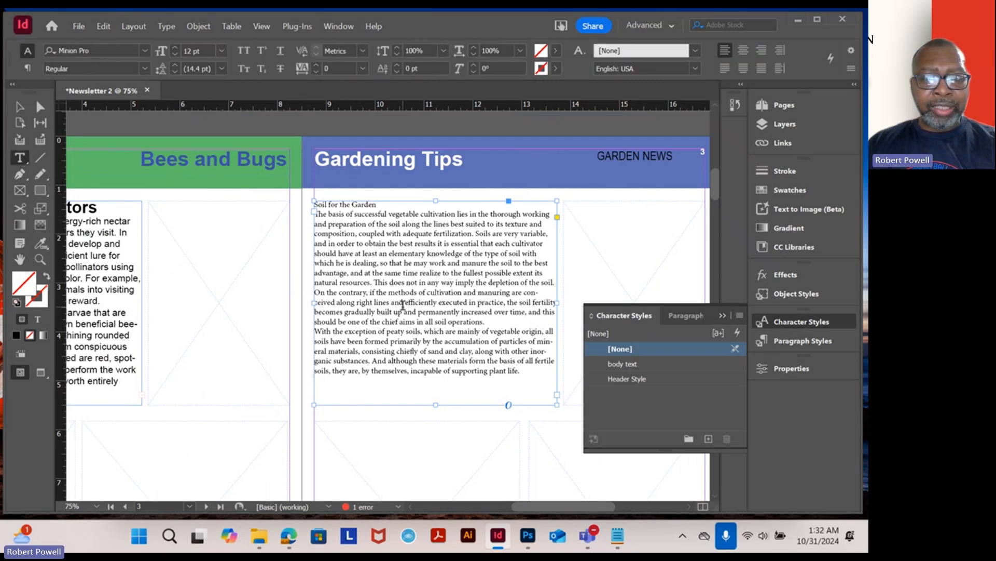
drag(520, 371, 313, 212)
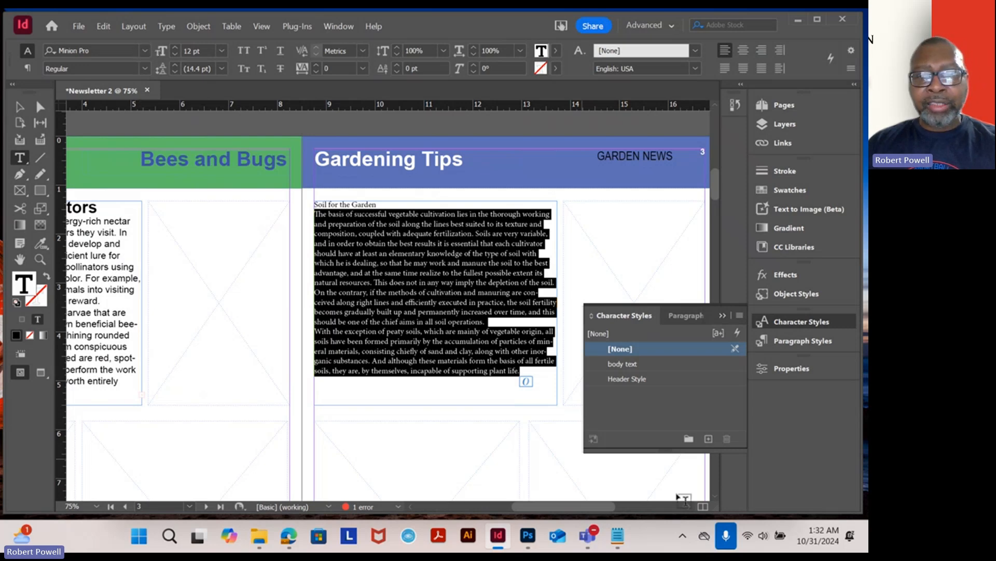
click(622, 364)
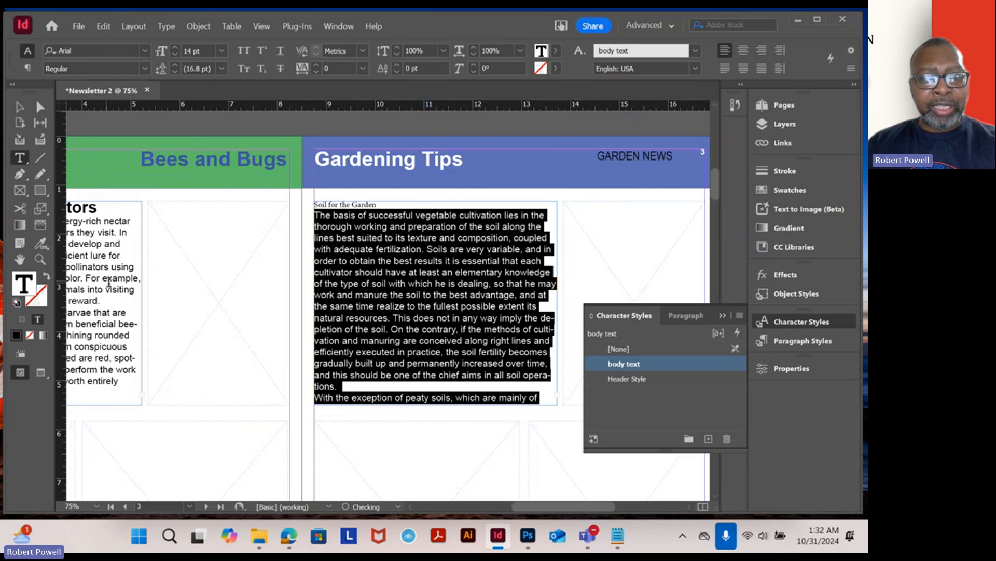
- Apply Header Style to the Soil for the Garden heading
drag(378, 204, 312, 206)
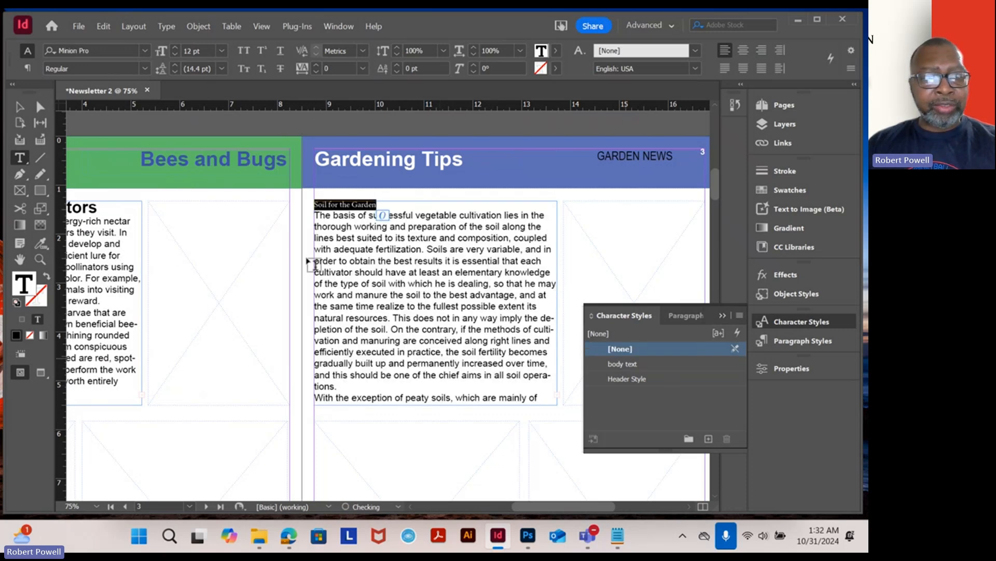
click(623, 380)
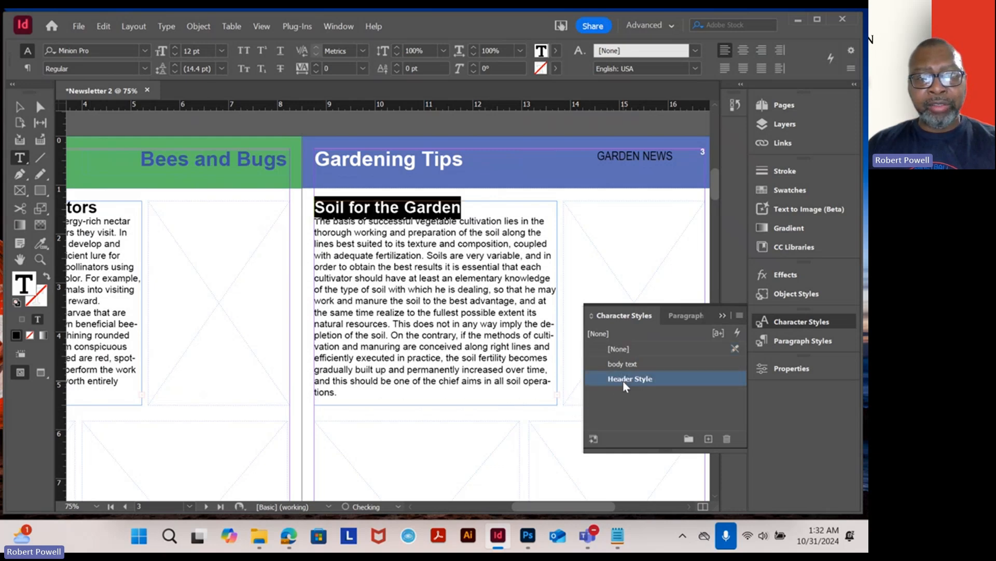
- Place the Graphic_2_GardenTools image from Lesson03's Links folder into the empty frame beside the Pollinators and Predators article
click(20, 107)
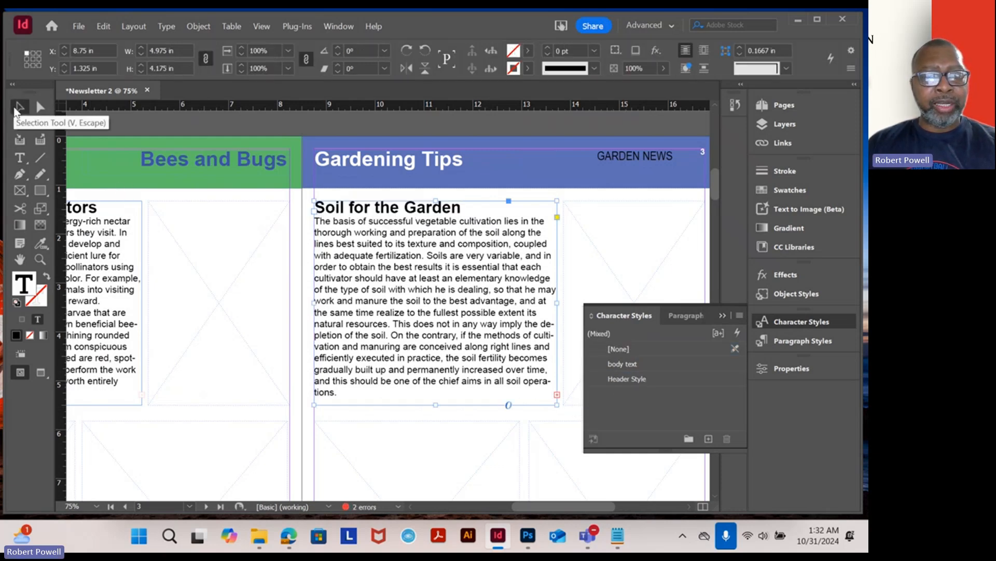
click(240, 272)
scroll(250, 281, down, 3)
scroll(371, 284, up, 1)
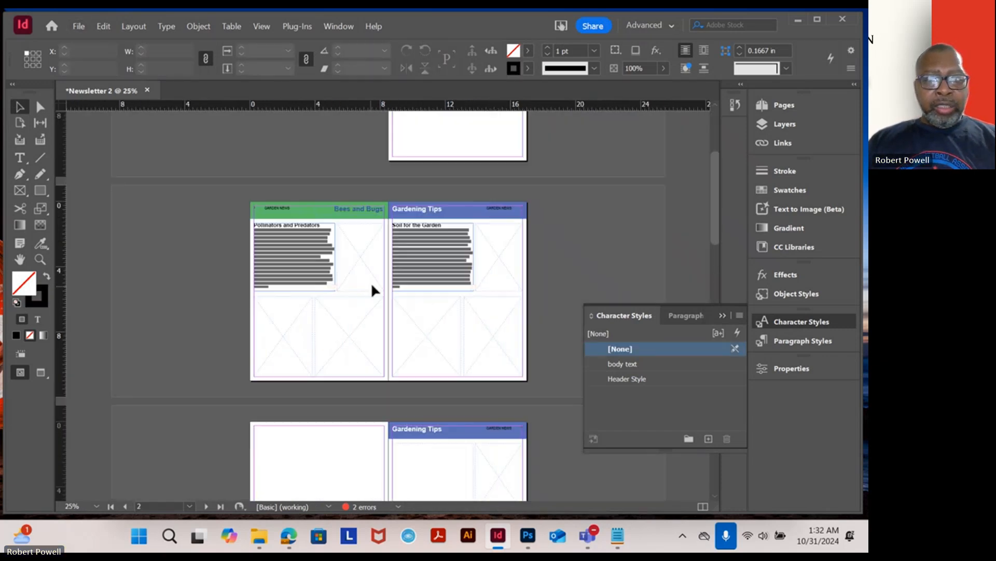
scroll(371, 281, up, 1)
drag(436, 249, 375, 298)
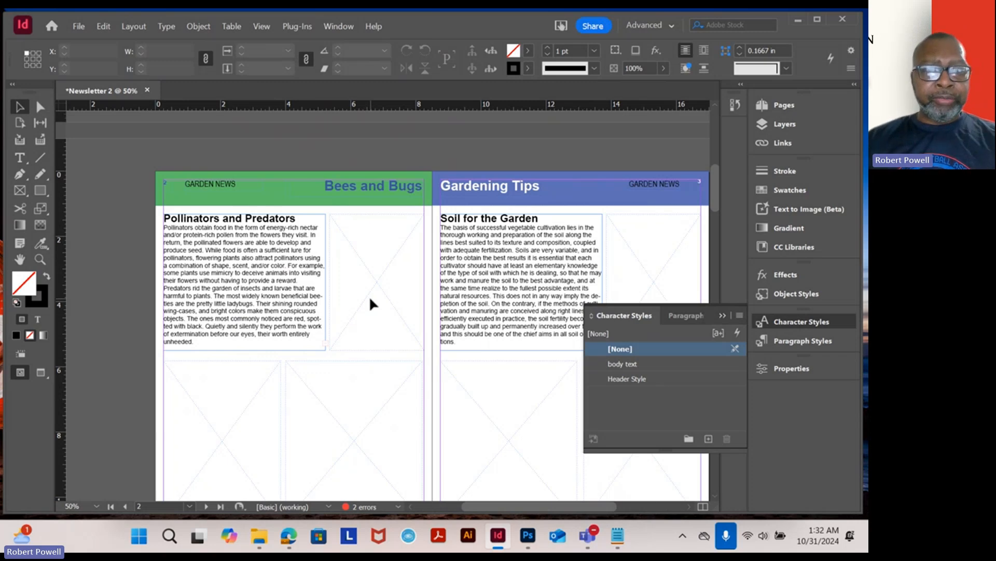
click(376, 270)
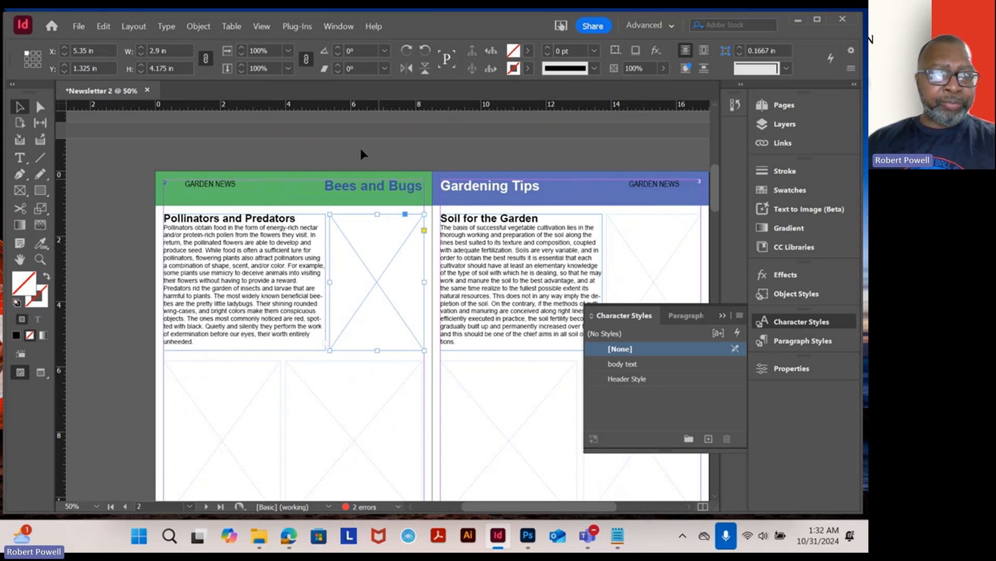
click(80, 29)
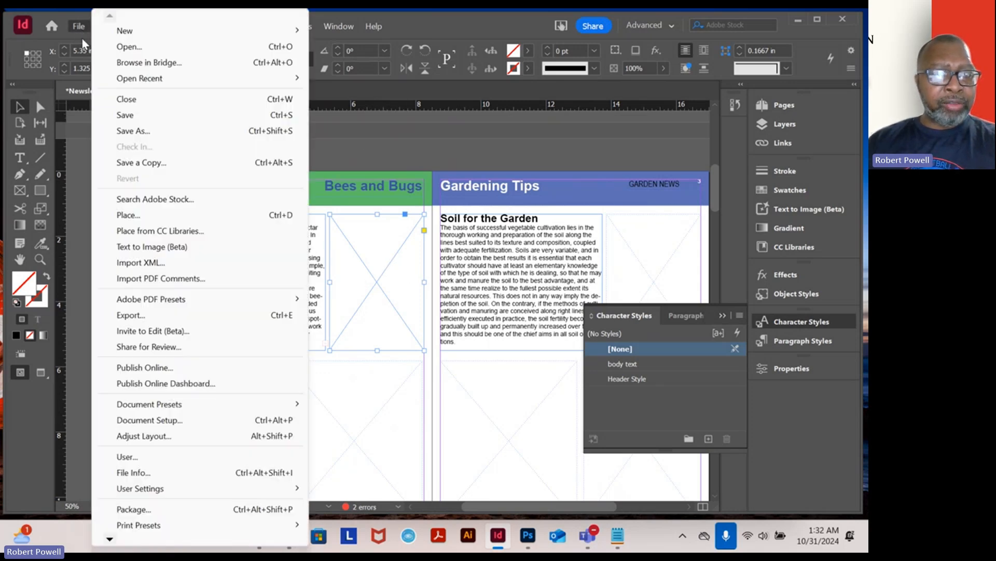
click(137, 218)
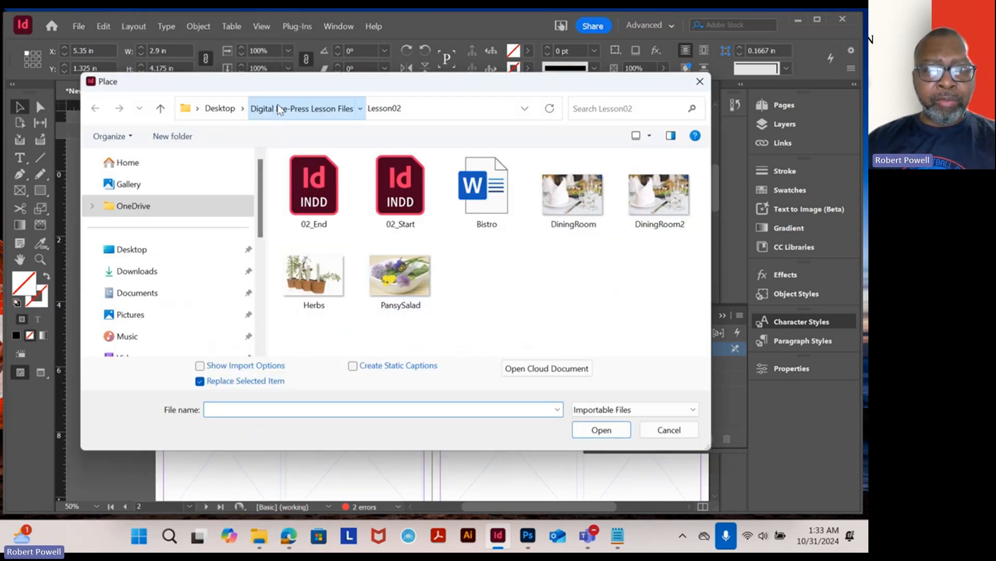
click(274, 109)
click(332, 219)
double_click(332, 219)
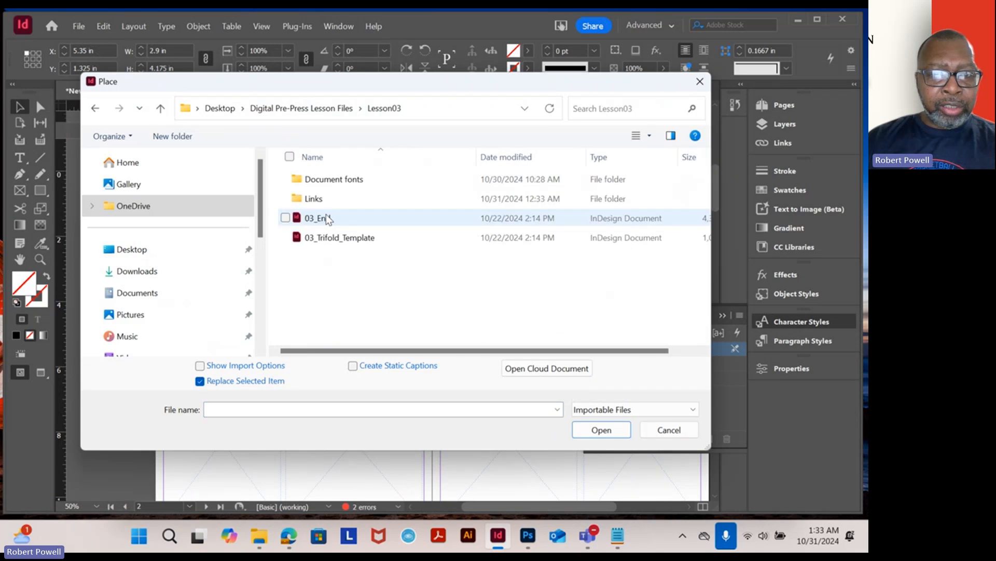
double_click(312, 198)
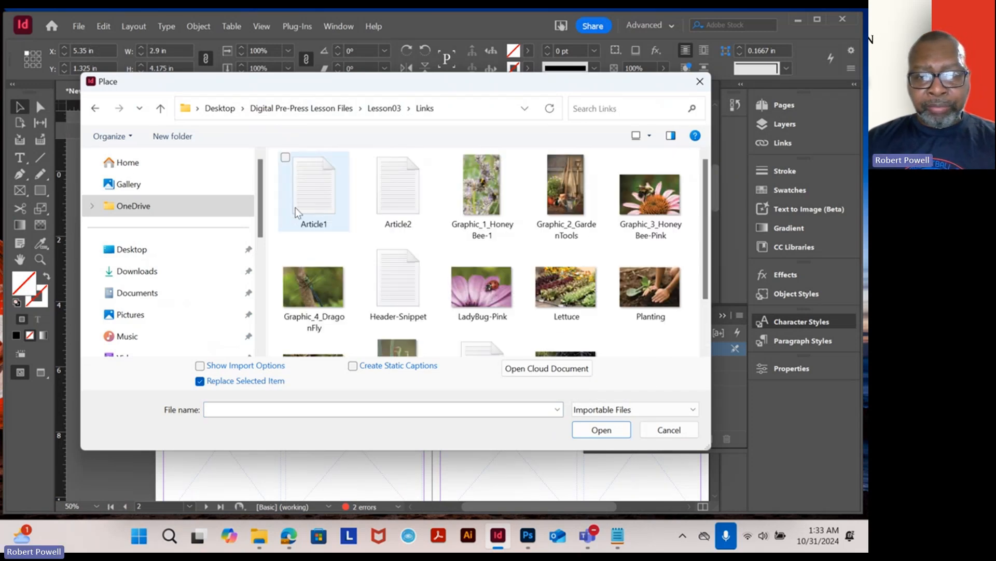
double_click(568, 200)
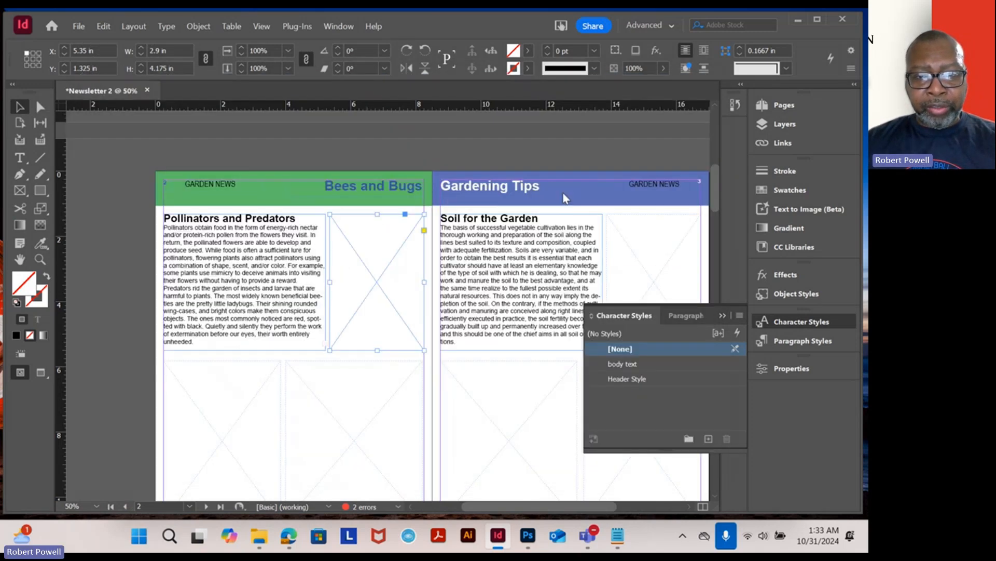
click(372, 395)
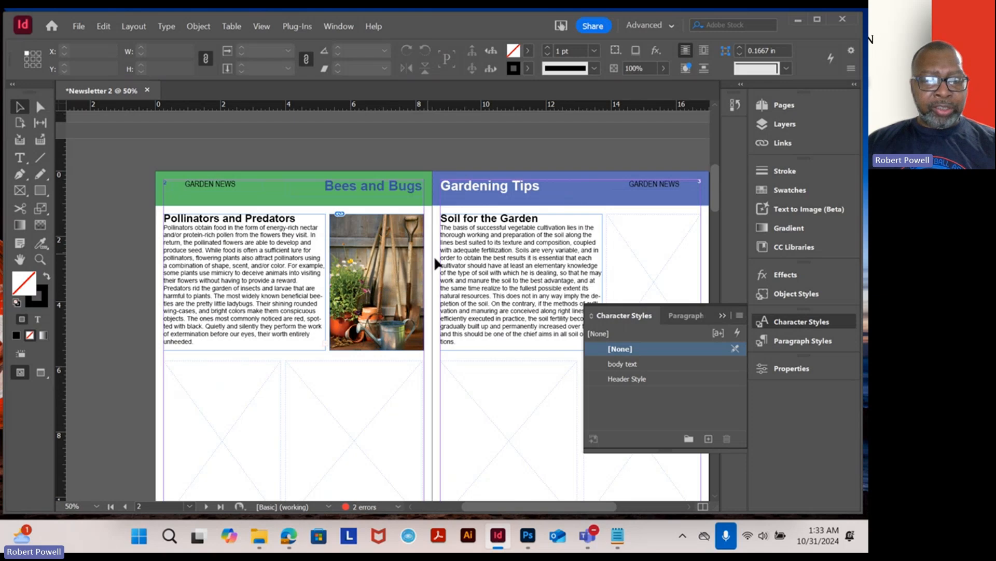
- Try to scale the garden tools image inside its frame by adjusting its corner, bottom and top handles
scroll(469, 277, up, 2)
scroll(391, 272, down, 1)
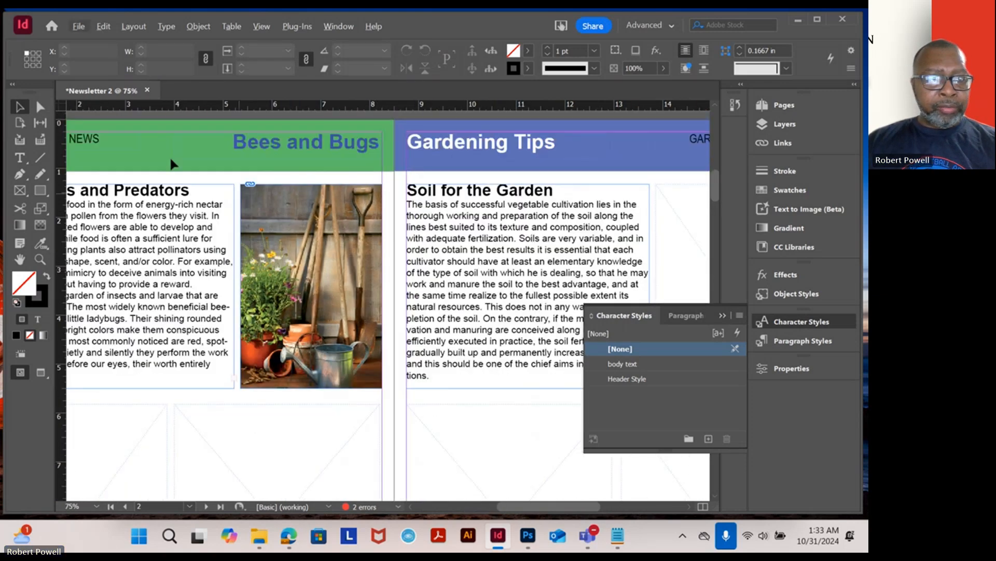
click(42, 108)
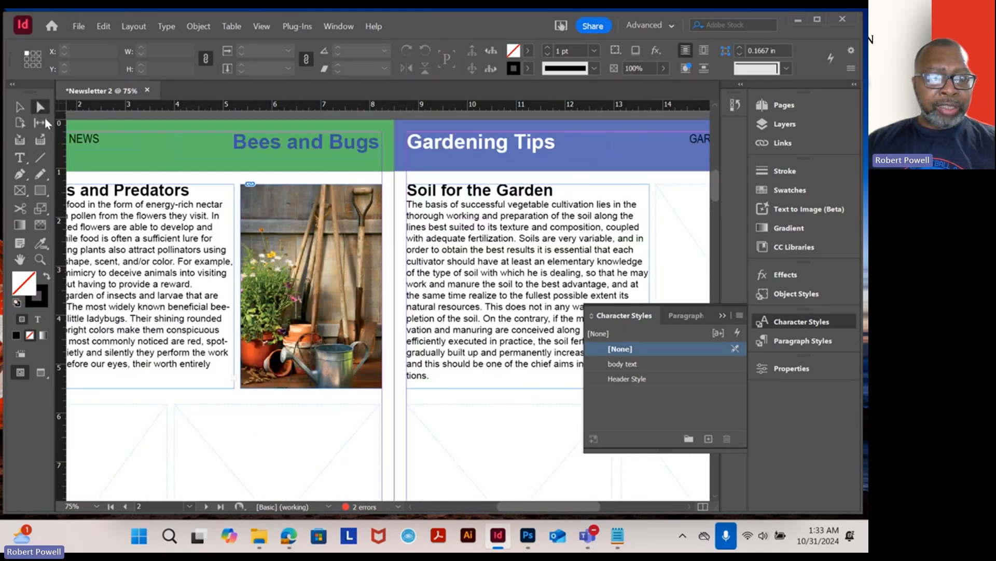
click(318, 262)
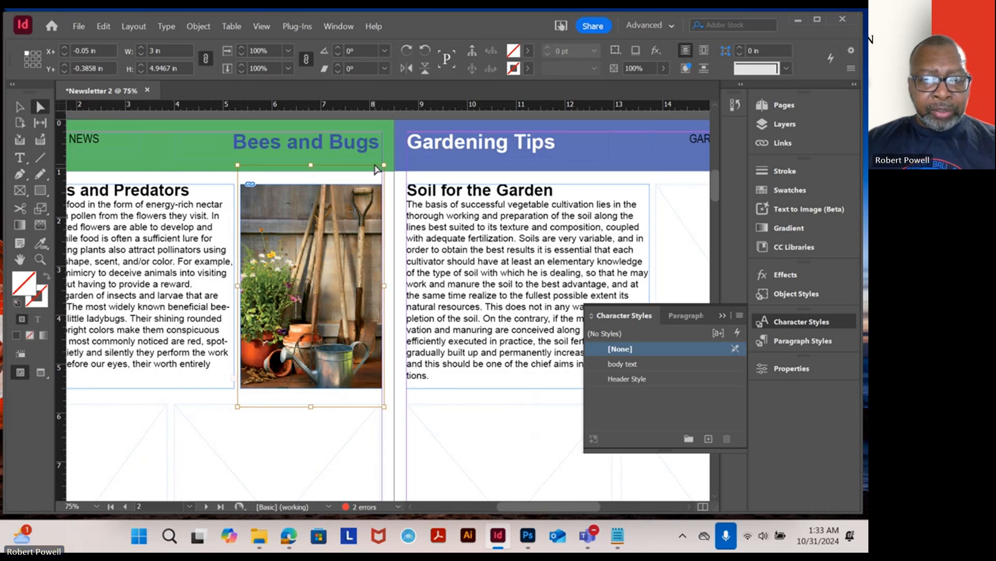
drag(384, 165, 367, 205)
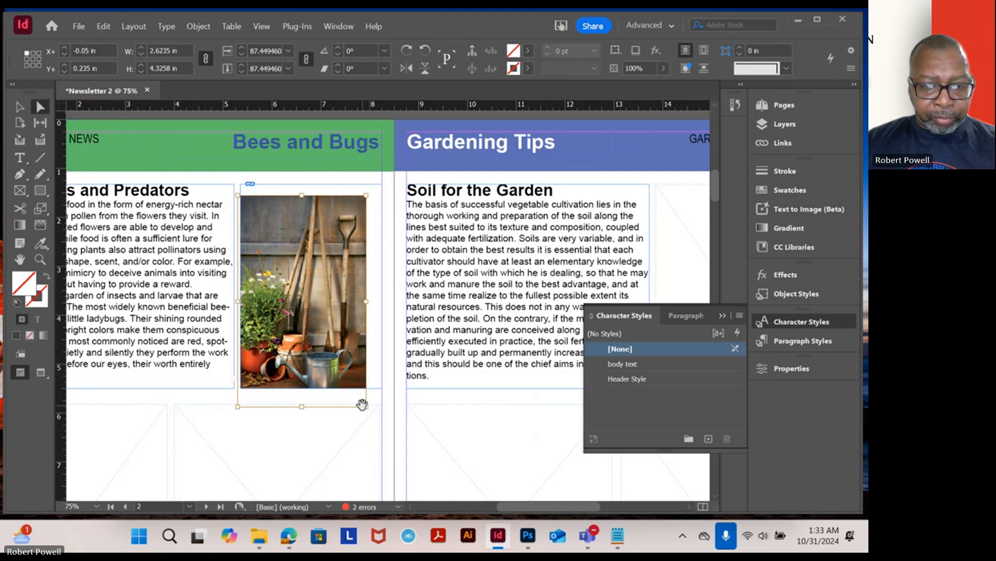
drag(366, 407, 355, 387)
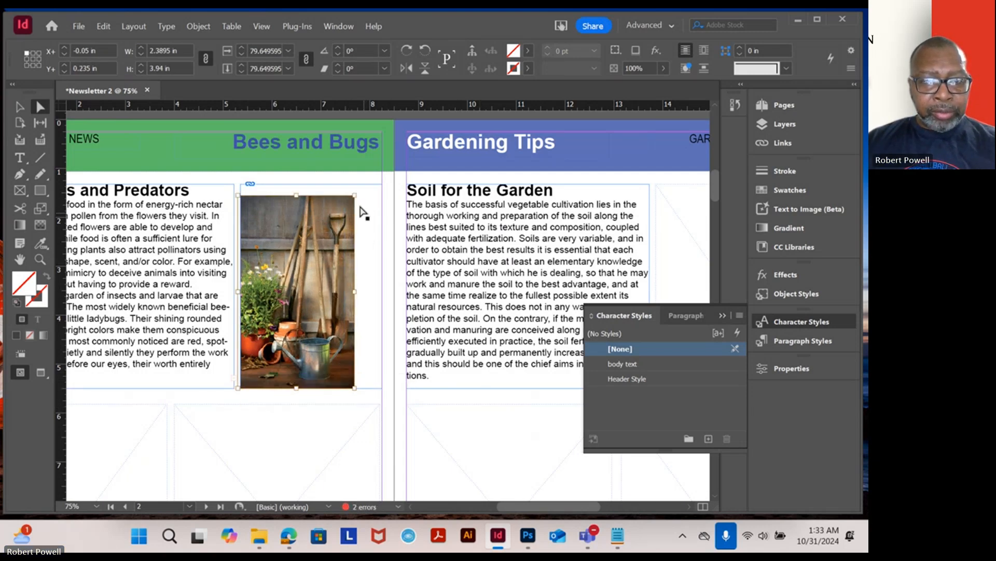
drag(356, 195, 362, 185)
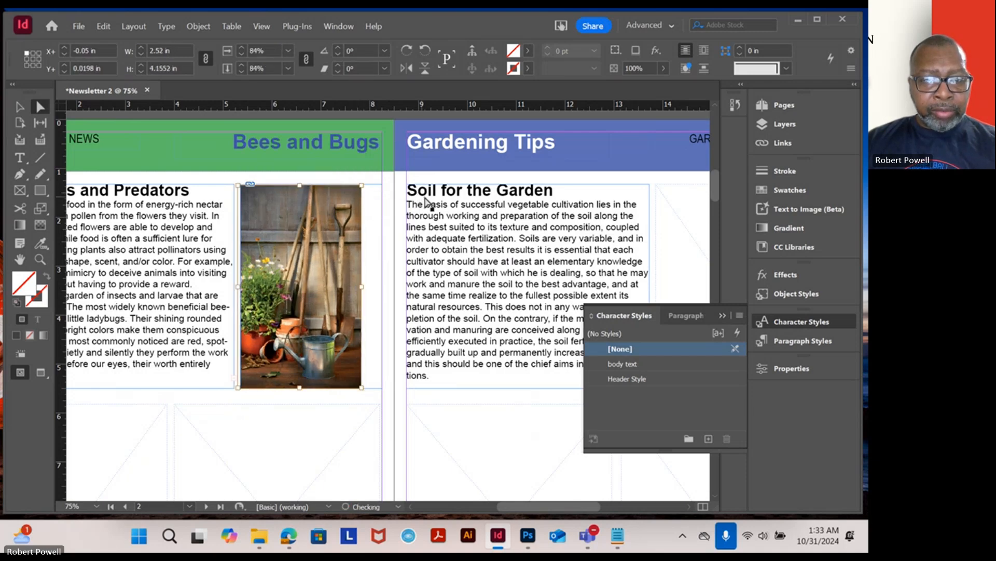
click(21, 107)
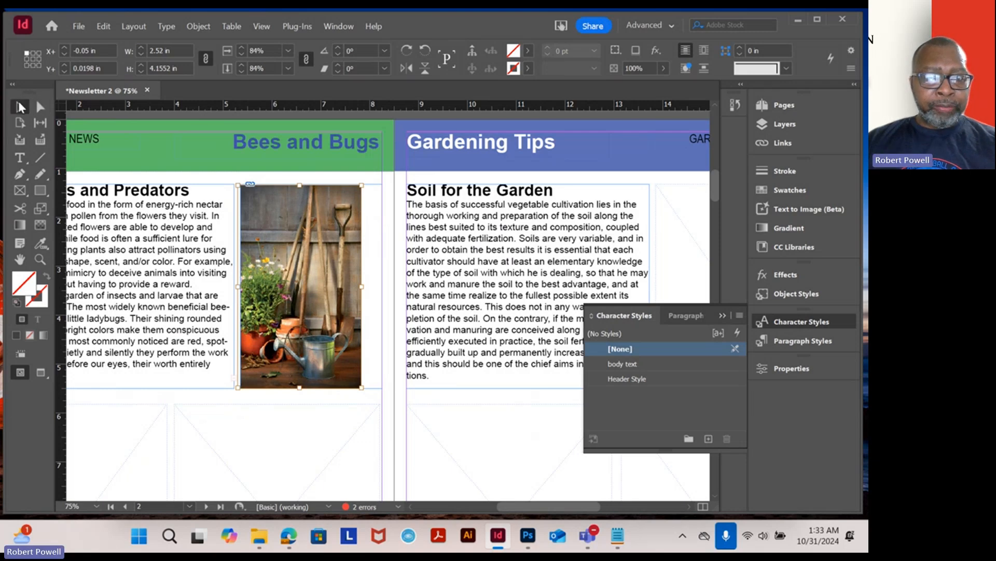
- Undo the scaling changes to the garden tools image, restoring the graphic in its frame
key(ctrl+z)
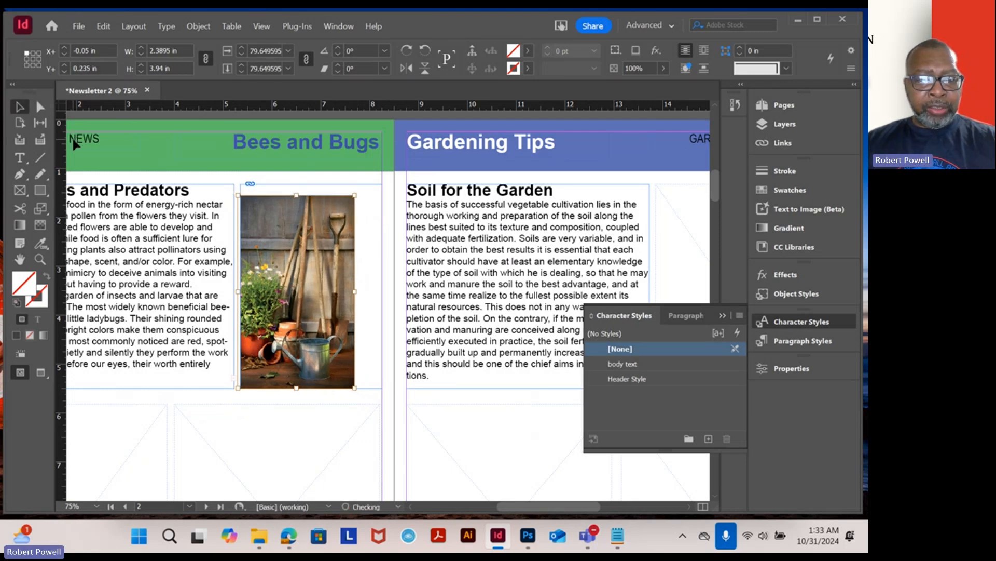
key(ctrl+z)
key(ctrl+z)
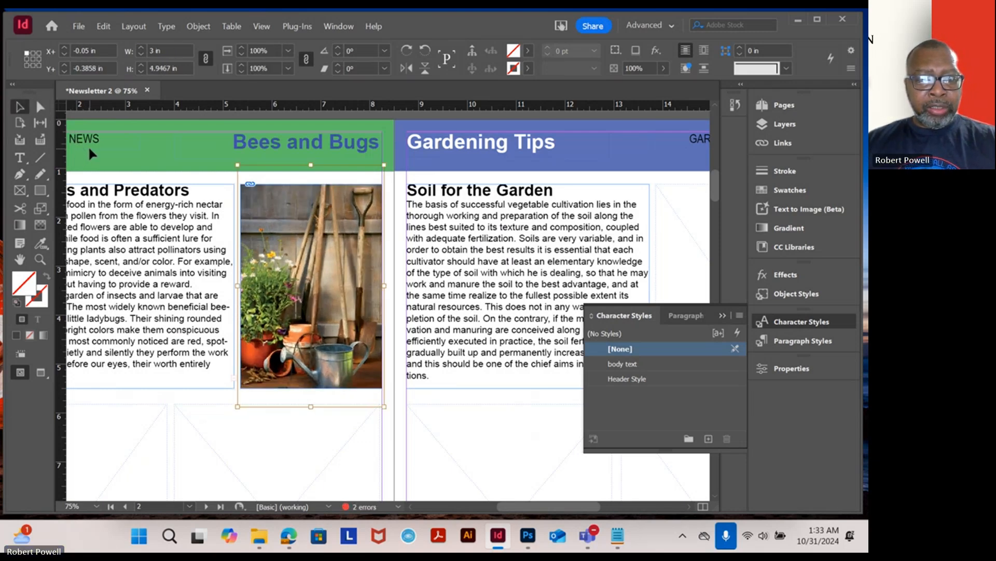
key(ctrl+z)
key(ctrl+z)
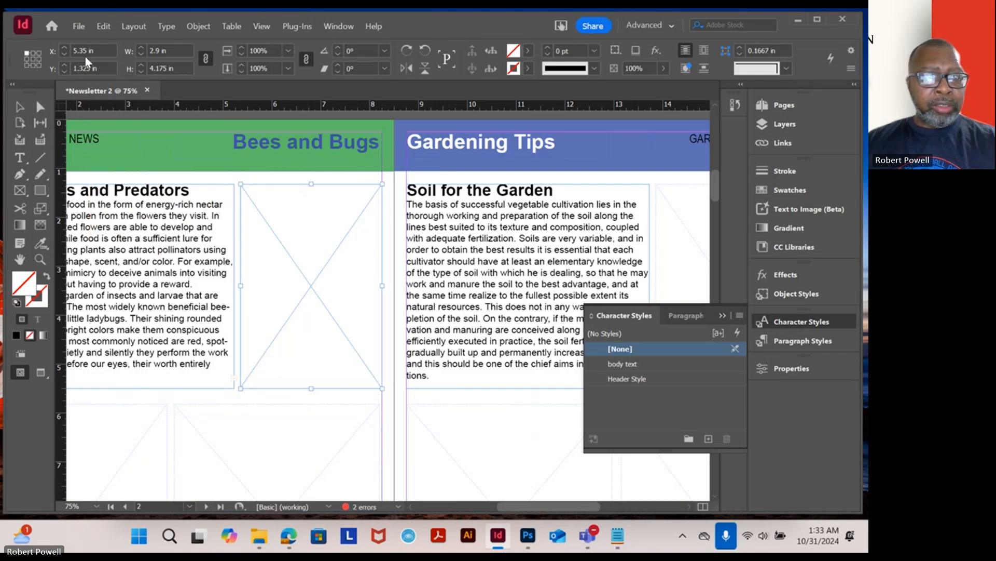
click(85, 30)
click(372, 282)
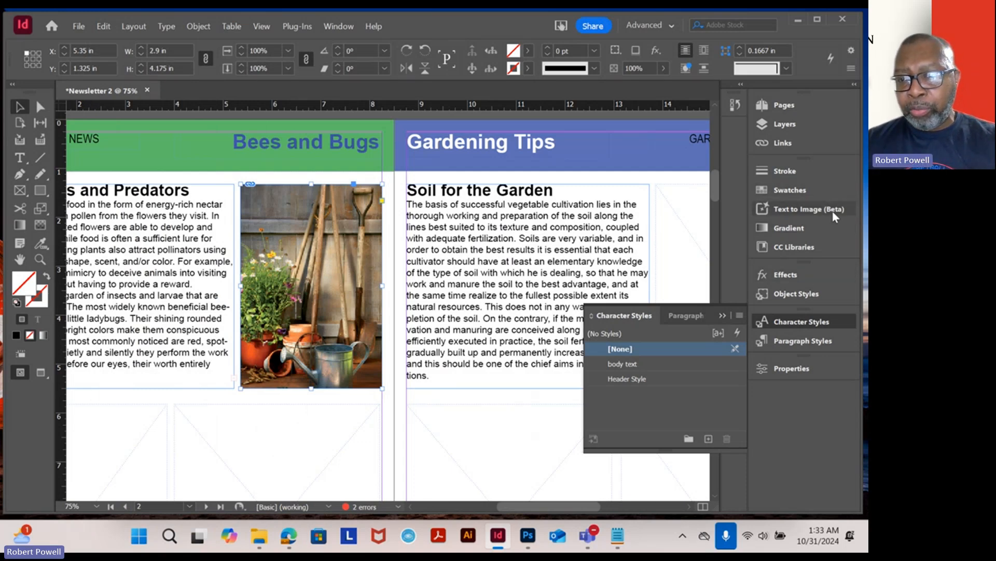
- Place the LadyBug-Pink image from the Links folder into the empty frame below the Pollinators and Predators article
click(805, 369)
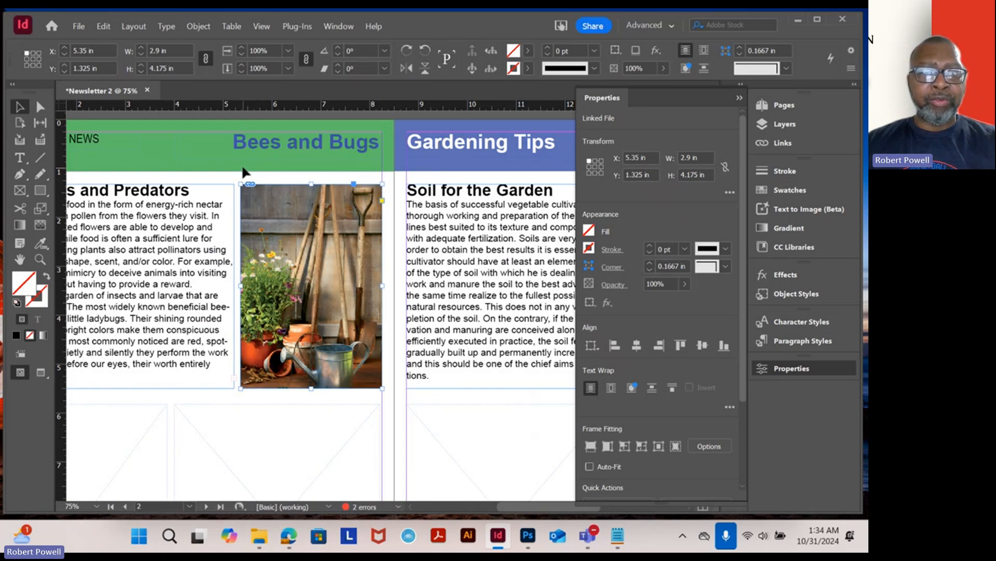
scroll(405, 254, down, 1)
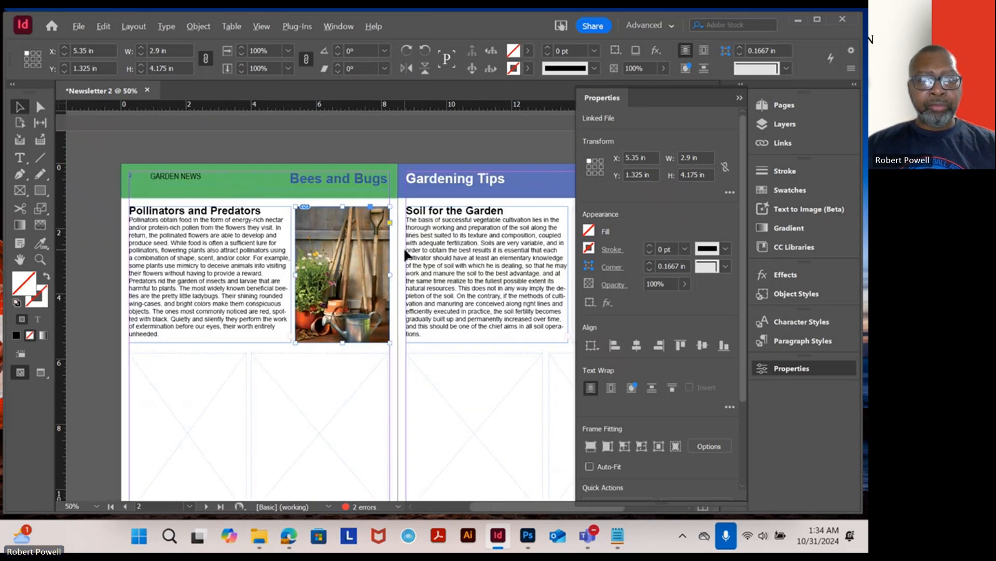
scroll(358, 363, down, 3)
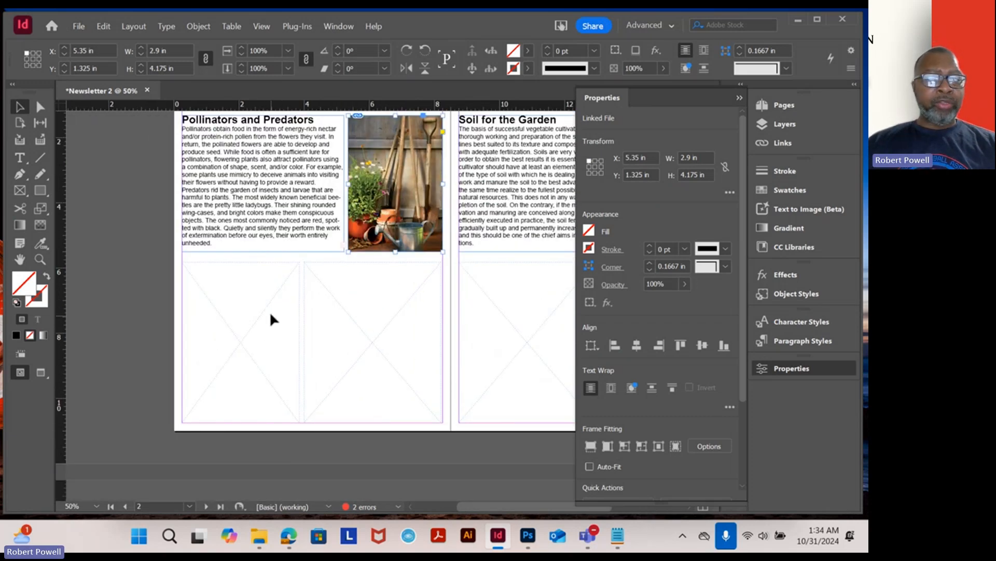
click(235, 313)
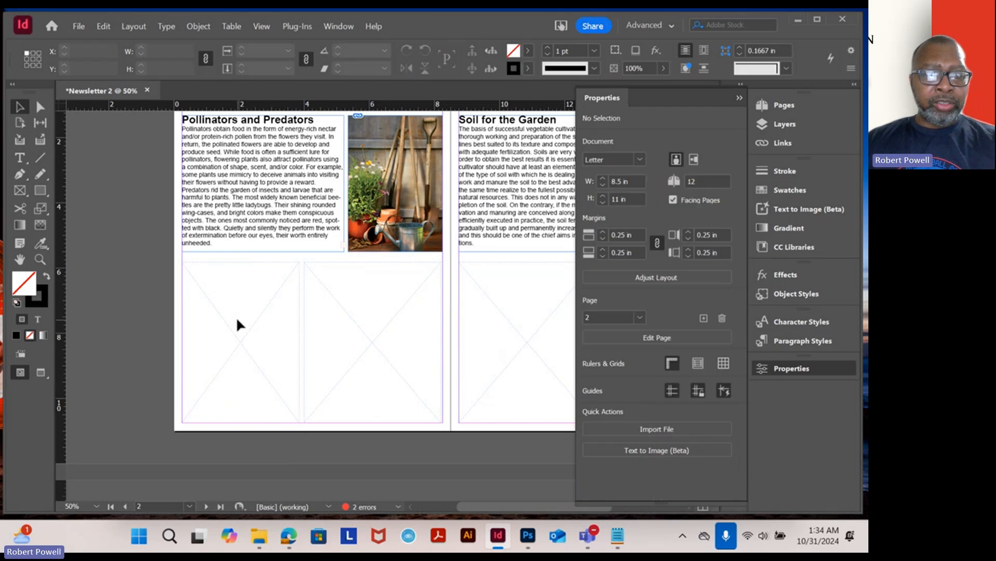
click(20, 157)
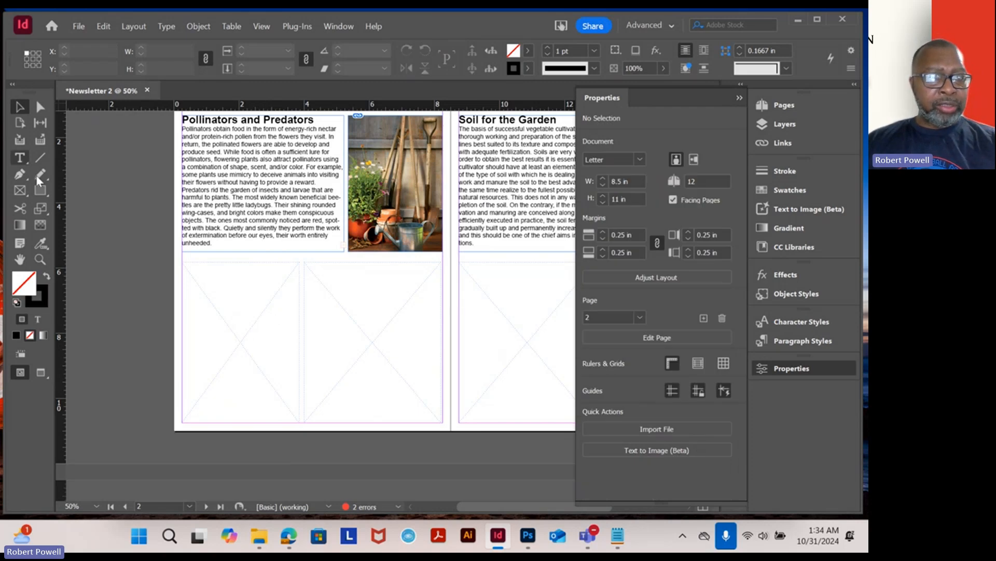
click(244, 314)
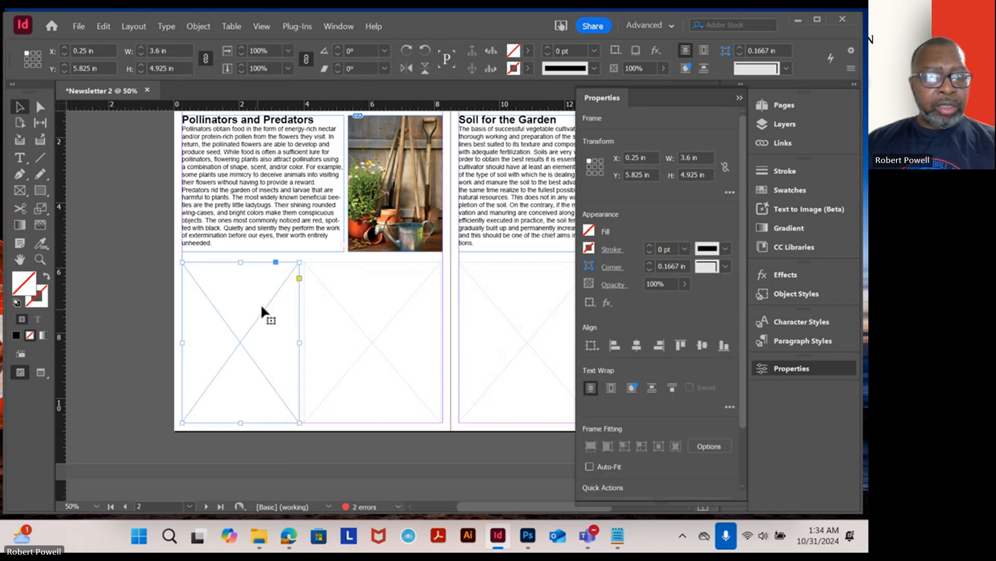
click(79, 26)
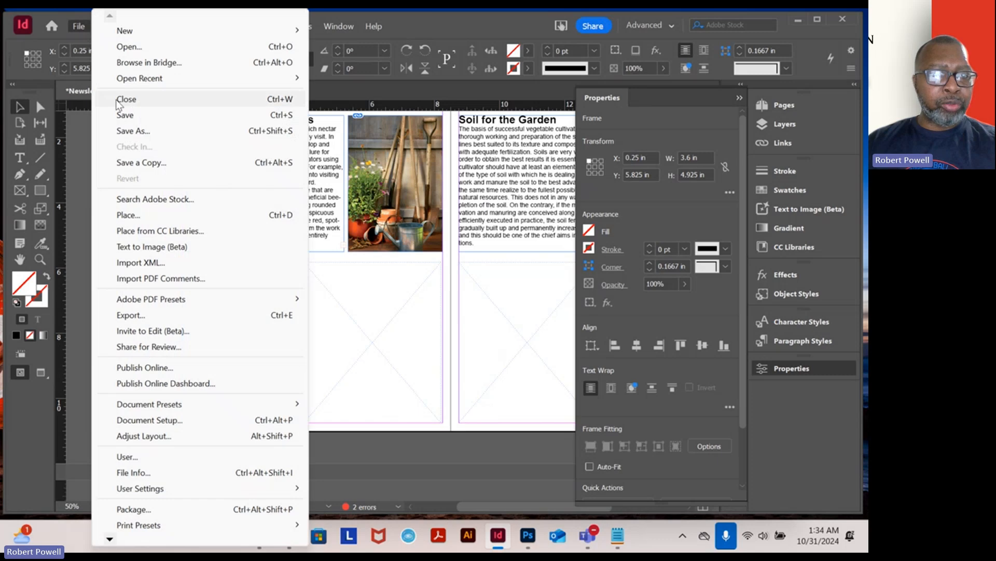
click(172, 216)
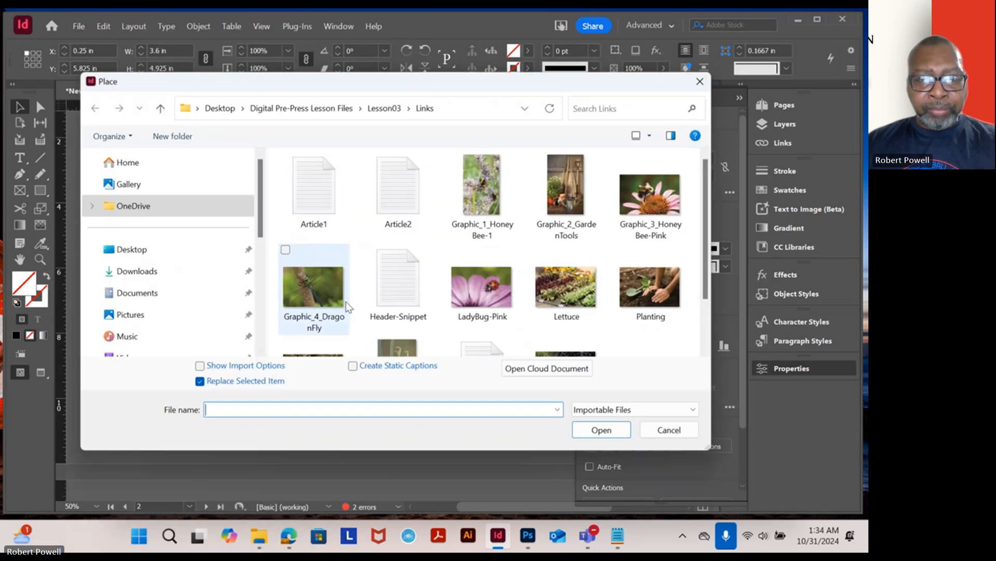
double_click(492, 294)
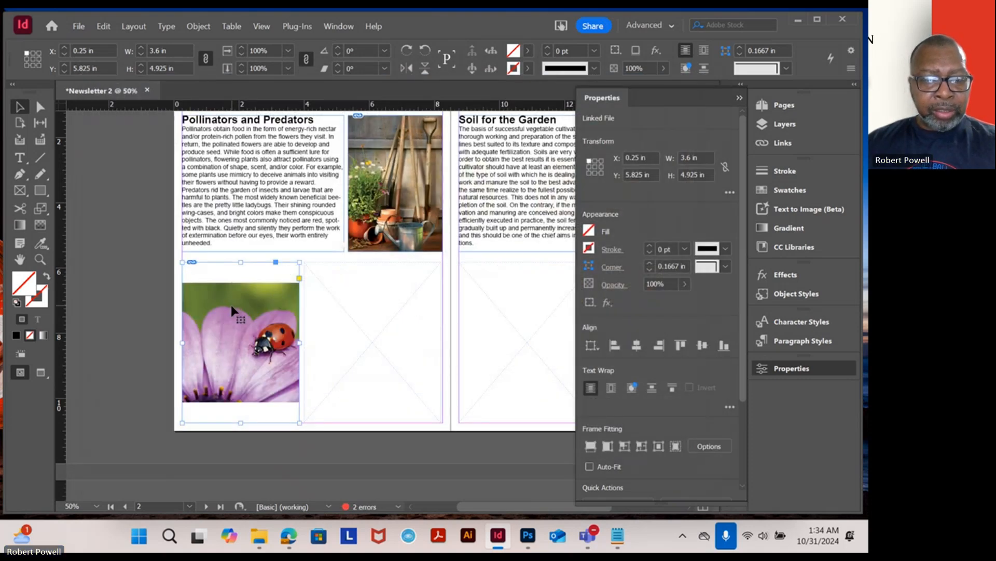
- Enlarge the ladybug image to fill its frame's height, about 7.39 × 4.93 in, and shift it left
click(40, 109)
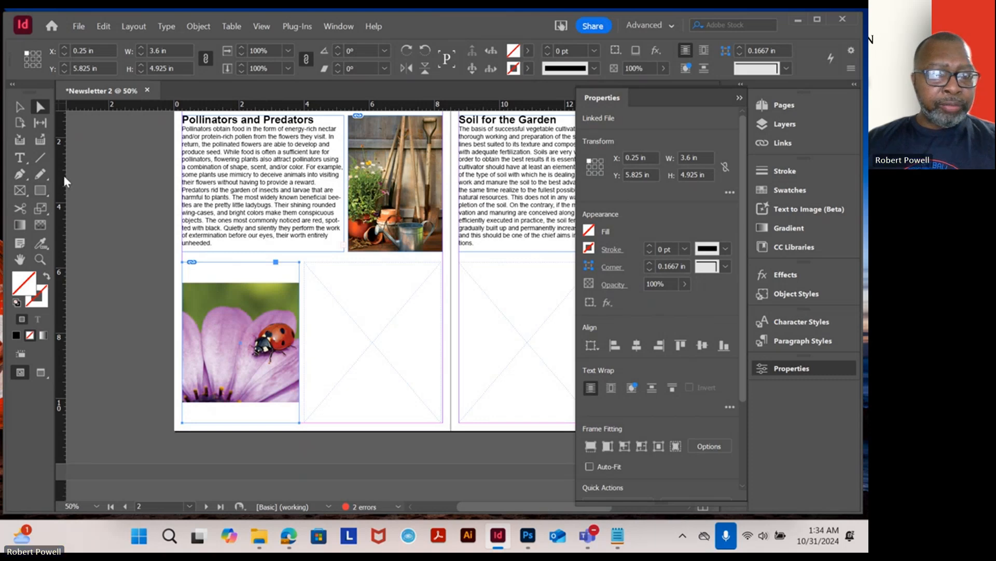
click(241, 311)
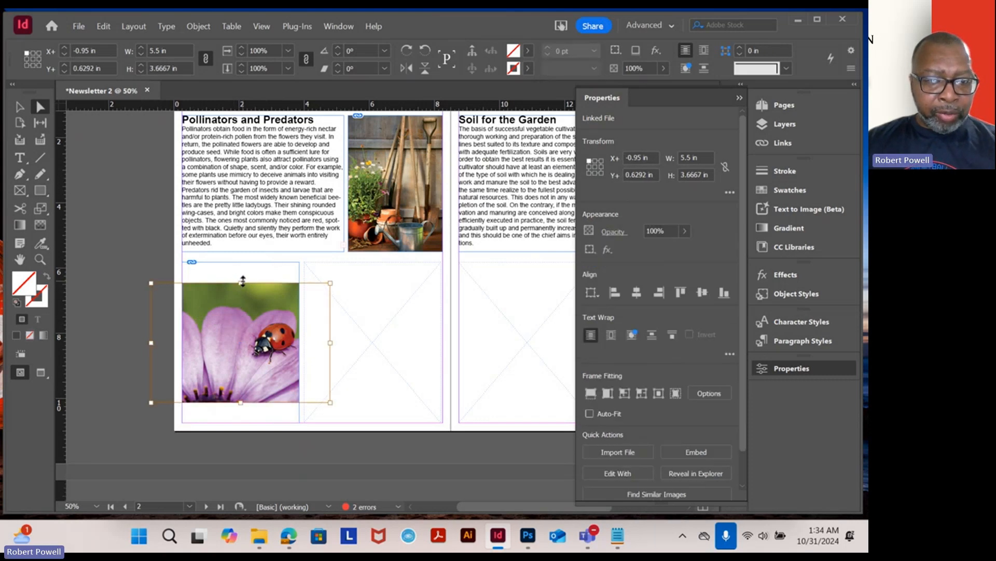
drag(243, 281, 242, 262)
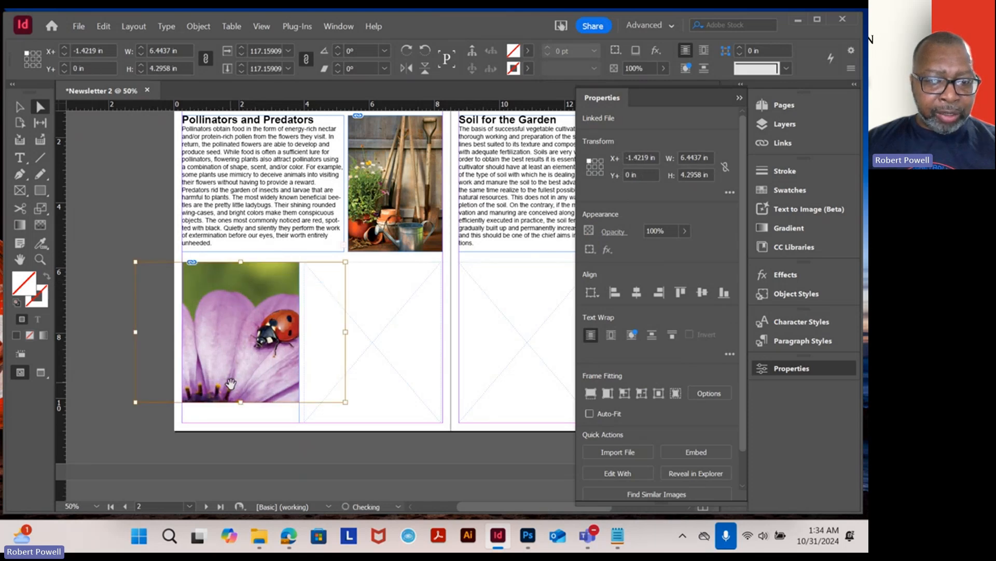
drag(241, 416, 241, 423)
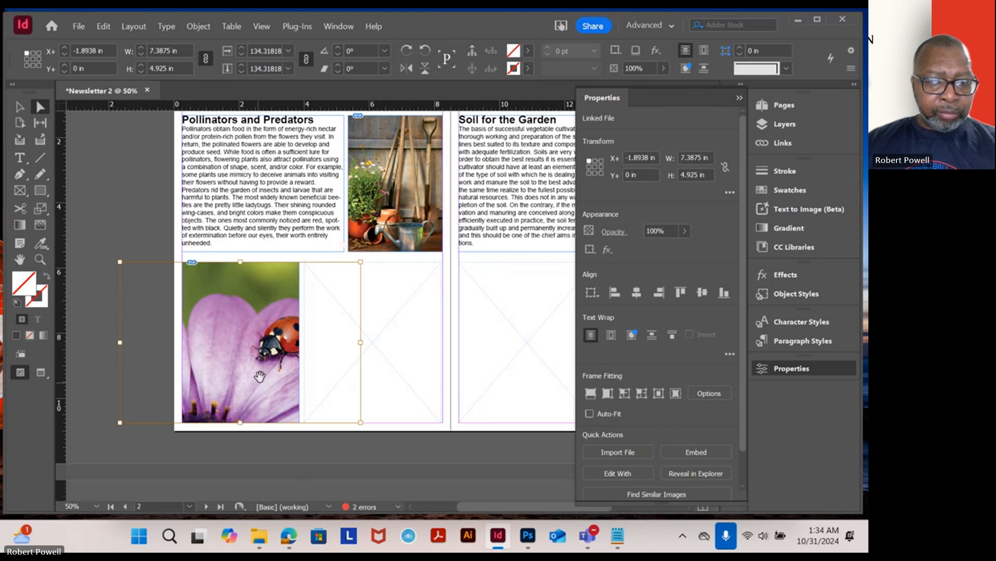
drag(263, 365, 227, 358)
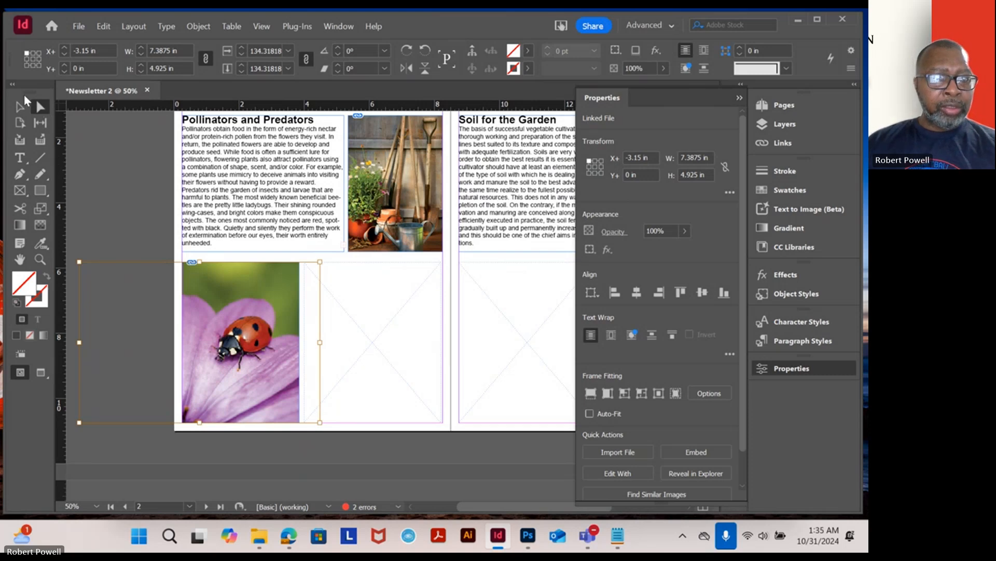
click(121, 195)
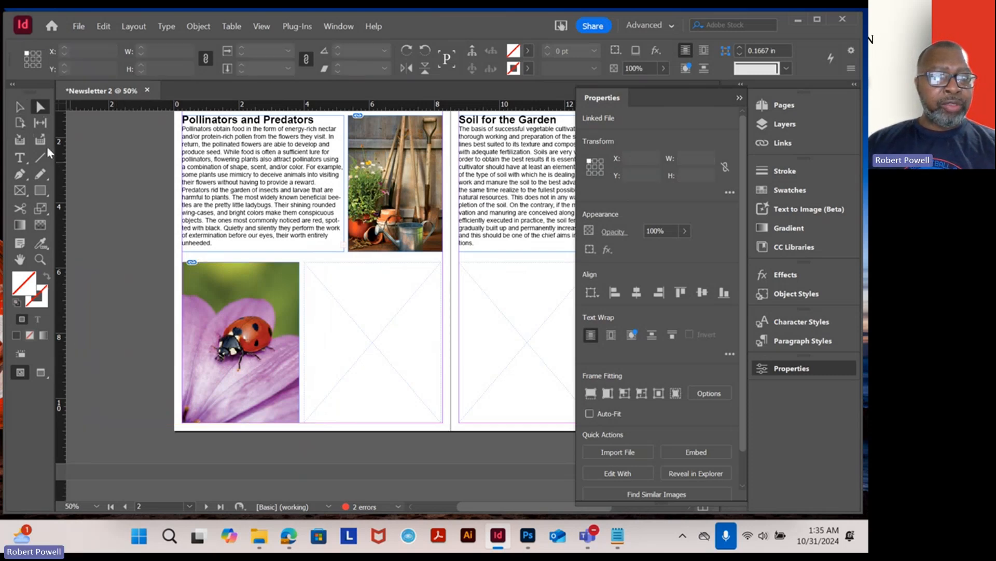
- Place the SpiderWeb image from the Links folder into the empty frame beside the ladybug picture
click(366, 343)
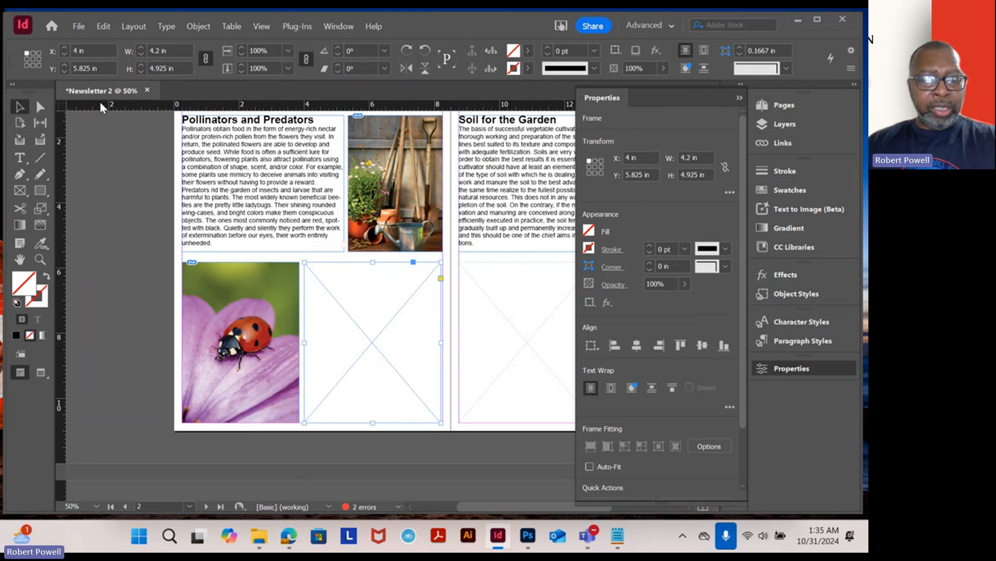
key(ctrl+d)
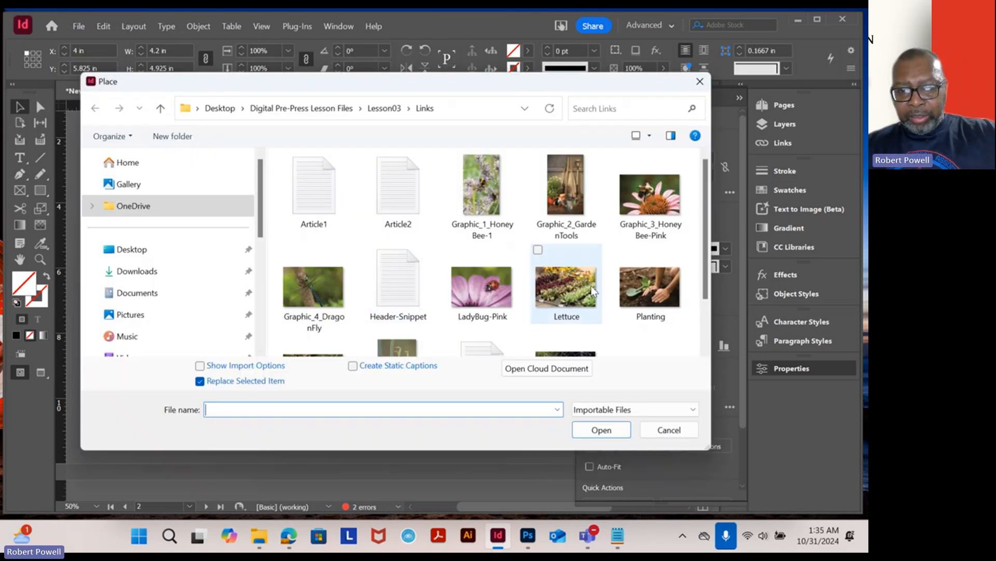
scroll(566, 273, down, 1)
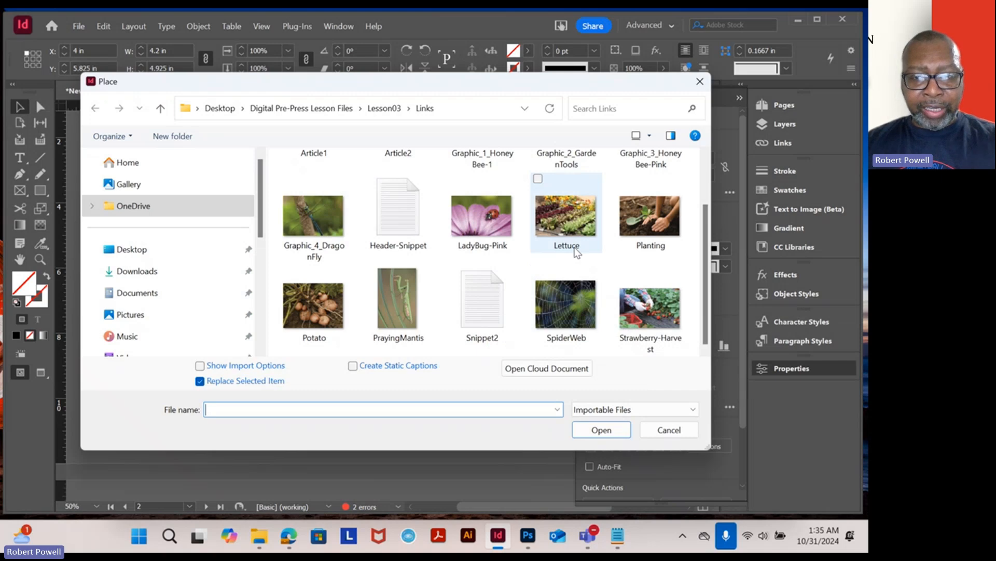
double_click(575, 310)
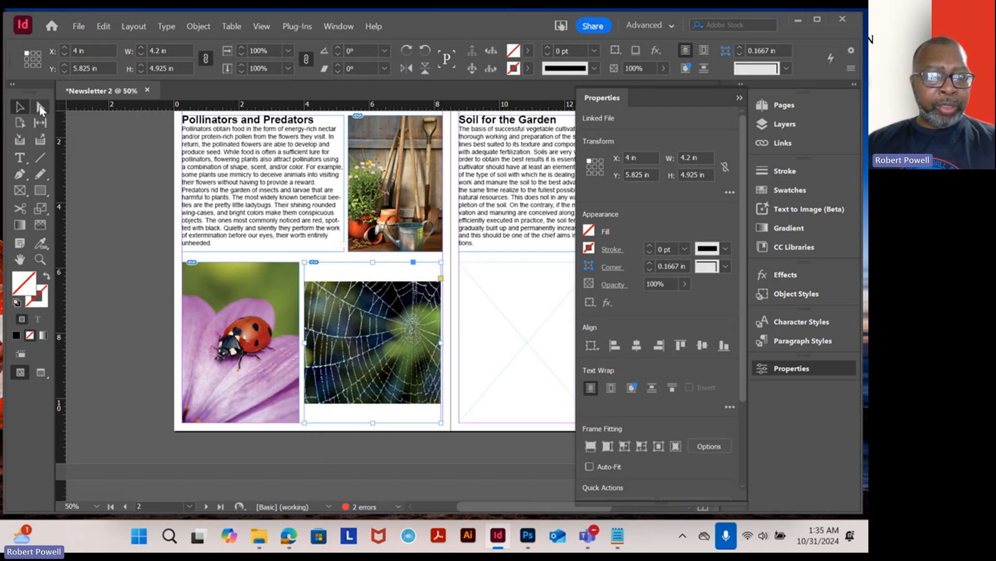
- Enlarge the spider web image to fill its frame's height, about 6.16 × 4.93 in, and shift it left
click(40, 107)
click(390, 331)
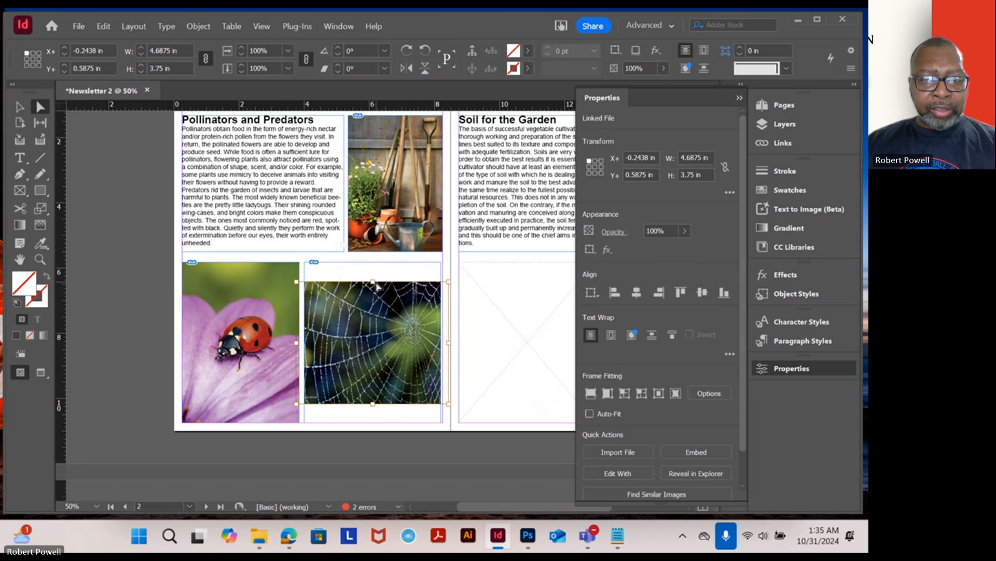
drag(372, 282, 373, 263)
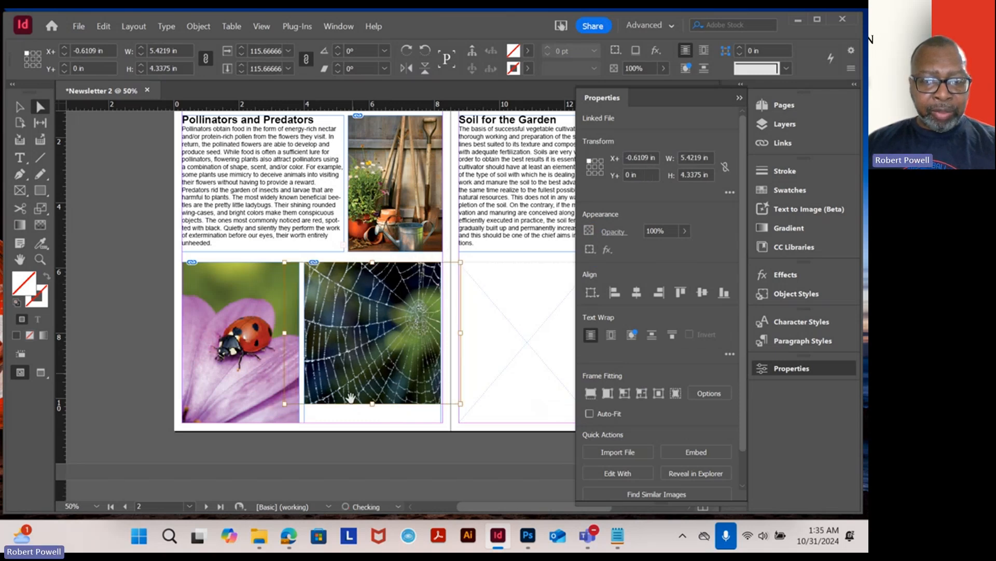
drag(372, 403, 380, 423)
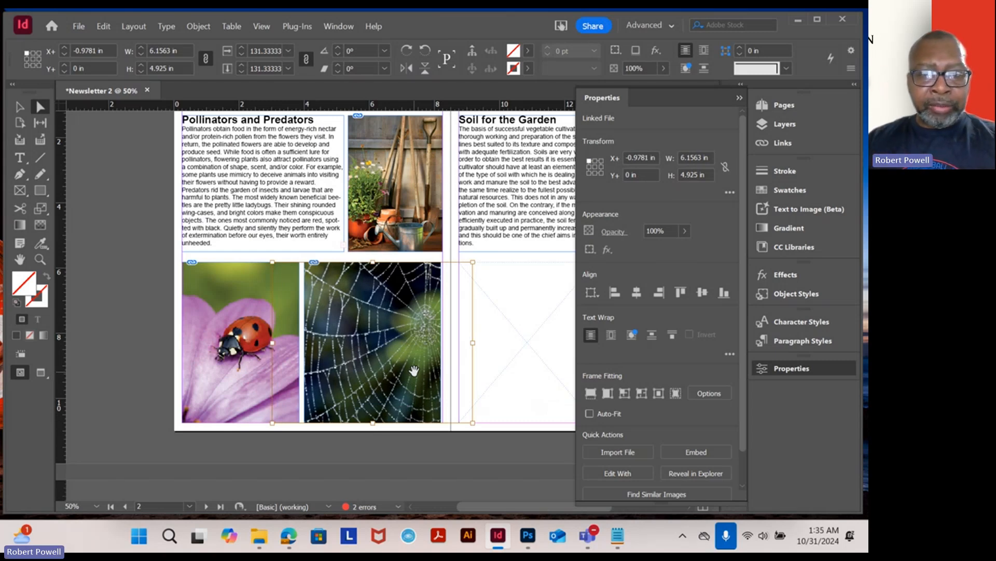
drag(409, 314, 389, 317)
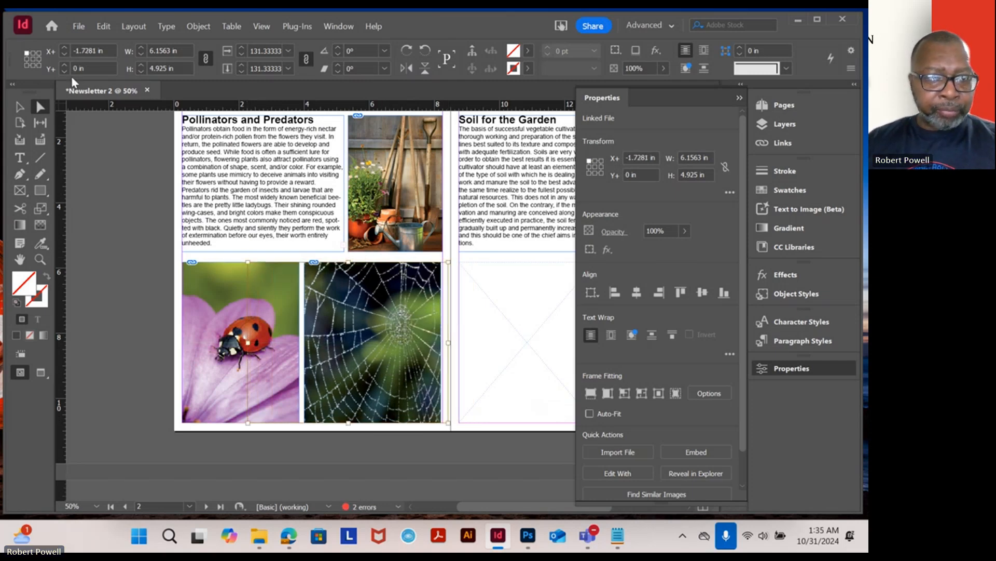
click(20, 107)
click(126, 176)
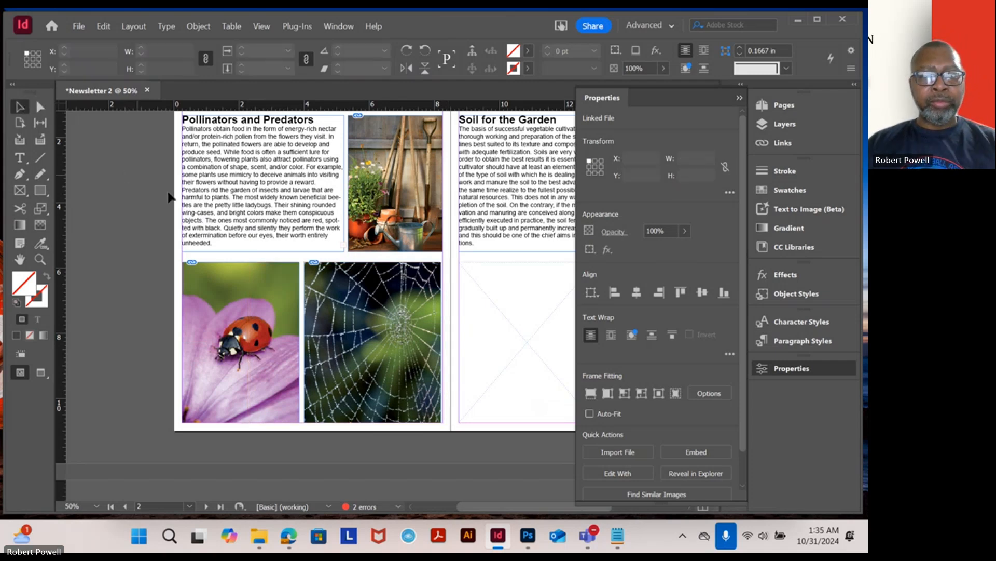
- Save the document as Newsletter 2 in the Lesson03 folder on the Desktop
key(ctrl+minus)
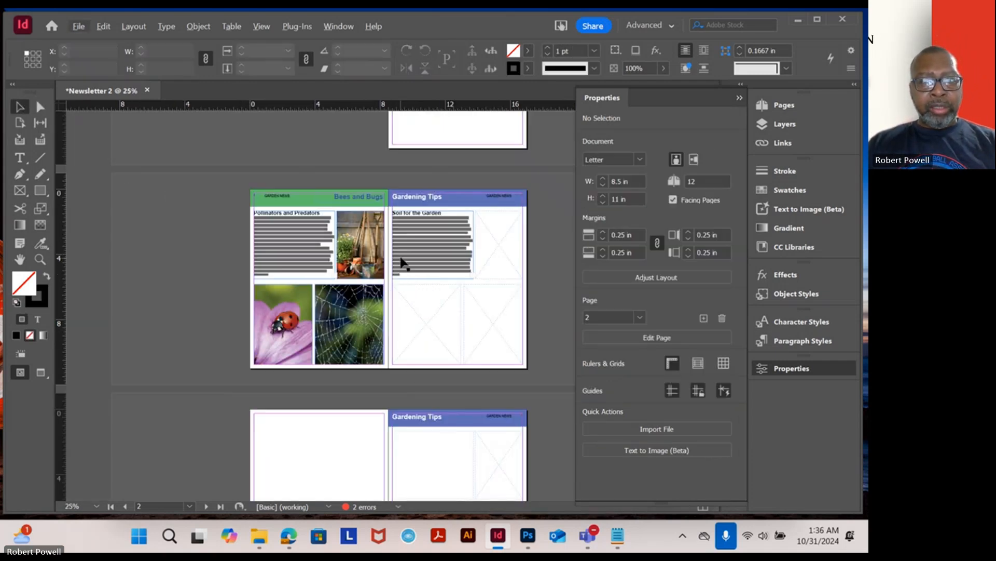
key(ctrl+equal)
drag(477, 234, 374, 246)
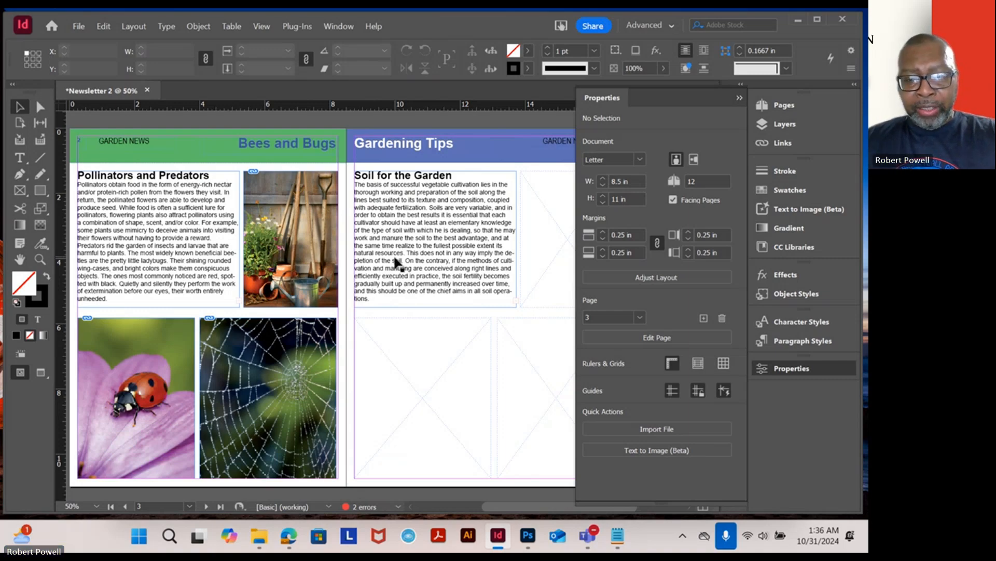
mouse_move(593, 539)
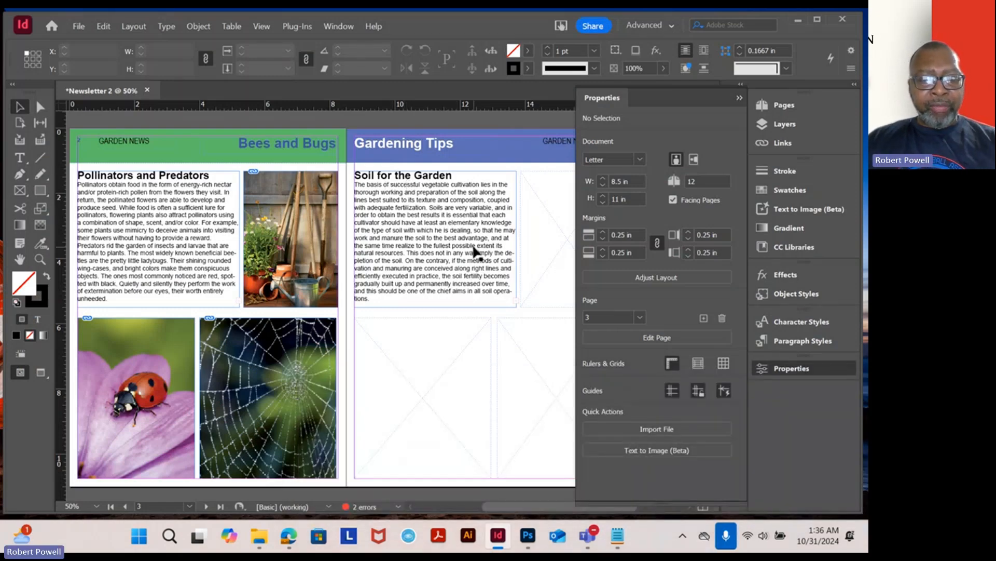
drag(514, 226, 471, 241)
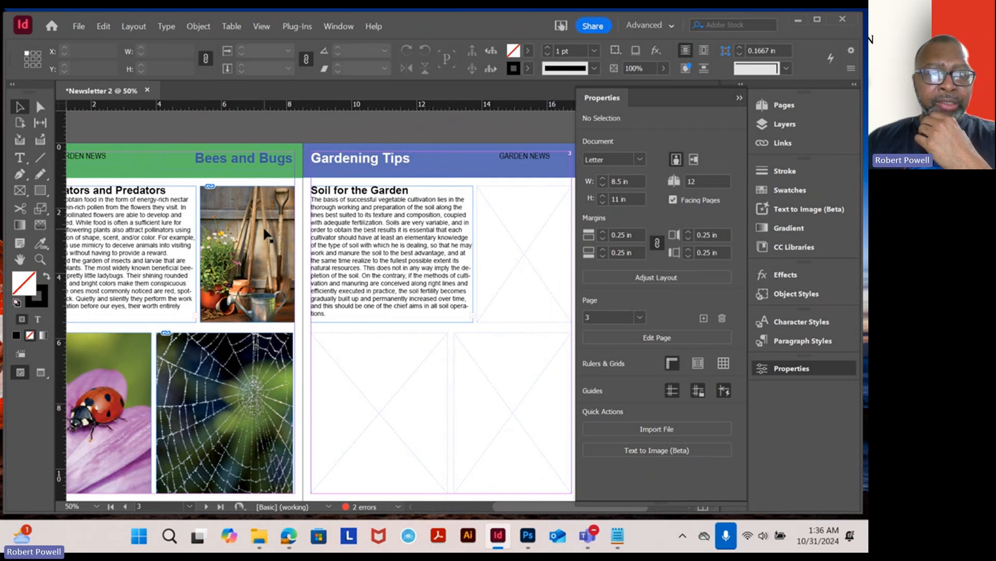
click(73, 28)
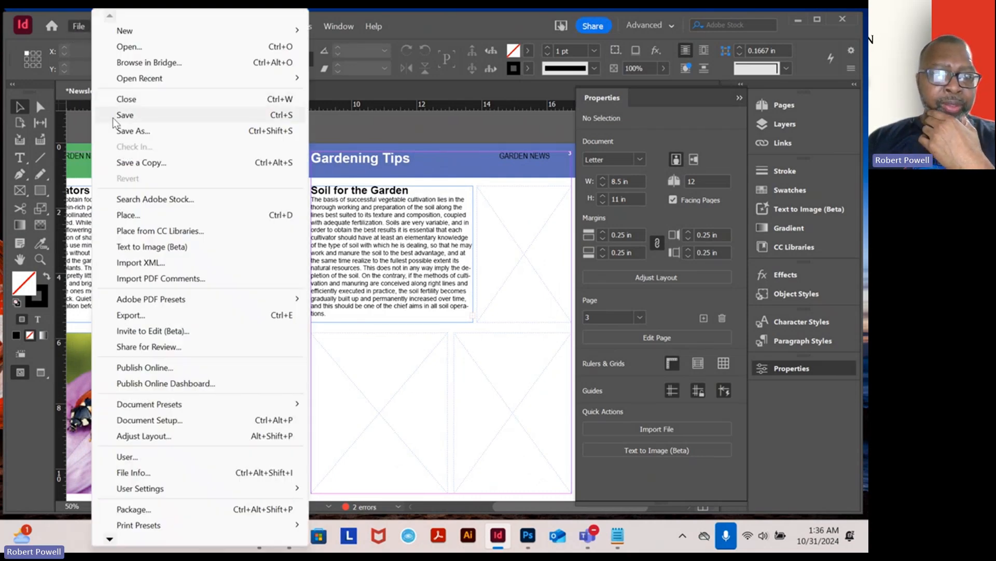
click(115, 119)
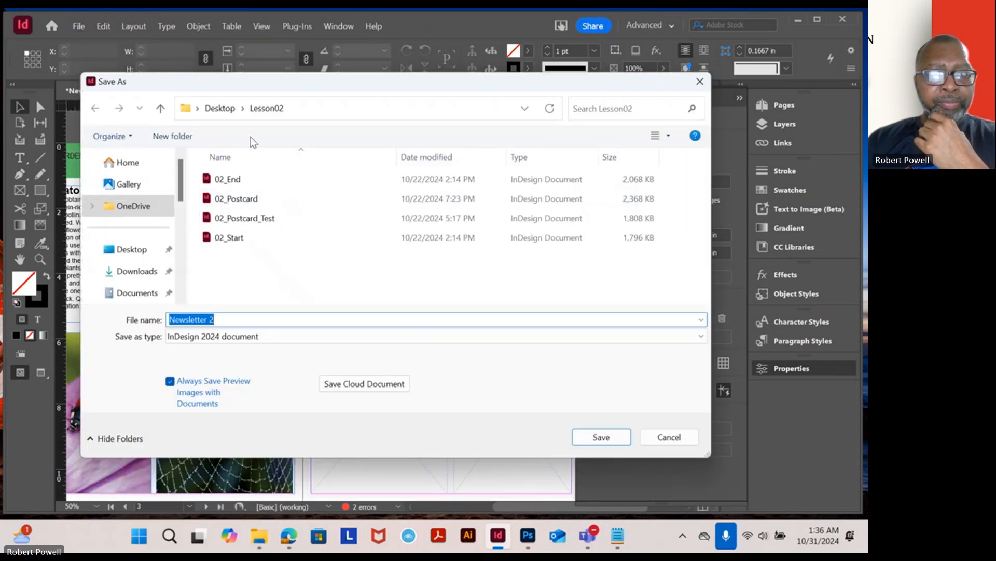
click(224, 110)
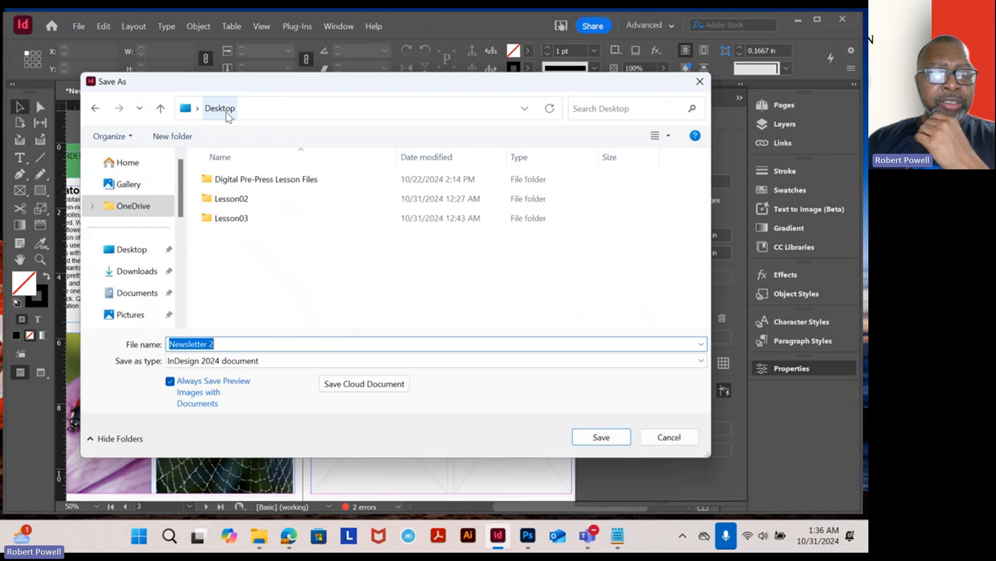
click(235, 220)
click(236, 220)
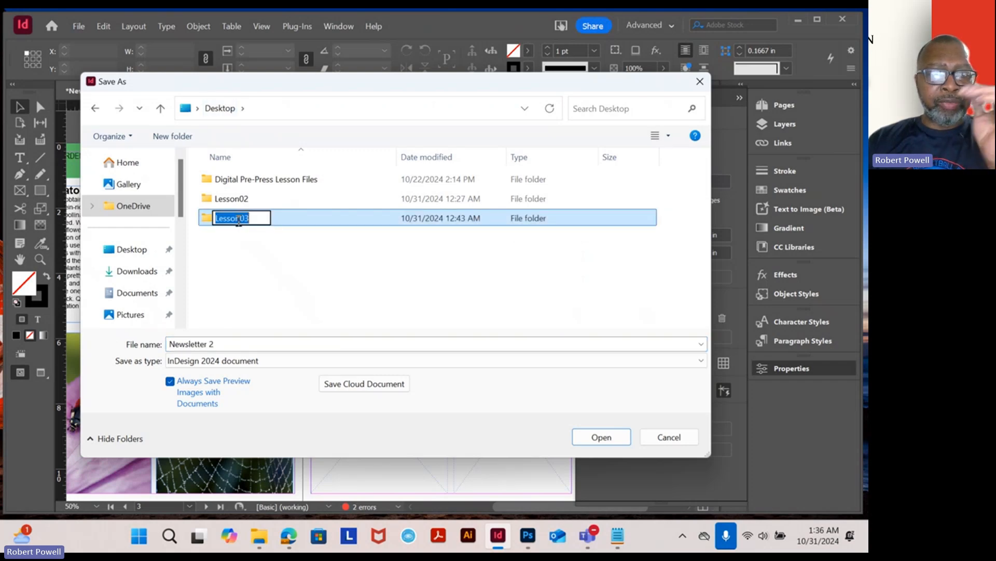
click(240, 253)
click(243, 216)
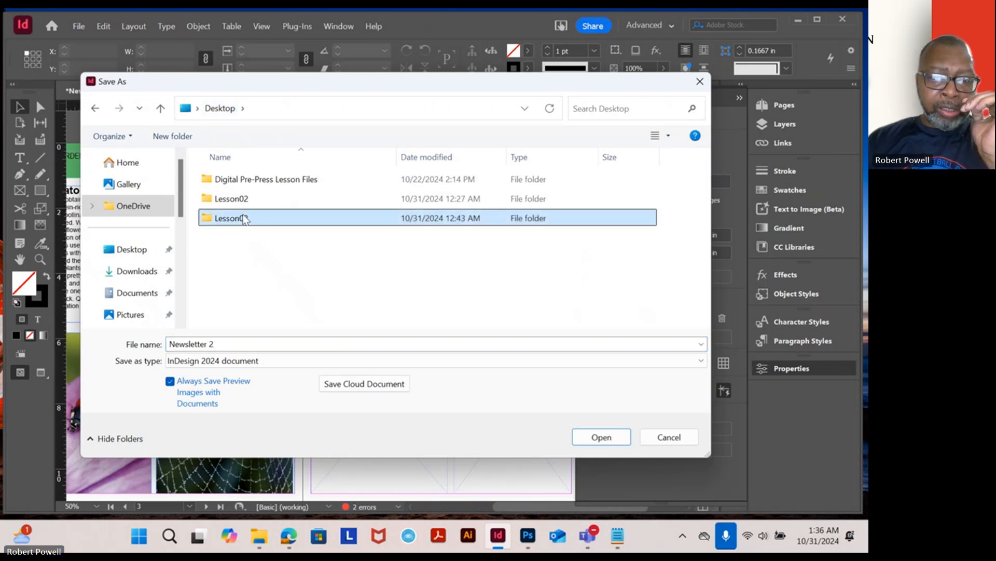
click(245, 219)
click(246, 250)
click(227, 218)
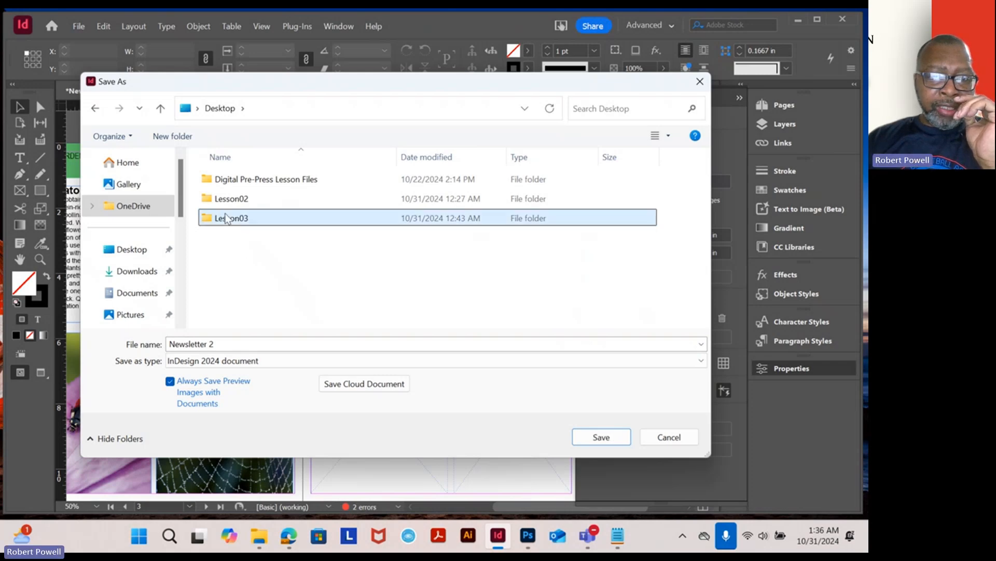
double_click(227, 218)
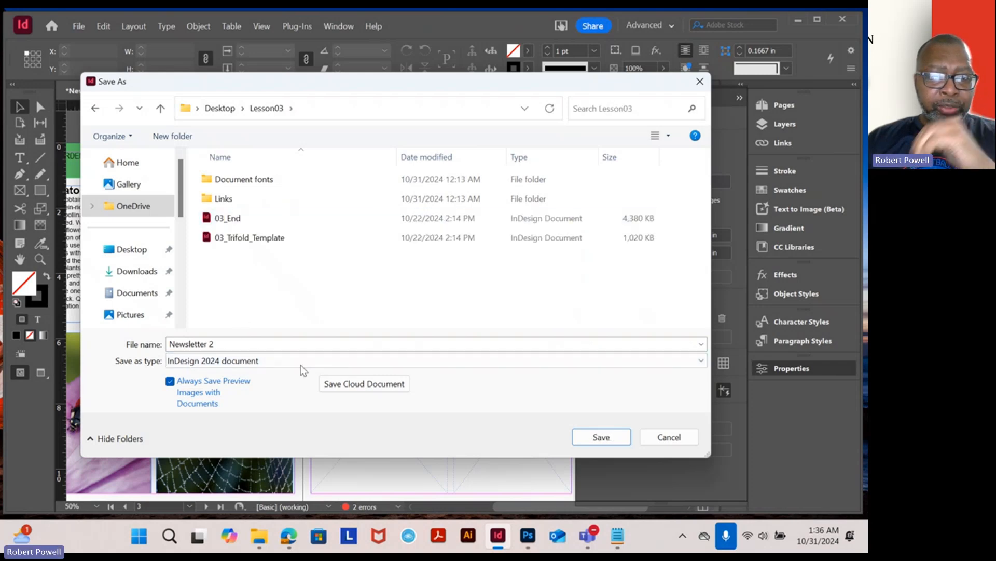
click(601, 437)
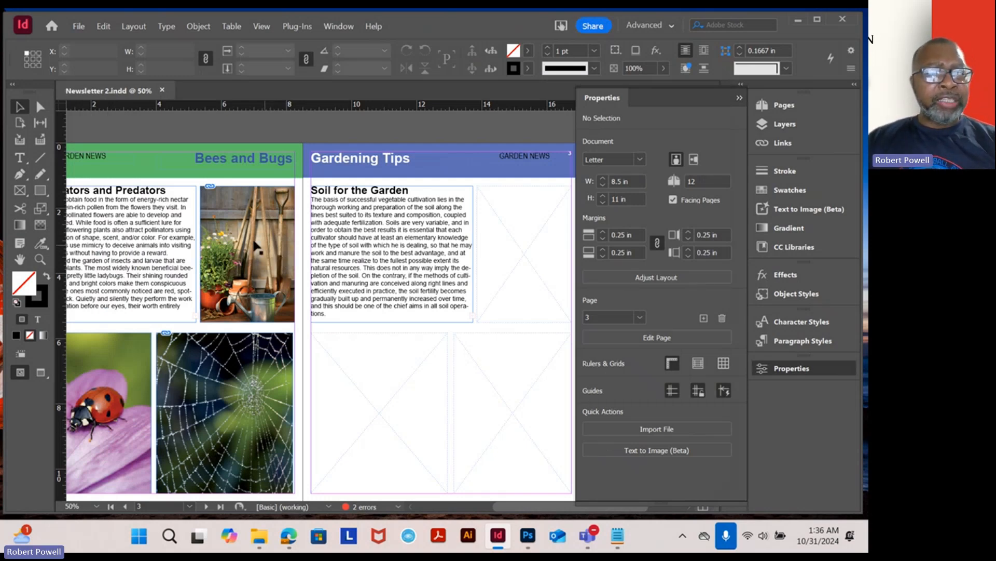
drag(144, 202, 241, 189)
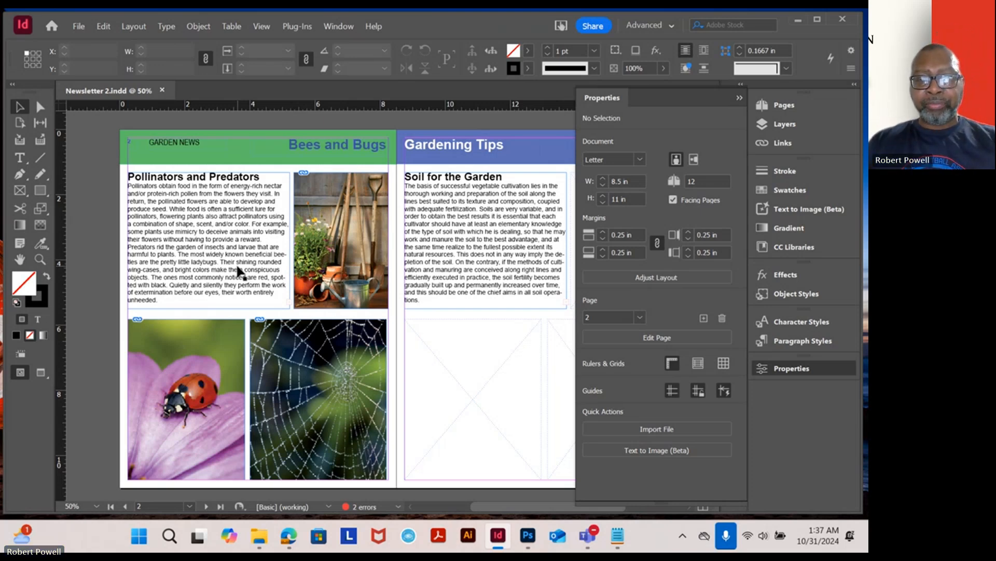
click(589, 537)
click(554, 456)
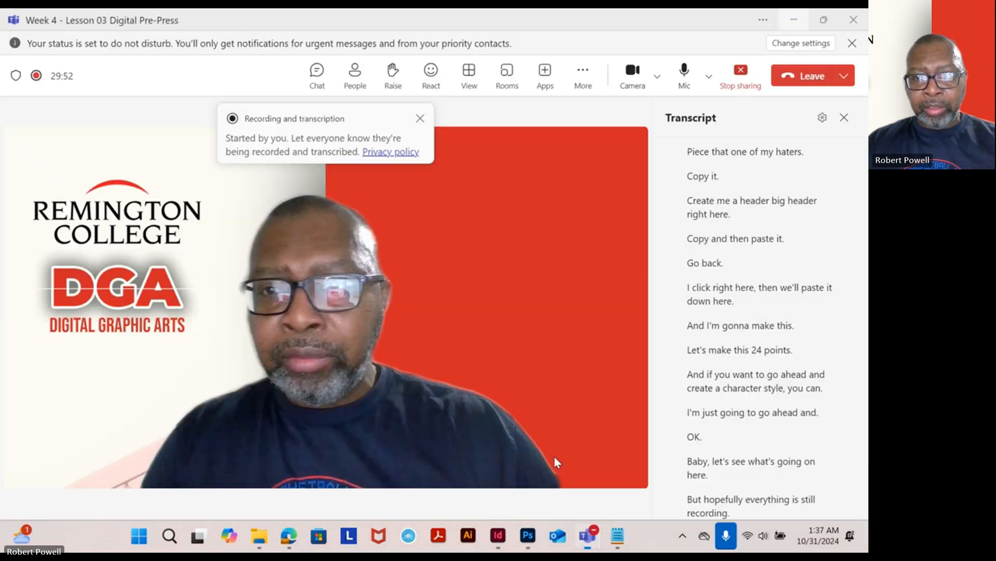
click(589, 80)
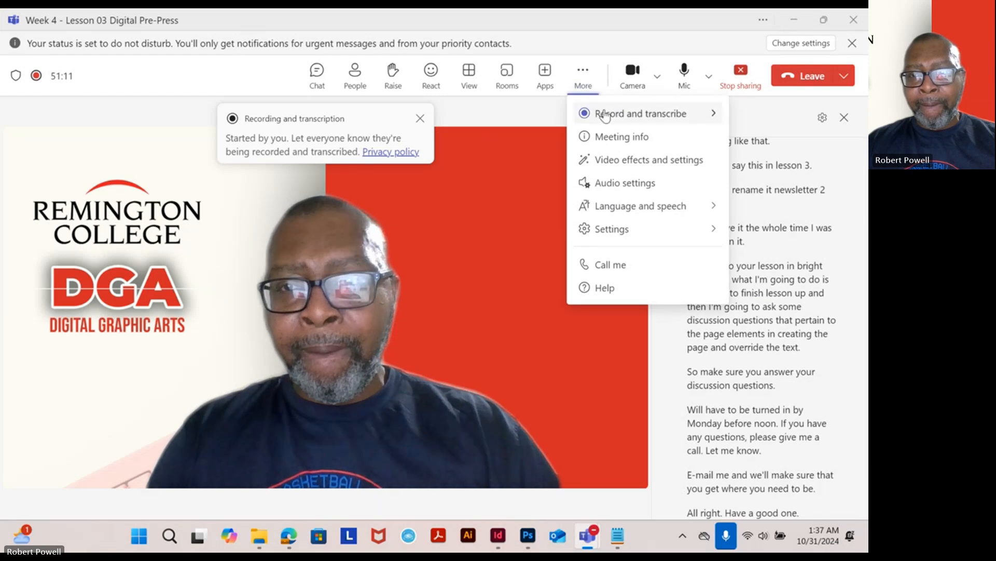
mouse_move(605, 117)
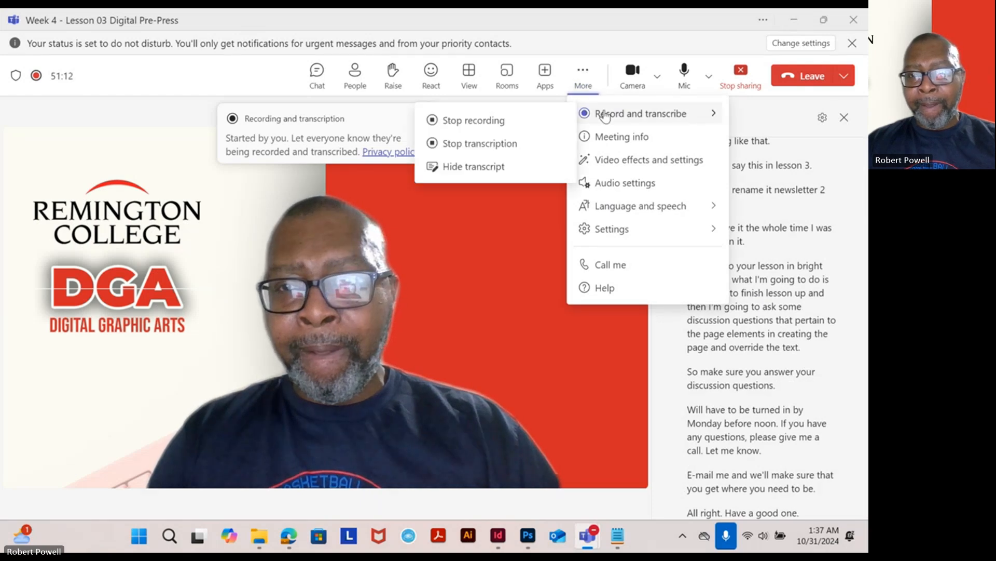
click(498, 125)
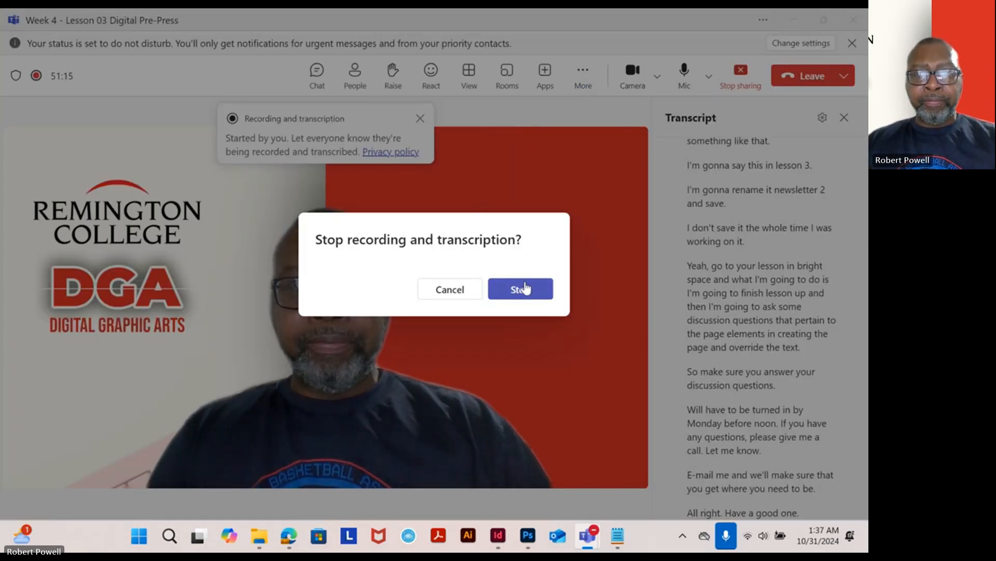